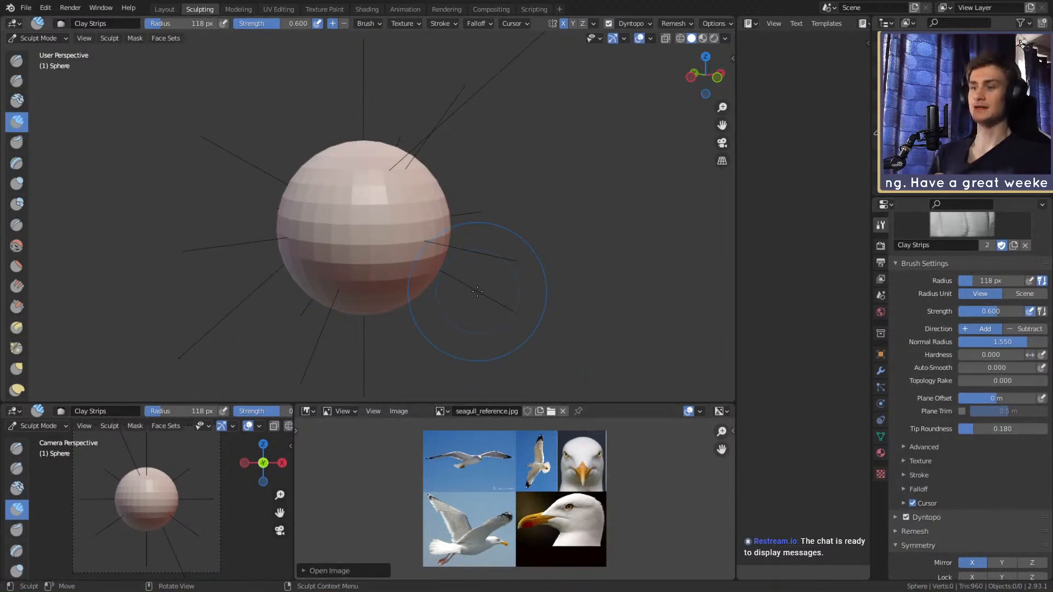
# Examine the seagull reference photos, focusing on the side view of the head, eye and beak.
pyautogui.scroll(6, 564, 546)
pyautogui.moveTo(565, 502); pyautogui.dragTo(600, 555, button='middle')
pyautogui.moveTo(617, 499); pyautogui.dragTo(621, 567, button='middle')
pyautogui.moveTo(617, 473); pyautogui.dragTo(585, 469, button='middle')
pyautogui.scroll(-5, 585, 511)
pyautogui.scroll(-3, 564, 476)
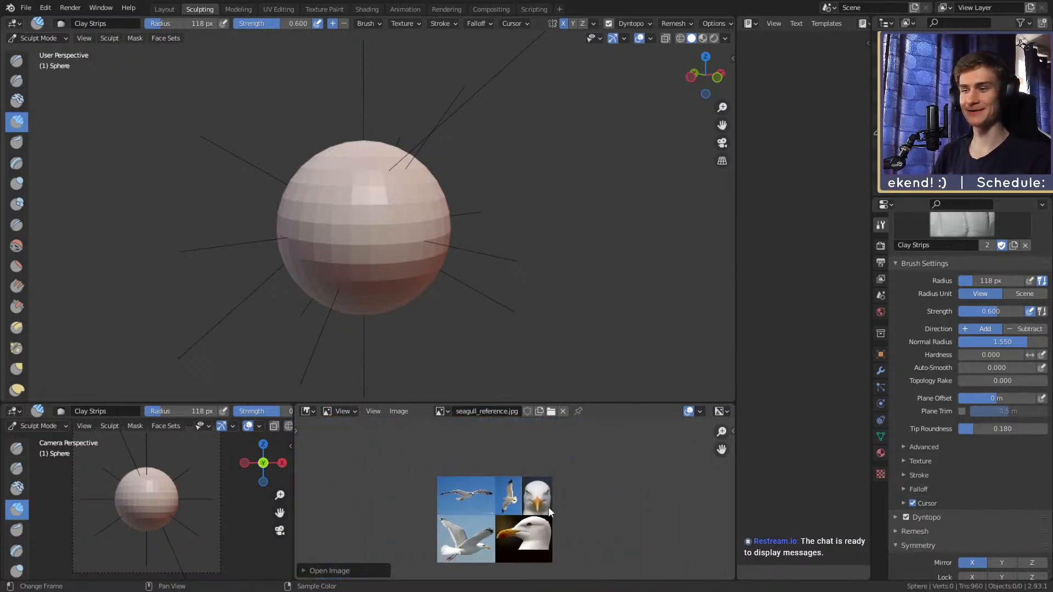
pyautogui.scroll(5, 535, 533)
pyautogui.scroll(3, 571, 477)
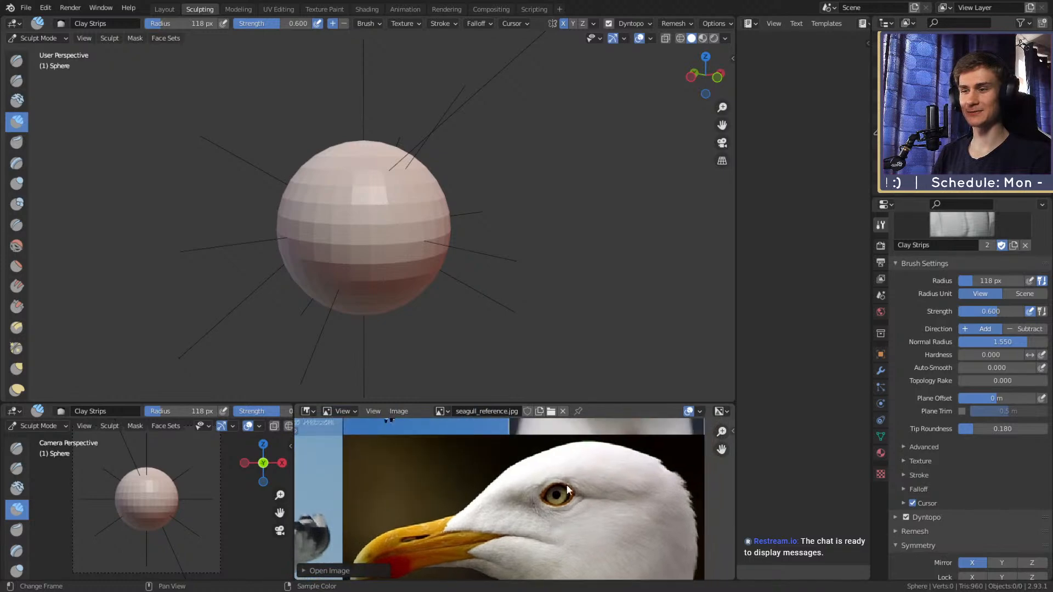
pyautogui.scroll(-5, 568, 486)
pyautogui.scroll(3, 568, 486)
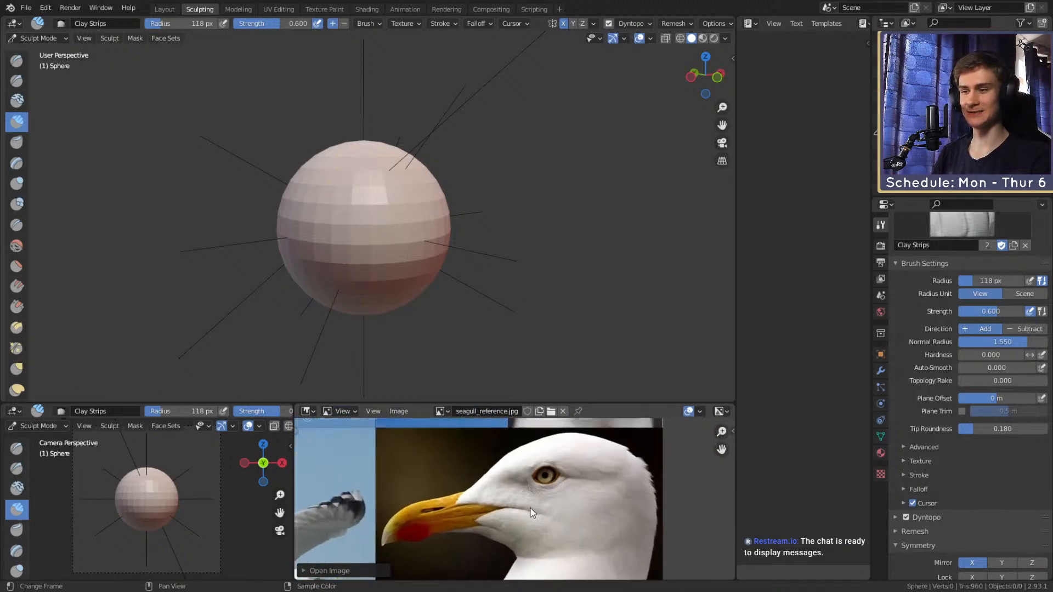
pyautogui.scroll(-4, 570, 480)
pyautogui.scroll(5, 522, 526)
pyautogui.moveTo(521, 528); pyautogui.dragTo(573, 526, button='middle')
pyautogui.scroll(-5, 513, 518)
pyautogui.moveTo(504, 523); pyautogui.dragTo(524, 496, button='middle')
pyautogui.scroll(5, 515, 512)
pyautogui.scroll(-5, 538, 511)
pyautogui.scroll(-2, 531, 508)
pyautogui.scroll(1, 511, 499)
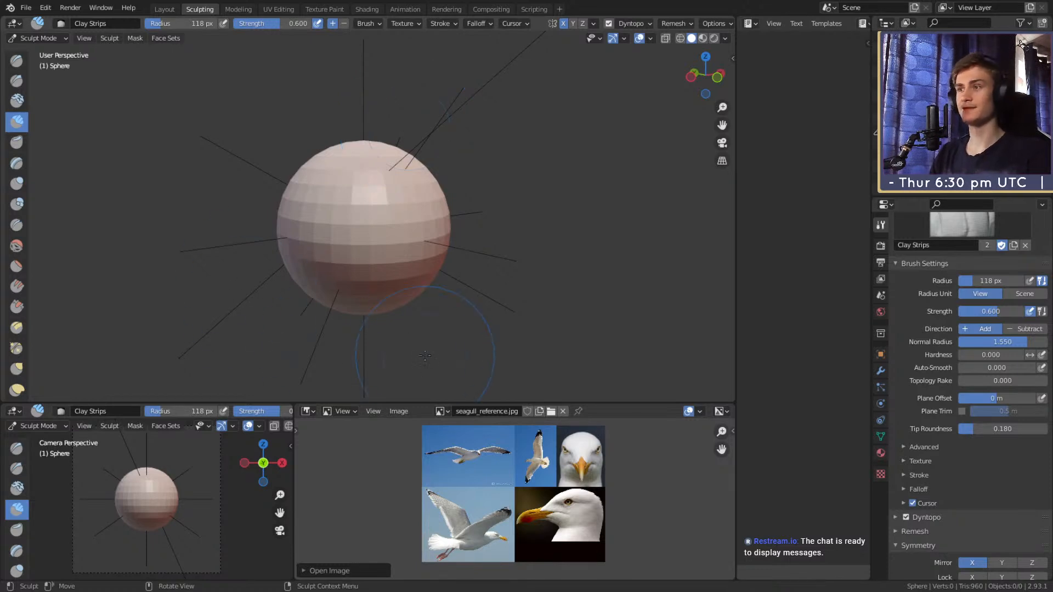
pyautogui.moveTo(431, 237); pyautogui.dragTo(370, 247, button='middle')
pyautogui.press('f')
pyautogui.click(398, 252)
pyautogui.scroll(-2, 390, 269)
pyautogui.moveTo(305, 223); pyautogui.dragTo(330, 229, button='middle')
pyautogui.press('m')
pyautogui.press('f')
pyautogui.click(411, 250)
pyautogui.moveTo(411, 252)
pyautogui.mouseDown(button='middle')
pyautogui.moveTo(387, 251)
pyautogui.moveTo(434, 244)
pyautogui.mouseUp(button='middle')
pyautogui.scroll(1, 428, 242)
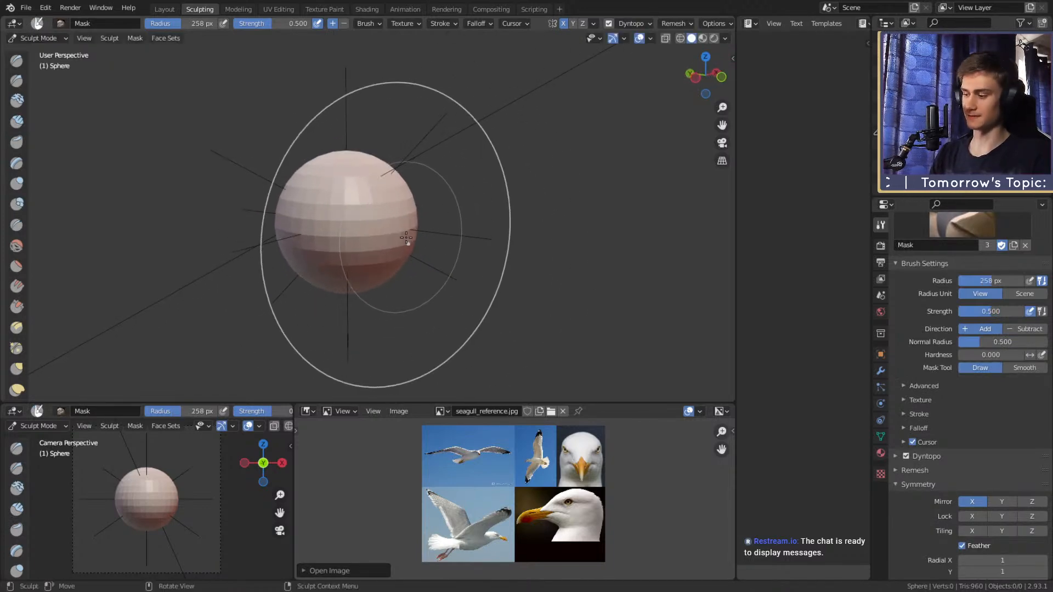
# Pull one side of the sphere out into a long tapered beak with the Snake Hook brush at a large radius.
pyautogui.press('k')
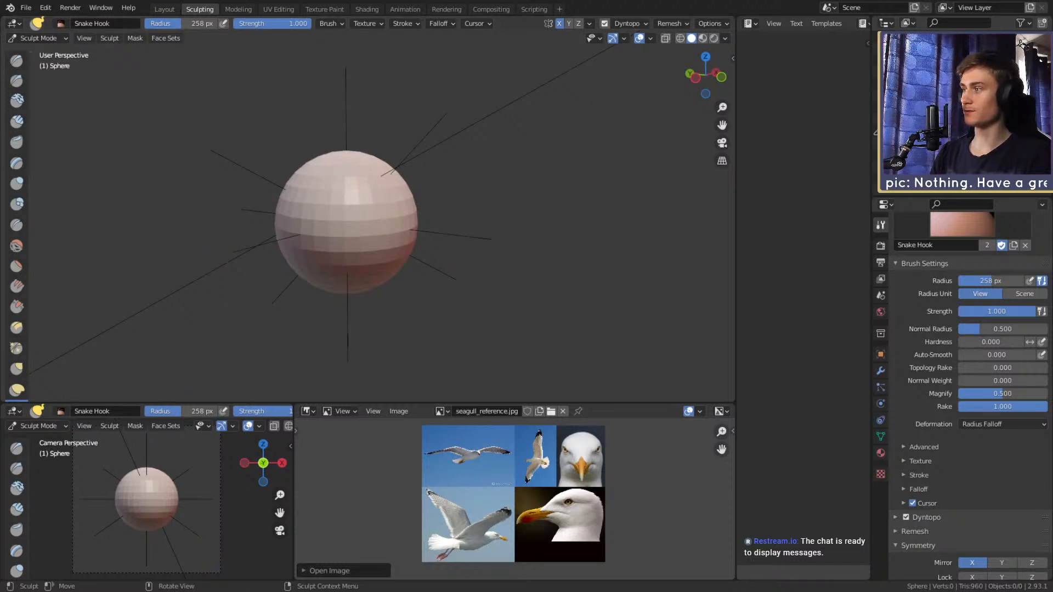
pyautogui.moveTo(400, 240)
pyautogui.mouseDown(button='middle')
pyautogui.moveTo(380, 232)
pyautogui.moveTo(424, 218)
pyautogui.mouseUp(button='middle')
pyautogui.moveTo(424, 218)
pyautogui.keyDown('alt'); pyautogui.keyDown('shift'); pyautogui.mouseDown()
pyautogui.moveTo(401, 235)
pyautogui.moveTo(368, 226)
pyautogui.mouseUp(); pyautogui.keyUp('shift'); pyautogui.keyUp('alt')
pyautogui.press('f')
pyautogui.click(398, 233)
pyautogui.press('f')
pyautogui.click(367, 225)
pyautogui.press('f')
pyautogui.click(374, 213)
pyautogui.moveTo(377, 209); pyautogui.dragTo(374, 209, button='middle')
pyautogui.press('f')
pyautogui.click(384, 209)
pyautogui.moveTo(351, 202)
pyautogui.mouseDown()
pyautogui.moveTo(441, 202)
pyautogui.moveTo(440, 216)
pyautogui.moveTo(455, 218)
pyautogui.mouseUp()
pyautogui.press('f')
pyautogui.click(442, 204)
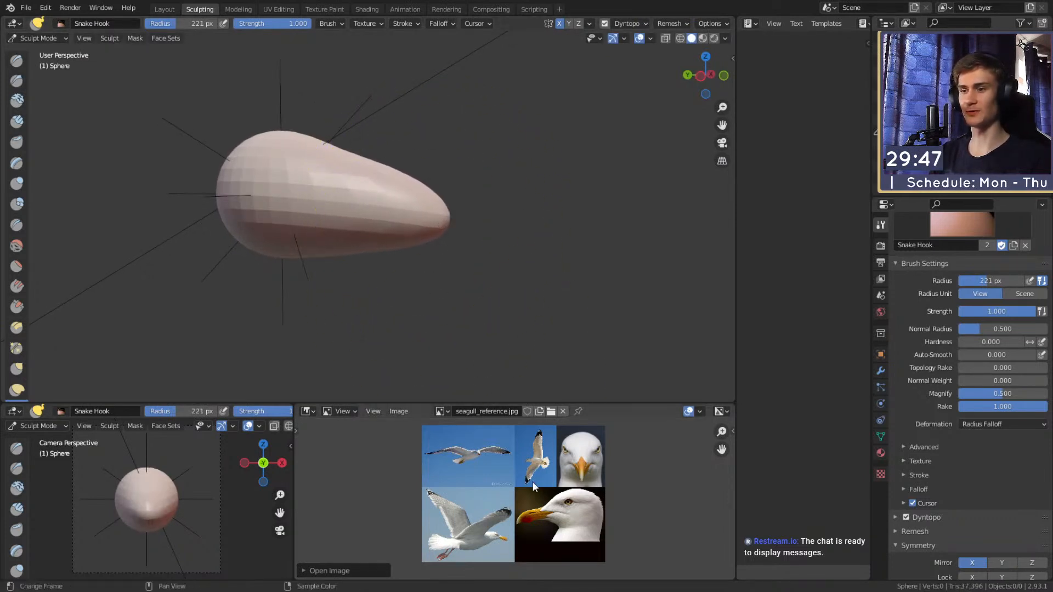
# Extend the tapered end forward and shape the transition from head to beak above and below with Snake Hook.
pyautogui.press('f')
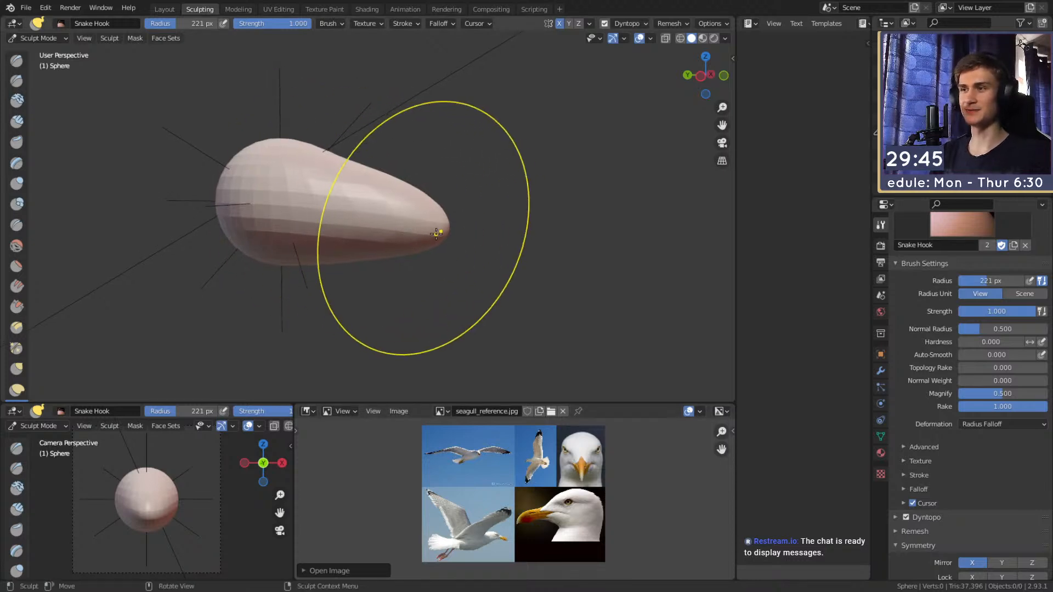
pyautogui.keyDown('shift'); pyautogui.moveTo(423, 209); pyautogui.dragTo(442, 225, button='middle'); pyautogui.keyUp('shift')
pyautogui.moveTo(475, 246); pyautogui.dragTo(494, 242)
pyautogui.press('f')
pyautogui.click(368, 183)
pyautogui.moveTo(372, 182)
pyautogui.mouseDown()
pyautogui.moveTo(373, 196)
pyautogui.moveTo(425, 204)
pyautogui.mouseUp()
pyautogui.moveTo(402, 234); pyautogui.dragTo(414, 235, button='middle')
pyautogui.moveTo(374, 281)
pyautogui.mouseDown()
pyautogui.moveTo(370, 269)
pyautogui.moveTo(407, 274)
pyautogui.moveTo(418, 262)
pyautogui.mouseUp()
# Shape the beak tip into a downward curve with Snake Hook at a small radius of about 50 to 65 px.
pyautogui.press('f')
pyautogui.click(416, 274)
pyautogui.press('f')
pyautogui.click(501, 234)
pyautogui.moveTo(505, 234); pyautogui.dragTo(505, 238)
pyautogui.press('f')
pyautogui.click(490, 240)
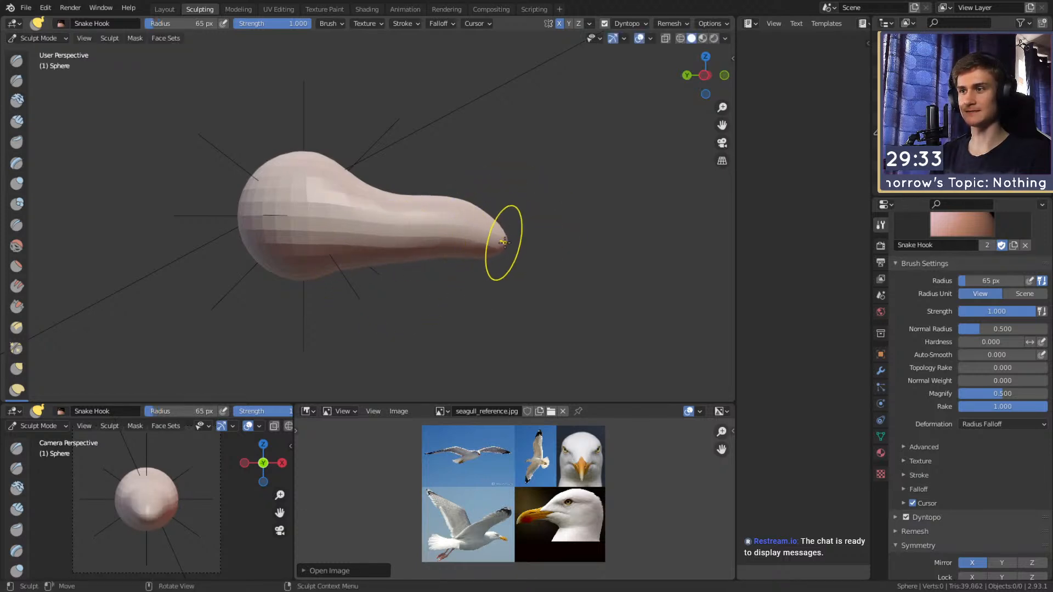
pyautogui.press('[')
pyautogui.press('[')
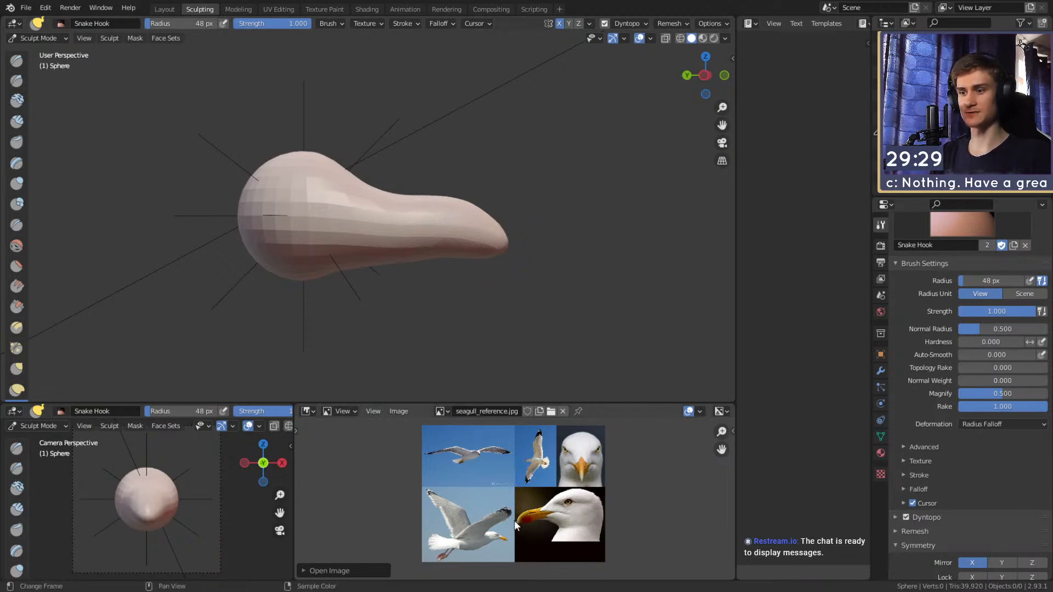
pyautogui.press('f')
pyautogui.click(538, 219)
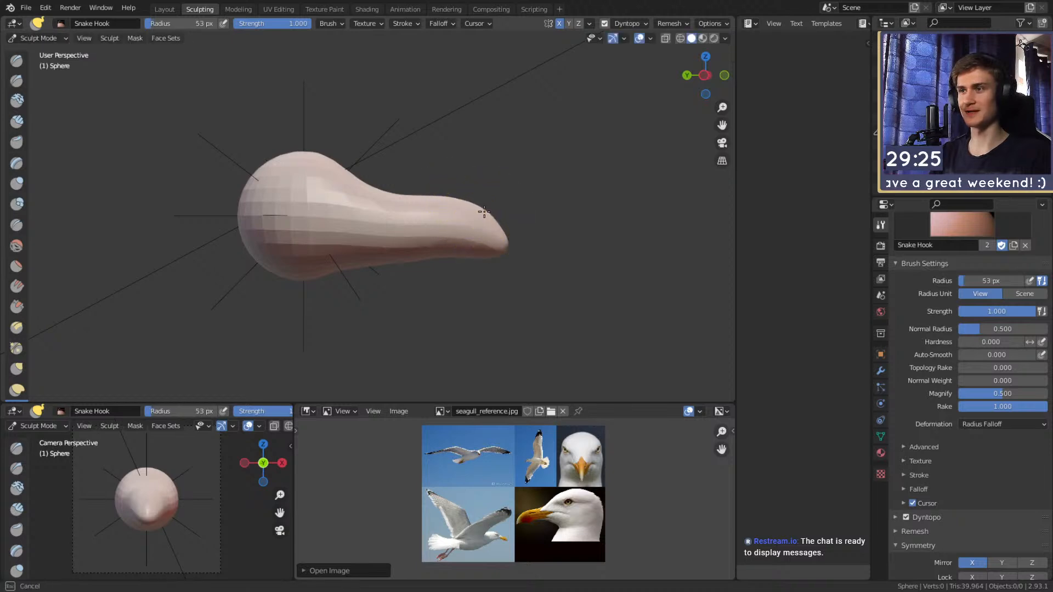
# Reshape the underside of the beak and head with Snake Hook strokes from below.
pyautogui.moveTo(483, 216); pyautogui.dragTo(416, 282, button='middle')
pyautogui.press('f')
pyautogui.click(466, 268)
pyautogui.keyDown('alt'); pyautogui.moveTo(429, 260); pyautogui.dragTo(406, 318); pyautogui.keyUp('alt')
pyautogui.moveTo(424, 267)
pyautogui.mouseDown()
pyautogui.moveTo(415, 265)
pyautogui.moveTo(418, 235)
pyautogui.moveTo(429, 259)
pyautogui.moveTo(433, 156)
pyautogui.mouseUp()
pyautogui.press('f')
pyautogui.click(433, 252)
pyautogui.press('f')
pyautogui.click(419, 252)
pyautogui.keyDown('ctrl'); pyautogui.keyDown('alt'); pyautogui.moveTo(442, 221); pyautogui.dragTo(443, 203); pyautogui.keyUp('alt'); pyautogui.keyUp('ctrl')
pyautogui.keyDown('alt'); pyautogui.moveTo(443, 203); pyautogui.dragTo(386, 250); pyautogui.keyUp('alt')
# Smooth the back of the head and set the Snake Hook radius to 126 px.
pyautogui.press('f')
pyautogui.click(425, 210)
pyautogui.press('f')
pyautogui.click(360, 245)
pyautogui.press('f')
pyautogui.keyDown('shift'); pyautogui.moveTo(350, 289); pyautogui.dragTo(417, 253); pyautogui.keyUp('shift')
pyautogui.press('f')
pyautogui.click(381, 247)
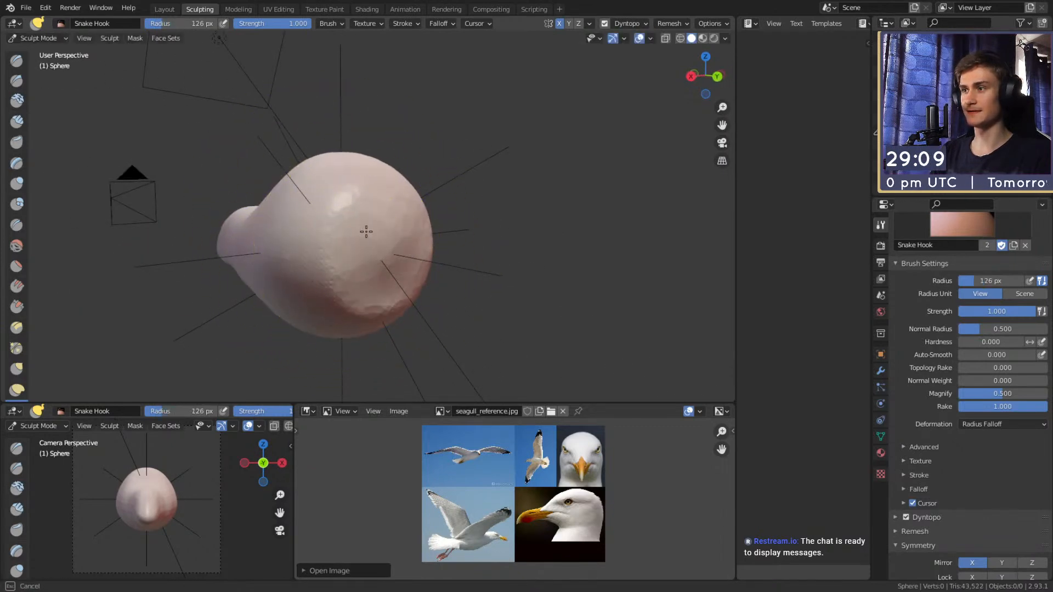
# Adjust the side of the head and beak from below using Snake Hook with a 192 px radius.
pyautogui.keyDown('alt'); pyautogui.moveTo(331, 279); pyautogui.dragTo(378, 184); pyautogui.keyUp('alt')
pyautogui.press('f')
pyautogui.click(408, 182)
pyautogui.moveTo(279, 180); pyautogui.dragTo(374, 211)
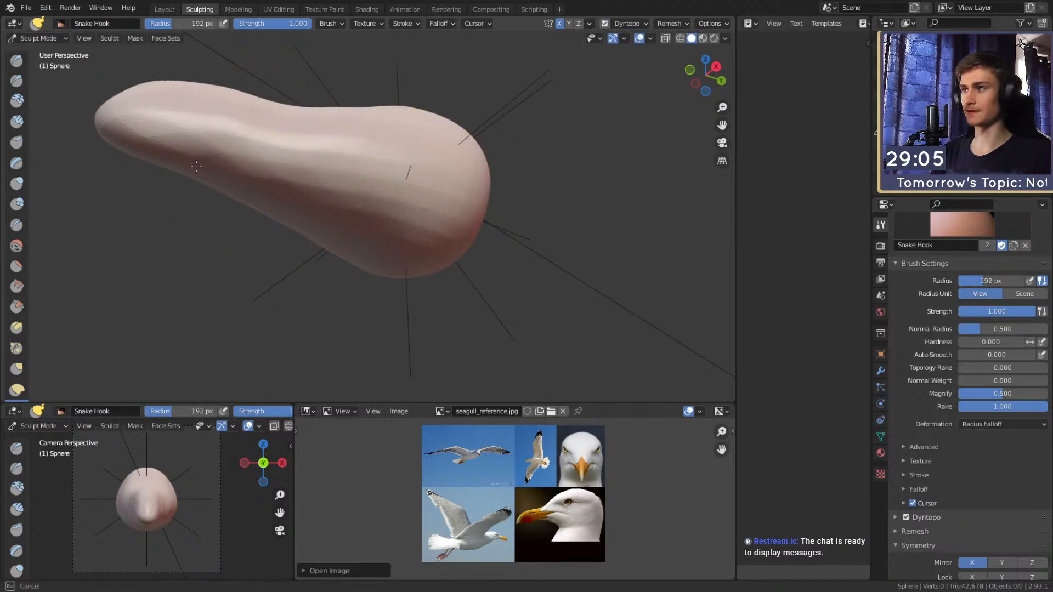
# Refine the head's side profile with Snake Hook, pulling its mass backward and reducing the radius to 141 px.
pyautogui.moveTo(432, 180); pyautogui.dragTo(469, 305, button='middle')
pyautogui.moveTo(497, 234); pyautogui.dragTo(539, 245, button='middle')
pyautogui.scroll(2, 467, 225)
pyautogui.keyDown('shift'); pyautogui.moveTo(398, 205); pyautogui.dragTo(442, 248, button='middle'); pyautogui.keyUp('shift')
pyautogui.keyDown('shift'); pyautogui.moveTo(312, 228); pyautogui.dragTo(369, 211, button='middle'); pyautogui.keyUp('shift')
pyautogui.press('f')
pyautogui.click(406, 211)
pyautogui.moveTo(384, 214); pyautogui.dragTo(330, 217)
pyautogui.press('f')
pyautogui.click(443, 212)
pyautogui.keyDown('shift'); pyautogui.moveTo(442, 212); pyautogui.dragTo(394, 169, button='middle'); pyautogui.keyUp('shift')
pyautogui.keyDown('shift'); pyautogui.moveTo(383, 214); pyautogui.dragTo(363, 217, button='middle'); pyautogui.keyUp('shift')
pyautogui.press('f')
pyautogui.click(398, 231)
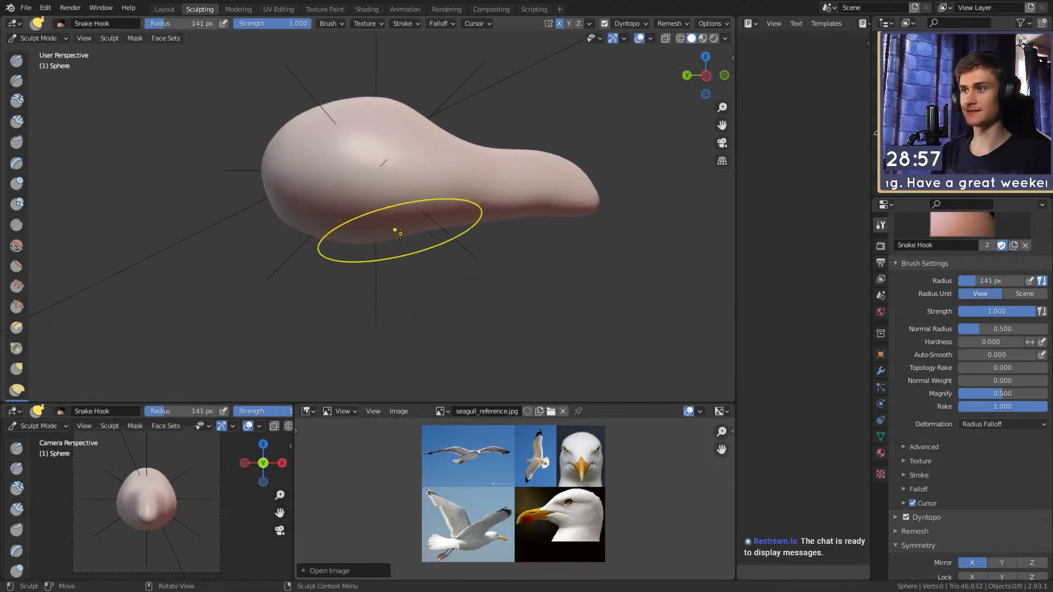
# Adjust the throat and the back of the head with Snake Hook, using a radius of about 183 px.
pyautogui.press('f')
pyautogui.click(351, 241)
pyautogui.keyDown('shift'); pyautogui.moveTo(384, 240); pyautogui.dragTo(408, 263, button='middle'); pyautogui.keyUp('shift')
pyautogui.moveTo(418, 268); pyautogui.dragTo(419, 270)
pyautogui.keyDown('shift'); pyautogui.moveTo(384, 249); pyautogui.dragTo(436, 267, button='middle'); pyautogui.keyUp('shift')
pyautogui.press('f')
pyautogui.click(406, 236)
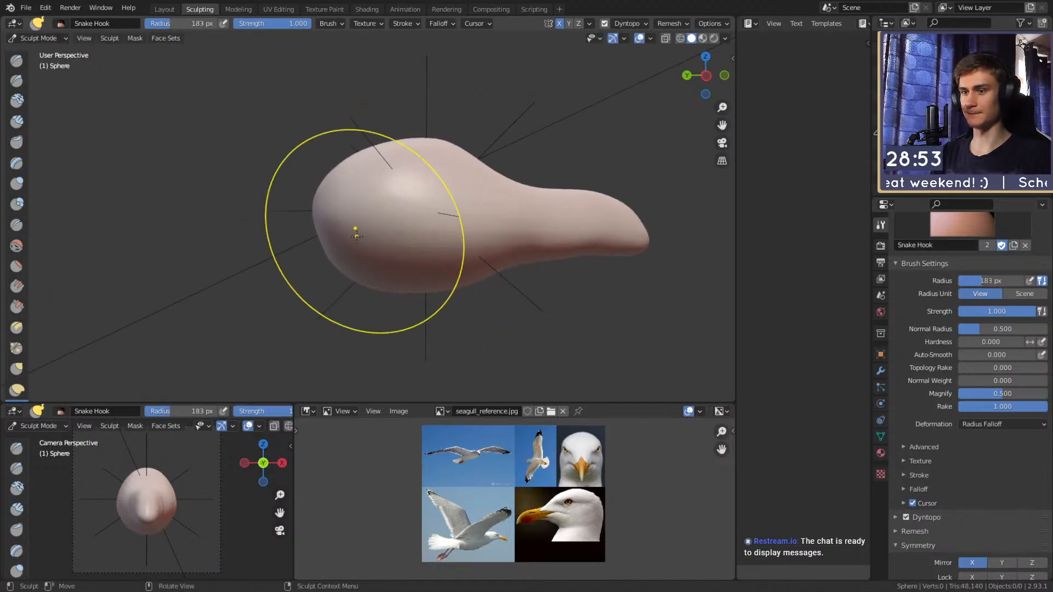
pyautogui.press('f')
pyautogui.click(329, 261)
# Build up the area where the head meets the beak with Clay Strips at a radius of about 45 px.
pyautogui.moveTo(354, 274)
pyautogui.mouseDown(button='middle')
pyautogui.moveTo(357, 221)
pyautogui.moveTo(350, 235)
pyautogui.moveTo(369, 265)
pyautogui.moveTo(395, 243)
pyautogui.moveTo(118, 58)
pyautogui.moveTo(341, 207)
pyautogui.moveTo(430, 281)
pyautogui.moveTo(400, 203)
pyautogui.moveTo(378, 254)
pyautogui.moveTo(517, 148)
pyautogui.moveTo(360, 234)
pyautogui.mouseUp(button='middle')
pyautogui.press('c')
pyautogui.press('f')
pyautogui.click(369, 239)
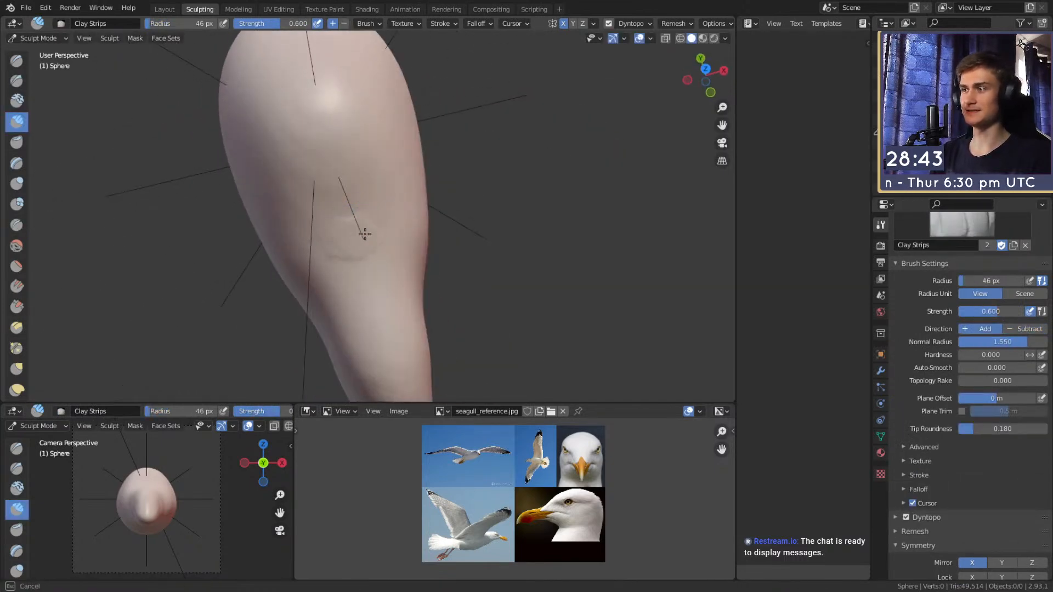
pyautogui.keyDown('shift'); pyautogui.moveTo(291, 223); pyautogui.dragTo(340, 192); pyautogui.keyUp('shift')
pyautogui.moveTo(340, 192)
pyautogui.mouseDown(button='middle')
pyautogui.moveTo(353, 222)
pyautogui.moveTo(356, 158)
pyautogui.mouseUp(button='middle')
pyautogui.press('f')
pyautogui.click(337, 157)
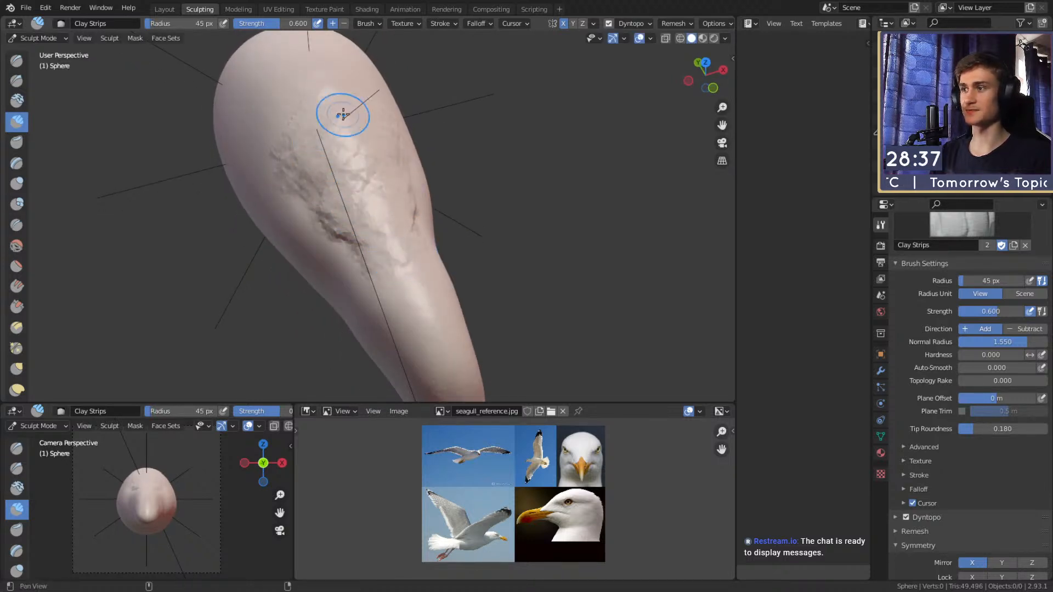
# Smooth the built-up clay on top of the head, enlarging the brush radius to 135 px.
pyautogui.keyDown('shift'); pyautogui.moveTo(321, 125); pyautogui.dragTo(336, 192, button='middle'); pyautogui.keyUp('shift')
pyautogui.moveTo(336, 192); pyautogui.dragTo(373, 202, button='middle')
pyautogui.press('f')
pyautogui.click(436, 230)
pyautogui.keyDown('shift'); pyautogui.moveTo(343, 236); pyautogui.dragTo(362, 248); pyautogui.keyUp('shift')
pyautogui.moveTo(374, 275)
pyautogui.mouseDown(button='middle')
pyautogui.moveTo(477, 171)
pyautogui.moveTo(384, 209)
pyautogui.mouseUp(button='middle')
pyautogui.press('f')
pyautogui.click(422, 203)
pyautogui.press('f')
pyautogui.click(340, 207)
pyautogui.moveTo(342, 186); pyautogui.dragTo(352, 192)
pyautogui.keyDown('shift'); pyautogui.moveTo(358, 203); pyautogui.dragTo(364, 193, button='middle'); pyautogui.keyUp('shift')
pyautogui.press('f')
pyautogui.click(415, 193)
pyautogui.keyDown('shift'); pyautogui.moveTo(359, 190); pyautogui.dragTo(339, 181); pyautogui.keyUp('shift')
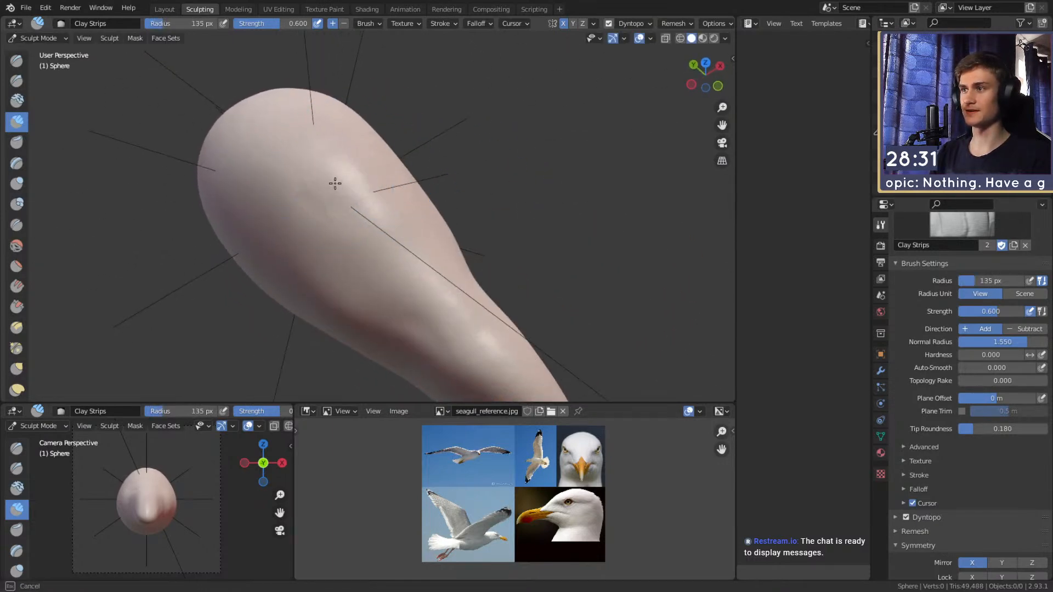
pyautogui.moveTo(488, 178)
pyautogui.mouseDown(button='middle')
pyautogui.moveTo(435, 205)
pyautogui.moveTo(337, 181)
pyautogui.mouseUp(button='middle')
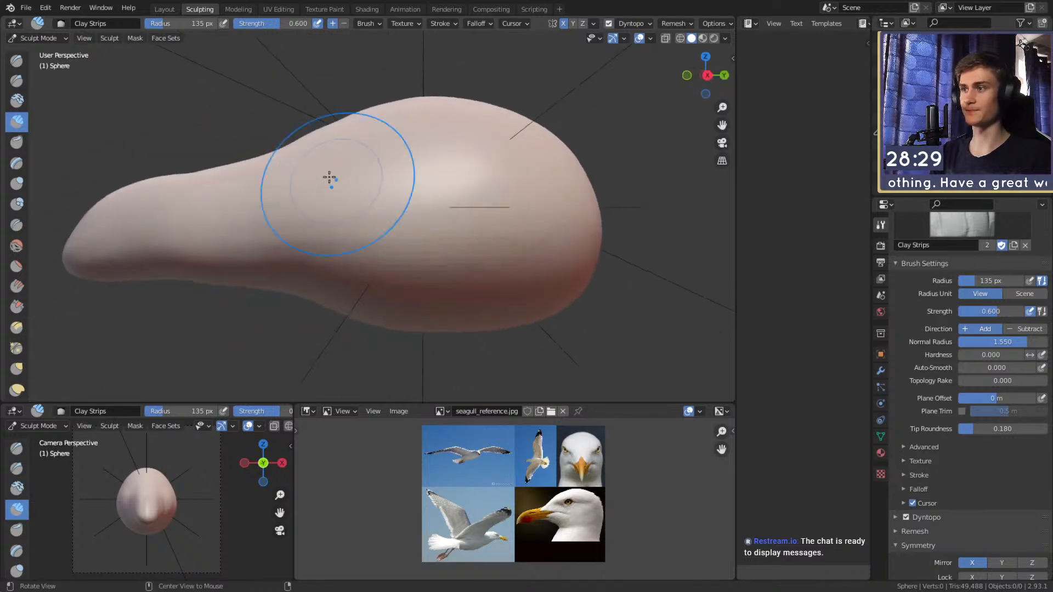
pyautogui.hotkey('shift', 'c')
pyautogui.moveTo(433, 204)
pyautogui.mouseDown(button='middle')
pyautogui.moveTo(387, 185)
pyautogui.moveTo(430, 204)
pyautogui.moveTo(390, 204)
pyautogui.moveTo(384, 181)
pyautogui.moveTo(421, 214)
pyautogui.moveTo(384, 222)
pyautogui.mouseUp(button='middle')
pyautogui.press('f')
pyautogui.click(363, 182)
# Build up a brow ridge and the area around the eye with Clay Strips at a 55 px radius.
pyautogui.press('c')
pyautogui.press('f')
pyautogui.click(384, 204)
pyautogui.moveTo(384, 221)
pyautogui.mouseDown()
pyautogui.moveTo(384, 191)
pyautogui.moveTo(400, 188)
pyautogui.moveTo(348, 265)
pyautogui.mouseUp()
pyautogui.moveTo(348, 265)
pyautogui.mouseDown(button='middle')
pyautogui.moveTo(384, 214)
pyautogui.moveTo(366, 208)
pyautogui.mouseUp(button='middle')
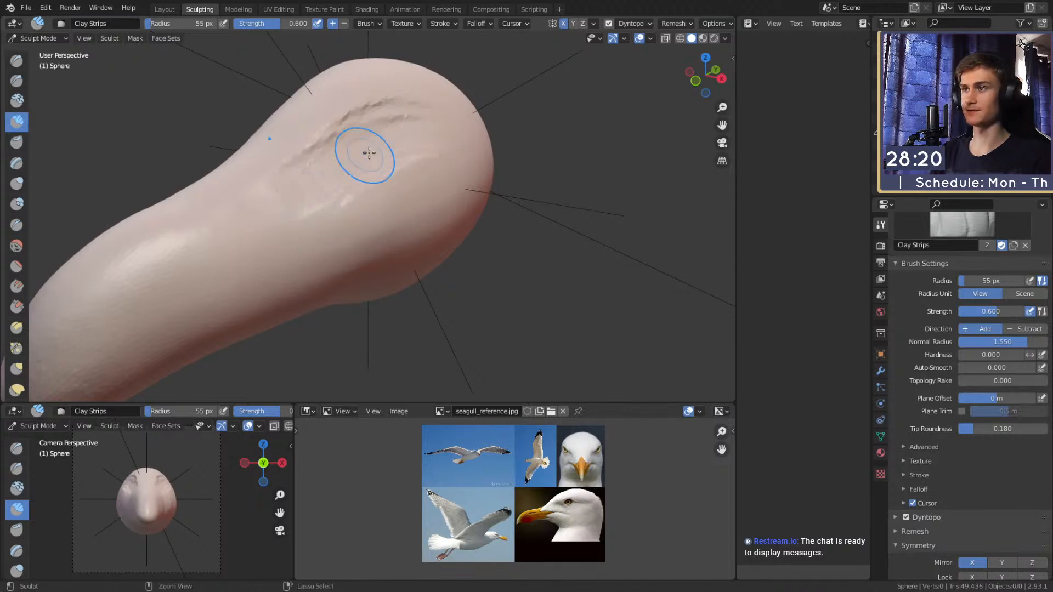
# Smooth the brow ridge and the surface around the eye socket with a larger brush.
pyautogui.press('f')
pyautogui.click(408, 143)
pyautogui.keyDown('shift'); pyautogui.moveTo(423, 132); pyautogui.dragTo(319, 190); pyautogui.keyUp('shift')
pyautogui.moveTo(401, 164)
pyautogui.mouseDown(button='middle')
pyautogui.moveTo(449, 159)
pyautogui.moveTo(289, 164)
pyautogui.moveTo(323, 176)
pyautogui.moveTo(398, 235)
pyautogui.moveTo(366, 207)
pyautogui.mouseUp(button='middle')
# Carve the outline of the eye with the Crease brush at a 21 px radius and 0.661 strength.
pyautogui.hotkey('shift', 'c')
pyautogui.scroll(2, 397, 235)
pyautogui.press('f')
pyautogui.click(358, 189)
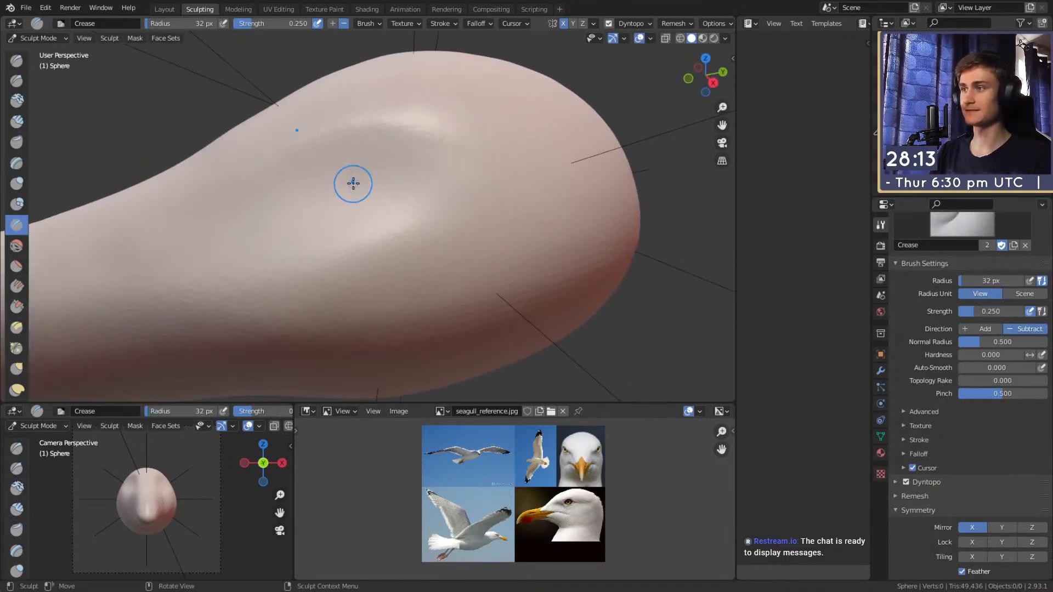
pyautogui.moveTo(340, 170)
pyautogui.mouseDown(button='middle')
pyautogui.moveTo(357, 141)
pyautogui.moveTo(367, 171)
pyautogui.moveTo(446, 176)
pyautogui.mouseUp(button='middle')
pyautogui.moveTo(237, 165); pyautogui.dragTo(384, 158, button='middle')
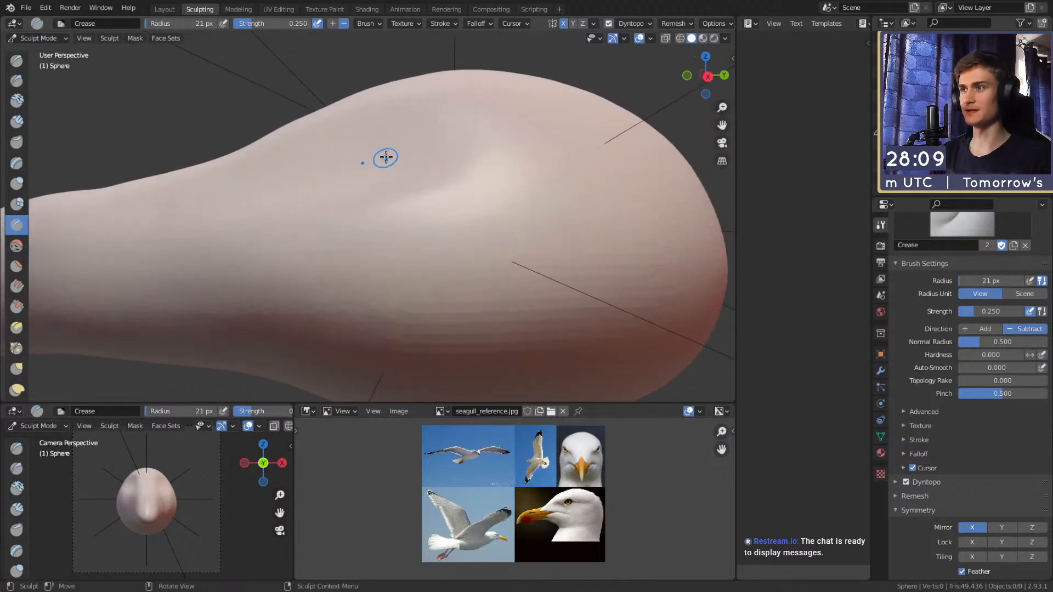
pyautogui.hotkey('shift', 'f')
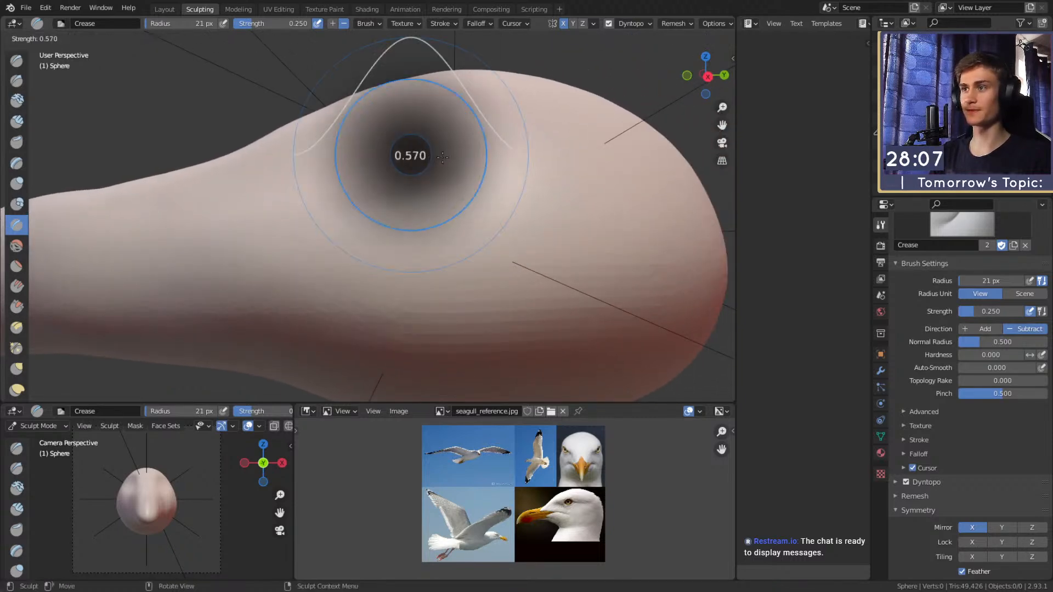
pyautogui.click(381, 156)
pyautogui.moveTo(435, 166); pyautogui.dragTo(432, 192, button='middle')
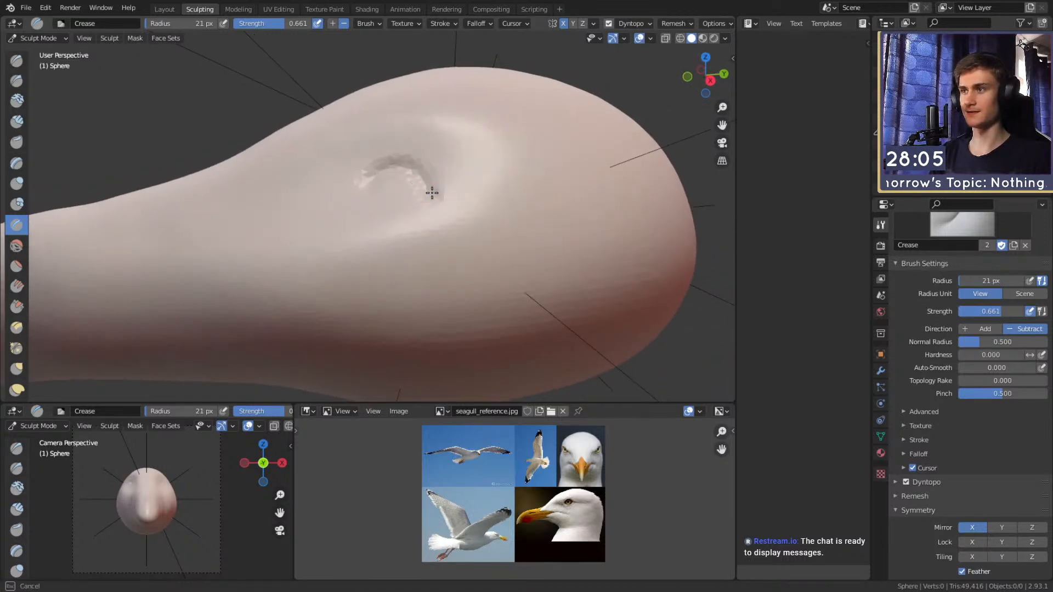
pyautogui.moveTo(408, 167); pyautogui.dragTo(344, 207)
pyautogui.moveTo(427, 205)
pyautogui.mouseDown()
pyautogui.moveTo(499, 196)
pyautogui.moveTo(512, 207)
pyautogui.moveTo(461, 199)
pyautogui.moveTo(369, 211)
pyautogui.moveTo(388, 200)
pyautogui.moveTo(387, 210)
pyautogui.mouseUp()
# Reshape the overall form of the head with the Grab brush at an enlarged radius.
pyautogui.scroll(-6, 444, 219)
pyautogui.press('g')
pyautogui.press('f')
pyautogui.click(470, 206)
pyautogui.keyDown('alt'); pyautogui.moveTo(500, 272); pyautogui.dragTo(508, 216); pyautogui.keyUp('alt')
pyautogui.press('f')
pyautogui.click(519, 216)
pyautogui.moveTo(415, 226); pyautogui.dragTo(404, 225)
pyautogui.moveTo(407, 227)
pyautogui.keyDown('alt'); pyautogui.mouseDown()
pyautogui.moveTo(426, 244)
pyautogui.moveTo(269, 241)
pyautogui.mouseUp(); pyautogui.keyUp('alt')
pyautogui.press('f')
pyautogui.click(425, 244)
# Adjust the width of the head behind the eyes from above with the Grab brush at about 130 px radius.
pyautogui.moveTo(371, 234)
pyautogui.keyDown('alt'); pyautogui.mouseDown()
pyautogui.moveTo(404, 207)
pyautogui.moveTo(482, 318)
pyautogui.moveTo(482, 266)
pyautogui.moveTo(432, 267)
pyautogui.mouseUp(); pyautogui.keyUp('alt')
pyautogui.press('f')
pyautogui.click(424, 217)
pyautogui.press('f')
pyautogui.click(371, 206)
pyautogui.press('f')
pyautogui.click(388, 214)
pyautogui.keyDown('alt'); pyautogui.moveTo(398, 194); pyautogui.dragTo(417, 206); pyautogui.keyUp('alt')
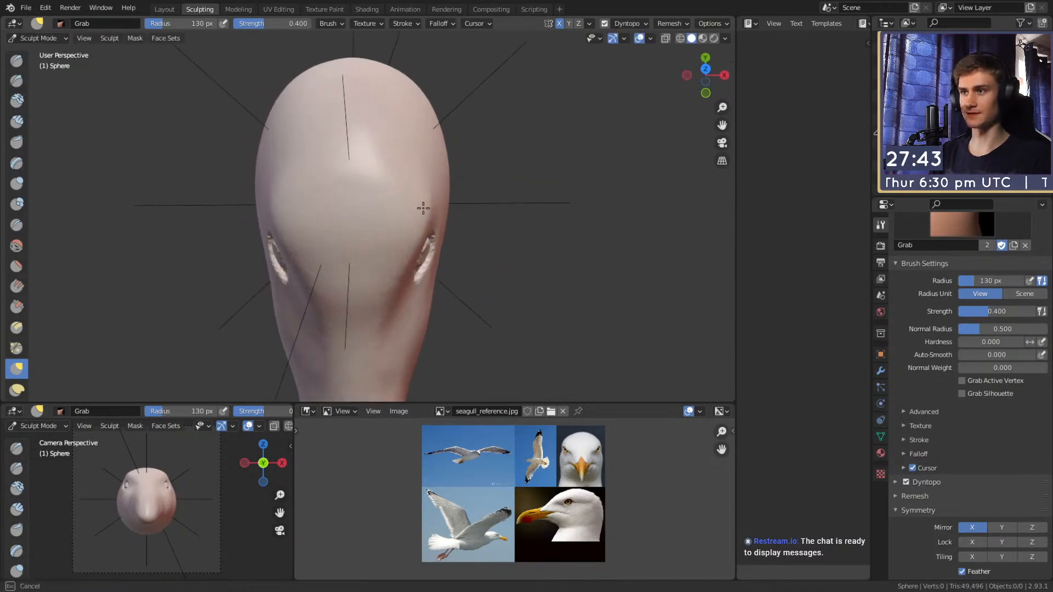
pyautogui.moveTo(422, 170)
pyautogui.keyDown('alt'); pyautogui.mouseDown()
pyautogui.moveTo(420, 186)
pyautogui.moveTo(313, 219)
pyautogui.moveTo(448, 240)
pyautogui.moveTo(413, 143)
pyautogui.mouseUp(); pyautogui.keyUp('alt')
pyautogui.press('f')
pyautogui.click(404, 186)
pyautogui.press('f')
pyautogui.click(399, 194)
# Build up a brow above and in front of the eye with Clay Strips at a 38 px radius.
pyautogui.moveTo(399, 194); pyautogui.dragTo(339, 217, button='middle')
pyautogui.scroll(4, 338, 216)
pyautogui.press('f')
pyautogui.click(368, 166)
pyautogui.keyDown('shift'); pyautogui.moveTo(393, 130); pyautogui.dragTo(385, 174, button='middle'); pyautogui.keyUp('shift')
pyautogui.press('f')
pyautogui.click(383, 163)
pyautogui.moveTo(387, 169); pyautogui.dragTo(400, 175)
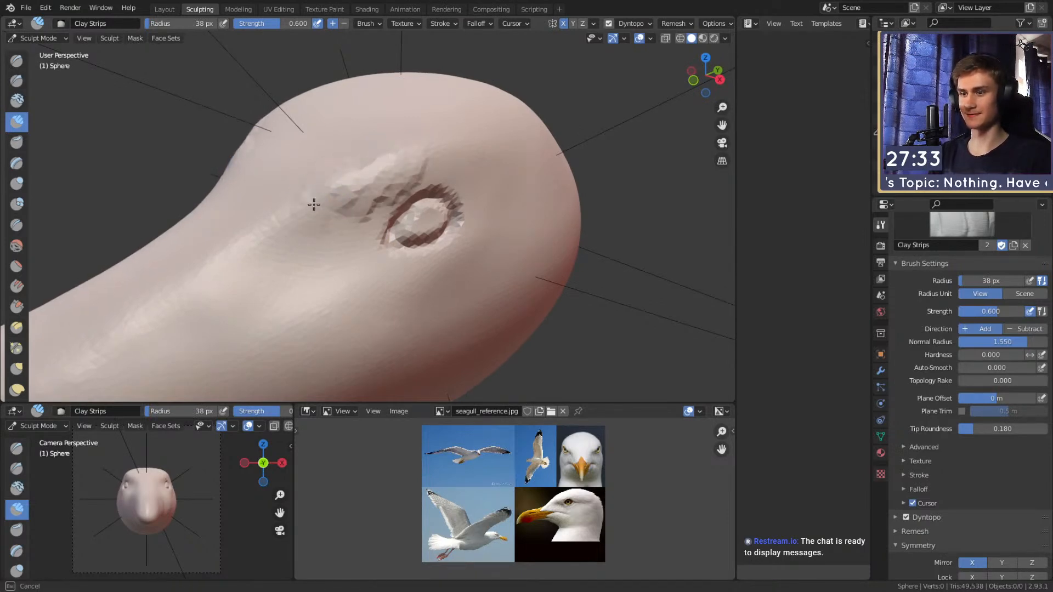
pyautogui.moveTo(401, 167); pyautogui.dragTo(459, 140)
# Thicken and extend the brow ridge around the eye with Clay Strips at a 57 px radius.
pyautogui.keyDown('shift'); pyautogui.moveTo(471, 138); pyautogui.dragTo(439, 169, button='middle'); pyautogui.keyUp('shift')
pyautogui.press('f')
pyautogui.click(400, 180)
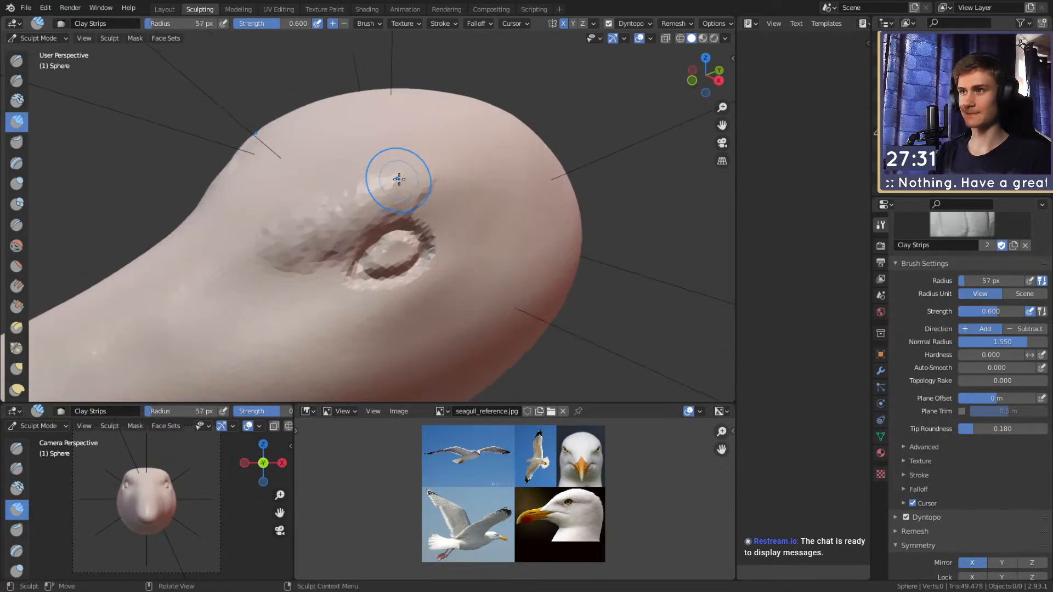
pyautogui.moveTo(443, 194); pyautogui.dragTo(471, 180)
pyautogui.moveTo(473, 183); pyautogui.dragTo(451, 184, button='middle')
pyautogui.moveTo(432, 186); pyautogui.dragTo(458, 185)
pyautogui.moveTo(423, 160); pyautogui.dragTo(453, 169, button='middle')
pyautogui.press('f')
pyautogui.click(456, 178)
pyautogui.moveTo(465, 160); pyautogui.dragTo(449, 170)
pyautogui.moveTo(345, 199); pyautogui.dragTo(306, 216)
# Build up the forehead and crown above the eyes with Clay Strips at a 56 px radius.
pyautogui.moveTo(348, 214)
pyautogui.keyDown('alt'); pyautogui.mouseDown()
pyautogui.moveTo(383, 218)
pyautogui.moveTo(322, 244)
pyautogui.mouseUp(); pyautogui.keyUp('alt')
pyautogui.press('f')
pyautogui.click(380, 218)
pyautogui.moveTo(313, 285)
pyautogui.keyDown('alt'); pyautogui.keyDown('shift'); pyautogui.mouseDown()
pyautogui.moveTo(339, 180)
pyautogui.moveTo(405, 162)
pyautogui.mouseUp(); pyautogui.keyUp('shift'); pyautogui.keyUp('alt')
pyautogui.moveTo(384, 151)
pyautogui.keyDown('alt'); pyautogui.mouseDown()
pyautogui.moveTo(387, 176)
pyautogui.moveTo(413, 188)
pyautogui.moveTo(400, 136)
pyautogui.moveTo(354, 215)
pyautogui.mouseUp(); pyautogui.keyUp('alt')
pyautogui.press('f')
pyautogui.click(380, 166)
pyautogui.press('f')
pyautogui.click(342, 217)
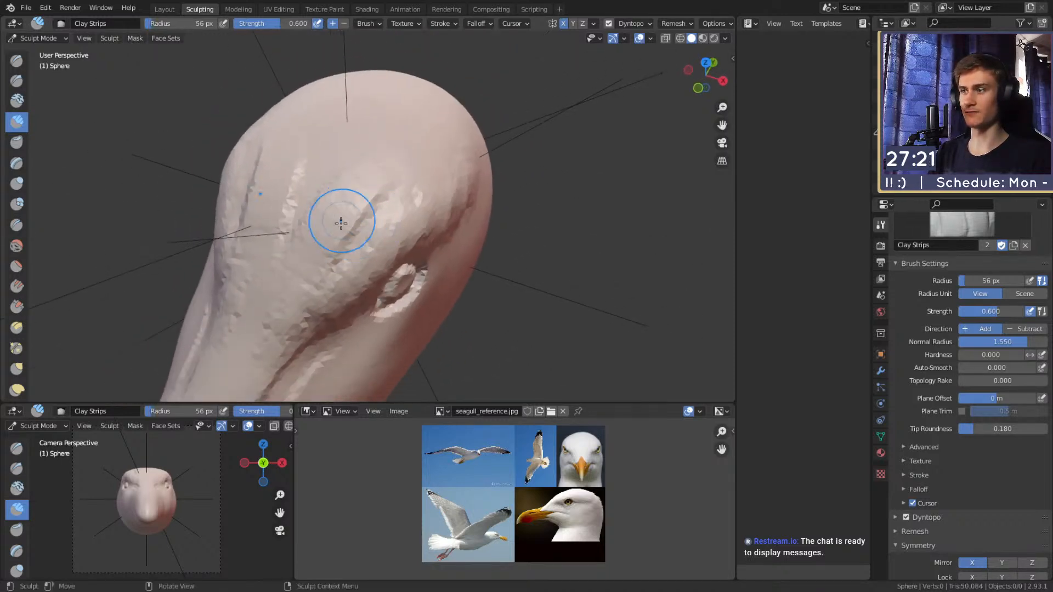
pyautogui.moveTo(304, 291)
pyautogui.mouseDown()
pyautogui.moveTo(392, 174)
pyautogui.moveTo(388, 190)
pyautogui.mouseUp()
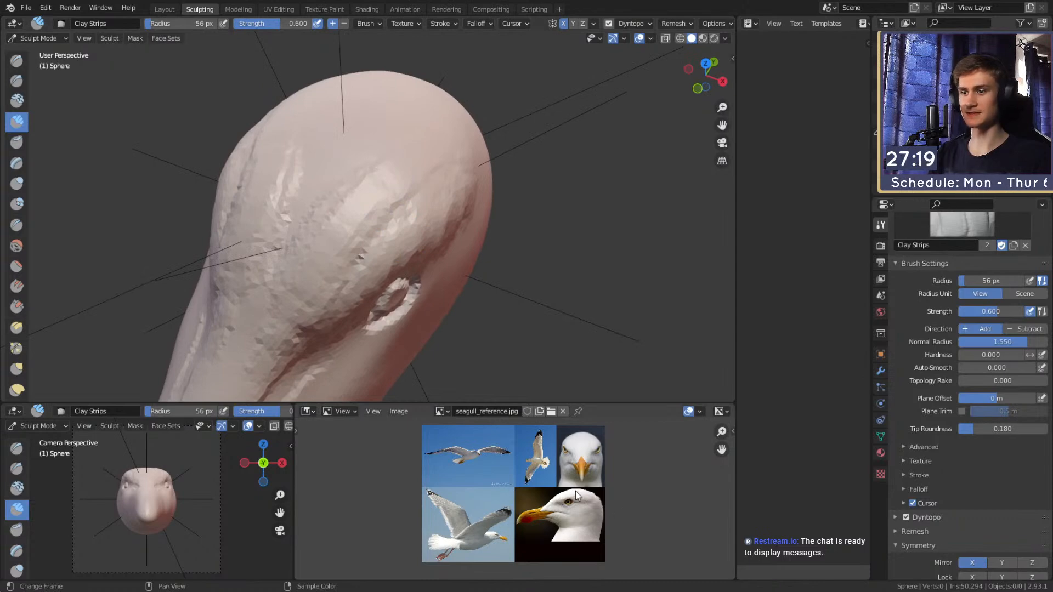
pyautogui.moveTo(292, 214); pyautogui.dragTo(302, 223)
pyautogui.moveTo(373, 174); pyautogui.dragTo(369, 184, button='middle')
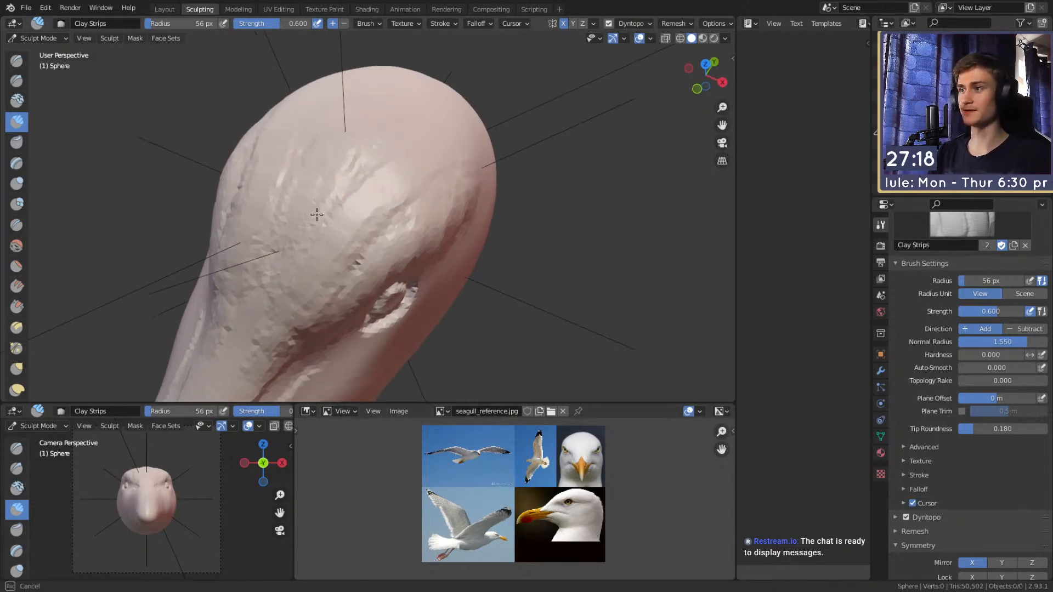
pyautogui.moveTo(376, 213); pyautogui.dragTo(405, 204)
# Add volume to the back and sides of the head with Clay Strips at a 64 px radius.
pyautogui.moveTo(401, 226)
pyautogui.mouseDown(button='middle')
pyautogui.moveTo(371, 238)
pyautogui.moveTo(305, 206)
pyautogui.mouseUp(button='middle')
pyautogui.moveTo(307, 200); pyautogui.dragTo(425, 191)
pyautogui.moveTo(433, 190)
pyautogui.mouseDown(button='middle')
pyautogui.moveTo(369, 191)
pyautogui.moveTo(319, 206)
pyautogui.mouseUp(button='middle')
pyautogui.moveTo(347, 94)
pyautogui.mouseDown(button='middle')
pyautogui.moveTo(341, 200)
pyautogui.moveTo(423, 223)
pyautogui.moveTo(418, 146)
pyautogui.moveTo(377, 169)
pyautogui.moveTo(434, 191)
pyautogui.mouseUp(button='middle')
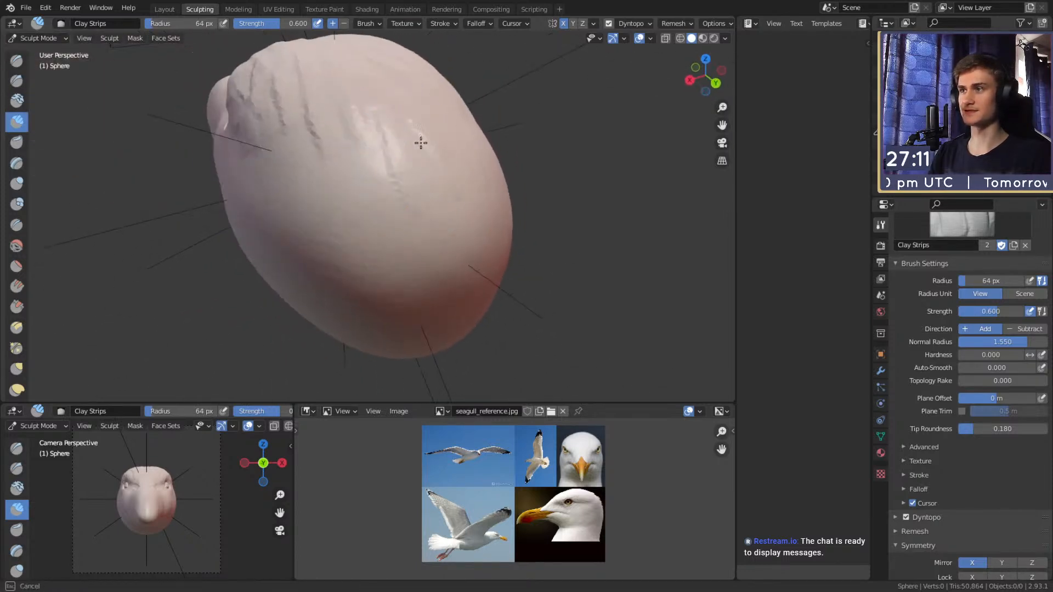
pyautogui.moveTo(290, 174)
pyautogui.mouseDown(button='middle')
pyautogui.moveTo(395, 141)
pyautogui.moveTo(305, 155)
pyautogui.moveTo(359, 225)
pyautogui.mouseUp(button='middle')
pyautogui.moveTo(443, 223); pyautogui.dragTo(442, 236)
pyautogui.moveTo(442, 236)
pyautogui.mouseDown(button='middle')
pyautogui.moveTo(390, 271)
pyautogui.moveTo(406, 165)
pyautogui.mouseUp(button='middle')
pyautogui.moveTo(406, 165); pyautogui.dragTo(403, 195)
pyautogui.moveTo(282, 220); pyautogui.dragTo(325, 260)
# Smooth the clay strokes over the side and back of the head with a 216 px brush radius.
pyautogui.moveTo(406, 219)
pyautogui.mouseDown(button='middle')
pyautogui.moveTo(466, 189)
pyautogui.moveTo(462, 180)
pyautogui.mouseUp(button='middle')
pyautogui.press('f')
pyautogui.click(358, 176)
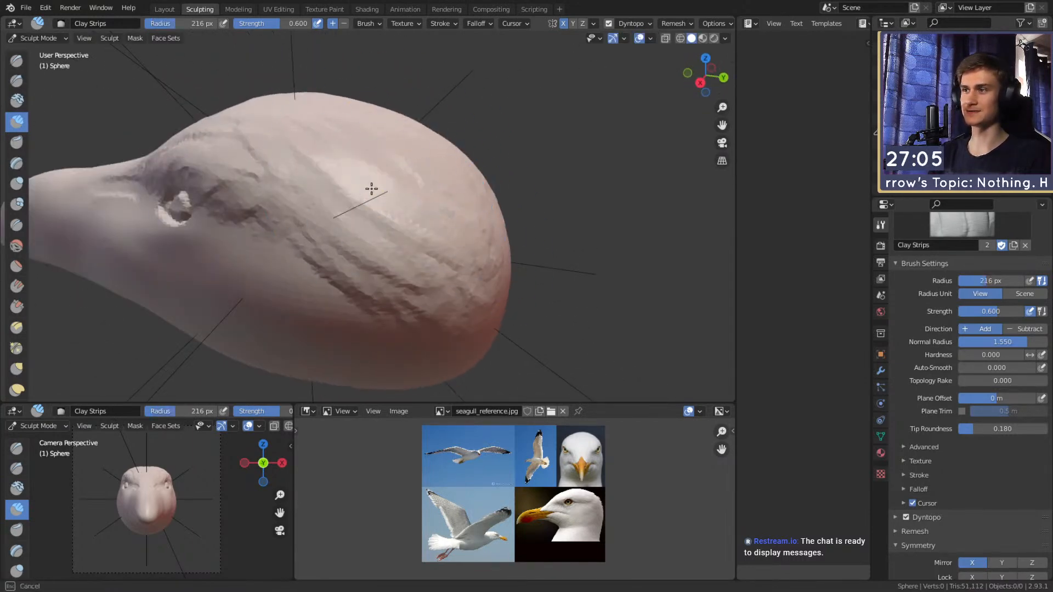
pyautogui.keyDown('shift'); pyautogui.moveTo(392, 278); pyautogui.dragTo(435, 274, button='middle'); pyautogui.keyUp('shift')
pyautogui.press('f')
pyautogui.click(462, 226)
pyautogui.moveTo(525, 249); pyautogui.dragTo(427, 301, button='middle')
pyautogui.moveTo(346, 239); pyautogui.dragTo(439, 260, button='middle')
pyautogui.moveTo(395, 225); pyautogui.dragTo(402, 237, button='middle')
# Smooth the remaining rough clay on the head with the brush radius at 145 px.
pyautogui.press('f')
pyautogui.click(431, 227)
pyautogui.moveTo(411, 216); pyautogui.dragTo(408, 215)
pyautogui.press('f')
pyautogui.click(242, 236)
pyautogui.keyDown('shift'); pyautogui.moveTo(496, 186); pyautogui.dragTo(483, 191); pyautogui.keyUp('shift')
pyautogui.moveTo(333, 243); pyautogui.dragTo(409, 182, button='middle')
# Adjust the area around the eye with the Grab brush at a 115 px radius.
pyautogui.scroll(-5, 431, 222)
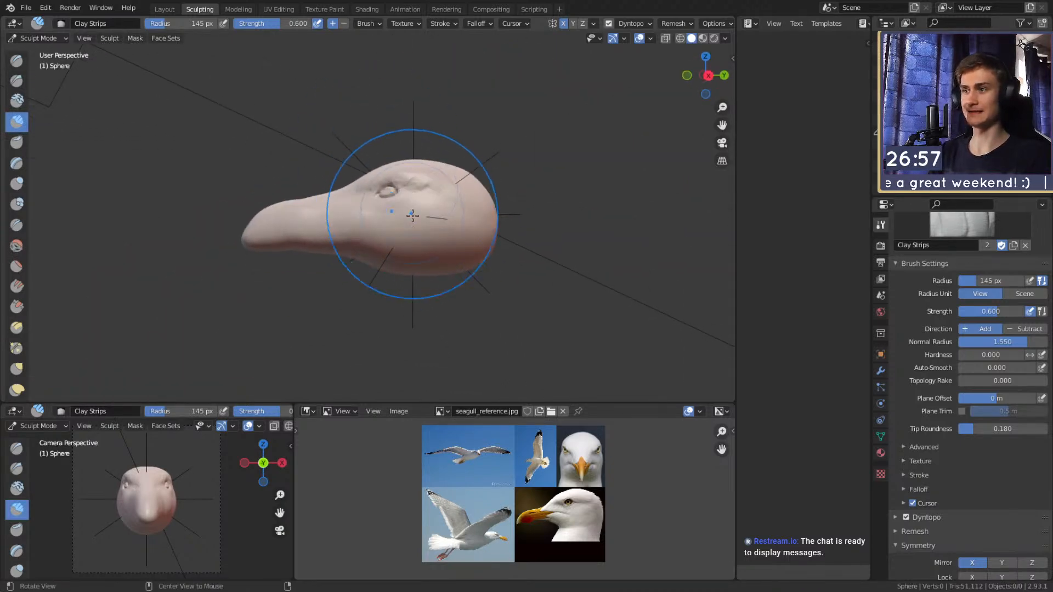
pyautogui.scroll(6, 410, 200)
pyautogui.press('g')
pyautogui.press('[')
pyautogui.press('[')
pyautogui.press('[')
pyautogui.scroll(-6, 397, 165)
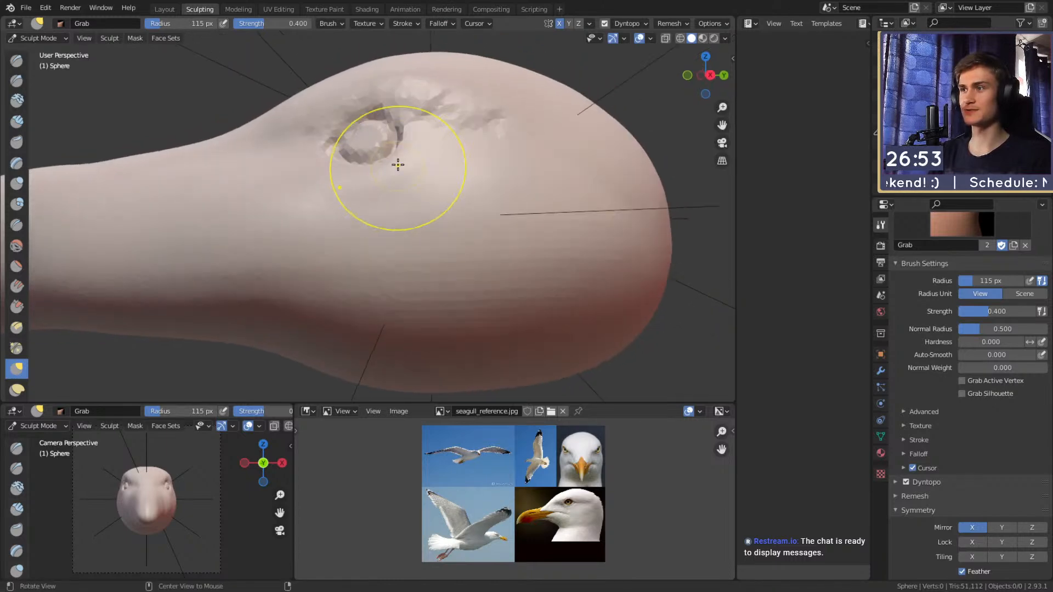
# Start the mouth line at the tip of the beak with the Crease brush at a 17 px radius.
pyautogui.hotkey('shift', 'c')
pyautogui.press('f')
pyautogui.click(350, 230)
pyautogui.moveTo(296, 242)
pyautogui.keyDown('alt'); pyautogui.keyDown('shift'); pyautogui.mouseDown()
pyautogui.moveTo(393, 236)
pyautogui.moveTo(353, 204)
pyautogui.moveTo(360, 231)
pyautogui.moveTo(330, 219)
pyautogui.moveTo(351, 221)
pyautogui.mouseUp(); pyautogui.keyUp('shift'); pyautogui.keyUp('alt')
pyautogui.press('f')
pyautogui.click(337, 230)
pyautogui.press('f')
pyautogui.click(319, 224)
pyautogui.moveTo(243, 228)
pyautogui.mouseDown()
pyautogui.moveTo(300, 215)
pyautogui.moveTo(340, 246)
pyautogui.mouseUp()
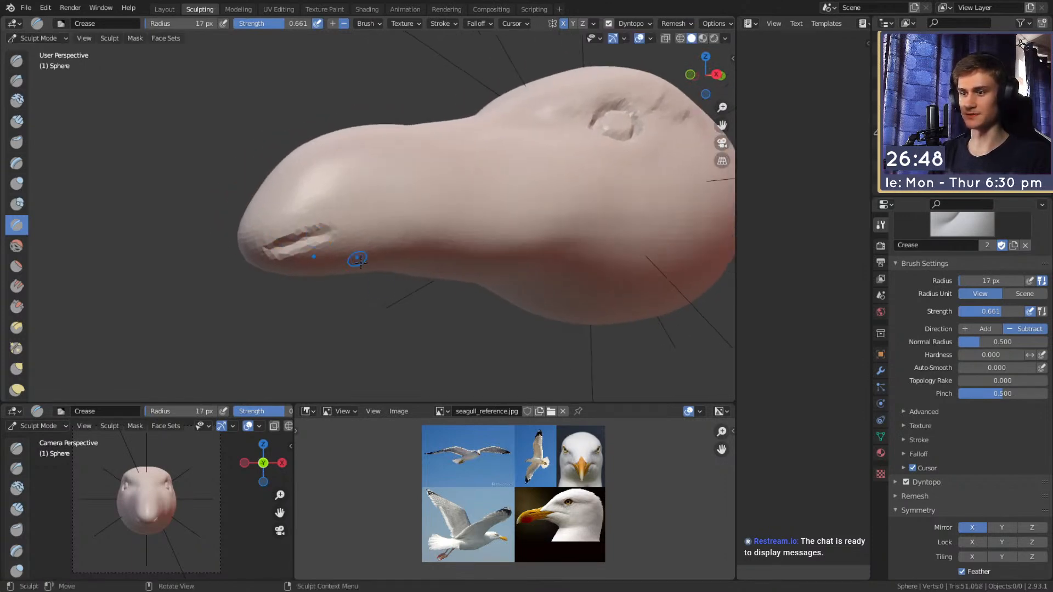
# Enlarge the side-view seagull reference and carve the mouth line from the beak tip back to below the eye.
pyautogui.scroll(5, 528, 524)
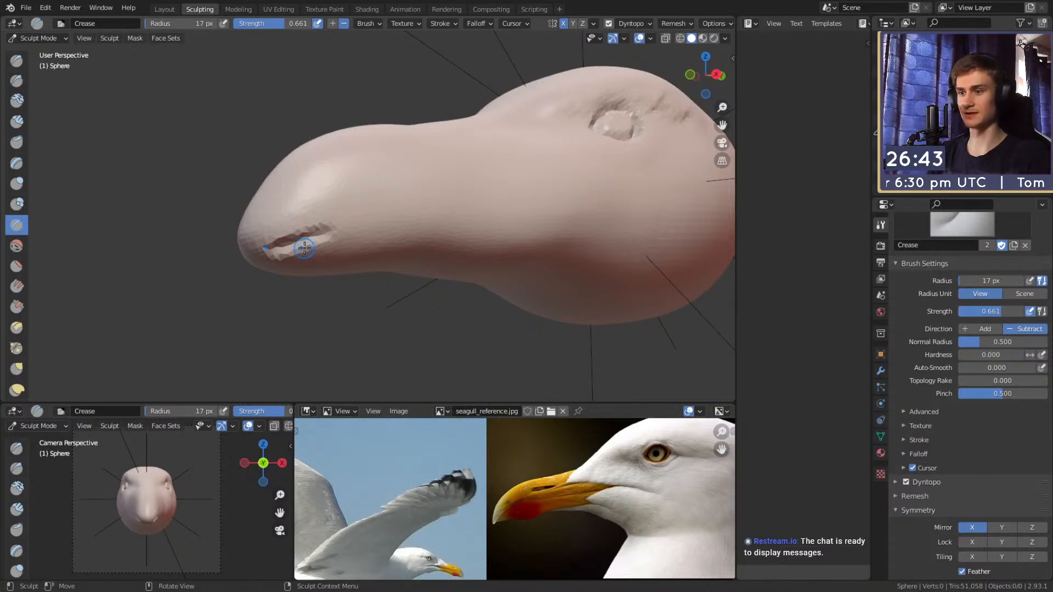
pyautogui.moveTo(281, 252)
pyautogui.mouseDown()
pyautogui.moveTo(297, 234)
pyautogui.moveTo(354, 213)
pyautogui.moveTo(327, 232)
pyautogui.moveTo(287, 221)
pyautogui.moveTo(428, 199)
pyautogui.moveTo(409, 201)
pyautogui.mouseUp()
pyautogui.moveTo(313, 207); pyautogui.dragTo(422, 198)
pyautogui.moveTo(258, 207)
pyautogui.mouseDown()
pyautogui.moveTo(494, 189)
pyautogui.moveTo(379, 194)
pyautogui.moveTo(357, 183)
pyautogui.mouseUp()
pyautogui.moveTo(307, 186)
pyautogui.mouseDown()
pyautogui.moveTo(426, 187)
pyautogui.moveTo(427, 176)
pyautogui.mouseUp()
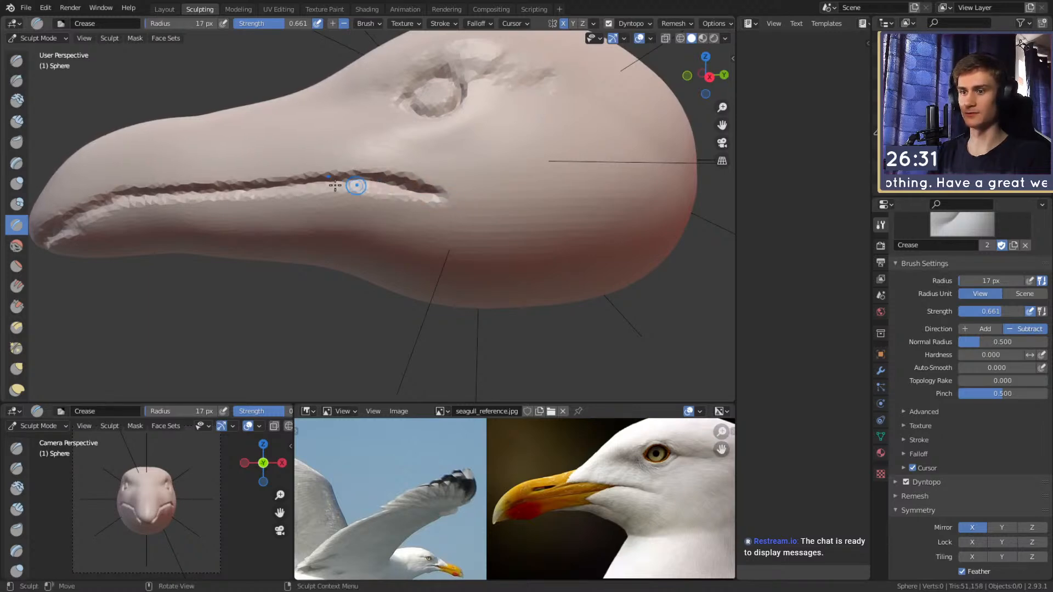
# Deepen and refine the mouth line along the beak with further Crease strokes.
pyautogui.moveTo(355, 180); pyautogui.dragTo(188, 192)
pyautogui.moveTo(301, 186); pyautogui.dragTo(167, 198)
pyautogui.moveTo(318, 177)
pyautogui.keyDown('alt'); pyautogui.mouseDown()
pyautogui.moveTo(331, 177)
pyautogui.moveTo(164, 215)
pyautogui.mouseUp(); pyautogui.keyUp('alt')
pyautogui.moveTo(241, 220); pyautogui.dragTo(278, 207, button='middle')
pyautogui.moveTo(290, 199); pyautogui.dragTo(234, 231)
pyautogui.moveTo(218, 253); pyautogui.dragTo(291, 222, button='middle')
# Narrow the beak from above with the Grab brush, bringing the radius to 89 px for the tip.
pyautogui.press('g')
pyautogui.moveTo(400, 164); pyautogui.dragTo(402, 242, button='middle')
pyautogui.scroll(-2, 403, 243)
pyautogui.press('f')
pyautogui.click(494, 242)
pyautogui.moveTo(395, 244); pyautogui.dragTo(383, 249)
pyautogui.moveTo(399, 217); pyautogui.dragTo(406, 236, button='middle')
pyautogui.press('f')
pyautogui.click(391, 223)
pyautogui.moveTo(405, 200); pyautogui.dragTo(392, 204)
pyautogui.press('f')
pyautogui.click(431, 292)
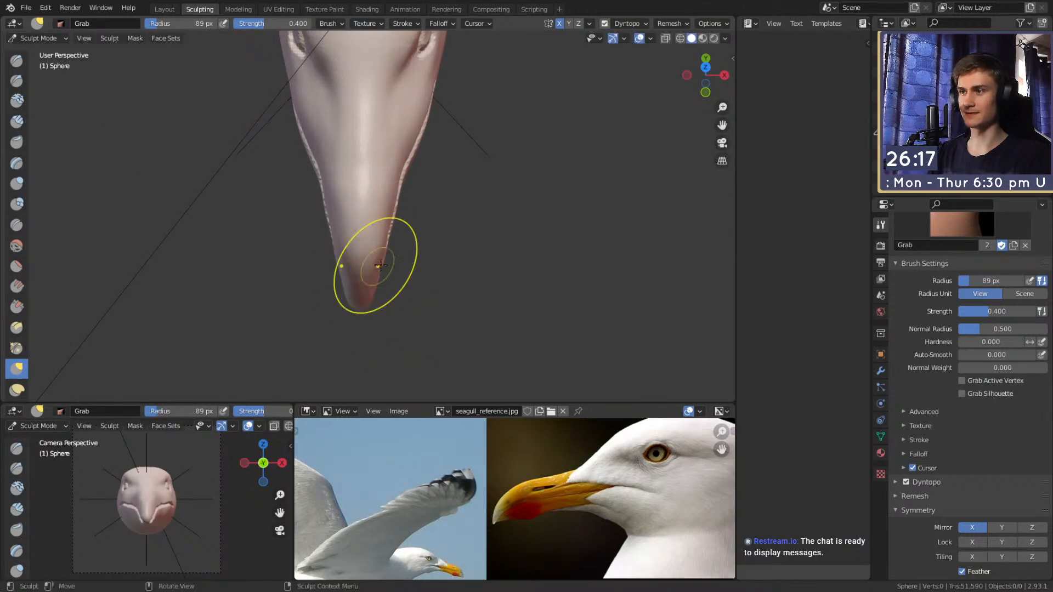
# Turn off symmetry feathering and pull the sides of the beak inward with the Grab brush.
pyautogui.scroll(-3, 929, 437)
pyautogui.click(961, 498)
pyautogui.press('f')
pyautogui.click(398, 282)
pyautogui.moveTo(381, 280); pyautogui.dragTo(374, 278)
pyautogui.press('f')
pyautogui.click(473, 216)
pyautogui.moveTo(396, 205); pyautogui.dragTo(390, 204)
# Slim and taper the beak toward its tip with the Grab brush, using a radius up to about 148 px.
pyautogui.keyDown('shift'); pyautogui.moveTo(438, 165); pyautogui.dragTo(437, 211, button='middle'); pyautogui.keyUp('shift')
pyautogui.press('f')
pyautogui.click(480, 206)
pyautogui.moveTo(422, 191); pyautogui.dragTo(418, 193)
pyautogui.moveTo(421, 211)
pyautogui.mouseDown(button='middle')
pyautogui.moveTo(404, 217)
pyautogui.moveTo(351, 192)
pyautogui.moveTo(447, 207)
pyautogui.moveTo(466, 241)
pyautogui.mouseUp(button='middle')
pyautogui.press('f')
pyautogui.click(390, 269)
pyautogui.moveTo(385, 277)
pyautogui.mouseDown()
pyautogui.moveTo(372, 303)
pyautogui.moveTo(369, 258)
pyautogui.moveTo(392, 207)
pyautogui.mouseUp()
pyautogui.moveTo(471, 192); pyautogui.dragTo(466, 222, button='middle')
pyautogui.press('f')
pyautogui.click(481, 222)
pyautogui.moveTo(400, 200); pyautogui.dragTo(395, 201)
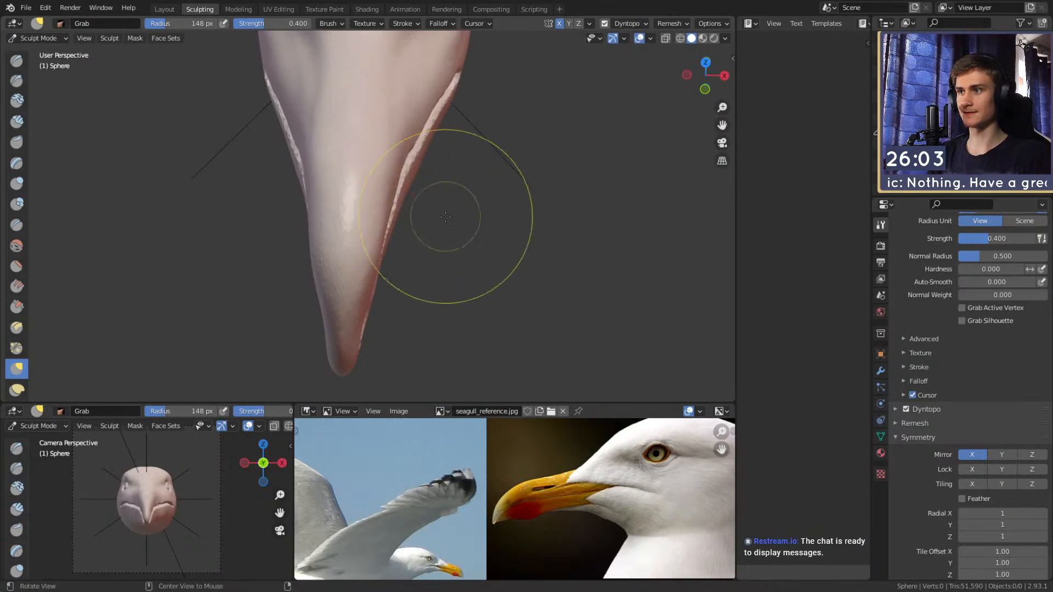
# Carve a crease where the upper beak meets the forehead, using the Crease brush at a 15 px radius.
pyautogui.moveTo(440, 214); pyautogui.dragTo(384, 172, button='middle')
pyautogui.scroll(-3, 380, 189)
pyautogui.press('c')
pyautogui.moveTo(431, 263); pyautogui.dragTo(490, 296, button='middle')
pyautogui.scroll(3, 423, 205)
pyautogui.press('f')
pyautogui.moveTo(423, 204)
pyautogui.mouseDown(button='middle')
pyautogui.moveTo(444, 228)
pyautogui.moveTo(401, 193)
pyautogui.mouseUp(button='middle')
pyautogui.click(341, 228)
pyautogui.hotkey('shift', 'c')
pyautogui.keyDown('ctrl'); pyautogui.keyDown('alt'); pyautogui.moveTo(401, 193); pyautogui.dragTo(419, 216); pyautogui.keyUp('alt'); pyautogui.keyUp('ctrl')
pyautogui.press('f')
pyautogui.click(451, 228)
pyautogui.moveTo(491, 226)
pyautogui.mouseDown()
pyautogui.moveTo(351, 175)
pyautogui.moveTo(381, 191)
pyautogui.moveTo(293, 188)
pyautogui.moveTo(343, 213)
pyautogui.mouseUp()
pyautogui.moveTo(344, 213)
pyautogui.keyDown('alt'); pyautogui.mouseDown()
pyautogui.moveTo(360, 235)
pyautogui.moveTo(383, 187)
pyautogui.moveTo(421, 190)
pyautogui.moveTo(420, 220)
pyautogui.mouseUp(); pyautogui.keyUp('alt')
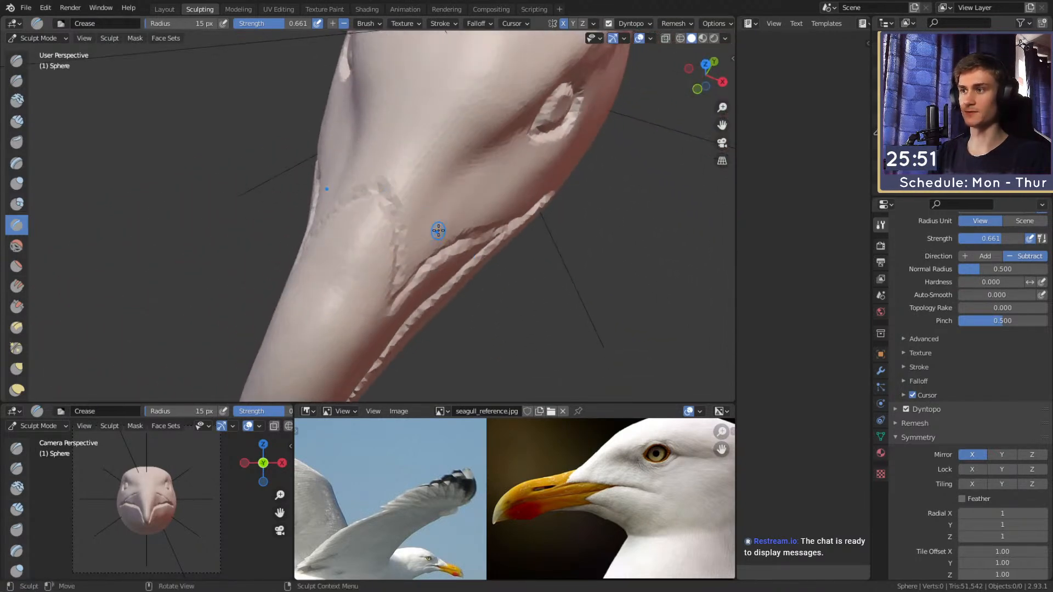
# Check the gull head reference and start a crease on the side of the lower beak, below the mouth corner.
pyautogui.scroll(-3, 580, 461)
pyautogui.moveTo(580, 459); pyautogui.dragTo(552, 491, button='middle')
pyautogui.moveTo(411, 212); pyautogui.dragTo(370, 181, button='middle')
pyautogui.moveTo(376, 241)
pyautogui.mouseDown(button='middle')
pyautogui.moveTo(364, 169)
pyautogui.moveTo(383, 159)
pyautogui.moveTo(391, 197)
pyautogui.mouseUp(button='middle')
pyautogui.moveTo(526, 530); pyautogui.dragTo(559, 447, button='middle')
pyautogui.moveTo(462, 175)
pyautogui.mouseDown(button='middle')
pyautogui.moveTo(418, 190)
pyautogui.moveTo(431, 181)
pyautogui.mouseUp(button='middle')
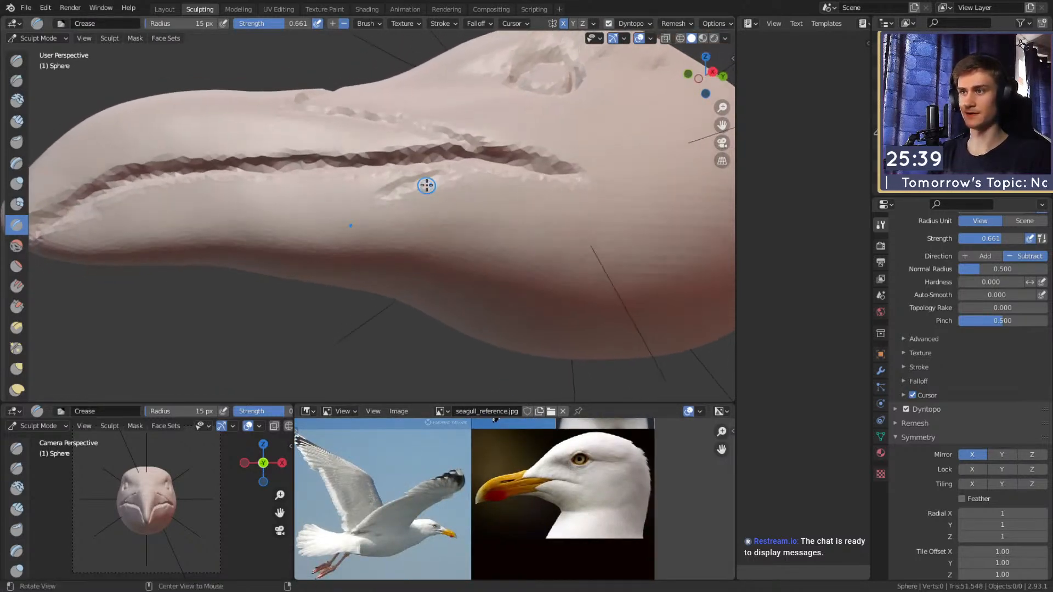
# Carve and deepen a V-shaped crease across the underside of the lower beak with the Crease brush.
pyautogui.moveTo(391, 232)
pyautogui.mouseDown(button='middle')
pyautogui.moveTo(426, 196)
pyautogui.moveTo(437, 240)
pyautogui.moveTo(486, 189)
pyautogui.moveTo(433, 191)
pyautogui.moveTo(423, 214)
pyautogui.moveTo(431, 271)
pyautogui.mouseUp(button='middle')
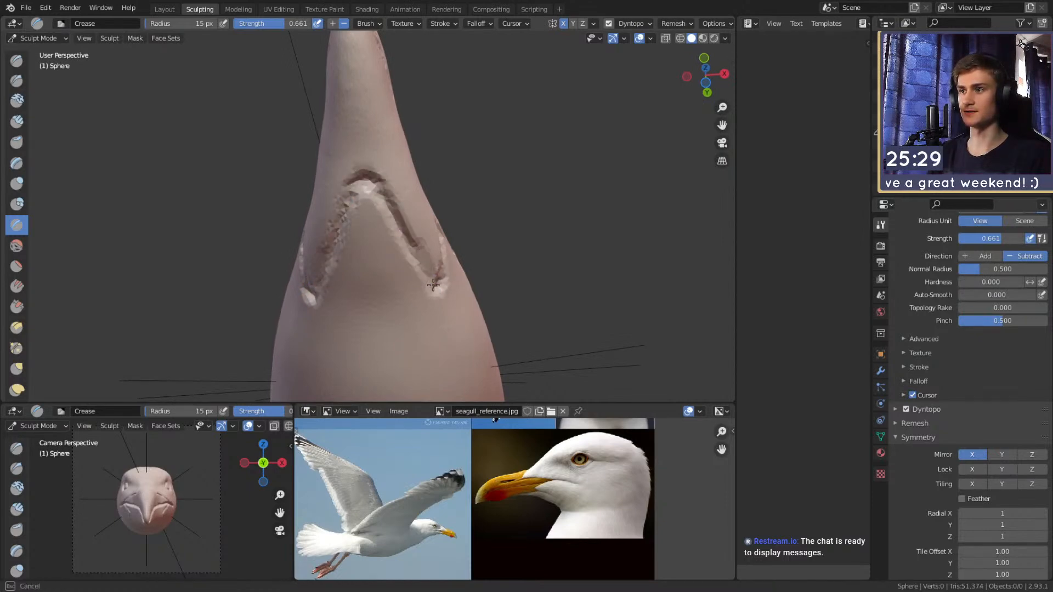
pyautogui.moveTo(454, 194)
pyautogui.keyDown('alt'); pyautogui.mouseDown()
pyautogui.moveTo(352, 287)
pyautogui.moveTo(465, 173)
pyautogui.mouseUp(); pyautogui.keyUp('alt')
pyautogui.moveTo(375, 138)
pyautogui.keyDown('alt'); pyautogui.mouseDown()
pyautogui.moveTo(384, 183)
pyautogui.moveTo(401, 190)
pyautogui.moveTo(477, 163)
pyautogui.moveTo(400, 203)
pyautogui.moveTo(400, 234)
pyautogui.mouseUp(); pyautogui.keyUp('alt')
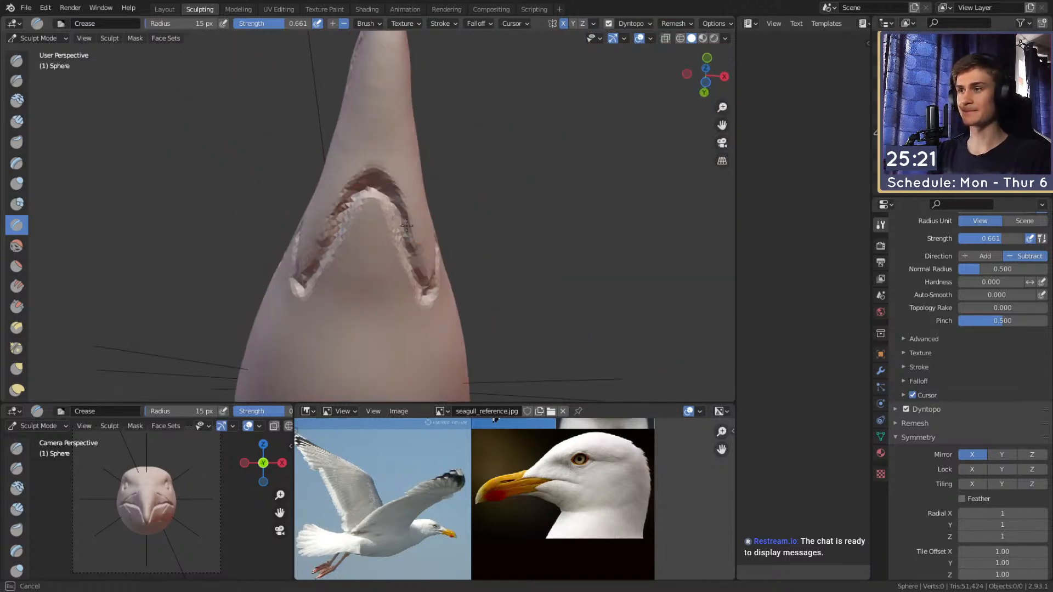
pyautogui.moveTo(436, 283)
pyautogui.keyDown('alt'); pyautogui.mouseDown()
pyautogui.moveTo(395, 245)
pyautogui.moveTo(404, 178)
pyautogui.moveTo(459, 227)
pyautogui.mouseUp(); pyautogui.keyUp('alt')
pyautogui.scroll(-3, 459, 228)
pyautogui.moveTo(527, 257)
pyautogui.keyDown('alt'); pyautogui.mouseDown()
pyautogui.moveTo(407, 268)
pyautogui.moveTo(503, 282)
pyautogui.mouseUp(); pyautogui.keyUp('alt')
# Reshape the lower edge of the beak near its tip with the Grab brush at a 65 px radius.
pyautogui.press('g')
pyautogui.press('f')
pyautogui.click(416, 237)
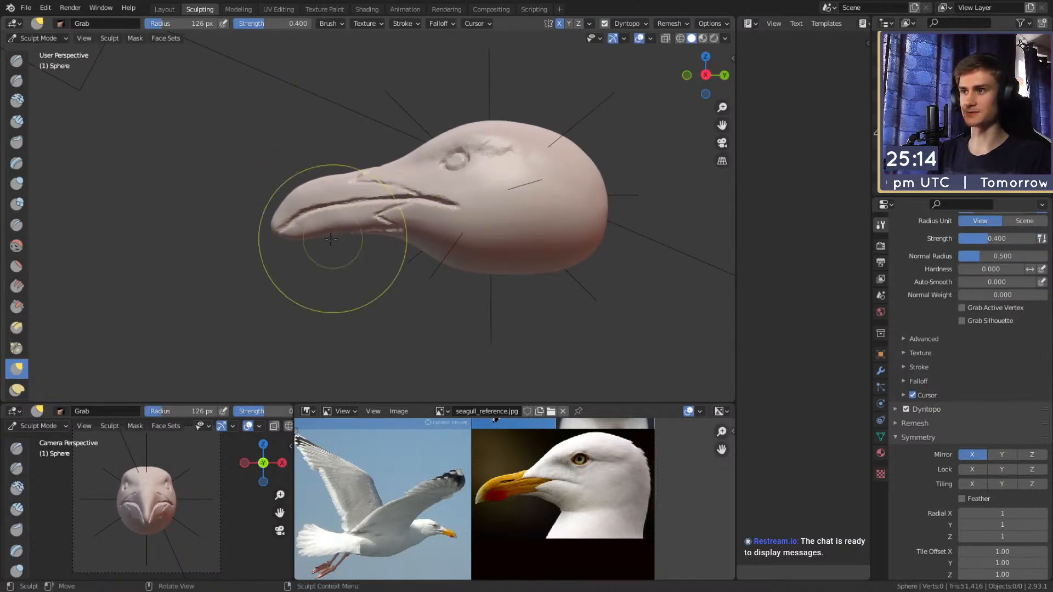
pyautogui.press('f')
pyautogui.click(311, 239)
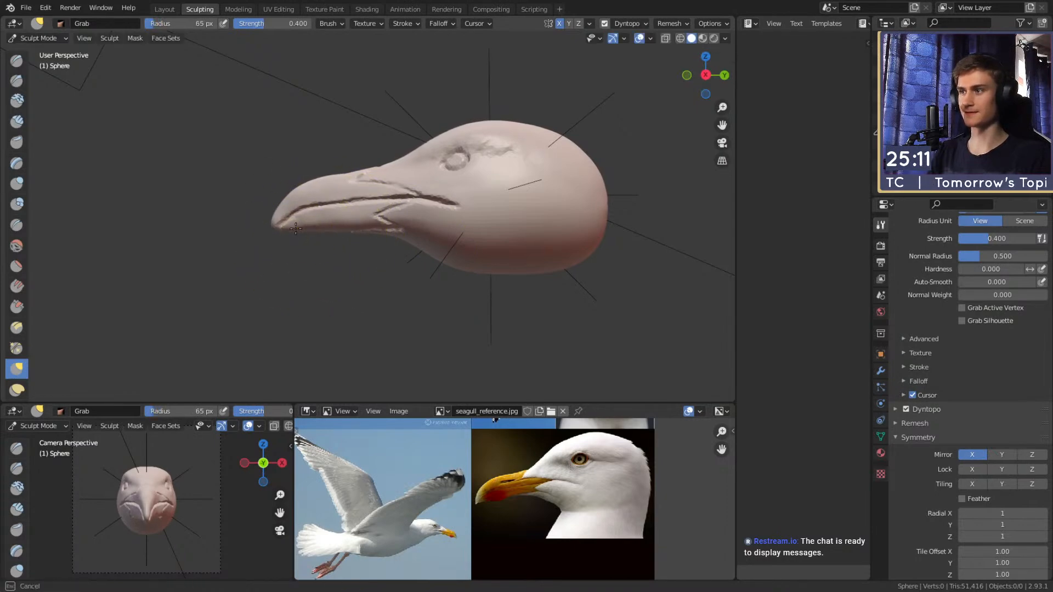
pyautogui.press('f')
pyautogui.click(428, 256)
# Adjust the head's silhouette with the Grab brush at varying radii and lower the brush strength to 0.030.
pyautogui.moveTo(441, 223)
pyautogui.keyDown('alt'); pyautogui.keyDown('shift'); pyautogui.mouseDown()
pyautogui.moveTo(389, 231)
pyautogui.moveTo(447, 204)
pyautogui.moveTo(409, 143)
pyautogui.mouseUp(); pyautogui.keyUp('shift'); pyautogui.keyUp('alt')
pyautogui.press('f')
pyautogui.click(449, 241)
pyautogui.press('f')
pyautogui.click(491, 186)
pyautogui.moveTo(473, 187)
pyautogui.mouseDown()
pyautogui.moveTo(481, 186)
pyautogui.moveTo(387, 214)
pyautogui.moveTo(391, 231)
pyautogui.mouseUp()
pyautogui.press('f')
pyautogui.click(439, 176)
pyautogui.hotkey('shift', 'f')
pyautogui.click(436, 186)
# Adjust the back of the head and the forehead with the Grab brush, using radii of 210 and 148 px.
pyautogui.press('f')
pyautogui.click(374, 236)
pyautogui.moveTo(415, 277)
pyautogui.keyDown('alt'); pyautogui.mouseDown()
pyautogui.moveTo(477, 188)
pyautogui.moveTo(446, 199)
pyautogui.mouseUp(); pyautogui.keyUp('alt')
pyautogui.press('f')
pyautogui.click(517, 199)
pyautogui.press('f')
pyautogui.click(465, 199)
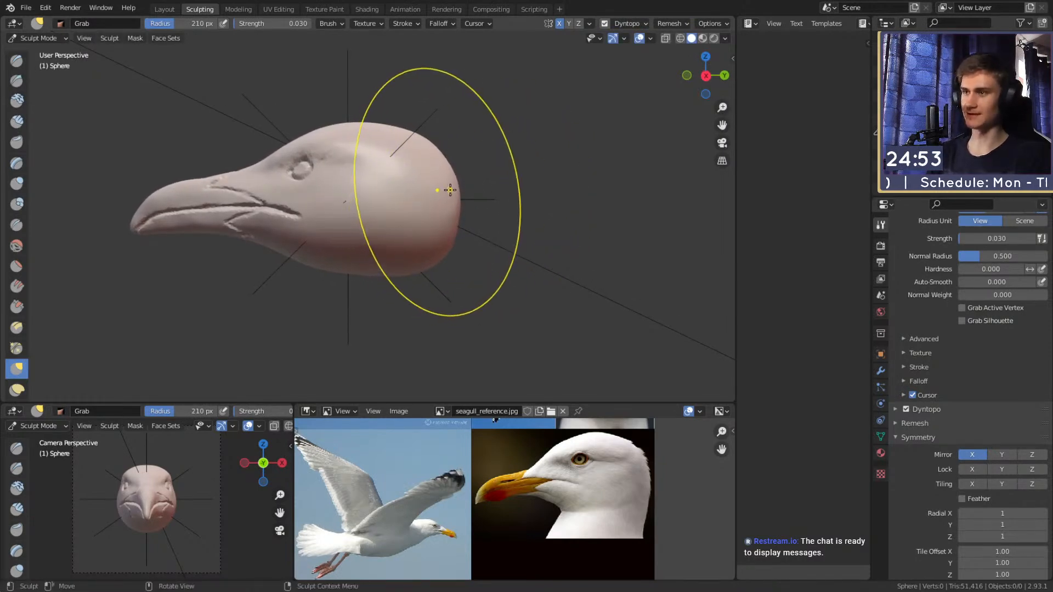
pyautogui.moveTo(441, 190)
pyautogui.keyDown('alt'); pyautogui.keyDown('shift'); pyautogui.mouseDown()
pyautogui.moveTo(487, 211)
pyautogui.moveTo(485, 235)
pyautogui.moveTo(437, 176)
pyautogui.moveTo(396, 183)
pyautogui.mouseUp(); pyautogui.keyUp('shift'); pyautogui.keyUp('alt')
pyautogui.press('f')
pyautogui.click(412, 176)
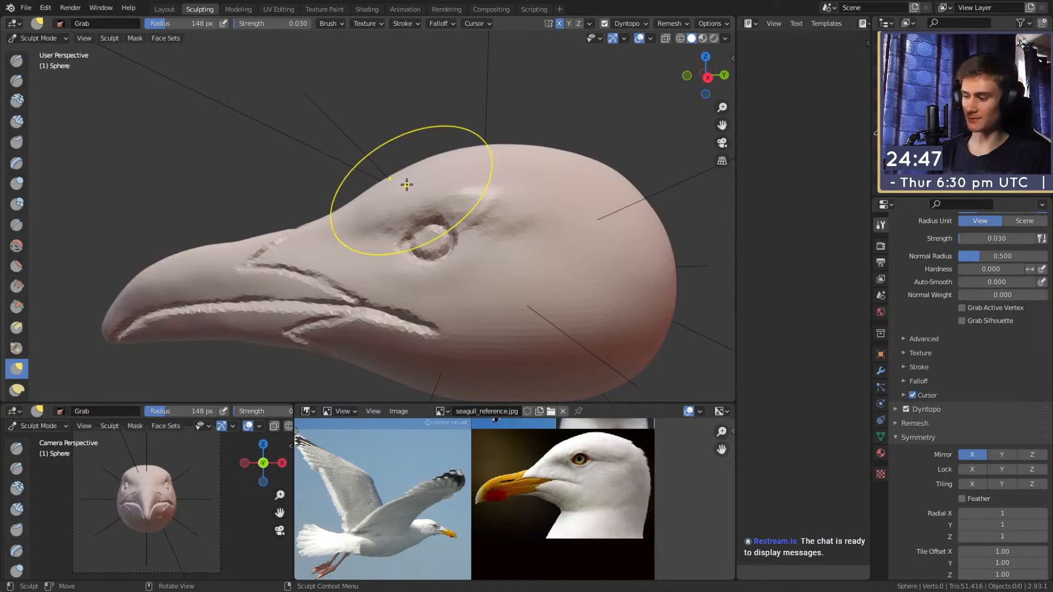
# Set the Grab strength to 0.479 and reshape the forehead profile above the eye.
pyautogui.hotkey('shift', 'f')
pyautogui.click(450, 182)
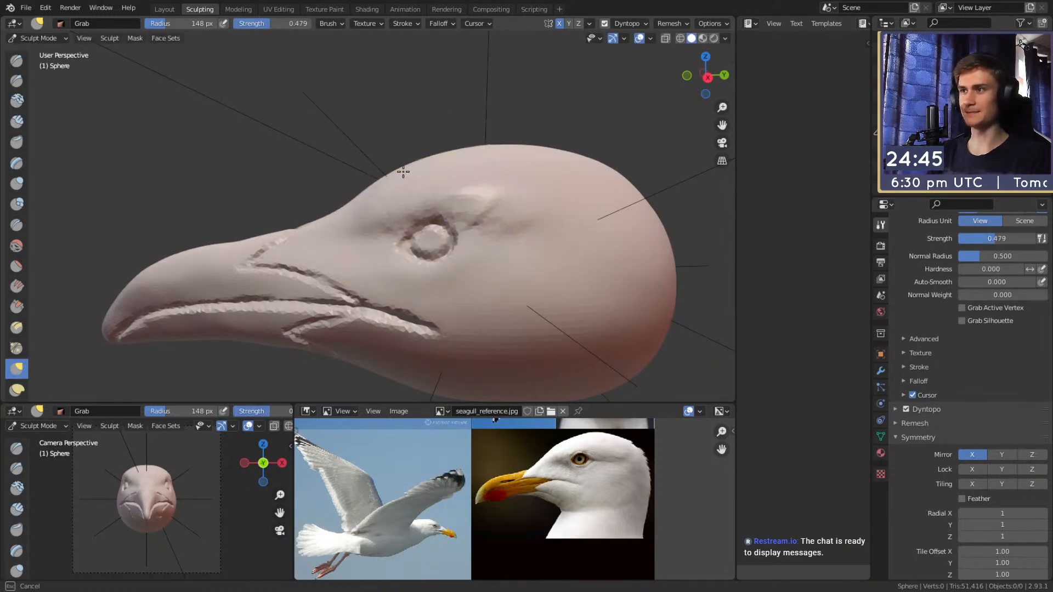
pyautogui.moveTo(480, 168)
pyautogui.keyDown('shift'); pyautogui.mouseDown(button='middle')
pyautogui.moveTo(436, 164)
pyautogui.moveTo(464, 175)
pyautogui.moveTo(428, 177)
pyautogui.moveTo(459, 203)
pyautogui.mouseUp(button='middle'); pyautogui.keyUp('shift')
pyautogui.press('f')
pyautogui.click(429, 165)
pyautogui.press('f')
pyautogui.click(432, 159)
# Refine the side and back of the head with the Grab brush at 127 px and then 87 px radius.
pyautogui.scroll(1, 459, 203)
pyautogui.press('f')
pyautogui.click(384, 176)
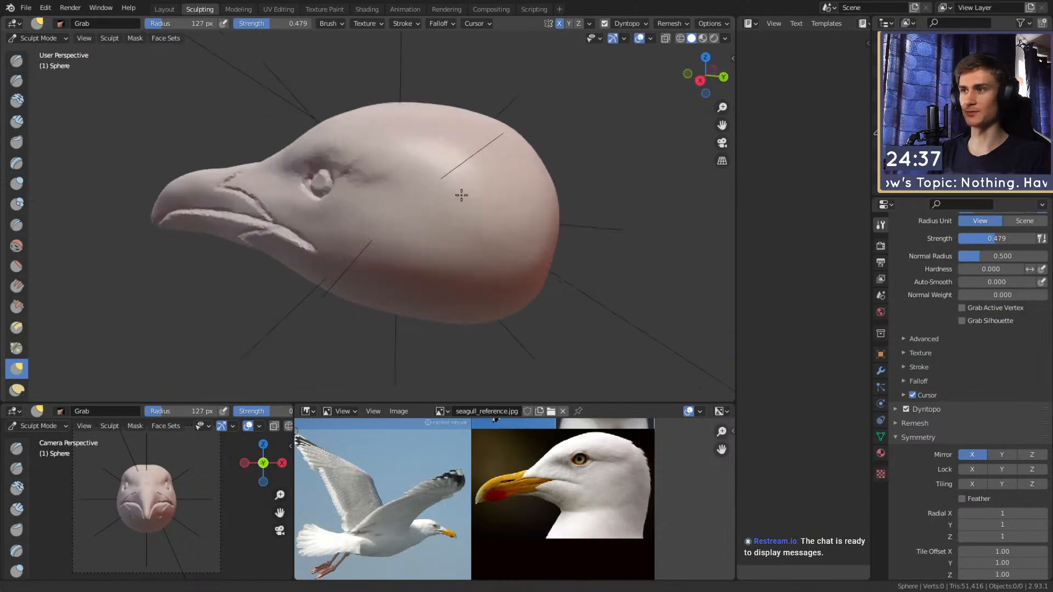
pyautogui.moveTo(384, 176)
pyautogui.mouseDown(button='middle')
pyautogui.moveTo(421, 161)
pyautogui.moveTo(443, 176)
pyautogui.mouseUp(button='middle')
pyautogui.scroll(-3, 437, 172)
pyautogui.scroll(1, 436, 217)
pyautogui.keyDown('alt'); pyautogui.moveTo(436, 218); pyautogui.dragTo(410, 190); pyautogui.keyUp('alt')
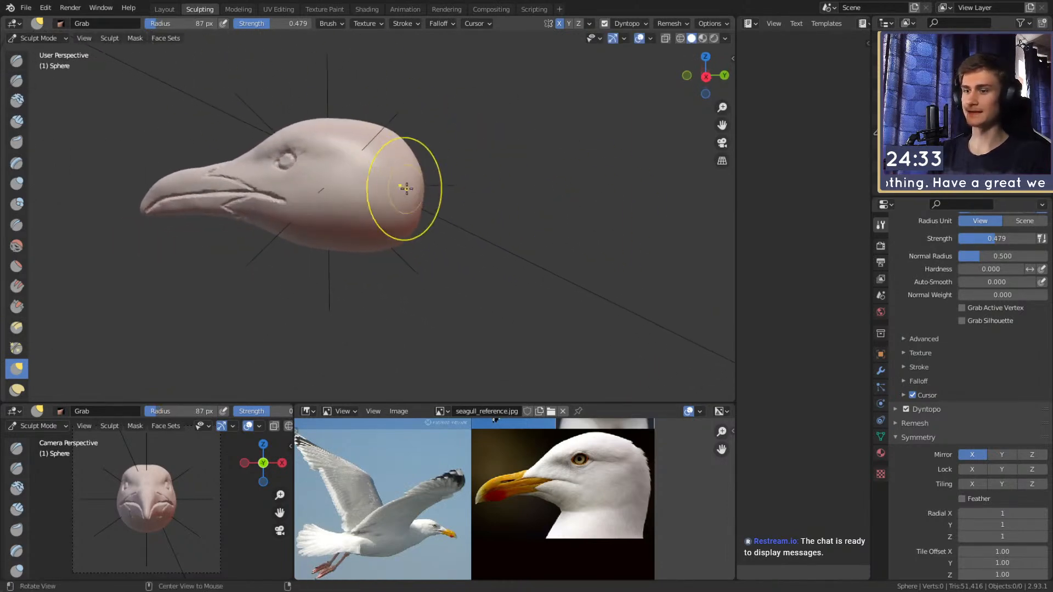
pyautogui.moveTo(455, 193); pyautogui.dragTo(405, 194, button='middle')
pyautogui.press('m')
pyautogui.keyDown('alt'); pyautogui.moveTo(404, 207); pyautogui.dragTo(338, 227); pyautogui.keyUp('alt')
pyautogui.keyDown('alt'); pyautogui.moveTo(306, 196); pyautogui.dragTo(370, 228); pyautogui.keyUp('alt')
pyautogui.moveTo(487, 218)
pyautogui.keyDown('alt'); pyautogui.mouseDown()
pyautogui.moveTo(351, 232)
pyautogui.moveTo(360, 198)
pyautogui.moveTo(412, 195)
pyautogui.moveTo(389, 188)
pyautogui.moveTo(411, 179)
pyautogui.moveTo(380, 171)
pyautogui.mouseUp(); pyautogui.keyUp('alt')
pyautogui.press('f')
pyautogui.click(355, 197)
pyautogui.press('f')
pyautogui.click(388, 187)
pyautogui.press('c')
pyautogui.keyDown('alt'); pyautogui.moveTo(387, 175); pyautogui.dragTo(438, 163); pyautogui.keyUp('alt')
pyautogui.press('f')
pyautogui.click(416, 167)
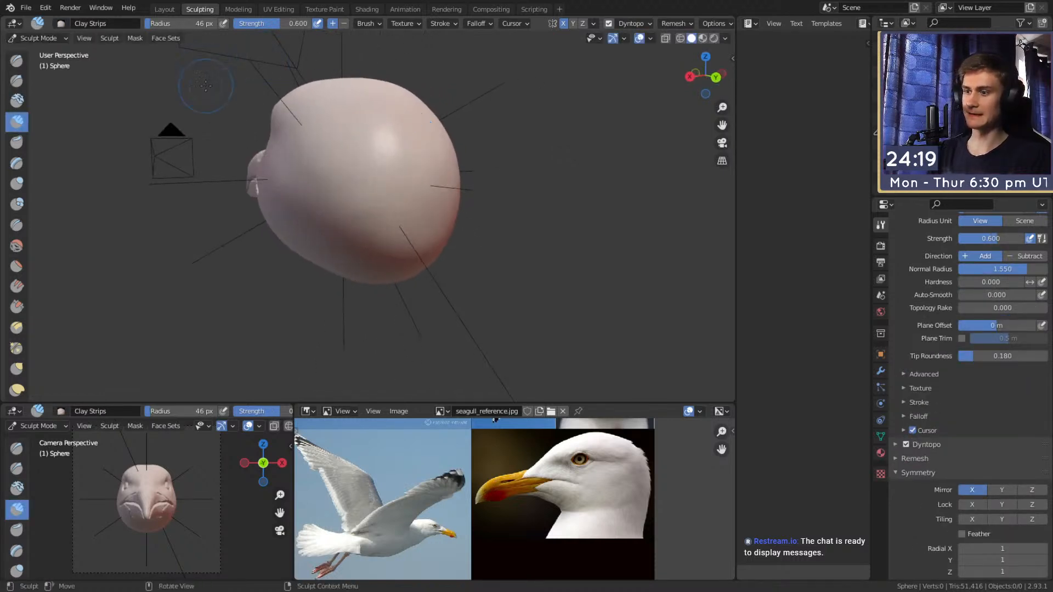
pyautogui.press('f')
pyautogui.click(390, 186)
pyautogui.moveTo(388, 186)
pyautogui.keyDown('alt'); pyautogui.mouseDown()
pyautogui.moveTo(465, 184)
pyautogui.moveTo(392, 197)
pyautogui.moveTo(390, 181)
pyautogui.moveTo(433, 181)
pyautogui.moveTo(362, 165)
pyautogui.moveTo(335, 113)
pyautogui.moveTo(329, 156)
pyautogui.mouseUp(); pyautogui.keyUp('alt')
# Paint a mask around the back of the head with the Mask brush at strength 1.000 and 59 px radius.
pyautogui.press('m')
pyautogui.press('f')
pyautogui.click(362, 164)
pyautogui.keyDown('alt'); pyautogui.moveTo(335, 156); pyautogui.dragTo(360, 197); pyautogui.keyUp('alt')
pyautogui.hotkey('shift', 'f')
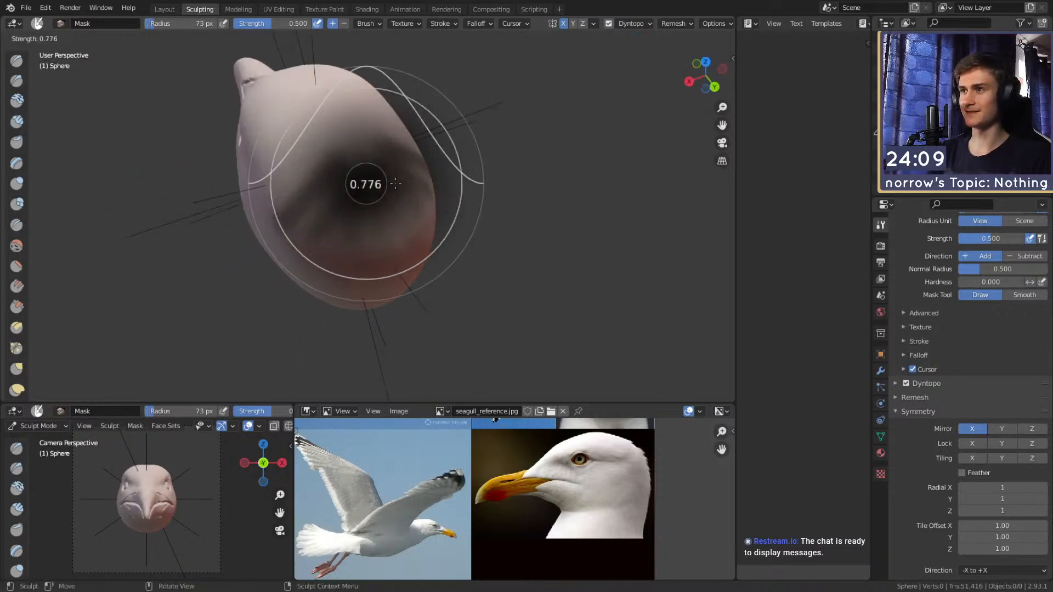
pyautogui.click(383, 183)
pyautogui.press('f')
pyautogui.click(422, 174)
pyautogui.moveTo(386, 160); pyautogui.dragTo(354, 182)
pyautogui.moveTo(313, 241); pyautogui.dragTo(315, 239)
pyautogui.moveTo(315, 239)
pyautogui.mouseDown(button='middle')
pyautogui.moveTo(381, 164)
pyautogui.moveTo(369, 156)
pyautogui.moveTo(389, 183)
pyautogui.mouseUp(button='middle')
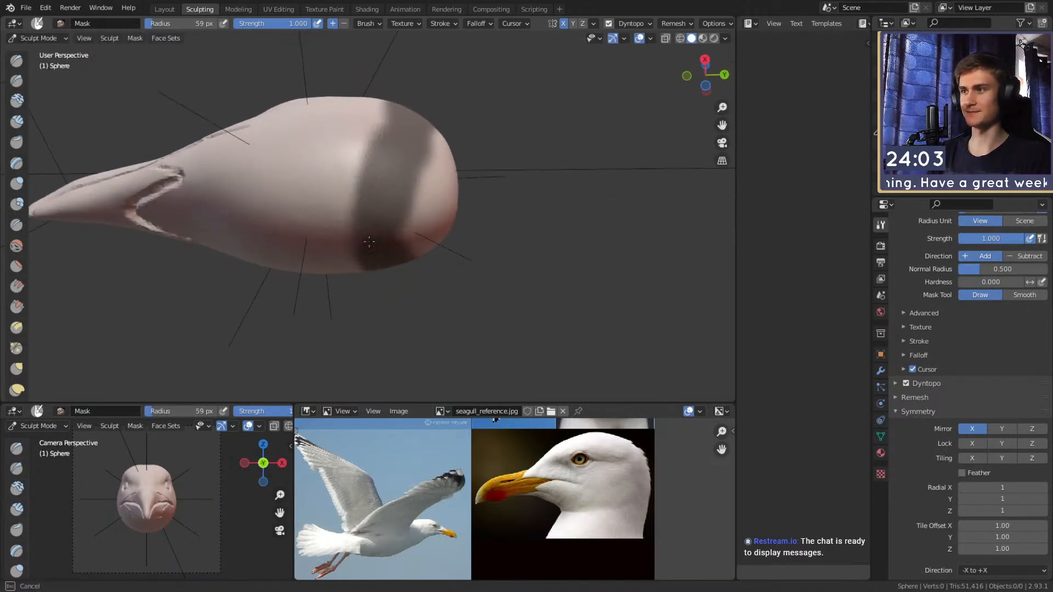
pyautogui.moveTo(386, 141); pyautogui.dragTo(364, 233, button='middle')
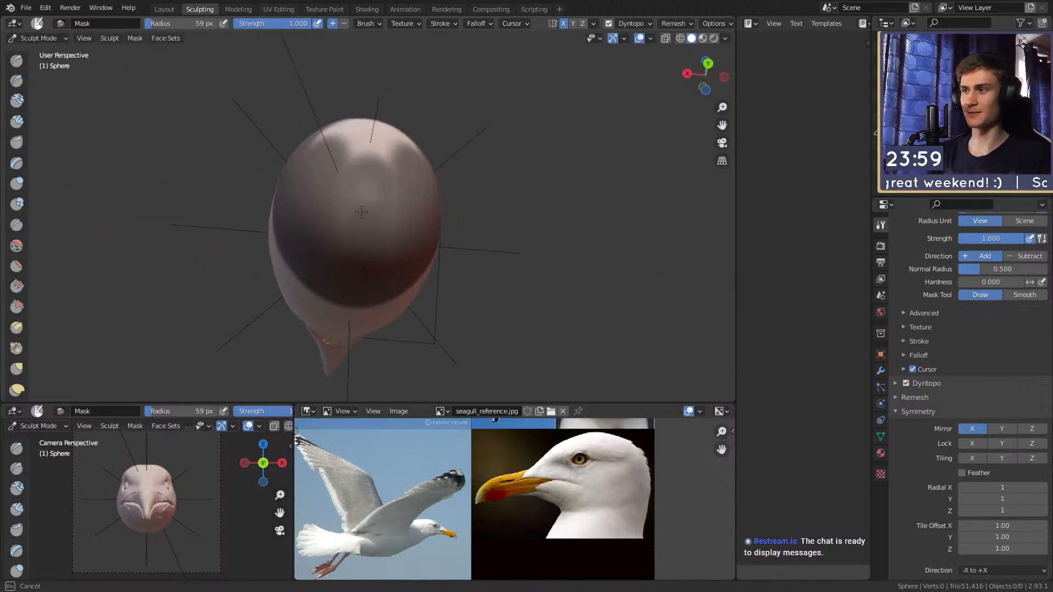
# Fill in the rest of the back-of-head mask at a 46 px radius and invert the mask.
pyautogui.moveTo(368, 195)
pyautogui.mouseDown(button='middle')
pyautogui.moveTo(343, 243)
pyautogui.moveTo(391, 220)
pyautogui.moveTo(437, 229)
pyautogui.mouseUp(button='middle')
pyautogui.scroll(-6, 437, 229)
pyautogui.scroll(7, 455, 179)
pyautogui.moveTo(456, 179); pyautogui.dragTo(413, 186, button='middle')
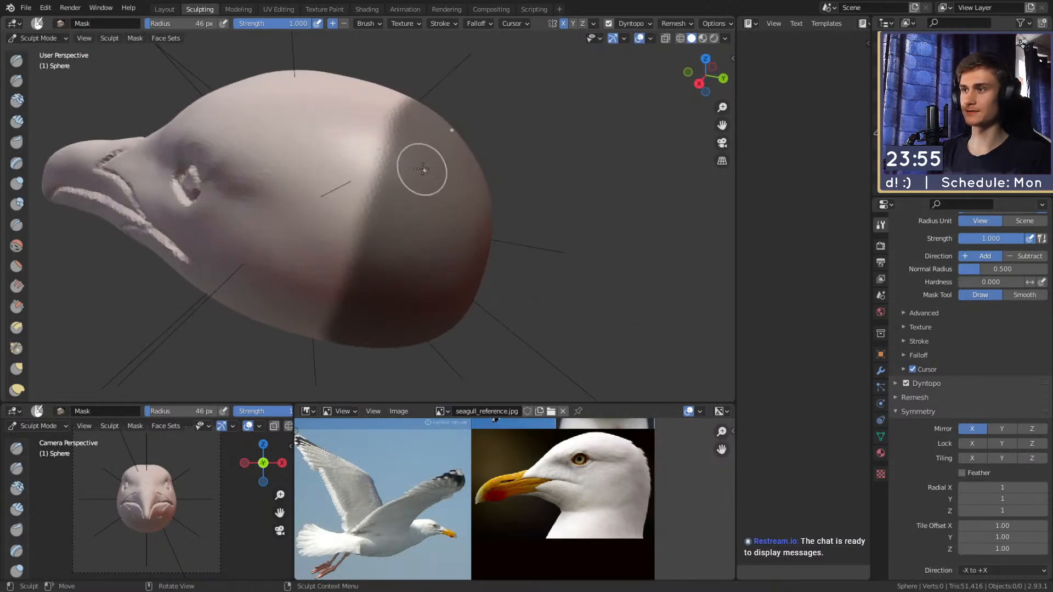
pyautogui.moveTo(372, 268); pyautogui.dragTo(449, 159, button='middle')
pyautogui.moveTo(388, 209); pyautogui.dragTo(352, 186, button='middle')
pyautogui.hotkey('ctrl', 'i')
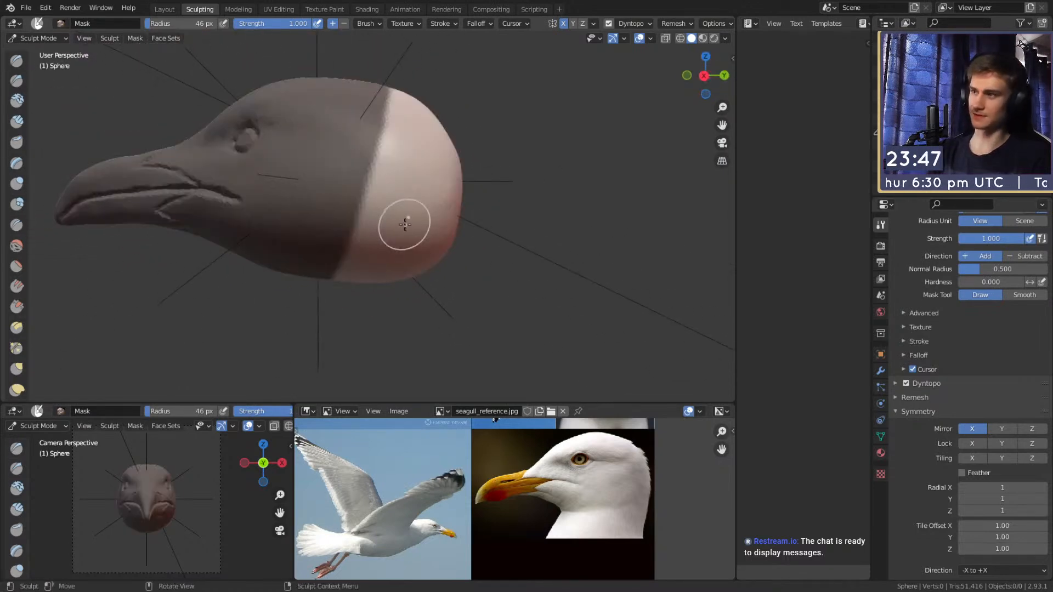
# Pull the unmasked back of the head backward into a long neck with the Snake Hook brush at a 271 px radius.
pyautogui.press('k')
pyautogui.scroll(-5, 438, 228)
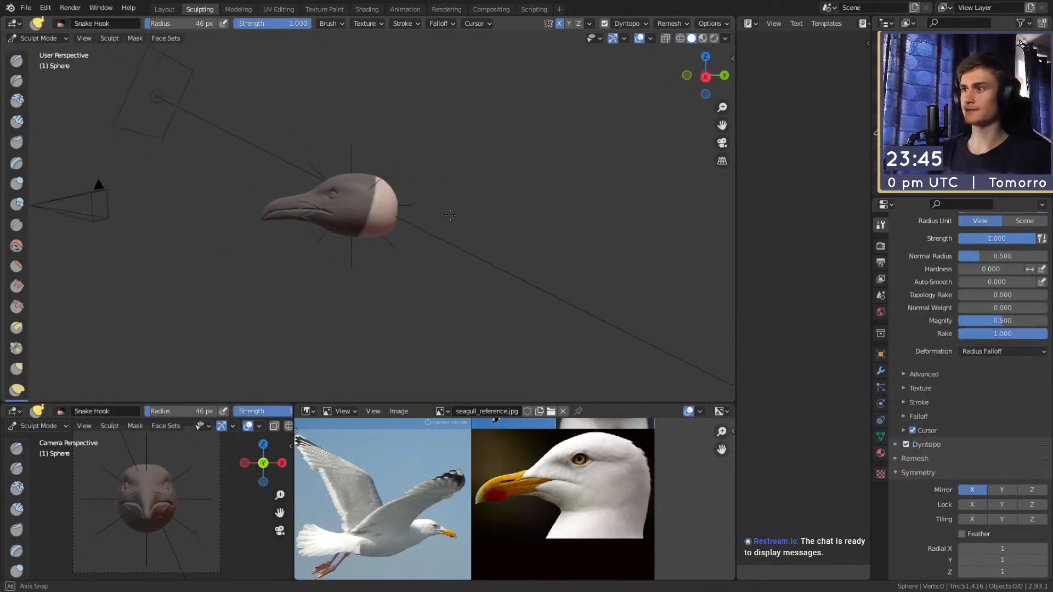
pyautogui.keyDown('shift'); pyautogui.moveTo(469, 202); pyautogui.dragTo(414, 175, button='middle'); pyautogui.keyUp('shift')
pyautogui.moveTo(414, 175)
pyautogui.mouseDown(button='middle')
pyautogui.moveTo(430, 178)
pyautogui.moveTo(421, 163)
pyautogui.moveTo(414, 186)
pyautogui.mouseUp(button='middle')
pyautogui.keyDown('shift'); pyautogui.moveTo(414, 185); pyautogui.dragTo(377, 195, button='middle'); pyautogui.keyUp('shift')
pyautogui.press('f')
pyautogui.click(481, 215)
pyautogui.press('f')
pyautogui.click(391, 195)
pyautogui.press('f')
pyautogui.click(376, 199)
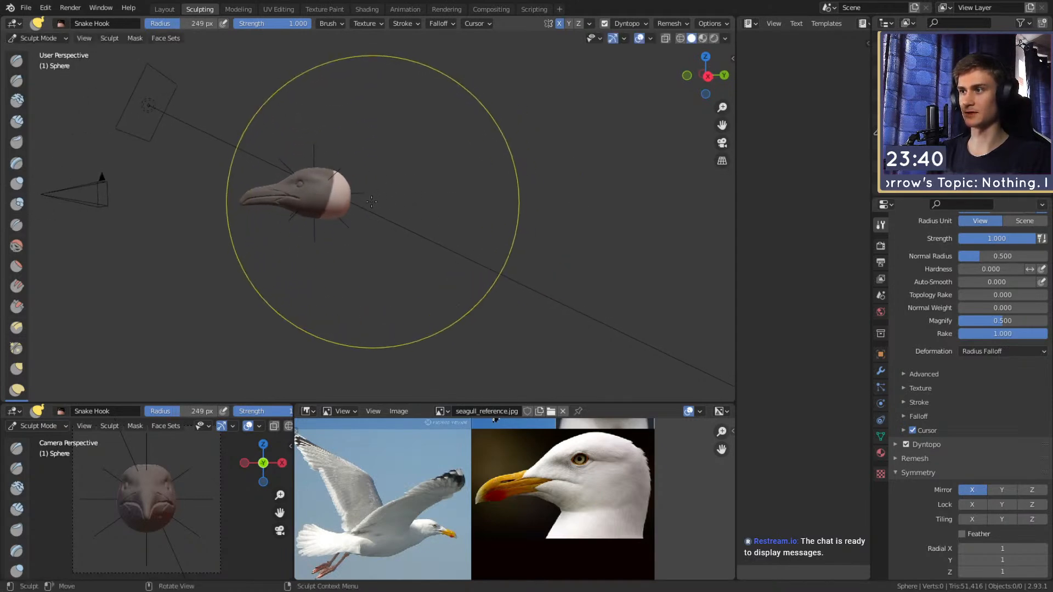
pyautogui.moveTo(374, 194); pyautogui.dragTo(369, 195, button='middle')
pyautogui.press('f')
pyautogui.click(381, 196)
pyautogui.moveTo(332, 197); pyautogui.dragTo(418, 208)
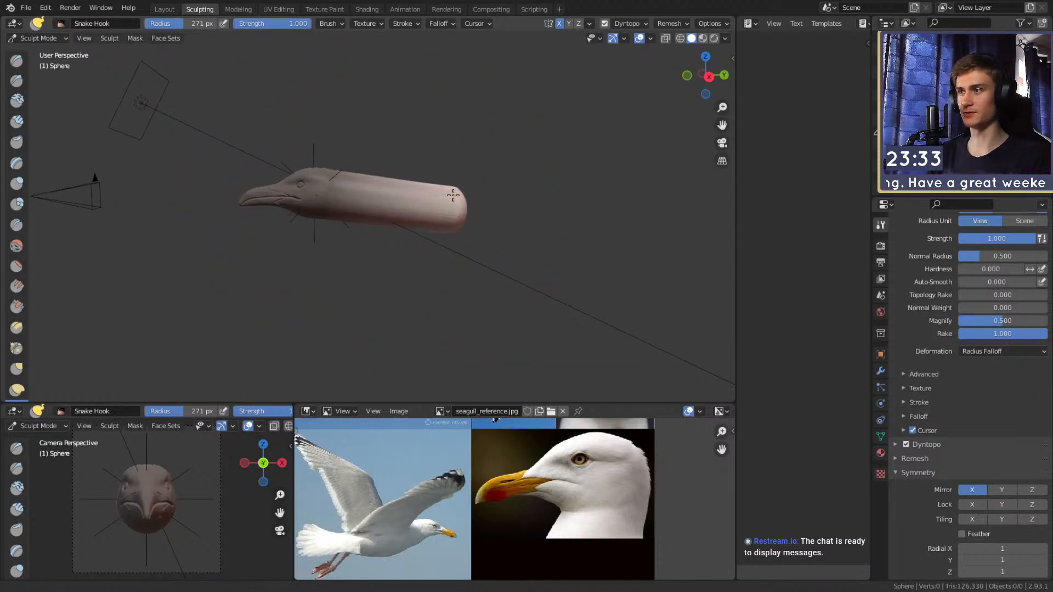
# Lengthen the neck and body further backward with the Snake Hook brush at a 247 px radius.
pyautogui.keyDown('shift'); pyautogui.moveTo(452, 196); pyautogui.dragTo(392, 201, button='middle'); pyautogui.keyUp('shift')
pyautogui.press('f')
pyautogui.click(367, 204)
pyautogui.moveTo(398, 210); pyautogui.dragTo(451, 218)
pyautogui.keyDown('shift'); pyautogui.moveTo(451, 218); pyautogui.dragTo(419, 208, button='middle'); pyautogui.keyUp('shift')
pyautogui.press('f')
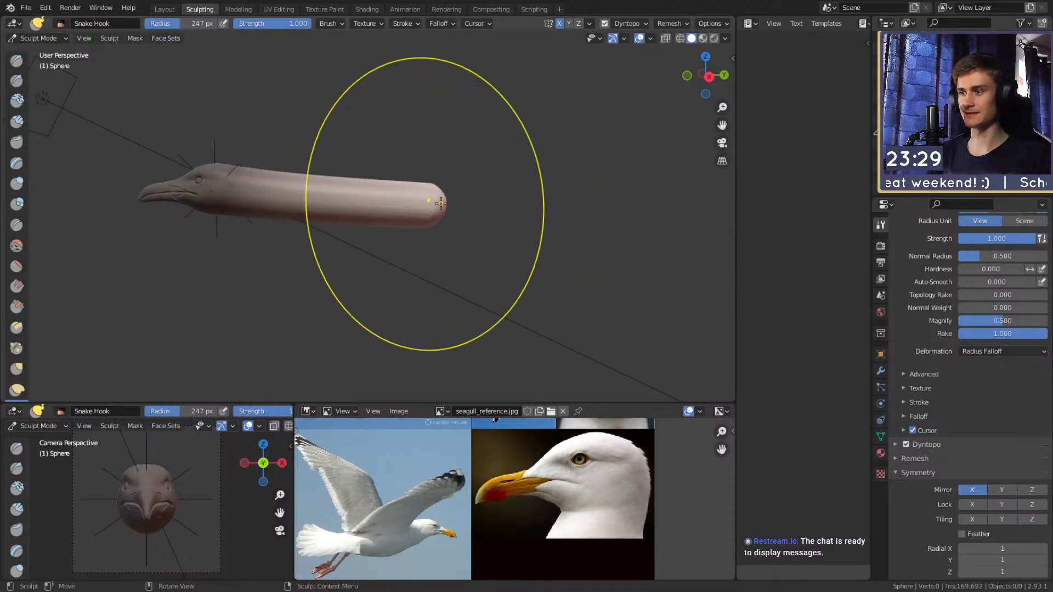
pyautogui.moveTo(428, 202)
pyautogui.mouseDown()
pyautogui.moveTo(437, 219)
pyautogui.moveTo(428, 209)
pyautogui.mouseUp()
# Reduce the Snake Hook radius and clear the mask from the head.
pyautogui.moveTo(427, 209)
pyautogui.keyDown('shift'); pyautogui.mouseDown(button='middle')
pyautogui.moveTo(477, 207)
pyautogui.moveTo(477, 181)
pyautogui.moveTo(495, 165)
pyautogui.moveTo(406, 222)
pyautogui.moveTo(404, 252)
pyautogui.moveTo(344, 254)
pyautogui.moveTo(384, 241)
pyautogui.moveTo(397, 211)
pyautogui.moveTo(386, 185)
pyautogui.mouseUp(button='middle'); pyautogui.keyUp('shift')
pyautogui.scroll(2, 404, 252)
pyautogui.press('f')
pyautogui.click(317, 255)
pyautogui.hotkey('alt', 'm')
# Pull the underside of the body down into a belly with the Snake Hook brush at a 140 px radius.
pyautogui.press('f')
pyautogui.click(336, 242)
pyautogui.press('f')
pyautogui.click(396, 241)
pyautogui.keyDown('alt'); pyautogui.keyDown('shift'); pyautogui.moveTo(385, 185); pyautogui.dragTo(376, 203); pyautogui.keyUp('shift'); pyautogui.keyUp('alt')
pyautogui.press('f')
pyautogui.click(455, 198)
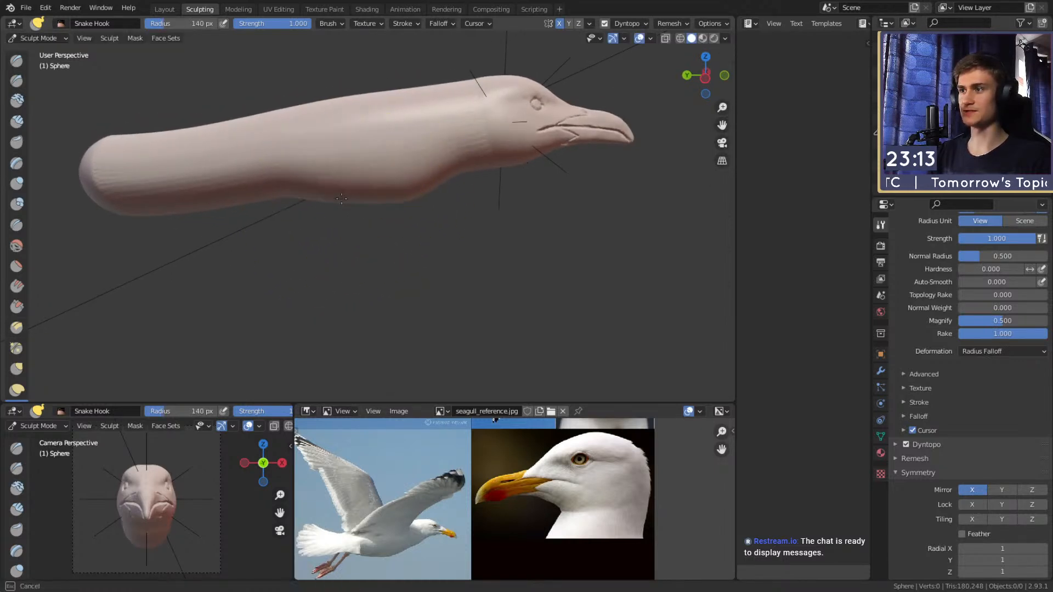
pyautogui.moveTo(389, 207); pyautogui.dragTo(388, 213)
pyautogui.moveTo(387, 213)
pyautogui.keyDown('shift'); pyautogui.mouseDown(button='middle')
pyautogui.moveTo(445, 207)
pyautogui.moveTo(442, 195)
pyautogui.mouseUp(button='middle'); pyautogui.keyUp('shift')
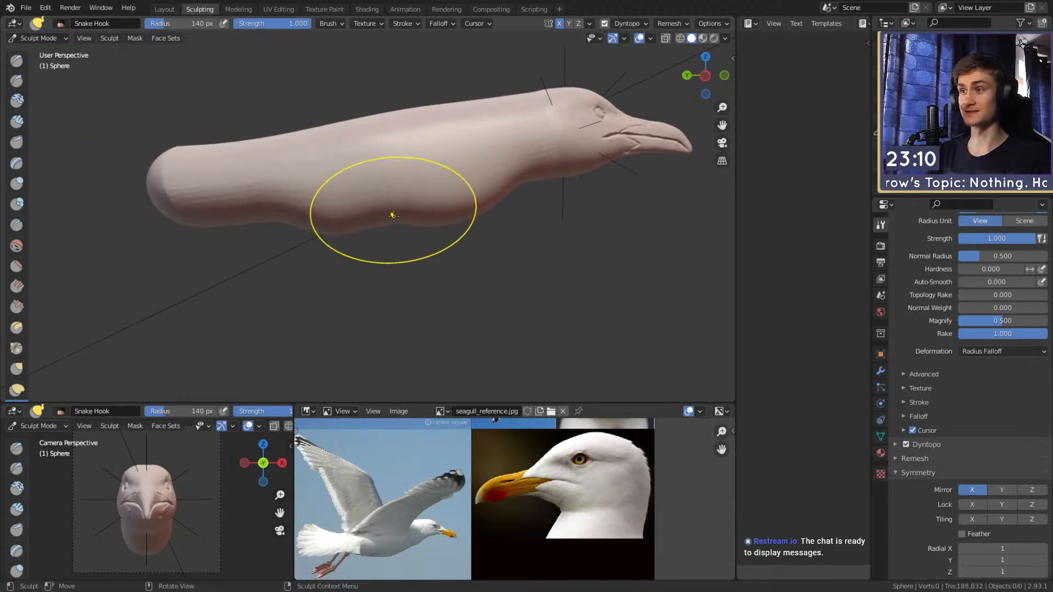
pyautogui.moveTo(395, 224); pyautogui.dragTo(397, 228)
# Enlarge the Snake Hook radius and adjust the chest area behind the head.
pyautogui.moveTo(435, 211)
pyautogui.mouseDown(button='middle')
pyautogui.moveTo(423, 191)
pyautogui.moveTo(396, 189)
pyautogui.mouseUp(button='middle')
pyautogui.keyDown('shift'); pyautogui.moveTo(393, 195); pyautogui.dragTo(423, 190, button='middle'); pyautogui.keyUp('shift')
pyautogui.press('f')
pyautogui.click(507, 191)
pyautogui.press('f')
pyautogui.click(533, 186)
pyautogui.moveTo(487, 188); pyautogui.dragTo(480, 185)
# Widen the sides of the body with the Snake Hook brush at a 211 px radius.
pyautogui.keyDown('shift'); pyautogui.moveTo(411, 197); pyautogui.dragTo(446, 212, button='middle'); pyautogui.keyUp('shift')
pyautogui.moveTo(340, 159)
pyautogui.mouseDown(button='middle')
pyautogui.moveTo(479, 243)
pyautogui.moveTo(374, 150)
pyautogui.moveTo(472, 200)
pyautogui.mouseUp(button='middle')
pyautogui.press('f')
pyautogui.click(554, 207)
pyautogui.moveTo(408, 228)
pyautogui.mouseDown()
pyautogui.moveTo(451, 237)
pyautogui.moveTo(420, 258)
pyautogui.moveTo(462, 225)
pyautogui.moveTo(377, 247)
pyautogui.moveTo(383, 230)
pyautogui.moveTo(349, 233)
pyautogui.mouseUp()
pyautogui.moveTo(396, 260)
pyautogui.keyDown('alt'); pyautogui.mouseDown()
pyautogui.moveTo(382, 253)
pyautogui.moveTo(352, 271)
pyautogui.mouseUp(); pyautogui.keyUp('alt')
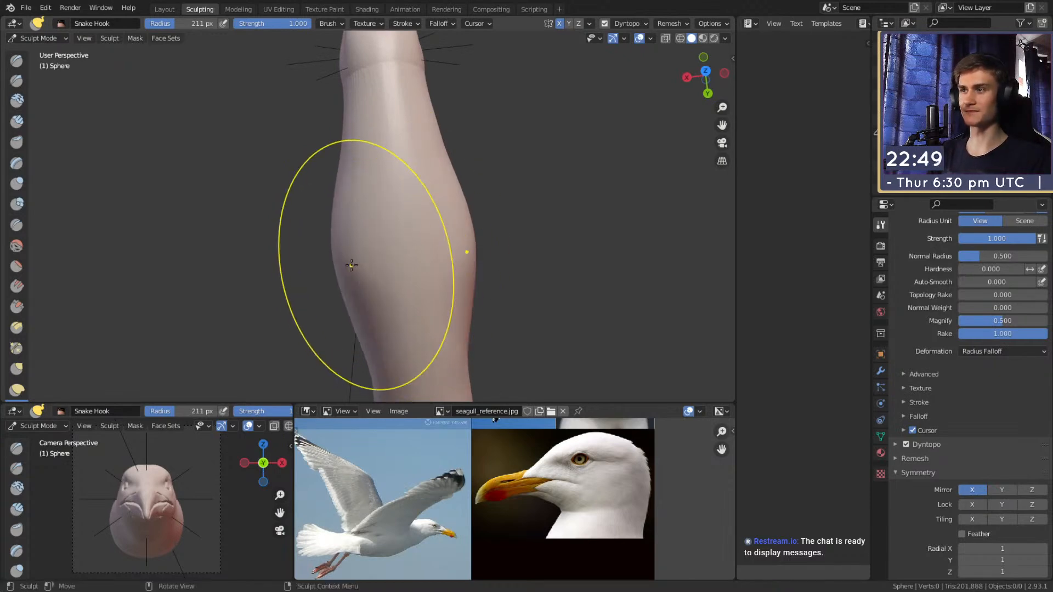
# Fit the whole reference sheet in view and broaden the body's sides further with Snake Hook at 215 px.
pyautogui.scroll(-3, 446, 521)
pyautogui.scroll(6, 553, 453)
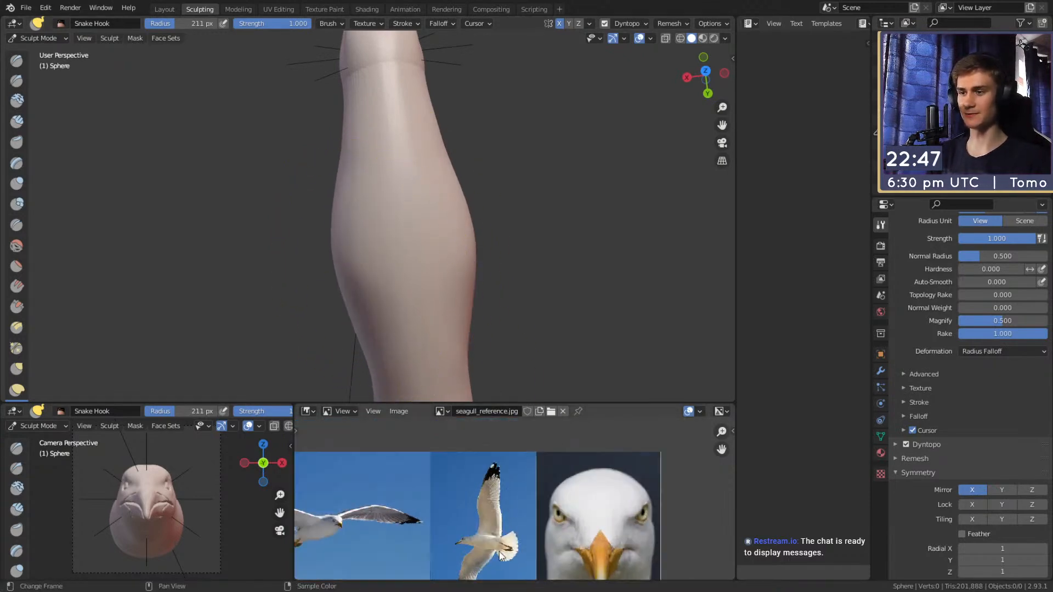
pyautogui.press('Home')
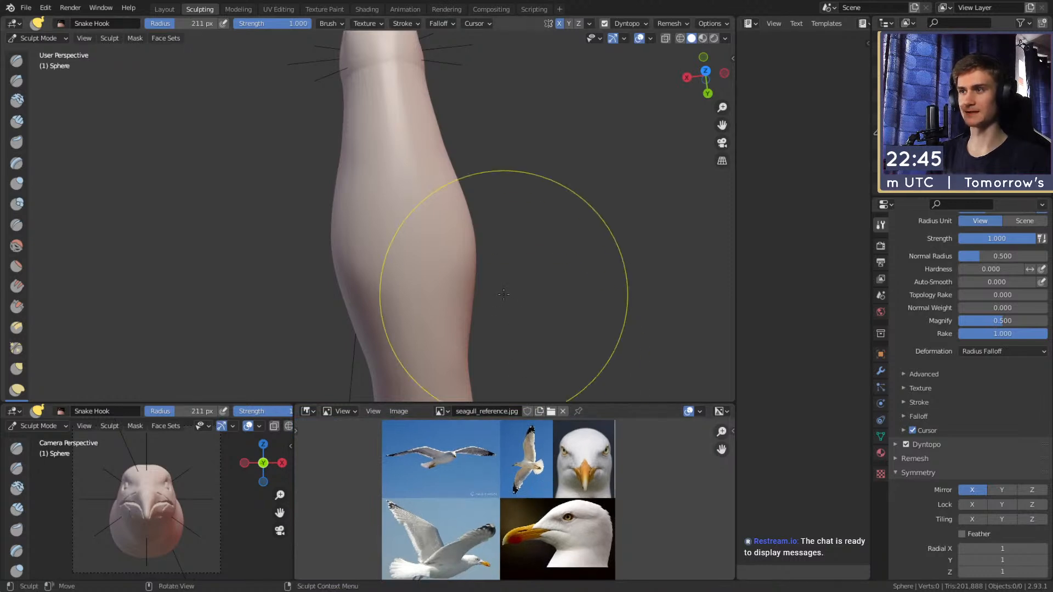
pyautogui.moveTo(504, 294)
pyautogui.mouseDown(button='middle')
pyautogui.moveTo(417, 242)
pyautogui.moveTo(404, 197)
pyautogui.moveTo(388, 216)
pyautogui.moveTo(410, 197)
pyautogui.moveTo(406, 235)
pyautogui.moveTo(404, 212)
pyautogui.mouseUp(button='middle')
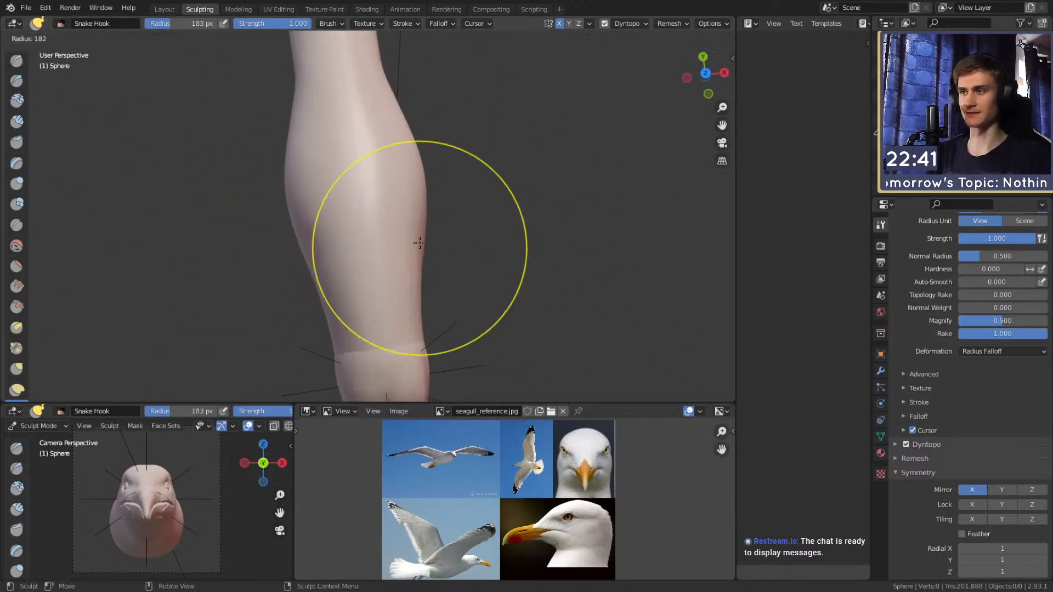
pyautogui.moveTo(424, 214); pyautogui.dragTo(433, 214)
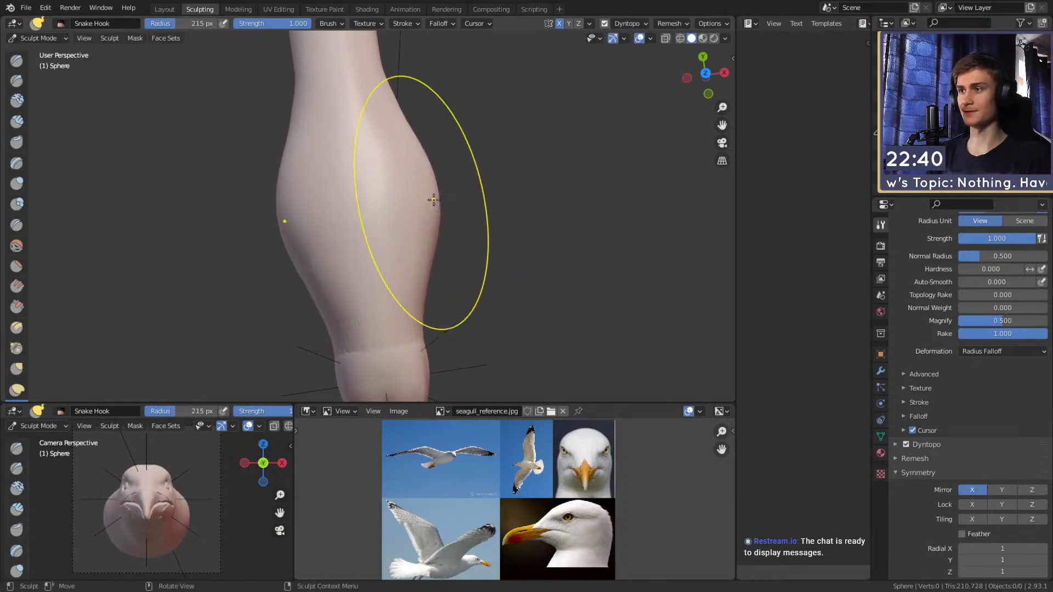
# Pull the body's flanks farther outward with the Snake Hook brush at a 232 px radius.
pyautogui.keyDown('shift'); pyautogui.moveTo(413, 130); pyautogui.dragTo(415, 200, button='middle'); pyautogui.keyUp('shift')
pyautogui.press('f')
pyautogui.click(543, 190)
pyautogui.moveTo(404, 184); pyautogui.dragTo(430, 181)
pyautogui.moveTo(465, 250)
pyautogui.keyDown('alt'); pyautogui.mouseDown()
pyautogui.moveTo(380, 193)
pyautogui.moveTo(339, 269)
pyautogui.moveTo(310, 266)
pyautogui.moveTo(329, 253)
pyautogui.mouseUp(); pyautogui.keyUp('alt')
pyautogui.moveTo(493, 193)
pyautogui.keyDown('alt'); pyautogui.mouseDown()
pyautogui.moveTo(443, 162)
pyautogui.moveTo(384, 164)
pyautogui.mouseUp(); pyautogui.keyUp('alt')
# Reduce the Snake Hook radius to 180 px and smooth the belly and rear end of the body.
pyautogui.press('f')
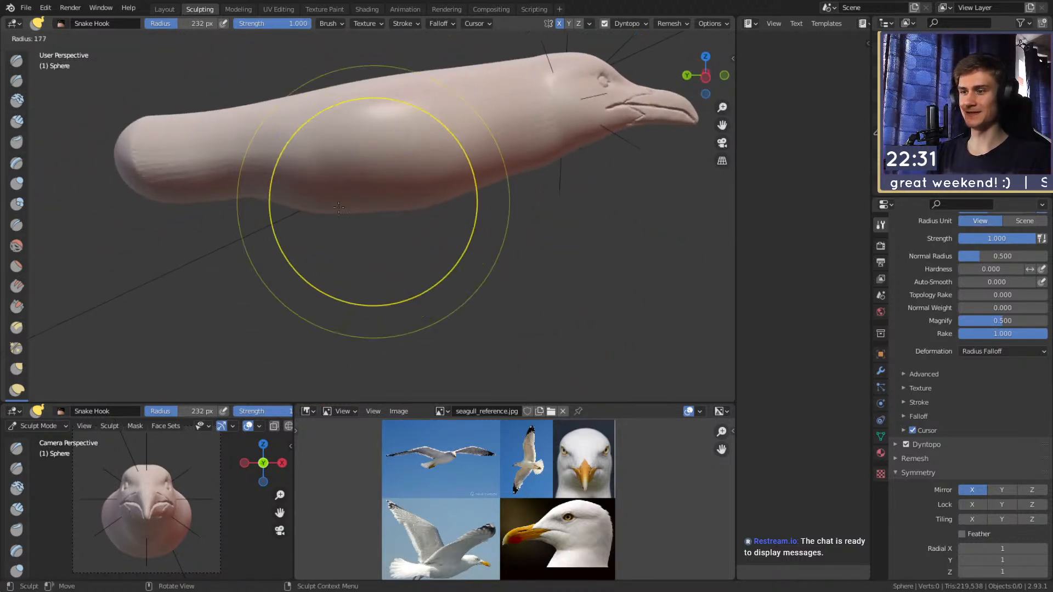
pyautogui.click(387, 214)
pyautogui.keyDown('alt'); pyautogui.keyDown('shift'); pyautogui.moveTo(427, 190); pyautogui.dragTo(392, 223); pyautogui.keyUp('shift'); pyautogui.keyUp('alt')
pyautogui.press('f')
pyautogui.click(533, 230)
pyautogui.keyDown('shift'); pyautogui.moveTo(431, 205); pyautogui.dragTo(469, 221, button='middle'); pyautogui.keyUp('shift')
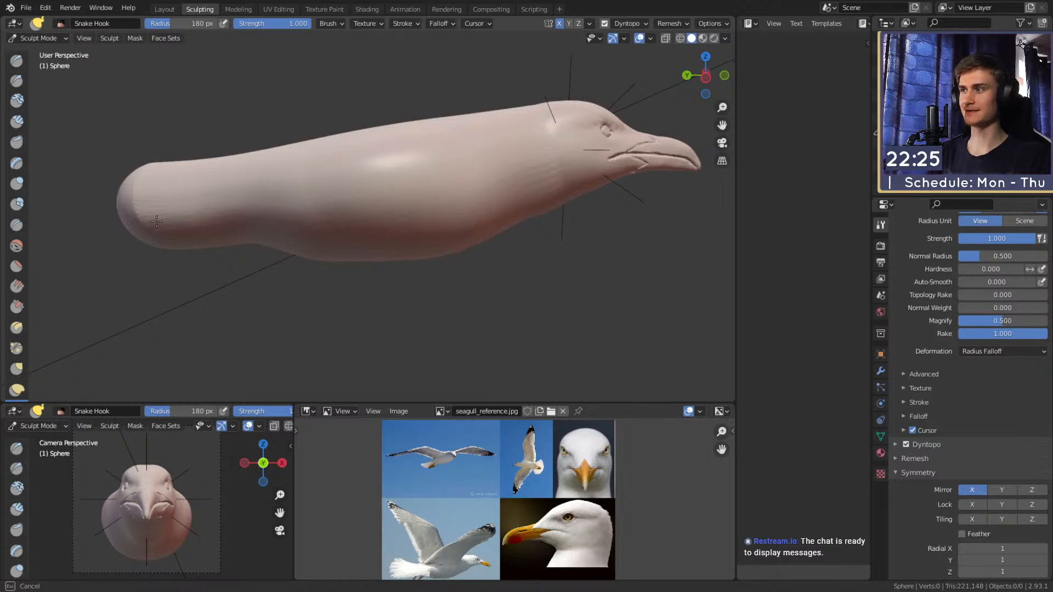
# Reshape the transition from throat to chest with the Snake Hook brush at a 136 px radius.
pyautogui.press('f')
pyautogui.moveTo(480, 187)
pyautogui.keyDown('alt'); pyautogui.keyDown('shift'); pyautogui.mouseDown()
pyautogui.moveTo(386, 224)
pyautogui.moveTo(417, 203)
pyautogui.mouseUp(); pyautogui.keyUp('shift'); pyautogui.keyUp('alt')
pyautogui.click(367, 226)
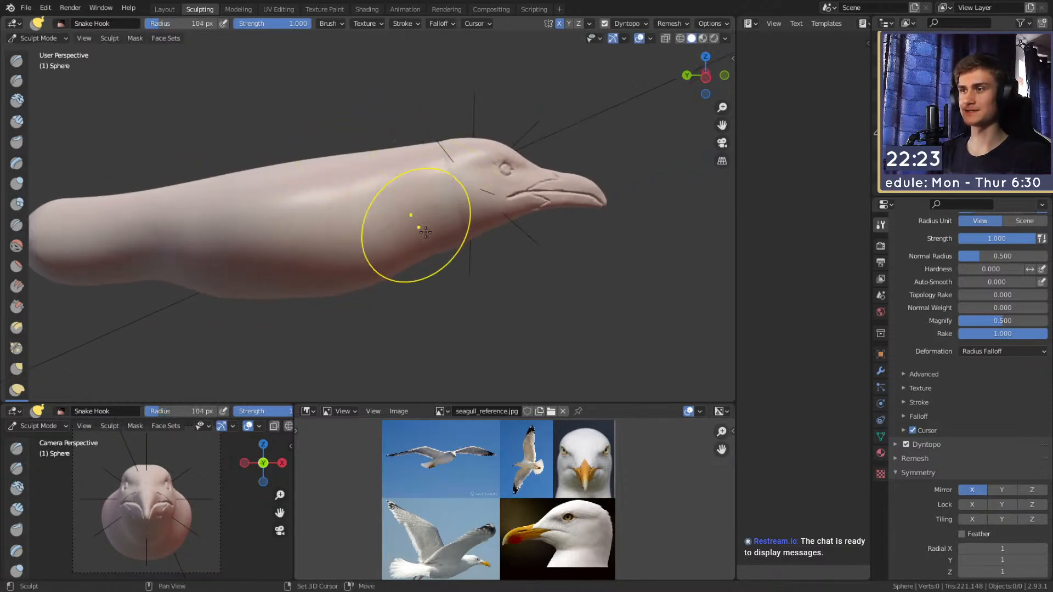
pyautogui.moveTo(417, 173); pyautogui.dragTo(444, 144, button='middle')
pyautogui.moveTo(469, 219)
pyautogui.mouseDown(button='middle')
pyautogui.moveTo(450, 202)
pyautogui.moveTo(430, 122)
pyautogui.mouseUp(button='middle')
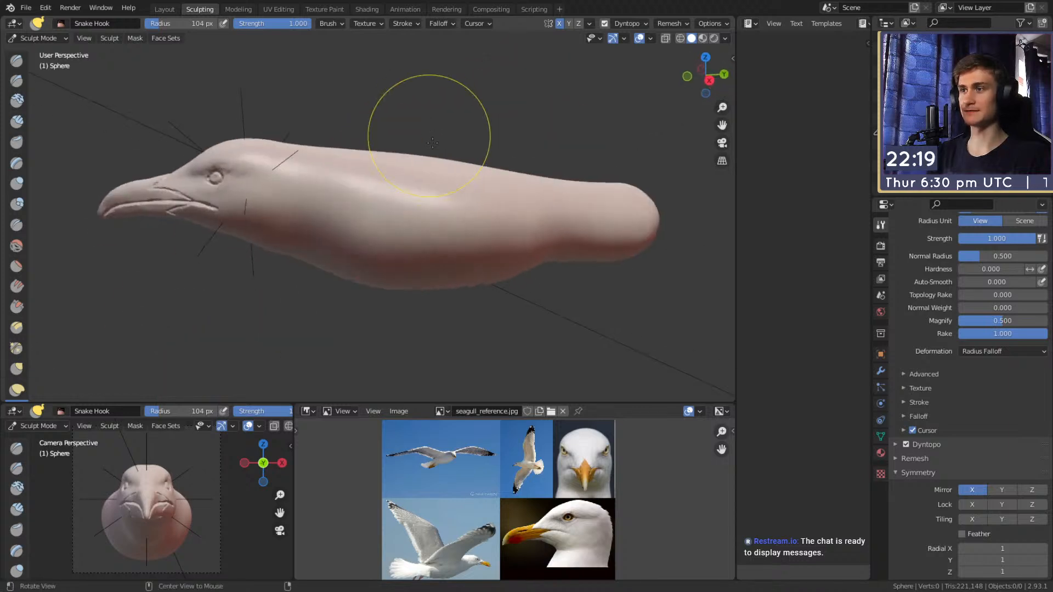
pyautogui.moveTo(354, 192)
pyautogui.keyDown('shift'); pyautogui.mouseDown(button='middle')
pyautogui.moveTo(435, 204)
pyautogui.moveTo(409, 215)
pyautogui.mouseUp(button='middle'); pyautogui.keyUp('shift')
pyautogui.press('f')
pyautogui.click(467, 205)
pyautogui.keyDown('ctrl'); pyautogui.moveTo(362, 255); pyautogui.dragTo(357, 232, button='middle'); pyautogui.keyUp('ctrl')
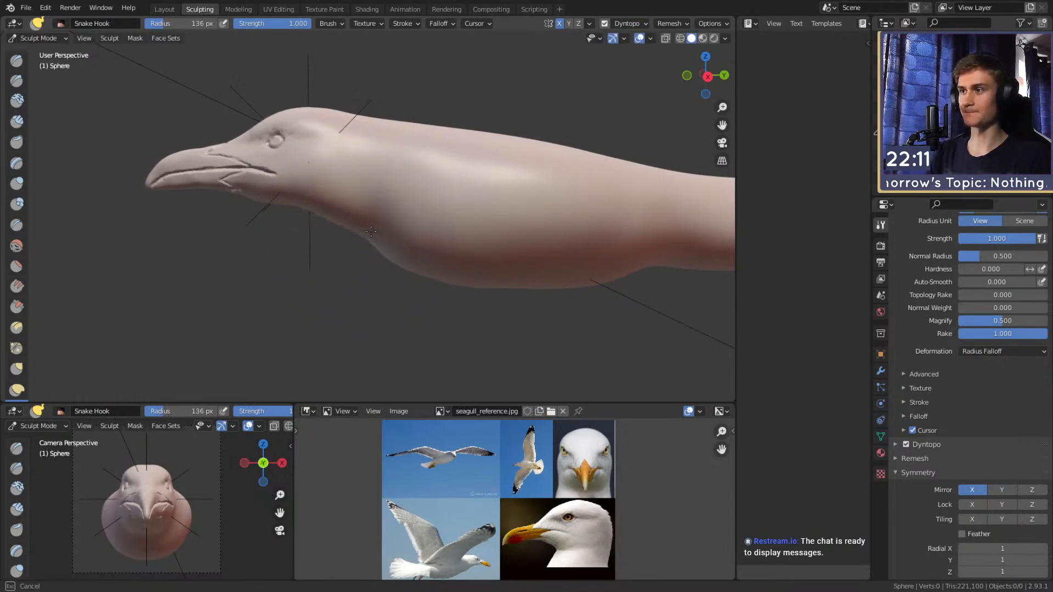
# Set the Snake Hook radius to about 153 px and even out the cheeks around the mouth corners.
pyautogui.moveTo(394, 252)
pyautogui.mouseDown(button='middle')
pyautogui.moveTo(404, 199)
pyautogui.moveTo(494, 129)
pyautogui.moveTo(501, 159)
pyautogui.moveTo(476, 208)
pyautogui.moveTo(475, 175)
pyautogui.mouseUp(button='middle')
pyautogui.moveTo(504, 257)
pyautogui.mouseDown(button='middle')
pyautogui.moveTo(488, 265)
pyautogui.moveTo(416, 216)
pyautogui.moveTo(421, 234)
pyautogui.mouseUp(button='middle')
pyautogui.press('f')
pyautogui.click(418, 230)
pyautogui.press('f')
pyautogui.click(492, 250)
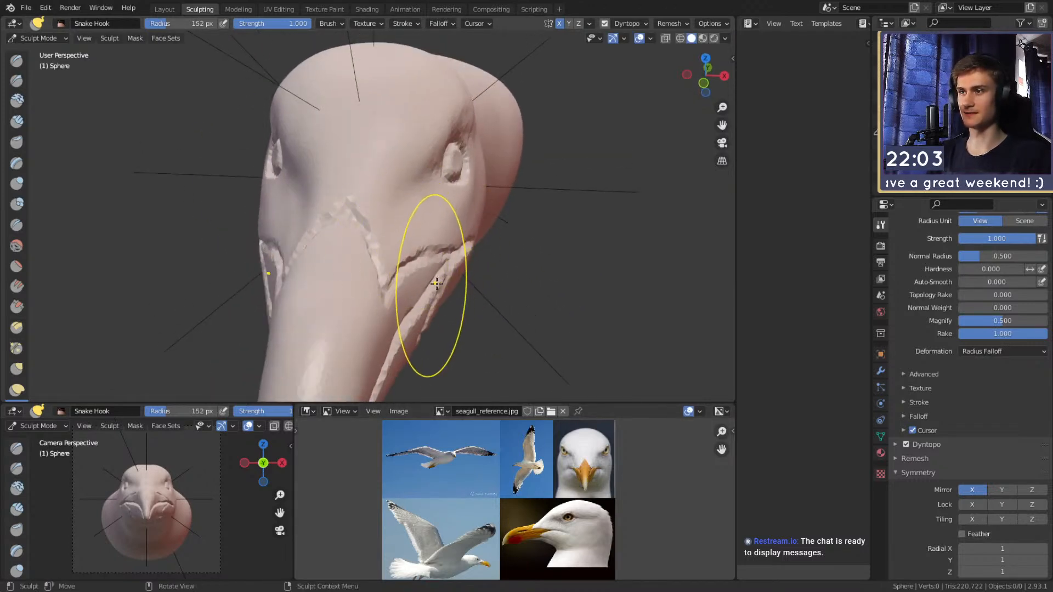
pyautogui.moveTo(429, 282); pyautogui.dragTo(447, 239, button='middle')
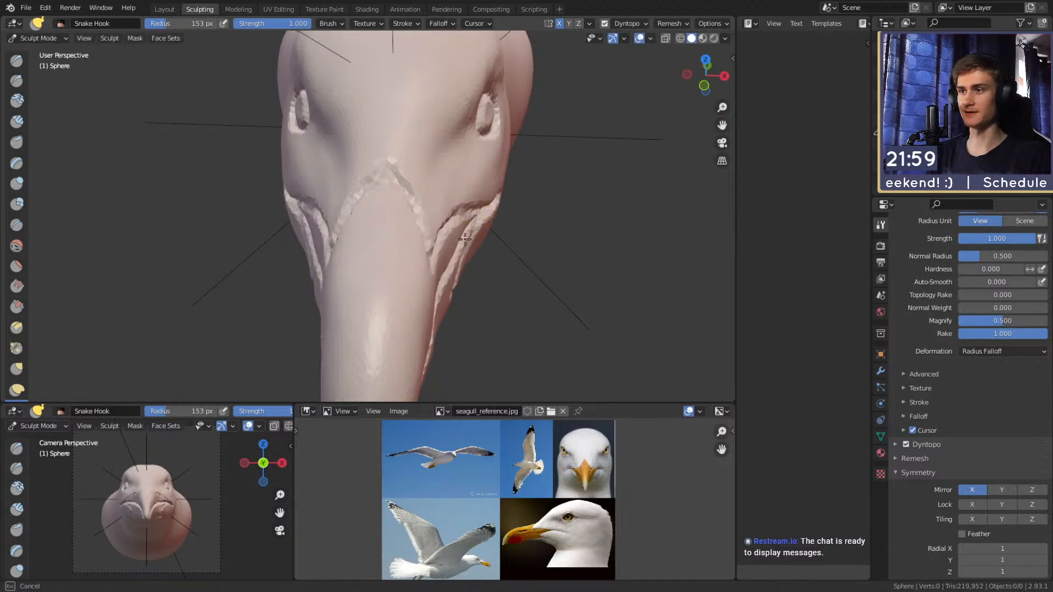
# Smooth the underside of the throat at a 140 px radius with Clay Strips and fit the whole reference sheet in view.
pyautogui.press('f')
pyautogui.moveTo(493, 223)
pyautogui.mouseDown(button='middle')
pyautogui.moveTo(433, 232)
pyautogui.moveTo(339, 174)
pyautogui.moveTo(548, 272)
pyautogui.moveTo(426, 273)
pyautogui.moveTo(495, 162)
pyautogui.moveTo(435, 254)
pyautogui.moveTo(444, 252)
pyautogui.moveTo(443, 172)
pyautogui.mouseUp(button='middle')
pyautogui.click(434, 232)
pyautogui.press('f')
pyautogui.click(458, 281)
pyautogui.press('c')
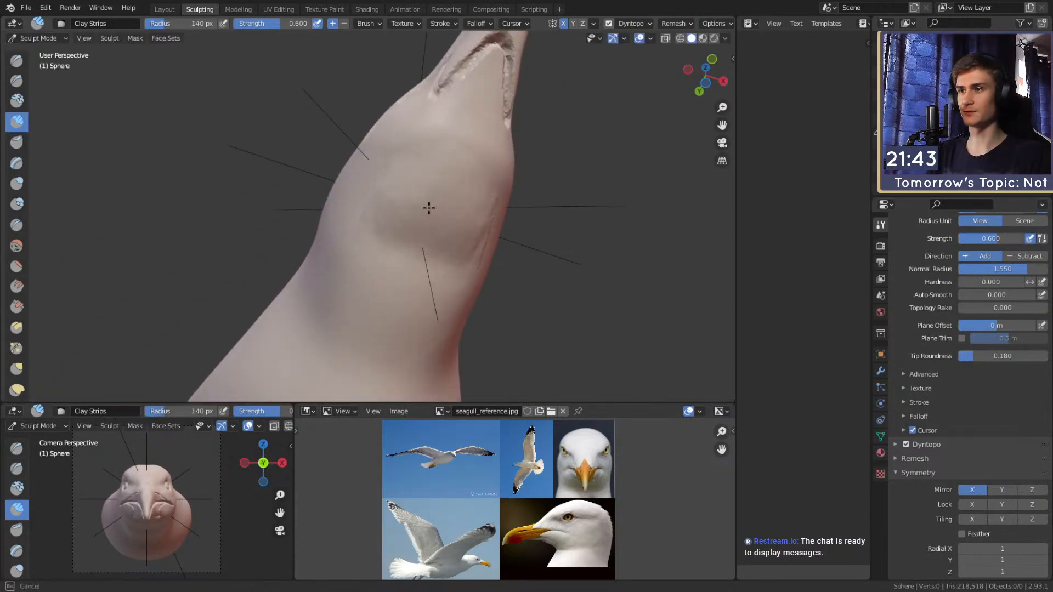
pyautogui.moveTo(289, 230)
pyautogui.mouseDown(button='middle')
pyautogui.moveTo(383, 265)
pyautogui.moveTo(492, 255)
pyautogui.moveTo(364, 235)
pyautogui.moveTo(522, 212)
pyautogui.moveTo(433, 236)
pyautogui.moveTo(489, 183)
pyautogui.moveTo(341, 247)
pyautogui.moveTo(204, 113)
pyautogui.moveTo(390, 233)
pyautogui.moveTo(470, 188)
pyautogui.moveTo(430, 207)
pyautogui.moveTo(390, 199)
pyautogui.moveTo(327, 238)
pyautogui.moveTo(393, 229)
pyautogui.moveTo(381, 193)
pyautogui.mouseUp(button='middle')
pyautogui.scroll(-1, 475, 498)
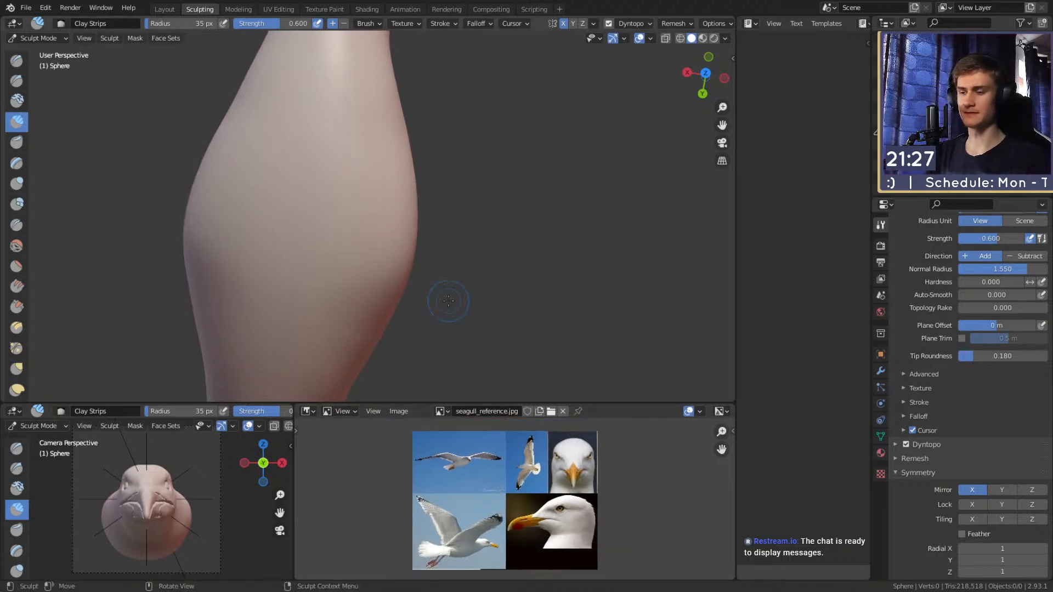
pyautogui.moveTo(463, 214); pyautogui.dragTo(329, 166, button='middle')
pyautogui.press('k')
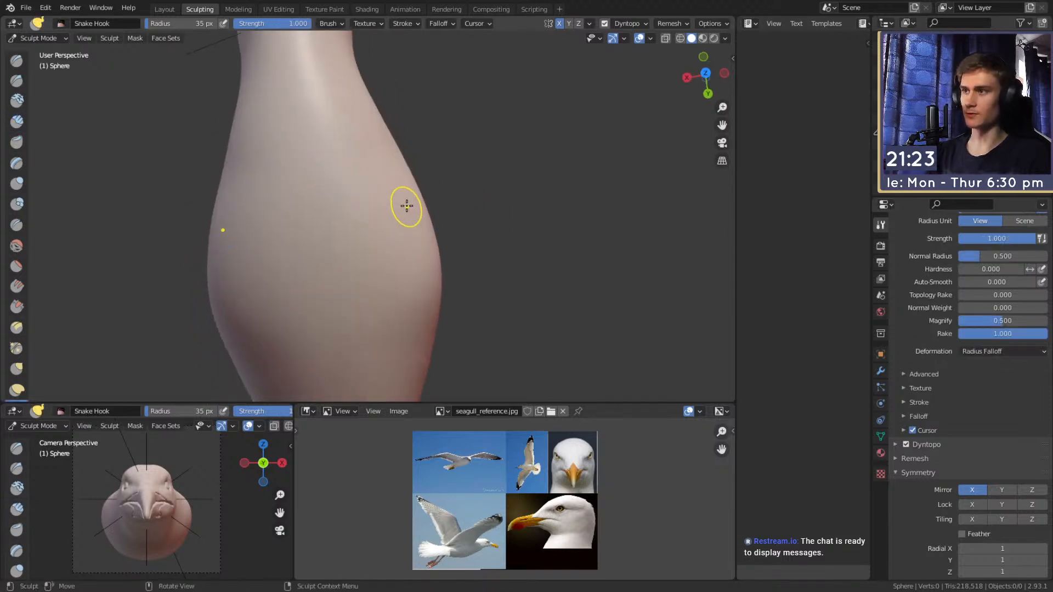
pyautogui.moveTo(426, 181)
pyautogui.mouseDown(button='middle')
pyautogui.moveTo(296, 141)
pyautogui.moveTo(377, 167)
pyautogui.moveTo(398, 225)
pyautogui.moveTo(413, 189)
pyautogui.mouseUp(button='middle')
pyautogui.press('f')
pyautogui.click(409, 186)
# Build up a raised wing root on the body's side behind the neck with Clay Strips at a 48 px radius.
pyautogui.press('c')
pyautogui.moveTo(428, 240)
pyautogui.mouseDown(button='middle')
pyautogui.moveTo(498, 242)
pyautogui.moveTo(363, 171)
pyautogui.moveTo(384, 179)
pyautogui.mouseUp(button='middle')
pyautogui.press('[')
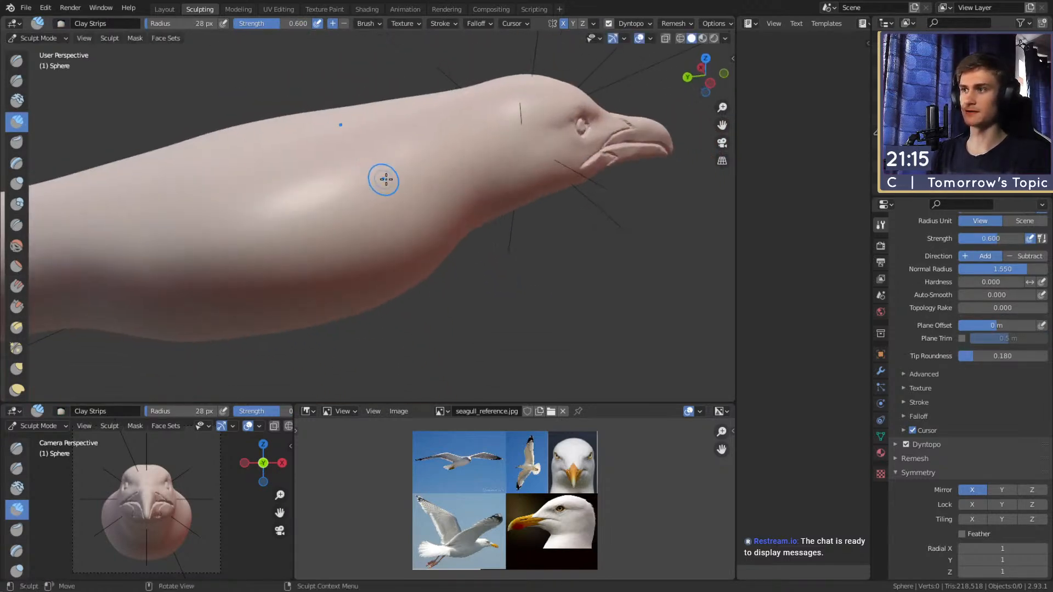
pyautogui.moveTo(391, 187); pyautogui.dragTo(392, 192)
pyautogui.press('f')
pyautogui.click(404, 189)
pyautogui.moveTo(404, 190); pyautogui.dragTo(401, 181)
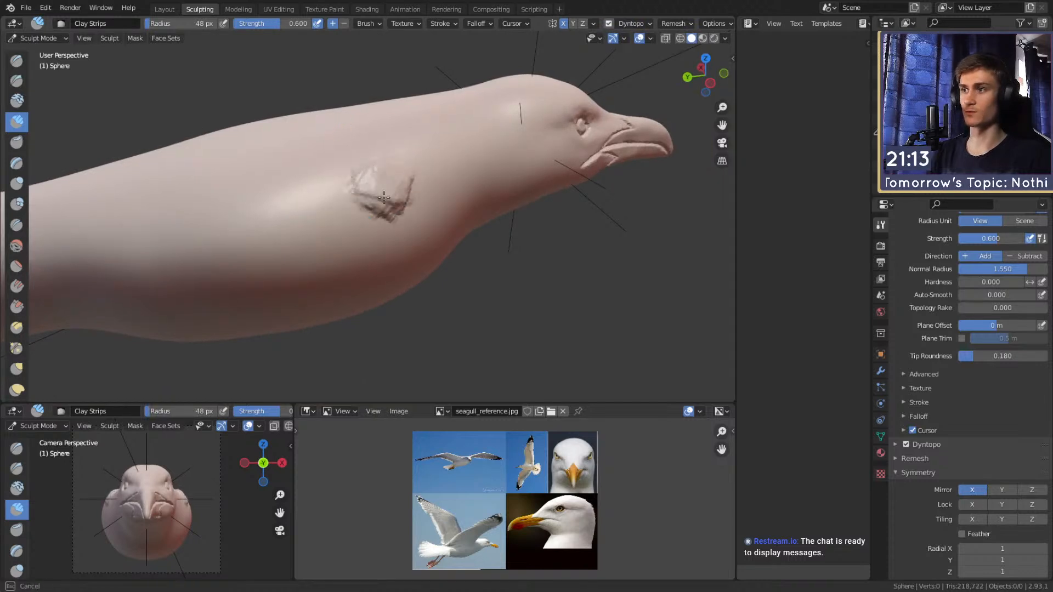
pyautogui.moveTo(433, 187)
pyautogui.mouseDown(button='middle')
pyautogui.moveTo(426, 196)
pyautogui.moveTo(407, 179)
pyautogui.moveTo(443, 207)
pyautogui.mouseUp(button='middle')
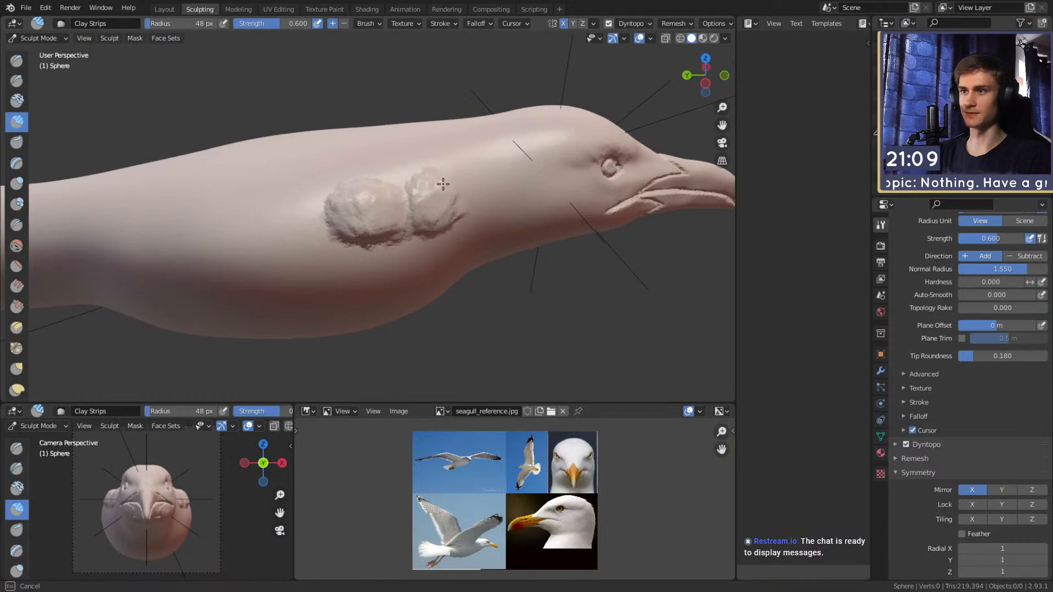
# Fill in the wing-root mound and smooth it into the body at a 117 px radius.
pyautogui.moveTo(360, 217); pyautogui.dragTo(334, 207)
pyautogui.press('f')
pyautogui.click(373, 201)
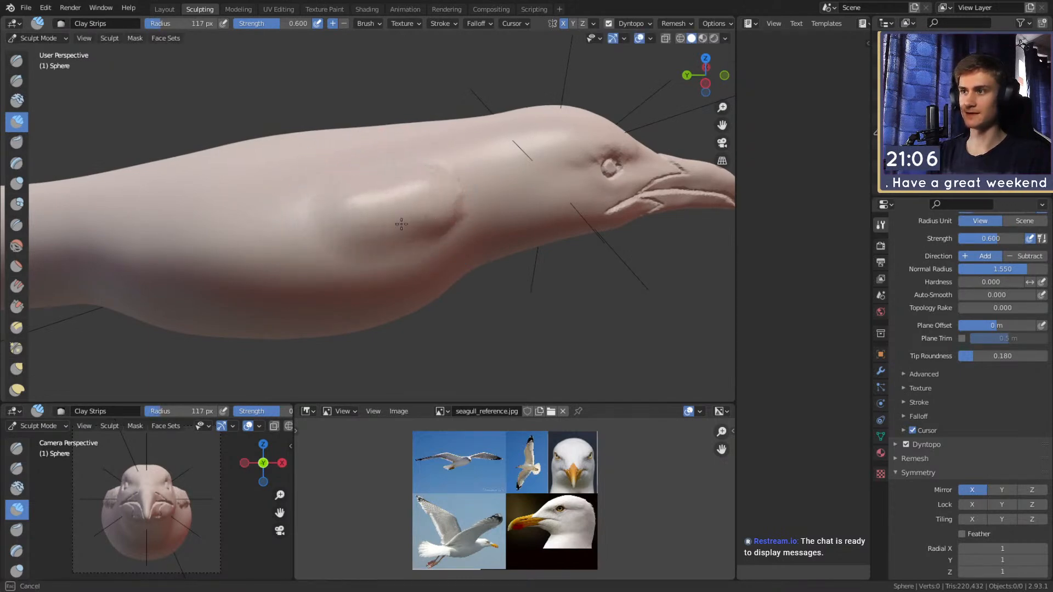
# Mask a strip running rearward from the wing root along the body's side, using a 27 px radius.
pyautogui.press('m')
pyautogui.moveTo(395, 214); pyautogui.dragTo(400, 218, button='middle')
pyautogui.scroll(1, 399, 218)
pyautogui.press('f')
pyautogui.click(409, 208)
pyautogui.press('f')
pyautogui.click(410, 199)
pyautogui.moveTo(414, 201); pyautogui.dragTo(224, 228)
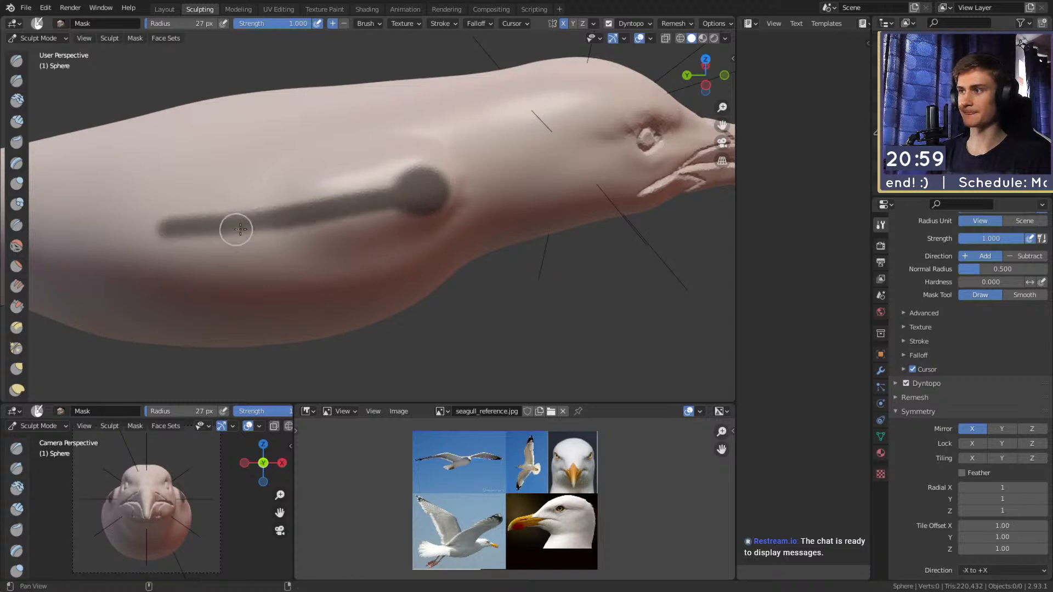
# Extend the wing mask farther toward the tail with the Mask brush at a 20 px radius.
pyautogui.moveTo(224, 228); pyautogui.dragTo(340, 202, button='middle')
pyautogui.moveTo(347, 208)
pyautogui.mouseDown(button='middle')
pyautogui.moveTo(339, 204)
pyautogui.moveTo(362, 216)
pyautogui.mouseUp(button='middle')
pyautogui.scroll(1, 395, 223)
pyautogui.press('f')
pyautogui.click(425, 225)
pyautogui.press('f')
pyautogui.click(485, 204)
pyautogui.press('f')
pyautogui.click(487, 204)
pyautogui.moveTo(485, 204); pyautogui.dragTo(237, 253)
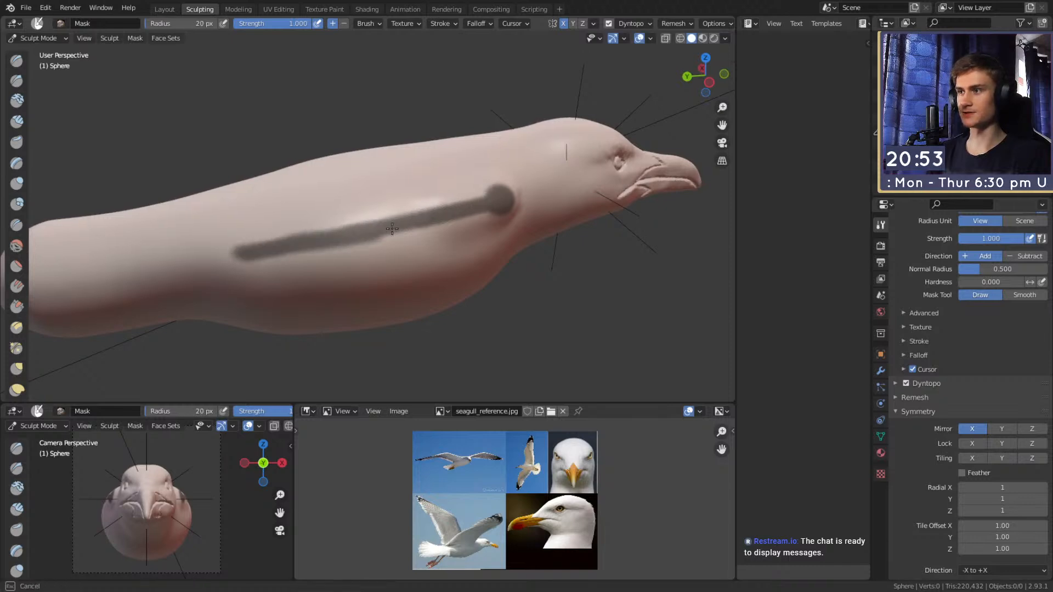
# Thicken the wing mask along the body's side at a 25 px radius and invert the mask.
pyautogui.moveTo(458, 188)
pyautogui.mouseDown(button='middle')
pyautogui.moveTo(434, 137)
pyautogui.moveTo(418, 225)
pyautogui.moveTo(393, 88)
pyautogui.moveTo(413, 137)
pyautogui.moveTo(409, 223)
pyautogui.mouseUp(button='middle')
pyautogui.scroll(1, 410, 223)
pyautogui.press('f')
pyautogui.click(454, 195)
pyautogui.moveTo(446, 190); pyautogui.dragTo(322, 201)
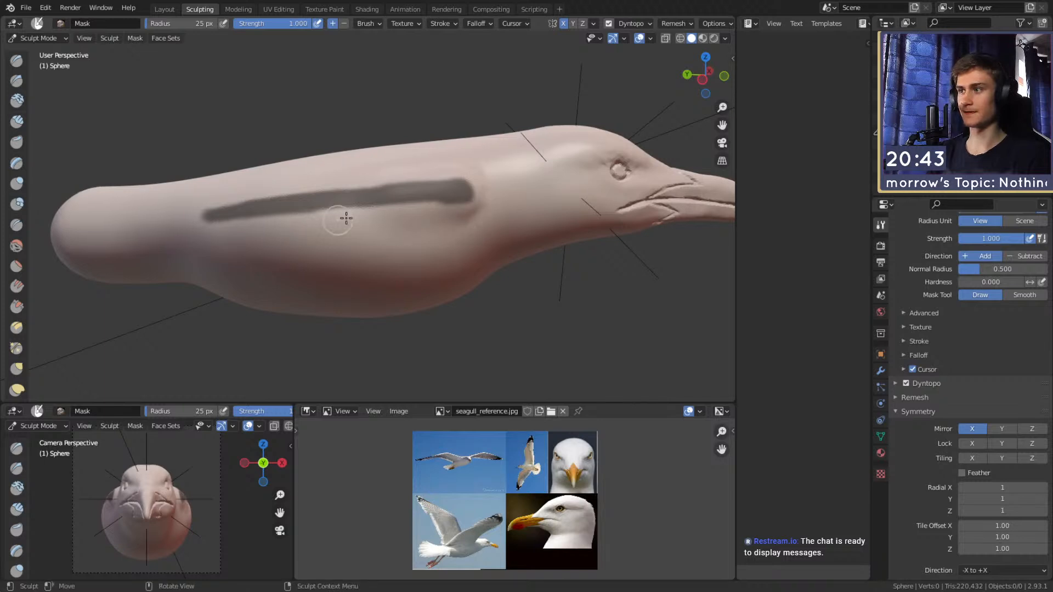
pyautogui.hotkey('ctrl', 'i')
# Set up the Snake Hook brush at 161 px over the body's back and enlarge the reference photos of the flying gulls.
pyautogui.press('k')
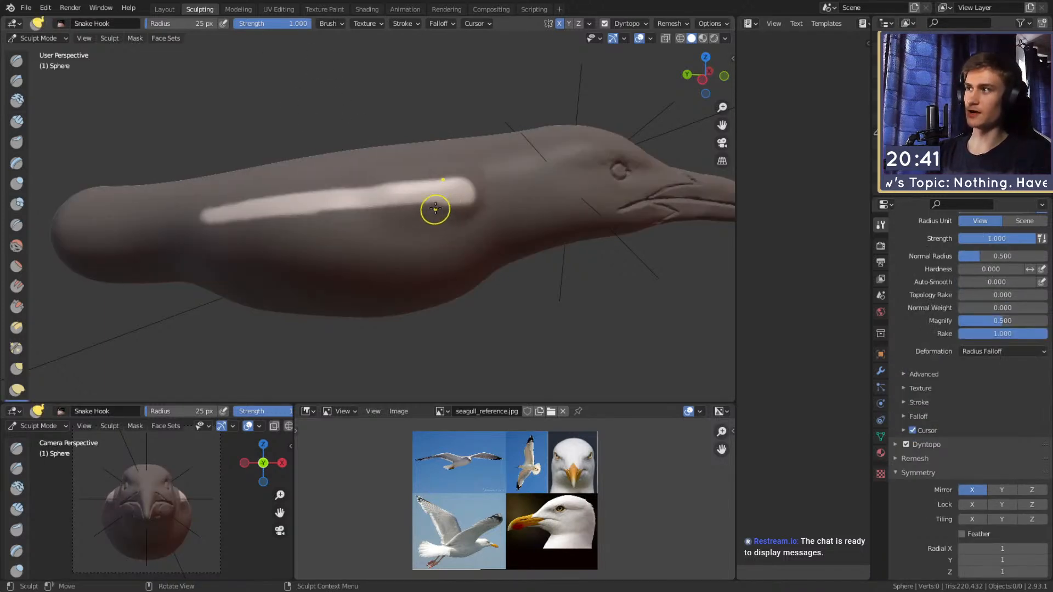
pyautogui.moveTo(435, 213); pyautogui.dragTo(482, 268, button='middle')
pyautogui.scroll(-6, 482, 269)
pyautogui.moveTo(373, 211); pyautogui.dragTo(402, 223, button='middle')
pyautogui.press('f')
pyautogui.click(483, 223)
pyautogui.keyDown('alt'); pyautogui.moveTo(447, 226); pyautogui.dragTo(424, 221); pyautogui.keyUp('alt')
pyautogui.keyDown('alt'); pyautogui.moveTo(424, 221); pyautogui.dragTo(401, 239); pyautogui.keyUp('alt')
pyautogui.keyDown('ctrl'); pyautogui.keyDown('alt'); pyautogui.moveTo(402, 240); pyautogui.dragTo(411, 221); pyautogui.keyUp('alt'); pyautogui.keyUp('ctrl')
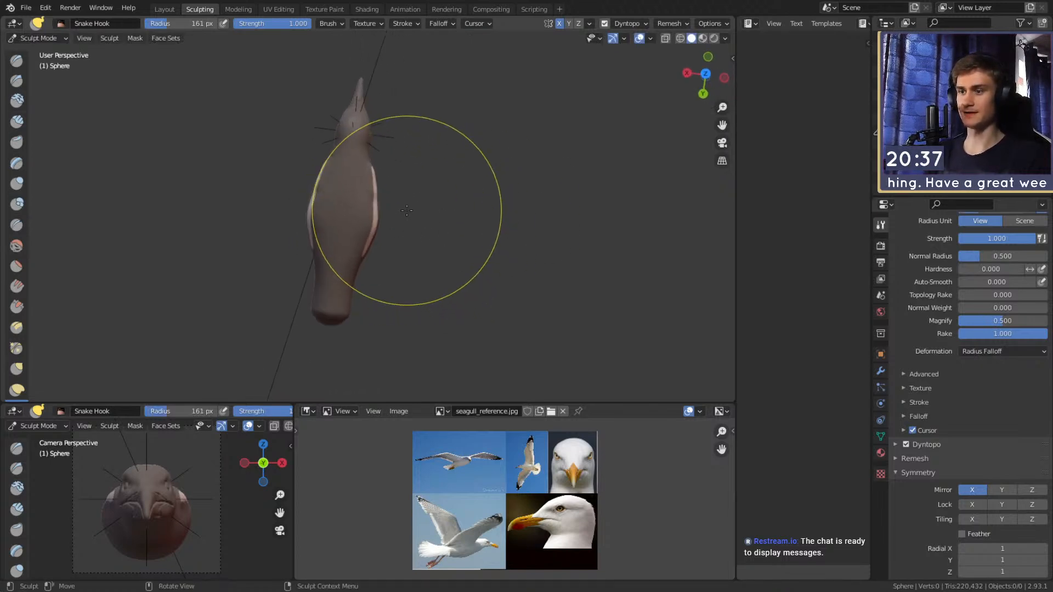
pyautogui.scroll(4, 564, 501)
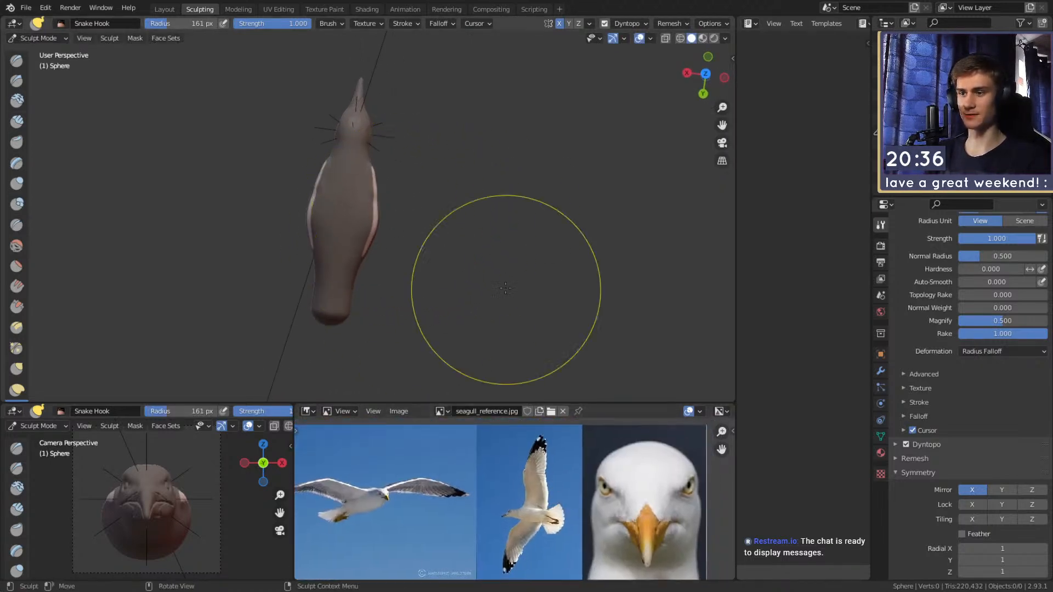
# Pull the unmasked side strips outward into short wings with Snake Hook, reducing the radius to 87 px.
pyautogui.moveTo(452, 234)
pyautogui.keyDown('alt'); pyautogui.mouseDown()
pyautogui.moveTo(464, 234)
pyautogui.moveTo(393, 228)
pyautogui.moveTo(426, 229)
pyautogui.mouseUp(); pyautogui.keyUp('alt')
pyautogui.press('f')
pyautogui.click(405, 220)
pyautogui.press('f')
pyautogui.click(407, 228)
pyautogui.press('f')
pyautogui.click(397, 208)
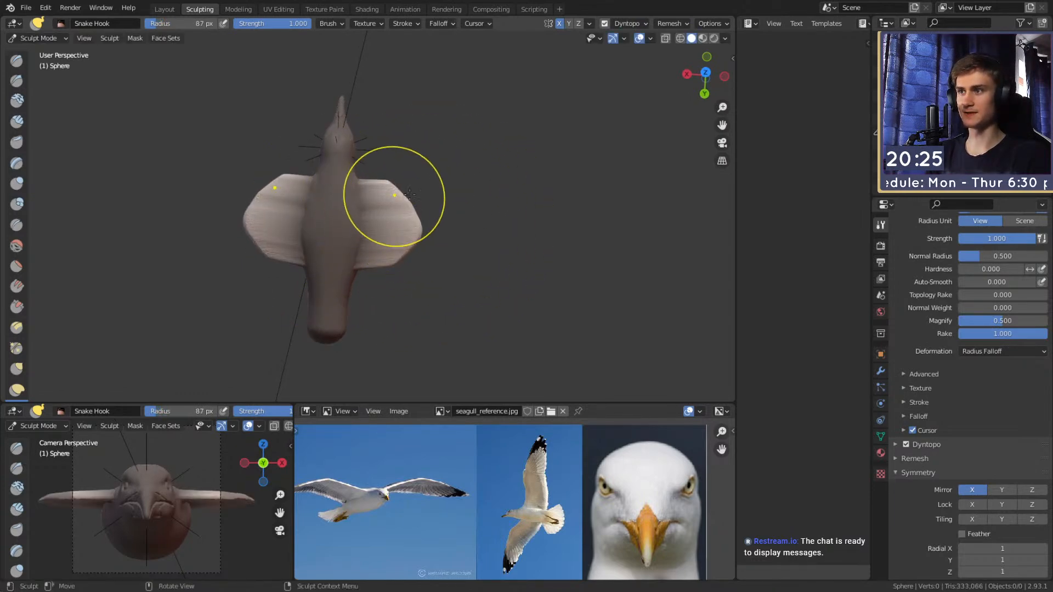
# Stretch the wings outward and bend their tips backward with the Snake Hook brush, reducing its radius to 77 px.
pyautogui.moveTo(434, 190)
pyautogui.mouseDown()
pyautogui.moveTo(515, 169)
pyautogui.moveTo(509, 175)
pyautogui.mouseUp()
pyautogui.keyDown('shift'); pyautogui.moveTo(516, 188); pyautogui.dragTo(450, 186, button='middle'); pyautogui.keyUp('shift')
pyautogui.press('f')
pyautogui.click(436, 187)
pyautogui.press('f')
pyautogui.click(430, 176)
pyautogui.moveTo(433, 175); pyautogui.dragTo(505, 208)
pyautogui.press('f')
pyautogui.click(483, 196)
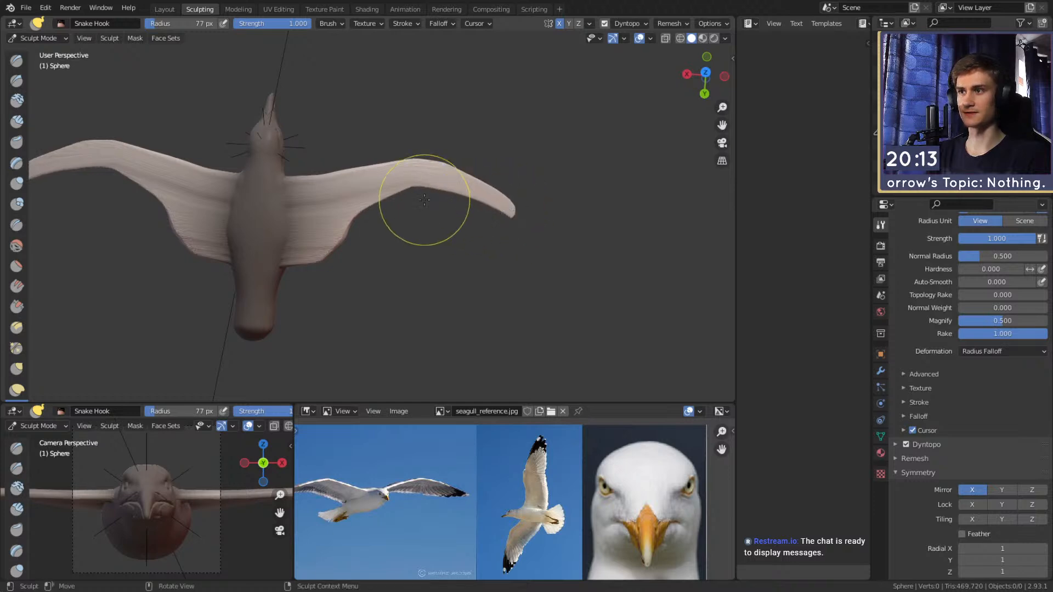
# Broaden the outer wings by pulling their trailing edges backward, adjusting the Snake Hook radius between strokes.
pyautogui.moveTo(412, 184)
pyautogui.mouseDown()
pyautogui.moveTo(423, 201)
pyautogui.moveTo(382, 212)
pyautogui.moveTo(354, 207)
pyautogui.moveTo(378, 226)
pyautogui.moveTo(410, 210)
pyautogui.moveTo(408, 190)
pyautogui.moveTo(422, 212)
pyautogui.moveTo(395, 216)
pyautogui.moveTo(402, 229)
pyautogui.moveTo(437, 188)
pyautogui.moveTo(445, 208)
pyautogui.moveTo(484, 202)
pyautogui.moveTo(499, 231)
pyautogui.moveTo(510, 230)
pyautogui.moveTo(479, 216)
pyautogui.moveTo(480, 227)
pyautogui.moveTo(433, 235)
pyautogui.mouseUp()
pyautogui.press('f')
pyautogui.click(396, 209)
pyautogui.press('f')
pyautogui.click(479, 212)
pyautogui.press('f')
pyautogui.click(484, 229)
pyautogui.press('f')
pyautogui.click(459, 225)
pyautogui.keyDown('shift'); pyautogui.moveTo(431, 234); pyautogui.dragTo(476, 215, button='middle'); pyautogui.keyUp('shift')
pyautogui.press('f')
pyautogui.click(475, 218)
# Refine the trailing edge of the middle wing section with the Snake Hook brush at a 45 px radius.
pyautogui.moveTo(424, 228); pyautogui.dragTo(388, 235)
pyautogui.press('f')
pyautogui.click(382, 235)
pyautogui.moveTo(388, 239); pyautogui.dragTo(389, 242)
pyautogui.keyDown('shift'); pyautogui.moveTo(421, 238); pyautogui.dragTo(407, 239, button='middle'); pyautogui.keyUp('shift')
pyautogui.press('f')
pyautogui.click(396, 238)
pyautogui.moveTo(392, 240); pyautogui.dragTo(369, 234)
pyautogui.moveTo(369, 234); pyautogui.dragTo(418, 246, button='middle')
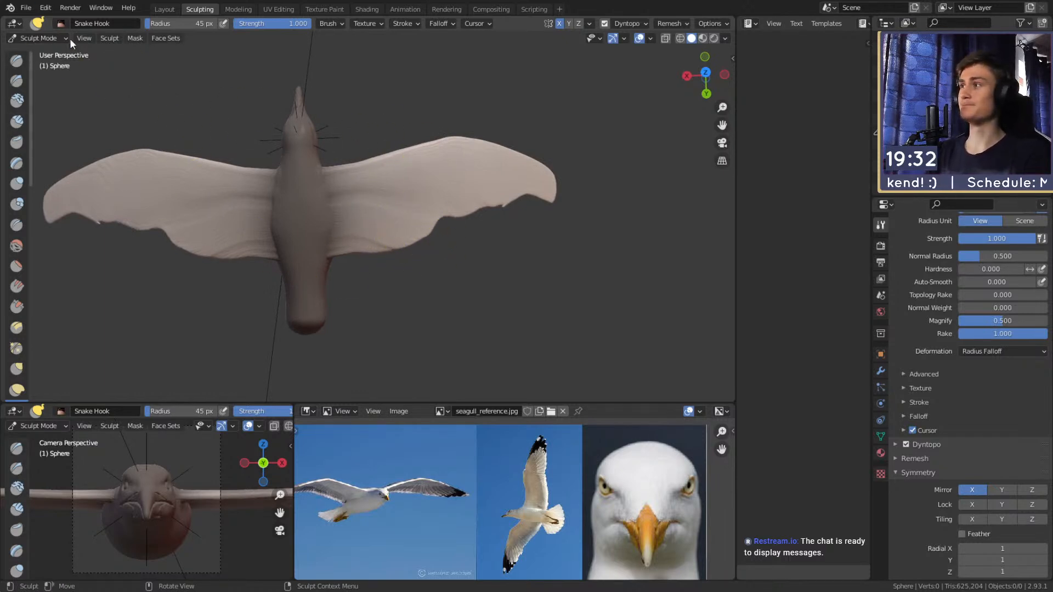
# Fill out the uneven trailing edge of the outer wings with Snake Hook strokes.
pyautogui.keyDown('shift'); pyautogui.moveTo(457, 240); pyautogui.dragTo(418, 249, button='middle'); pyautogui.keyUp('shift')
pyautogui.press('f')
pyautogui.click(428, 246)
pyautogui.moveTo(405, 226); pyautogui.dragTo(412, 239)
pyautogui.keyDown('shift'); pyautogui.moveTo(493, 224); pyautogui.dragTo(424, 223, button='middle'); pyautogui.keyUp('shift')
pyautogui.press('f')
pyautogui.click(510, 220)
# Shape the wings' trailing edges from tip to body into a cleaner outline, ending with a 55 px Snake Hook radius.
pyautogui.press('f')
pyautogui.moveTo(468, 204)
pyautogui.mouseDown()
pyautogui.moveTo(478, 207)
pyautogui.moveTo(444, 225)
pyautogui.moveTo(378, 224)
pyautogui.moveTo(393, 220)
pyautogui.moveTo(336, 235)
pyautogui.mouseUp()
pyautogui.press('f')
pyautogui.click(409, 212)
pyautogui.press('f')
pyautogui.click(421, 222)
pyautogui.keyDown('shift'); pyautogui.moveTo(364, 235); pyautogui.dragTo(425, 229, button='middle'); pyautogui.keyUp('shift')
pyautogui.press('f')
pyautogui.click(413, 222)
pyautogui.moveTo(342, 244); pyautogui.dragTo(341, 244)
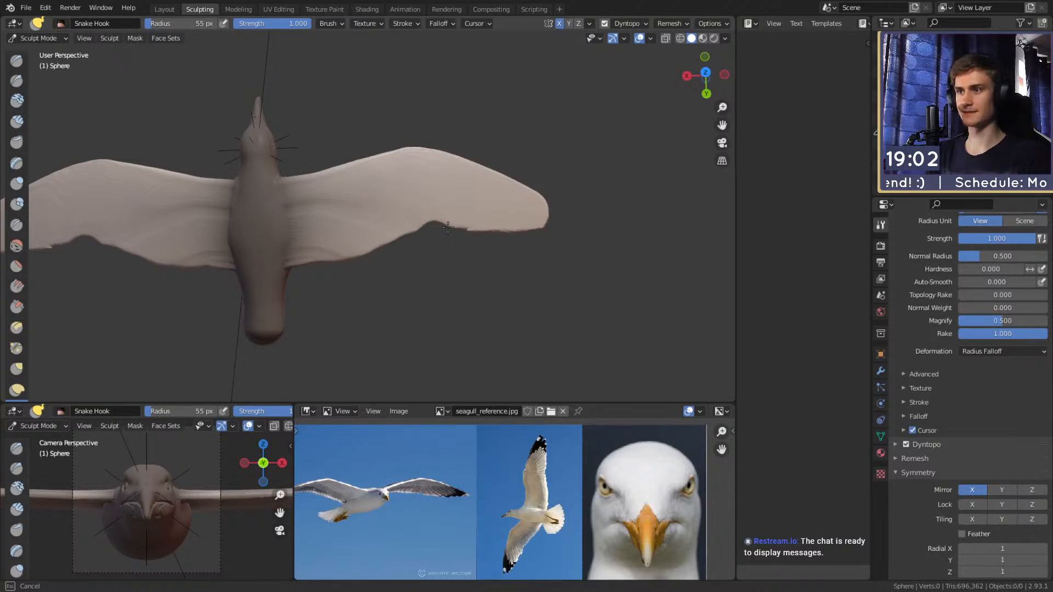
# Smooth the streaks on the wing surfaces, reducing the brush radius to 43 px.
pyautogui.moveTo(495, 238); pyautogui.dragTo(498, 238)
pyautogui.moveTo(499, 237)
pyautogui.mouseDown(button='middle')
pyautogui.moveTo(404, 181)
pyautogui.moveTo(423, 207)
pyautogui.moveTo(413, 209)
pyautogui.mouseUp(button='middle')
pyautogui.moveTo(244, 179); pyautogui.dragTo(247, 176)
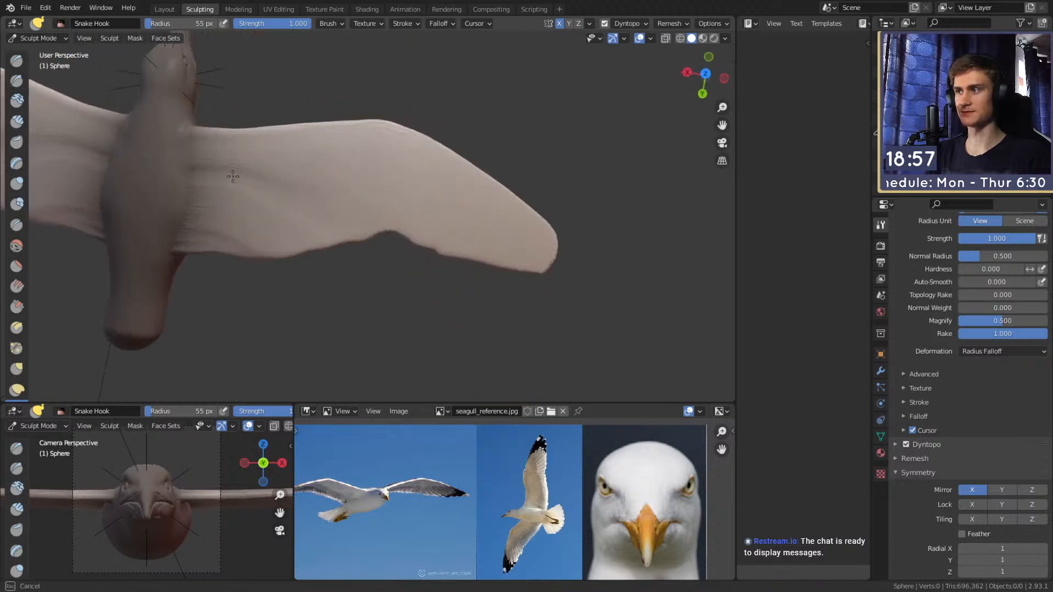
pyautogui.moveTo(387, 159); pyautogui.dragTo(417, 159)
pyautogui.press('f')
pyautogui.click(412, 174)
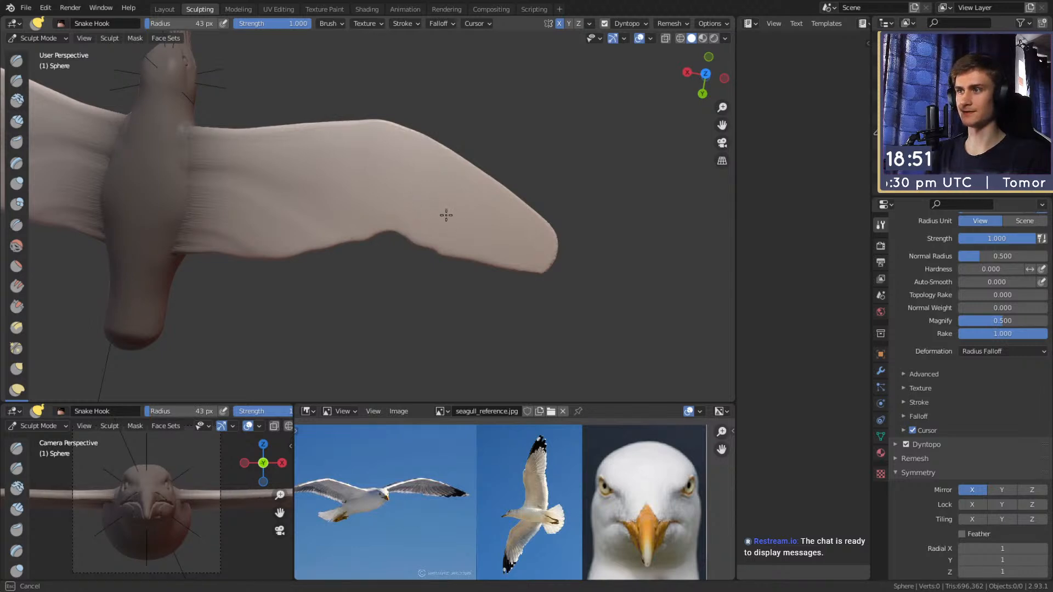
pyautogui.moveTo(456, 220); pyautogui.dragTo(420, 237, button='middle')
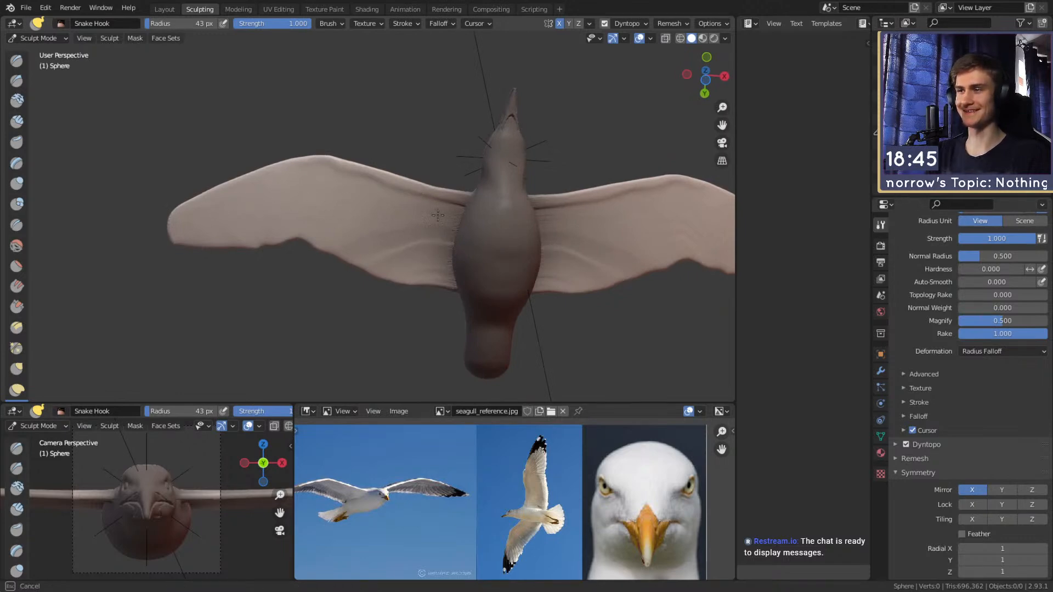
# Bend the middle of the wings upward with the Snake Hook brush at a 268 px radius.
pyautogui.moveTo(452, 141)
pyautogui.mouseDown(button='middle')
pyautogui.moveTo(435, 223)
pyautogui.moveTo(419, 193)
pyautogui.moveTo(437, 206)
pyautogui.moveTo(421, 188)
pyautogui.moveTo(402, 196)
pyautogui.mouseUp(button='middle')
pyautogui.press('f')
pyautogui.click(409, 196)
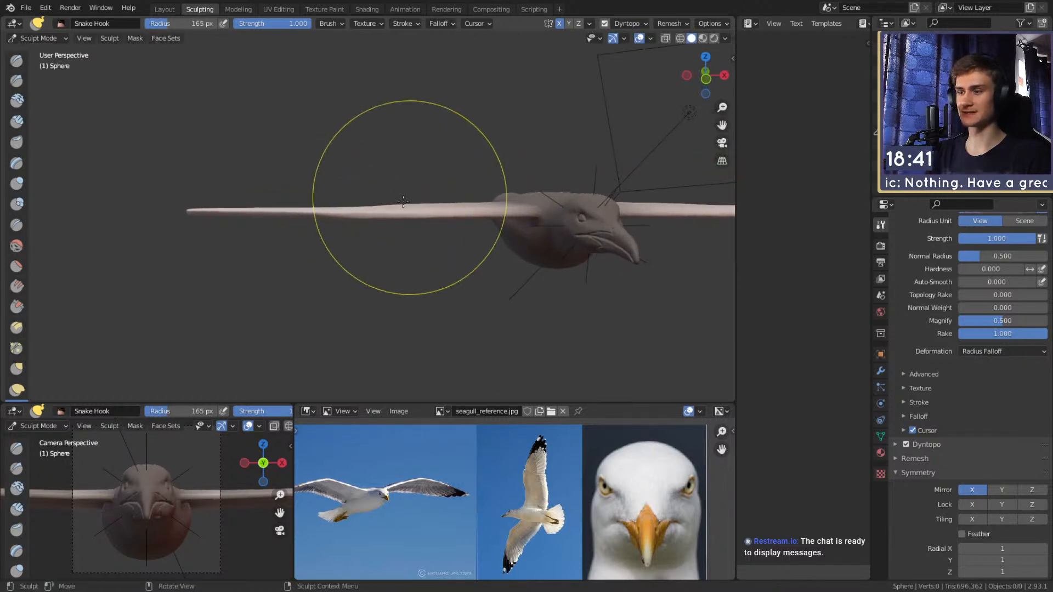
pyautogui.moveTo(394, 251); pyautogui.dragTo(442, 236, button='middle')
pyautogui.press('f')
pyautogui.click(396, 227)
pyautogui.press('f')
pyautogui.click(420, 227)
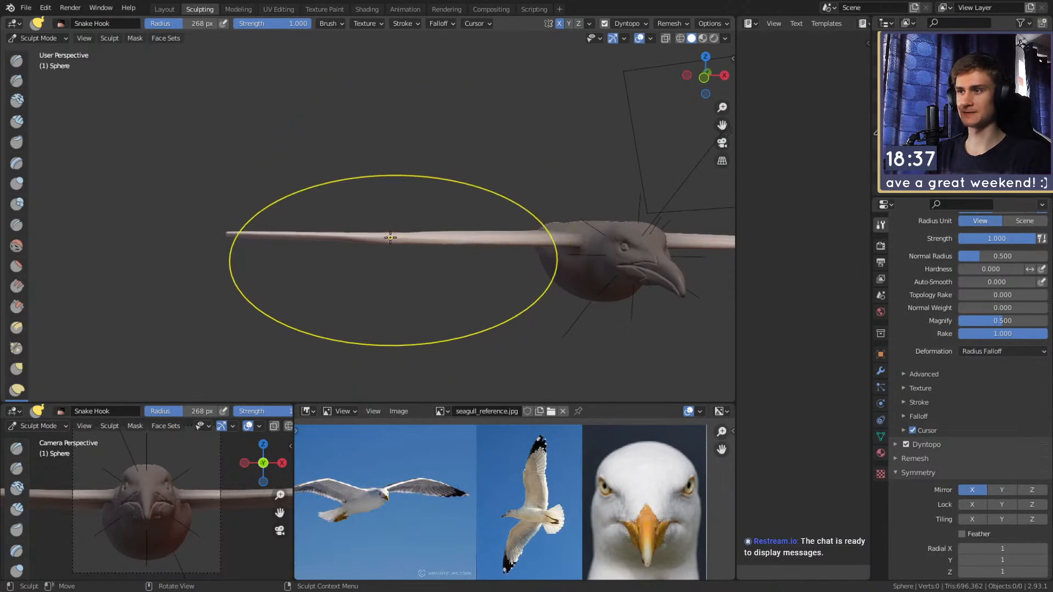
pyautogui.moveTo(391, 229); pyautogui.dragTo(399, 216)
pyautogui.keyDown('shift'); pyautogui.moveTo(488, 228); pyautogui.dragTo(406, 218, button='middle'); pyautogui.keyUp('shift')
# Refine the raised arch between the wing root and tip with Snake Hook strokes, ending with a 156 px radius.
pyautogui.press('f')
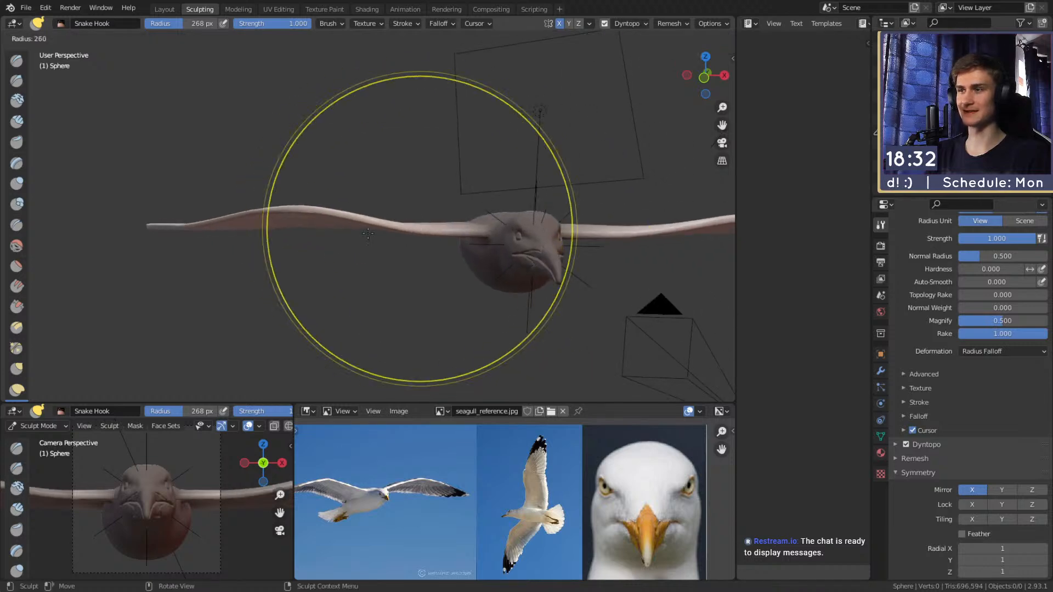
pyautogui.click(524, 229)
pyautogui.press('f')
pyautogui.click(409, 233)
pyautogui.moveTo(427, 224); pyautogui.dragTo(426, 216)
pyautogui.moveTo(424, 230)
pyautogui.keyDown('shift'); pyautogui.mouseDown(button='middle')
pyautogui.moveTo(410, 222)
pyautogui.moveTo(423, 235)
pyautogui.moveTo(353, 241)
pyautogui.mouseUp(button='middle'); pyautogui.keyUp('shift')
pyautogui.press('f')
pyautogui.click(313, 246)
pyautogui.moveTo(308, 245); pyautogui.dragTo(317, 242)
# Lift the trailing edge at the wing bend from behind with the Snake Hook, then reduce the brush radius to 138 px.
pyautogui.moveTo(317, 242)
pyautogui.mouseDown(button='middle')
pyautogui.moveTo(554, 247)
pyautogui.moveTo(470, 235)
pyautogui.moveTo(475, 227)
pyautogui.moveTo(413, 245)
pyautogui.mouseUp(button='middle')
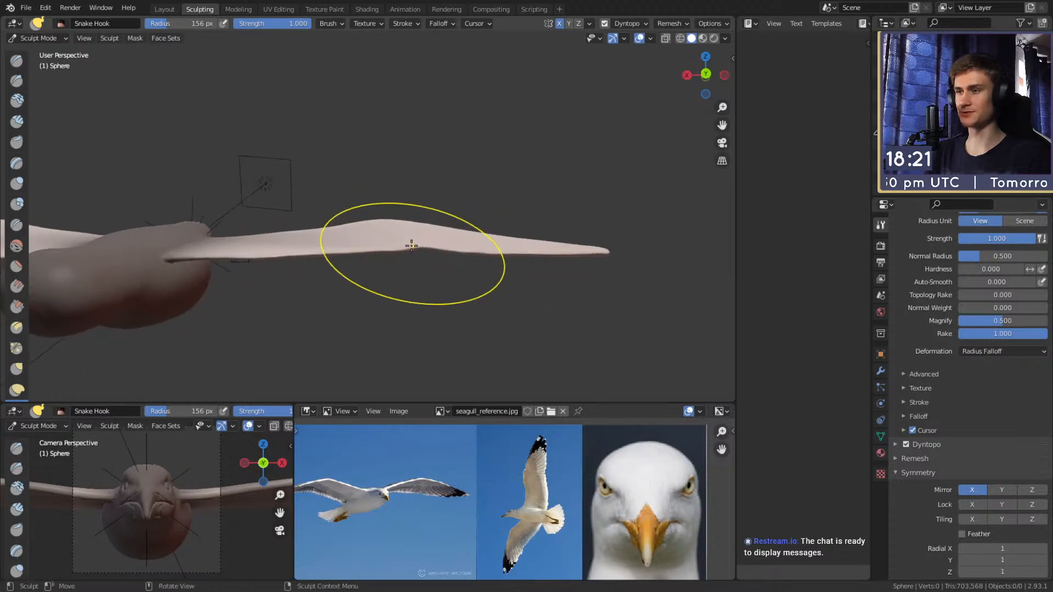
pyautogui.moveTo(403, 241); pyautogui.dragTo(421, 235)
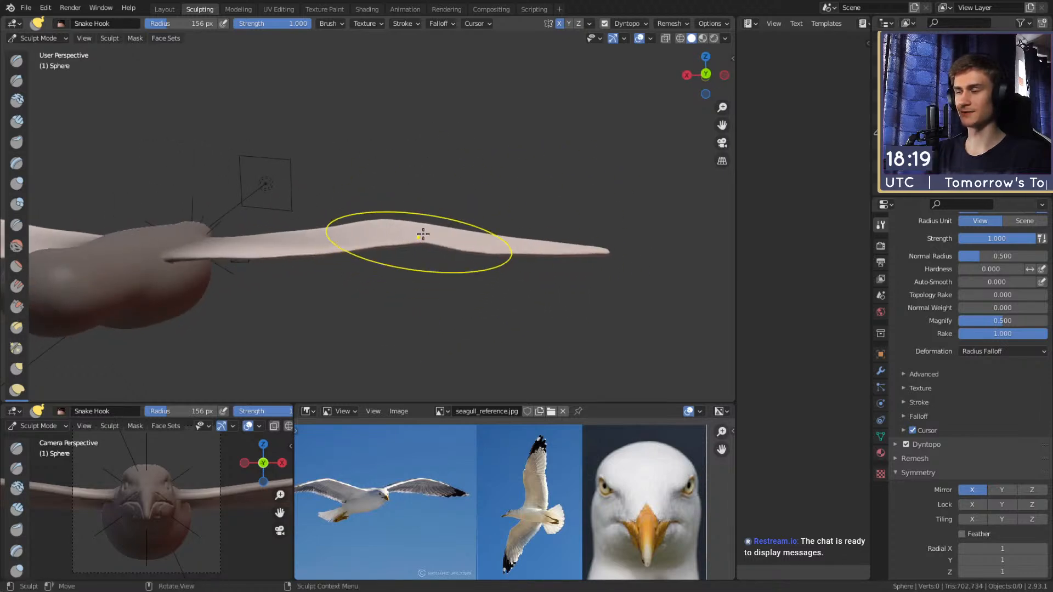
pyautogui.press('f')
pyautogui.click(486, 243)
pyautogui.moveTo(505, 244)
pyautogui.mouseDown(button='middle')
pyautogui.moveTo(529, 253)
pyautogui.moveTo(470, 235)
pyautogui.moveTo(435, 257)
pyautogui.moveTo(318, 268)
pyautogui.moveTo(224, 235)
pyautogui.mouseUp(button='middle')
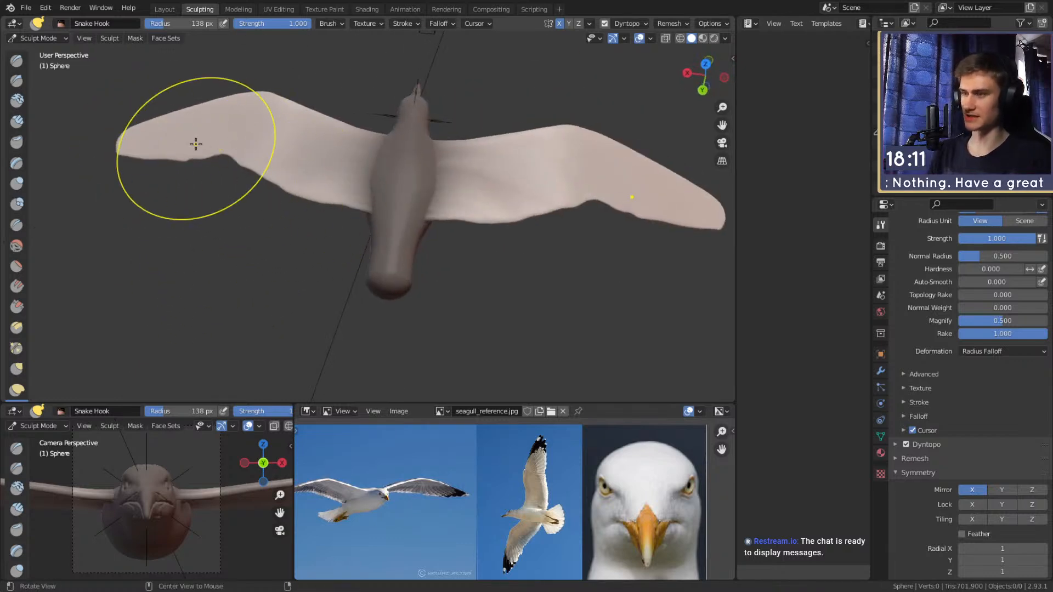
pyautogui.scroll(5, 381, 212)
pyautogui.moveTo(406, 205)
pyautogui.mouseDown(button='middle')
pyautogui.moveTo(355, 209)
pyautogui.moveTo(430, 160)
pyautogui.moveTo(419, 170)
pyautogui.mouseUp(button='middle')
pyautogui.press('c')
pyautogui.moveTo(383, 200)
pyautogui.mouseDown(button='middle')
pyautogui.moveTo(392, 177)
pyautogui.moveTo(357, 235)
pyautogui.moveTo(394, 191)
pyautogui.mouseUp(button='middle')
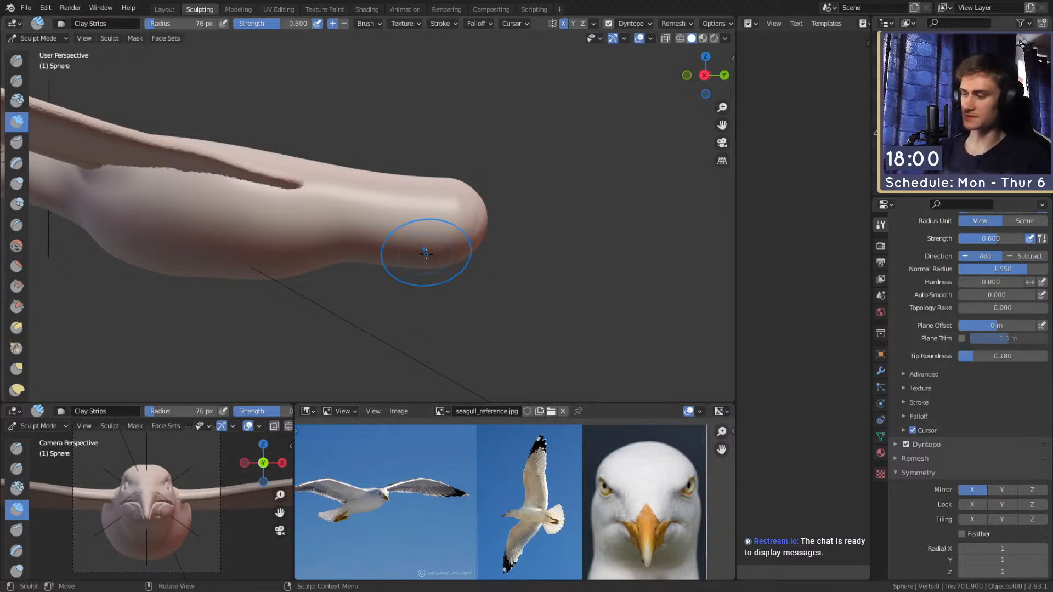
pyautogui.press('m')
pyautogui.moveTo(383, 209)
pyautogui.mouseDown(button='middle')
pyautogui.moveTo(327, 277)
pyautogui.moveTo(336, 308)
pyautogui.mouseUp(button='middle')
pyautogui.moveTo(367, 314)
pyautogui.mouseDown()
pyautogui.moveTo(357, 314)
pyautogui.moveTo(372, 336)
pyautogui.moveTo(329, 258)
pyautogui.mouseUp()
pyautogui.hotkey('ctrl', 'z')
pyautogui.hotkey('ctrl', 'z')
# Flatten the body's rounded rear end and taper it into a wedge with the Snake Hook at 84 px and 150 px radius.
pyautogui.press('k')
pyautogui.press('f')
pyautogui.click(320, 242)
pyautogui.press('f')
pyautogui.click(330, 261)
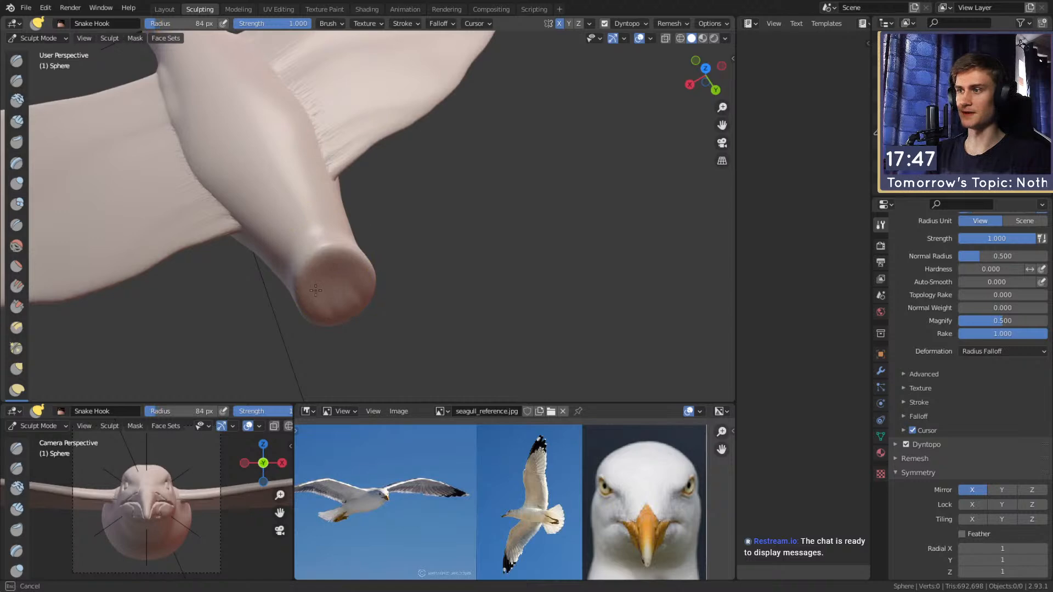
pyautogui.moveTo(378, 247); pyautogui.dragTo(435, 160, button='middle')
pyautogui.press('f')
pyautogui.click(423, 258)
pyautogui.moveTo(423, 258); pyautogui.dragTo(424, 238)
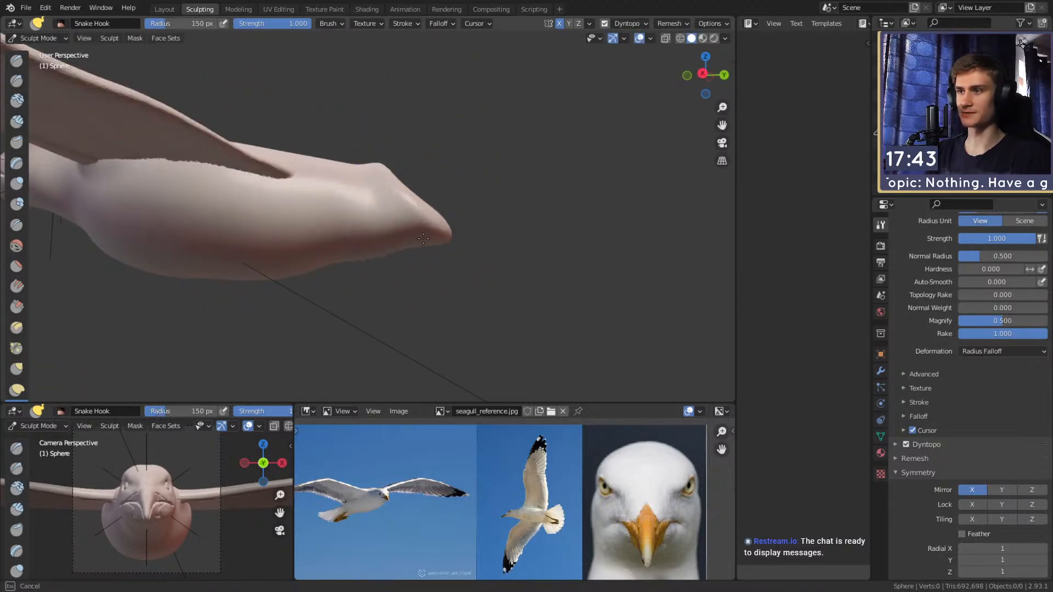
# Reshape the underside in front of the tail stub with the Snake Hook at a 186 px radius, undoing the last strokes.
pyautogui.press('f')
pyautogui.click(372, 240)
pyautogui.moveTo(430, 237)
pyautogui.mouseDown(button='middle')
pyautogui.moveTo(409, 238)
pyautogui.moveTo(430, 241)
pyautogui.mouseUp(button='middle')
pyautogui.press('f')
pyautogui.click(461, 245)
pyautogui.moveTo(322, 269); pyautogui.dragTo(321, 261)
pyautogui.click(345, 260)
pyautogui.moveTo(287, 266); pyautogui.dragTo(294, 258)
pyautogui.hotkey('ctrl', 'z')
pyautogui.hotkey('ctrl', 'z')
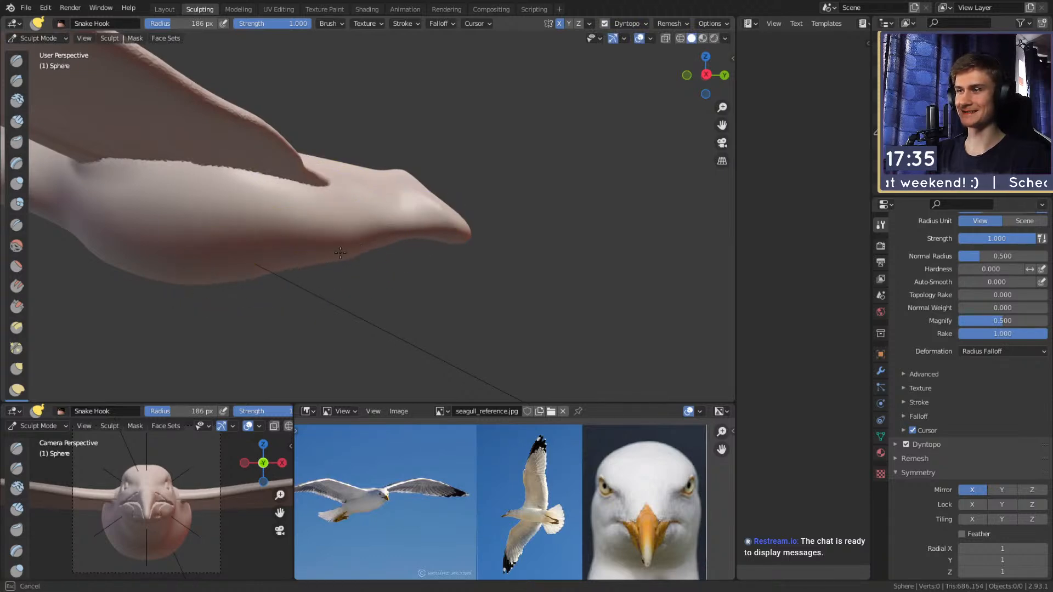
# Even out the top of the tail stub where it meets the back with the Snake Hook at a 90 px radius.
pyautogui.moveTo(433, 249); pyautogui.dragTo(390, 265, button='middle')
pyautogui.scroll(3, 390, 261)
pyautogui.press('f')
pyautogui.click(377, 226)
pyautogui.moveTo(366, 205); pyautogui.dragTo(364, 199)
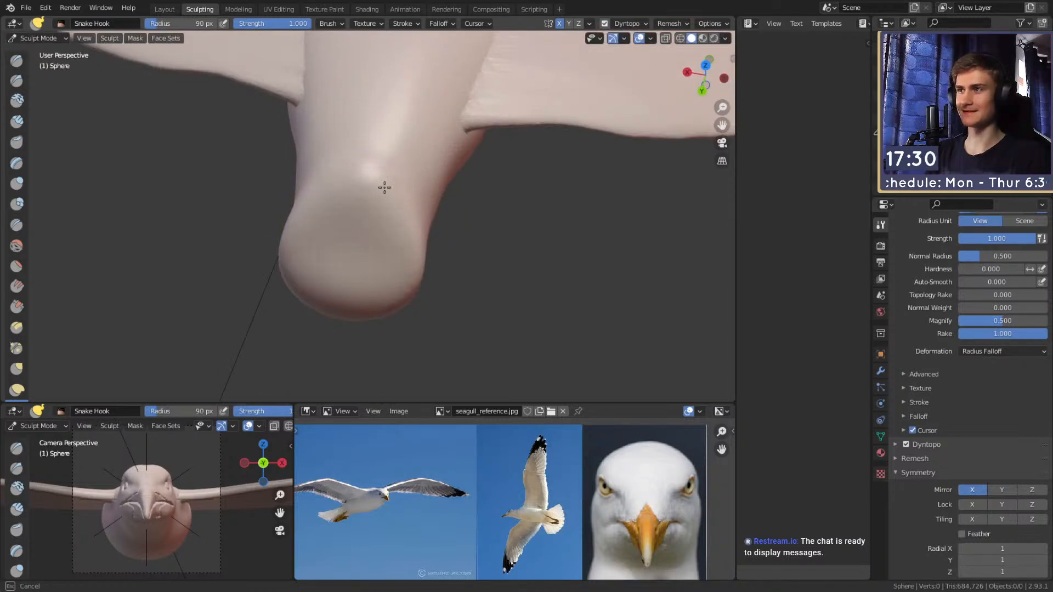
pyautogui.moveTo(374, 220); pyautogui.dragTo(372, 218)
# Shape the sides and rear edge of the tail stub with Snake Hook strokes at 55 px and 94 px radius.
pyautogui.moveTo(354, 218); pyautogui.dragTo(415, 203, button='middle')
pyautogui.press('f')
pyautogui.click(397, 203)
pyautogui.moveTo(351, 230); pyautogui.dragTo(344, 234)
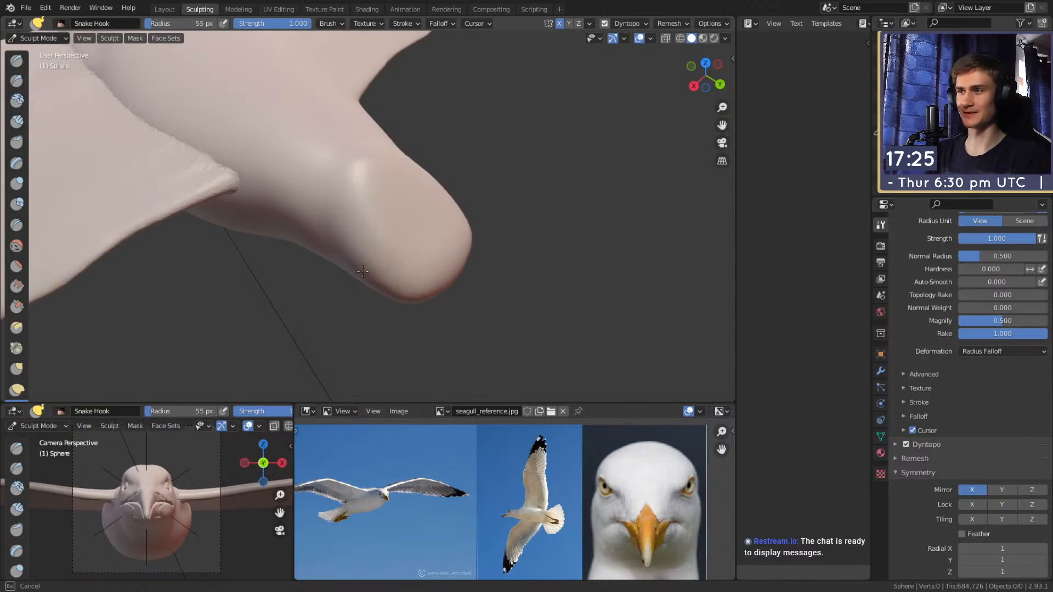
pyautogui.moveTo(361, 241); pyautogui.dragTo(361, 241)
pyautogui.moveTo(385, 198); pyautogui.dragTo(353, 207, button='middle')
pyautogui.press('f')
pyautogui.click(370, 186)
pyautogui.moveTo(371, 230); pyautogui.dragTo(378, 244)
pyautogui.moveTo(423, 212); pyautogui.dragTo(307, 180, button='middle')
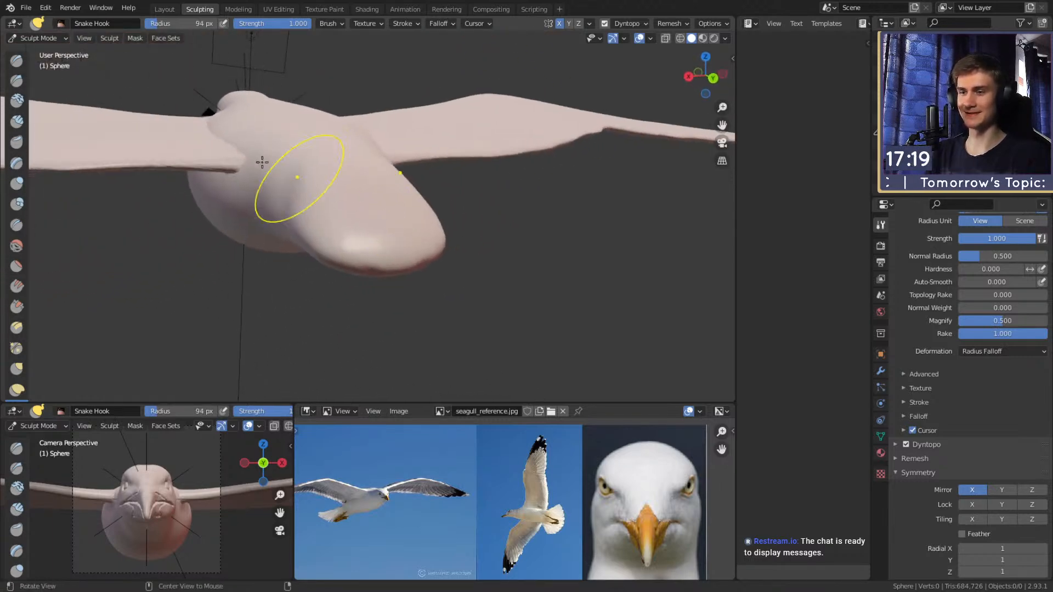
# Push the tip of the tail stub back toward the body with the Snake Hook at a 253 px radius.
pyautogui.moveTo(360, 228)
pyautogui.mouseDown(button='middle')
pyautogui.moveTo(475, 212)
pyautogui.moveTo(450, 235)
pyautogui.moveTo(449, 214)
pyautogui.moveTo(389, 246)
pyautogui.moveTo(379, 221)
pyautogui.moveTo(313, 275)
pyautogui.moveTo(347, 294)
pyautogui.moveTo(393, 283)
pyautogui.moveTo(478, 163)
pyautogui.moveTo(446, 172)
pyautogui.moveTo(413, 221)
pyautogui.moveTo(353, 181)
pyautogui.moveTo(426, 210)
pyautogui.moveTo(470, 110)
pyautogui.moveTo(387, 235)
pyautogui.moveTo(373, 299)
pyautogui.moveTo(347, 218)
pyautogui.moveTo(380, 224)
pyautogui.moveTo(377, 170)
pyautogui.moveTo(423, 237)
pyautogui.moveTo(473, 148)
pyautogui.moveTo(442, 191)
pyautogui.moveTo(445, 147)
pyautogui.moveTo(474, 200)
pyautogui.mouseUp(button='middle')
pyautogui.press('f')
pyautogui.click(350, 214)
pyautogui.press('m')
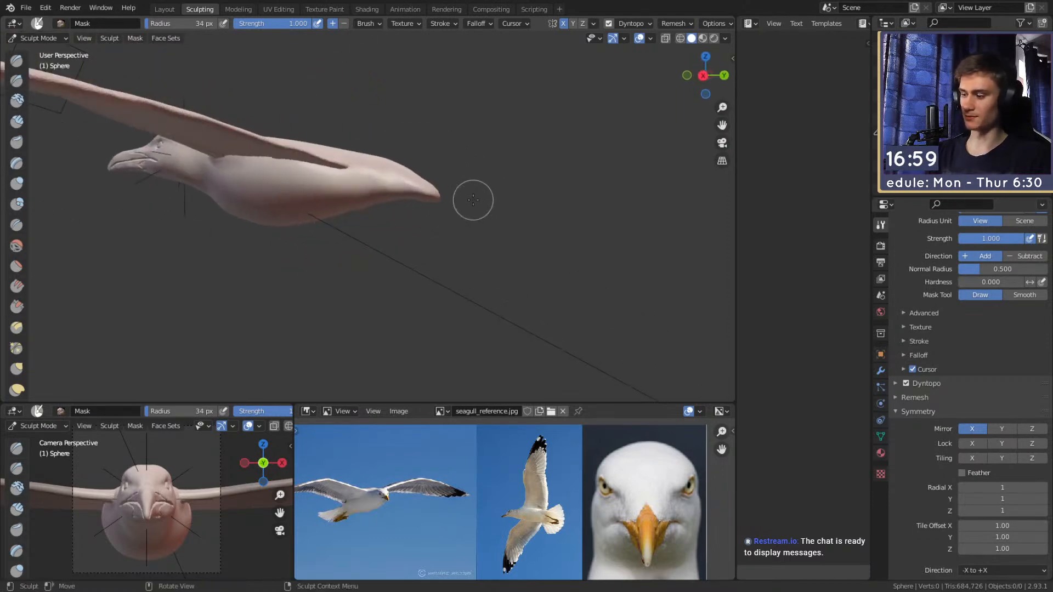
pyautogui.press('k')
pyautogui.scroll(5, 439, 219)
pyautogui.press('f')
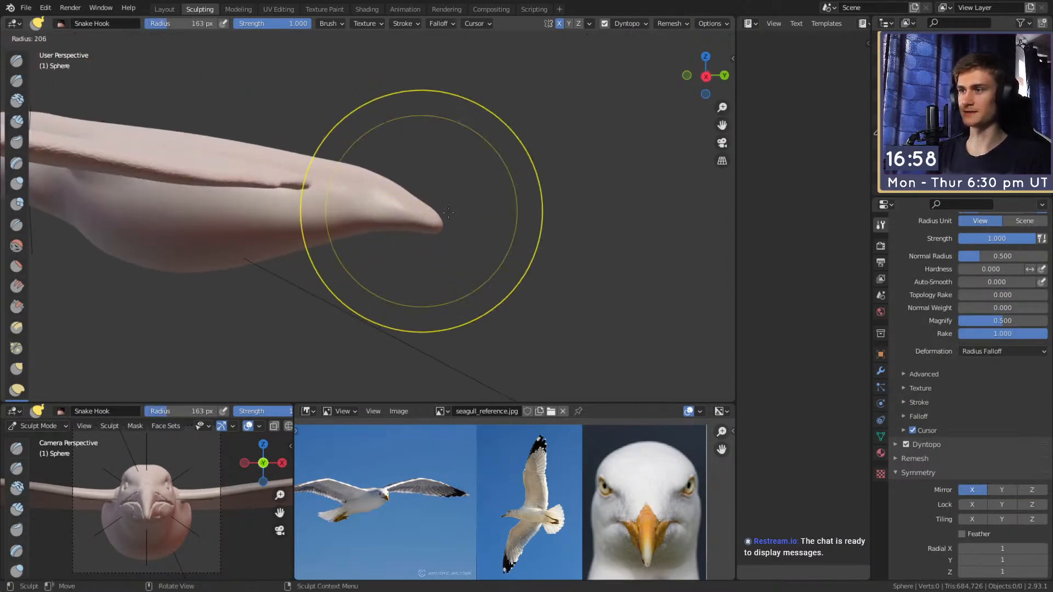
pyautogui.click(420, 215)
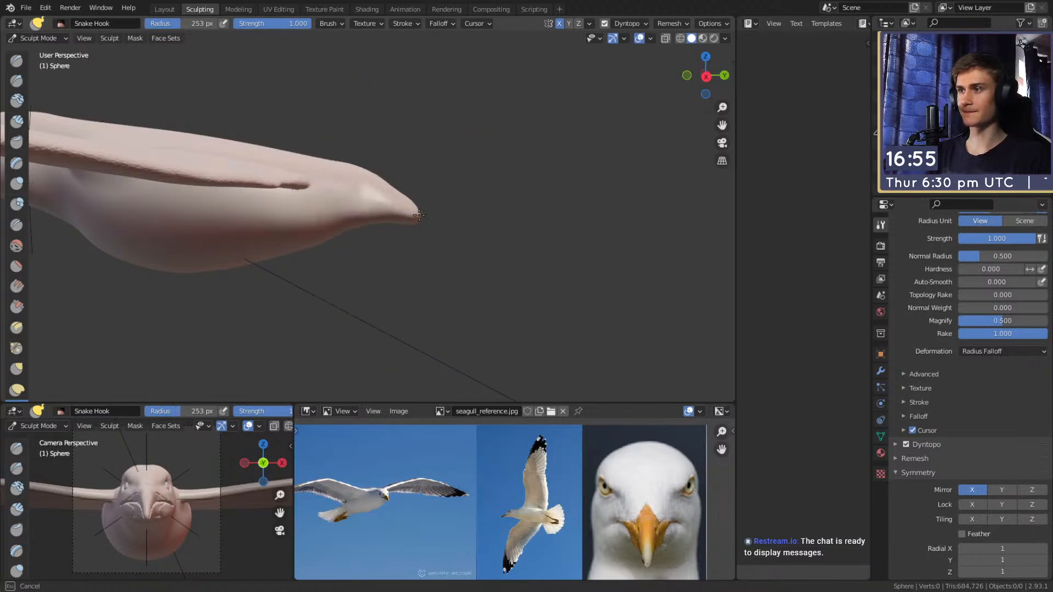
pyautogui.press('f')
pyautogui.click(417, 202)
pyautogui.moveTo(416, 199)
pyautogui.mouseDown(button='middle')
pyautogui.moveTo(442, 192)
pyautogui.moveTo(358, 200)
pyautogui.moveTo(384, 240)
pyautogui.moveTo(348, 272)
pyautogui.moveTo(369, 204)
pyautogui.moveTo(407, 185)
pyautogui.moveTo(406, 216)
pyautogui.moveTo(379, 216)
pyautogui.mouseUp(button='middle')
# Mask the thin rear rim of the tail stub with a 31 px Mask brush and invert the mask.
pyautogui.press('m')
pyautogui.press('f')
pyautogui.click(395, 211)
pyautogui.press('f')
pyautogui.click(379, 185)
pyautogui.scroll(1, 378, 217)
pyautogui.moveTo(387, 228)
pyautogui.mouseDown()
pyautogui.moveTo(408, 220)
pyautogui.moveTo(318, 244)
pyautogui.mouseUp()
pyautogui.moveTo(396, 236); pyautogui.dragTo(356, 237, button='middle')
pyautogui.moveTo(327, 240); pyautogui.dragTo(294, 253)
pyautogui.scroll(-3, 340, 237)
pyautogui.keyDown('shift'); pyautogui.moveTo(340, 238); pyautogui.dragTo(395, 220, button='middle'); pyautogui.keyUp('shift')
pyautogui.moveTo(359, 154); pyautogui.dragTo(291, 198, button='middle')
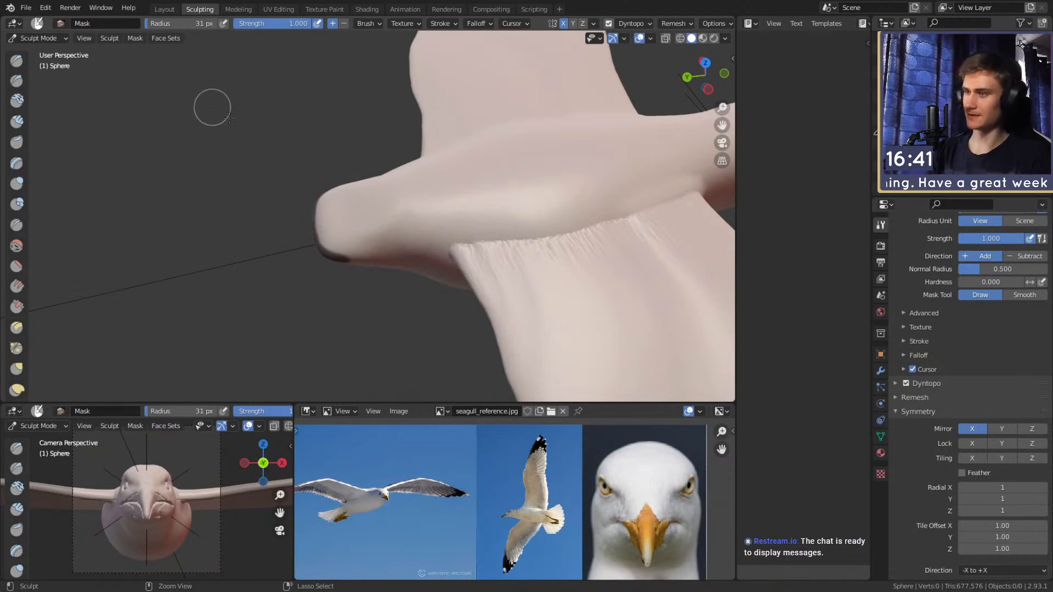
pyautogui.hotkey('ctrl', 'i')
# Pull the unmasked rim backward from the body with the Snake Hook to start the tail feathers.
pyautogui.press('k')
pyautogui.moveTo(354, 217)
pyautogui.keyDown('shift'); pyautogui.mouseDown(button='middle')
pyautogui.moveTo(403, 194)
pyautogui.moveTo(346, 241)
pyautogui.mouseUp(button='middle'); pyautogui.keyUp('shift')
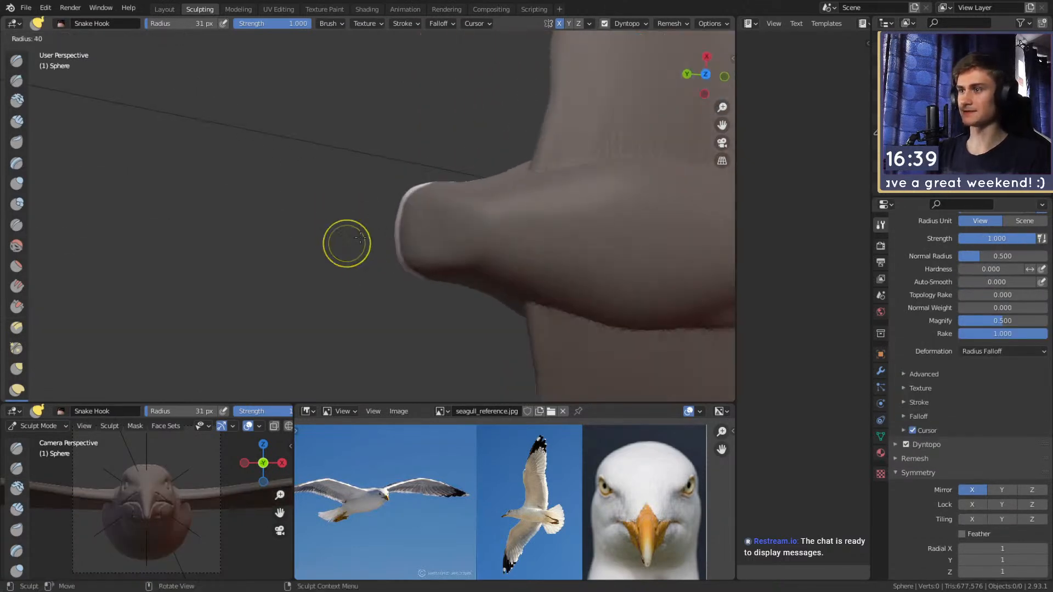
pyautogui.press('f')
pyautogui.click(411, 223)
pyautogui.moveTo(411, 222); pyautogui.dragTo(395, 240, button='middle')
pyautogui.moveTo(392, 225); pyautogui.dragTo(343, 221)
# Widen the extruded tail sideways with Snake Hook strokes along its outer edge.
pyautogui.keyDown('shift'); pyautogui.moveTo(387, 205); pyautogui.dragTo(375, 220, button='middle'); pyautogui.keyUp('shift')
pyautogui.press('f')
pyautogui.click(357, 220)
pyautogui.moveTo(368, 214)
pyautogui.mouseDown()
pyautogui.moveTo(343, 185)
pyautogui.moveTo(374, 179)
pyautogui.moveTo(392, 153)
pyautogui.mouseUp()
pyautogui.press('f')
pyautogui.click(334, 188)
pyautogui.moveTo(332, 188)
pyautogui.mouseDown()
pyautogui.moveTo(322, 182)
pyautogui.moveTo(311, 199)
pyautogui.moveTo(336, 167)
pyautogui.moveTo(369, 151)
pyautogui.mouseUp()
pyautogui.press('f')
pyautogui.click(366, 158)
# Spread the tail's corners outward into a broad fan with Snake Hook strokes, ending with a 74 px radius.
pyautogui.moveTo(357, 251)
pyautogui.mouseDown(button='middle')
pyautogui.moveTo(465, 155)
pyautogui.moveTo(465, 192)
pyautogui.moveTo(446, 214)
pyautogui.moveTo(369, 237)
pyautogui.mouseUp(button='middle')
pyautogui.press('f')
pyautogui.click(421, 244)
pyautogui.moveTo(390, 246)
pyautogui.mouseDown()
pyautogui.moveTo(391, 271)
pyautogui.moveTo(334, 255)
pyautogui.mouseUp()
pyautogui.press('f')
pyautogui.click(348, 251)
pyautogui.moveTo(326, 242)
pyautogui.mouseDown()
pyautogui.moveTo(311, 244)
pyautogui.moveTo(279, 204)
pyautogui.mouseUp()
pyautogui.moveTo(272, 193); pyautogui.dragTo(257, 185)
pyautogui.press('f')
pyautogui.click(296, 194)
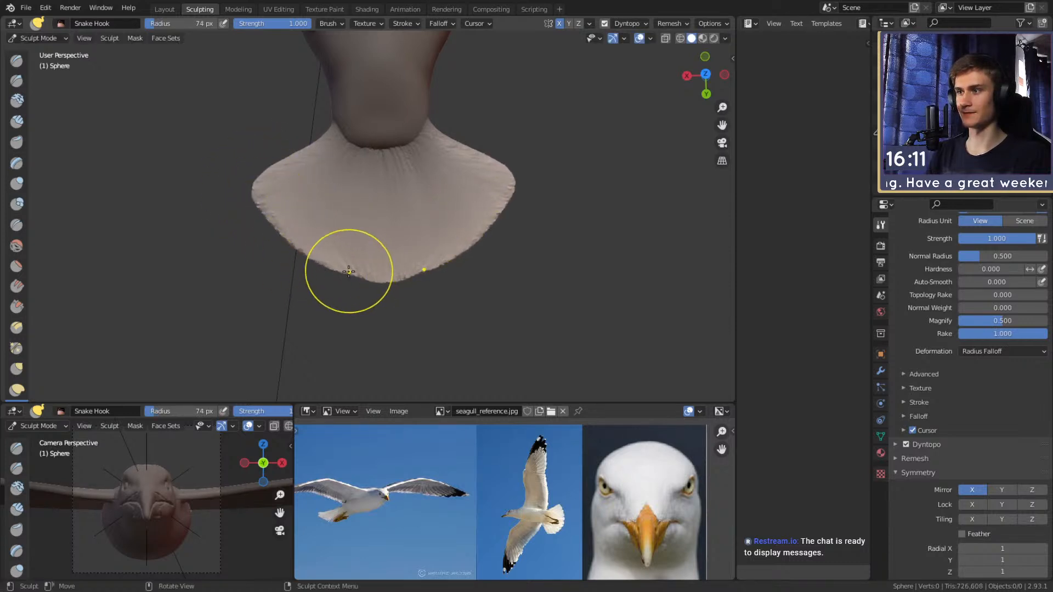
# Clear the mask and adjust the rear of the belly from below with the Snake Hook at a 76 px radius.
pyautogui.moveTo(351, 269)
pyautogui.mouseDown(button='middle')
pyautogui.moveTo(487, 137)
pyautogui.moveTo(352, 153)
pyautogui.moveTo(353, 263)
pyautogui.moveTo(446, 199)
pyautogui.moveTo(547, 170)
pyautogui.mouseUp(button='middle')
pyautogui.moveTo(437, 208); pyautogui.dragTo(246, 140, button='middle')
pyautogui.scroll(4, 416, 148)
pyautogui.keyDown('shift'); pyautogui.moveTo(416, 149); pyautogui.dragTo(363, 234, button='middle'); pyautogui.keyUp('shift')
pyautogui.moveTo(362, 234); pyautogui.dragTo(367, 219)
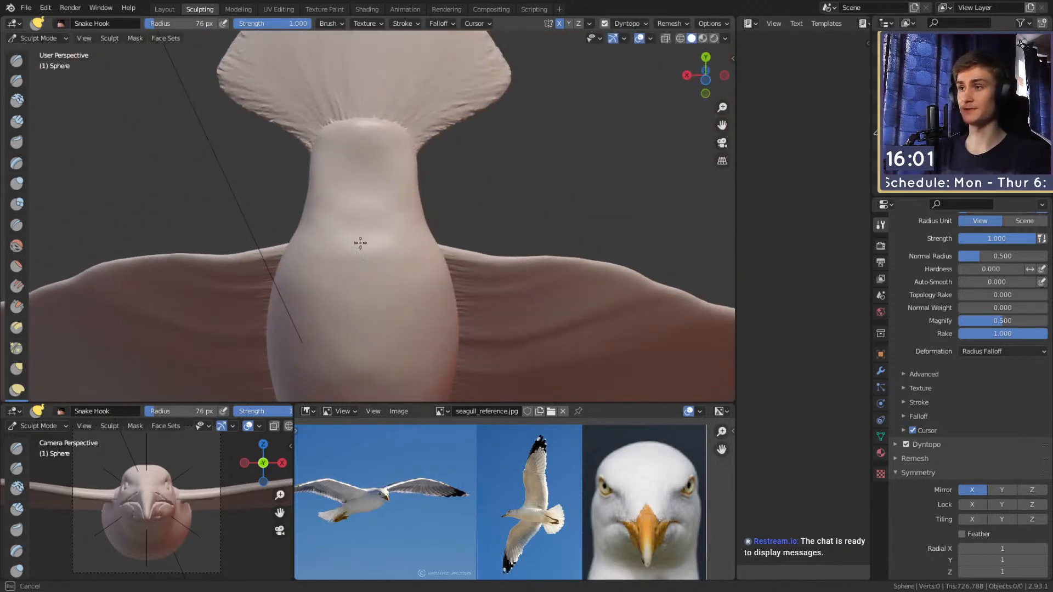
# Examine how the tail joins the body in the seagull reference photos.
pyautogui.scroll(2, 388, 213)
pyautogui.moveTo(388, 214); pyautogui.dragTo(490, 264, button='middle')
pyautogui.scroll(2, 541, 512)
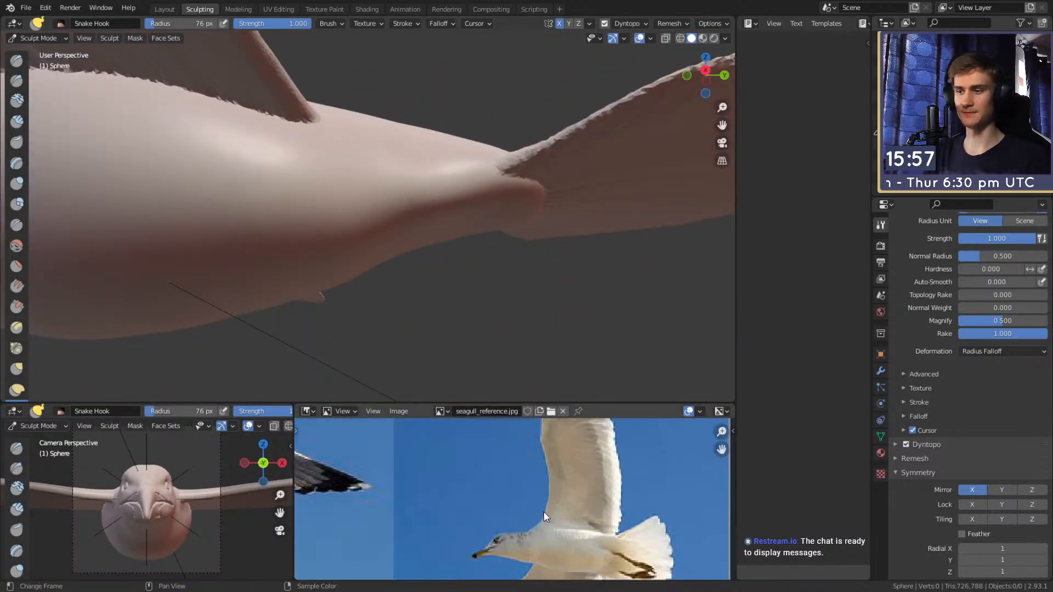
pyautogui.scroll(-4, 425, 532)
pyautogui.scroll(2, 526, 482)
pyautogui.scroll(3, 508, 470)
pyautogui.moveTo(508, 470)
pyautogui.mouseDown(button='middle')
pyautogui.moveTo(506, 489)
pyautogui.moveTo(551, 512)
pyautogui.mouseUp(button='middle')
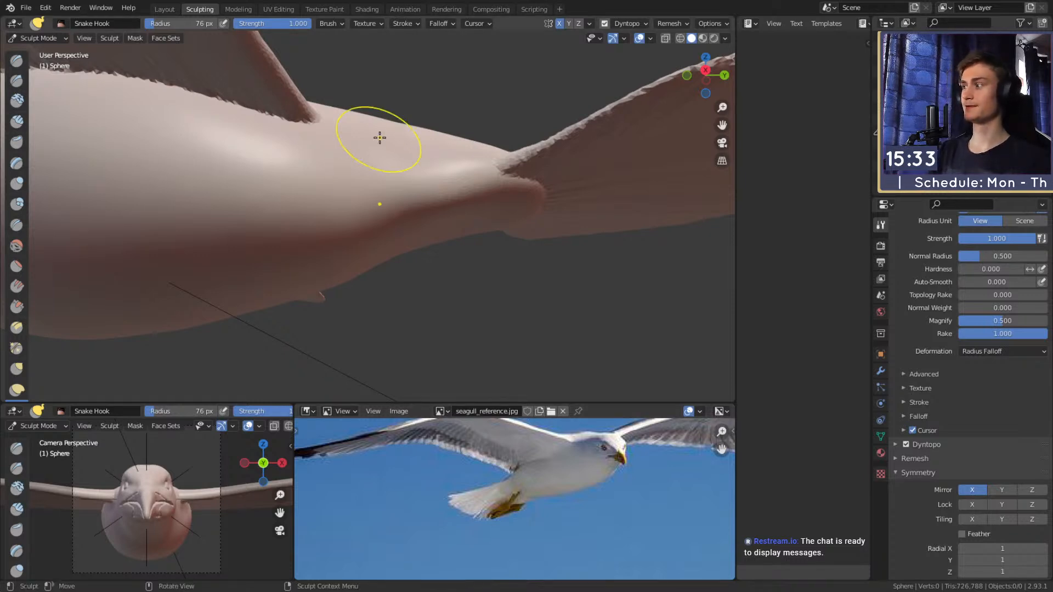
# Blend the underside of the body into the tail base with Snake Hook and smoothing strokes at a 60 px radius.
pyautogui.moveTo(435, 245)
pyautogui.keyDown('alt'); pyautogui.mouseDown()
pyautogui.moveTo(367, 216)
pyautogui.moveTo(477, 247)
pyautogui.moveTo(461, 239)
pyautogui.moveTo(465, 222)
pyautogui.mouseUp(); pyautogui.keyUp('alt')
pyautogui.keyDown('alt'); pyautogui.moveTo(529, 188); pyautogui.dragTo(494, 112); pyautogui.keyUp('alt')
pyautogui.press('f')
pyautogui.click(422, 146)
pyautogui.moveTo(384, 148)
pyautogui.mouseDown()
pyautogui.moveTo(357, 179)
pyautogui.moveTo(336, 153)
pyautogui.moveTo(380, 172)
pyautogui.moveTo(384, 102)
pyautogui.mouseUp()
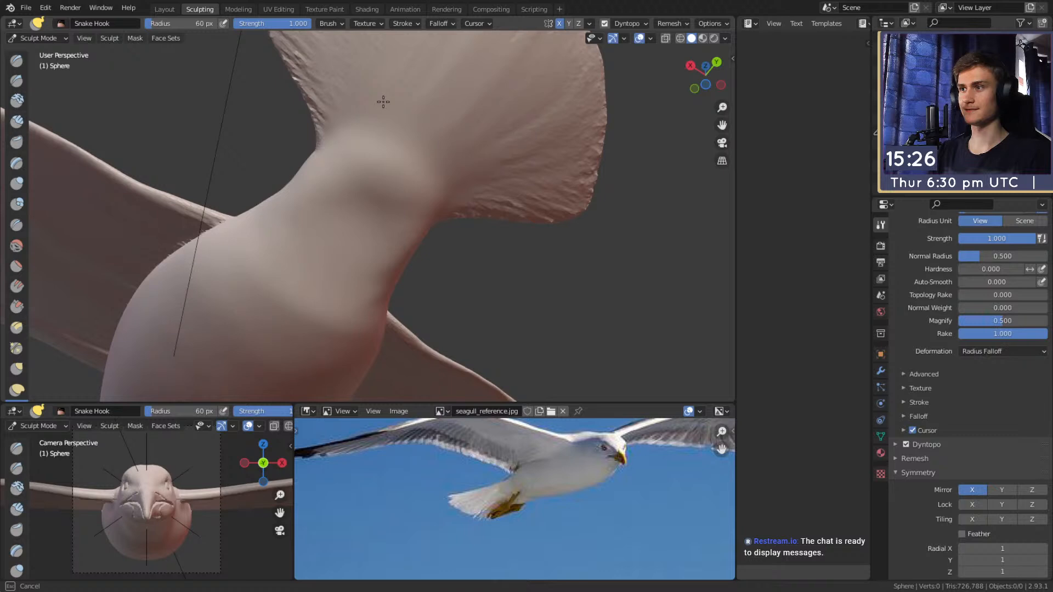
pyautogui.keyDown('shift'); pyautogui.moveTo(375, 104); pyautogui.dragTo(373, 101); pyautogui.keyUp('shift')
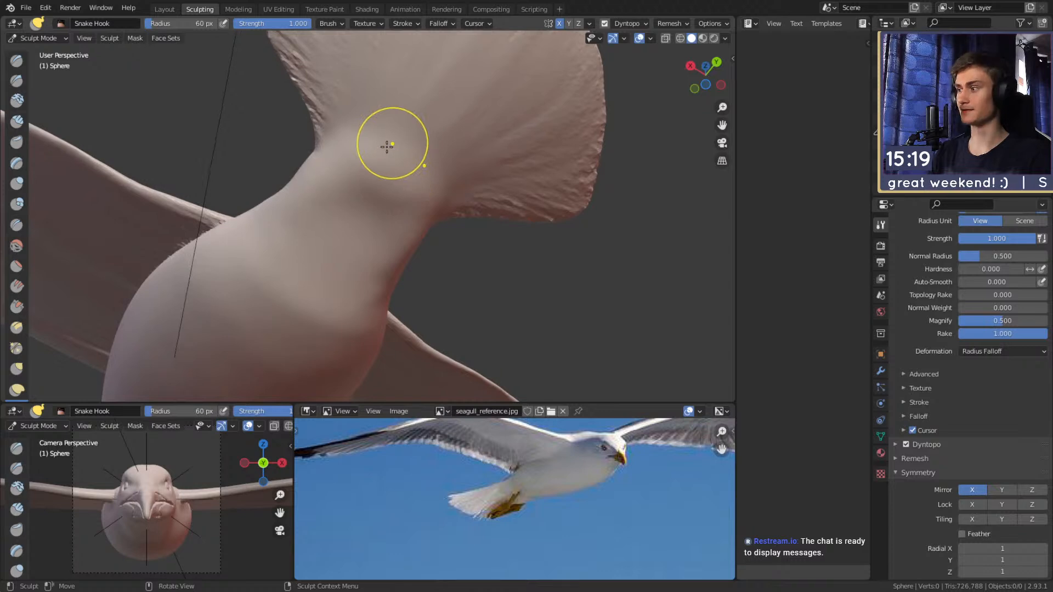
# Smooth the ridges on the underside and rim of the tail fan at a 65 px brush radius.
pyautogui.moveTo(396, 145); pyautogui.dragTo(400, 143, button='middle')
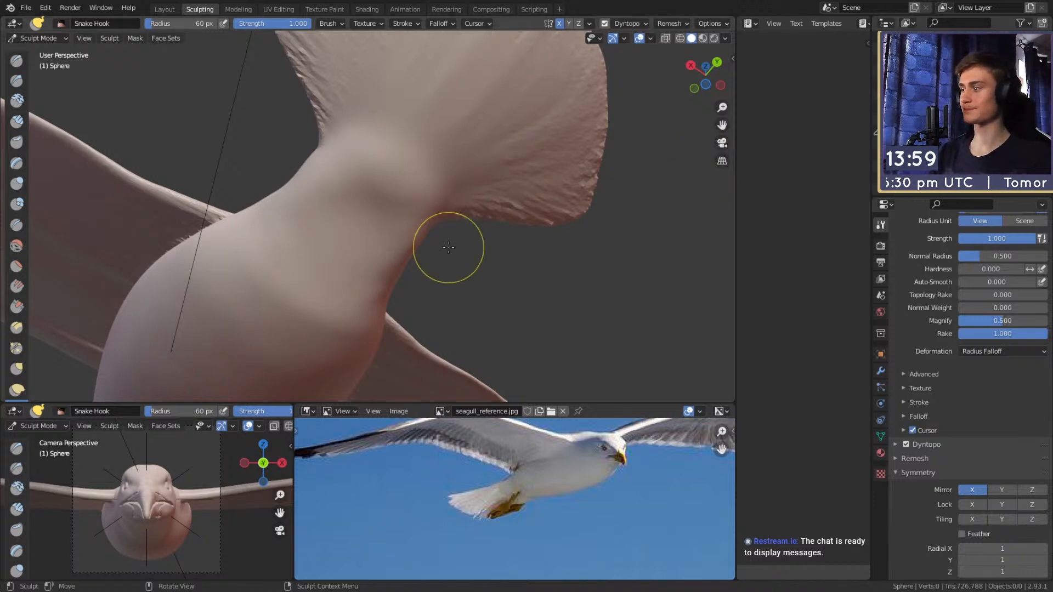
pyautogui.moveTo(460, 223); pyautogui.dragTo(435, 214, button='middle')
pyautogui.press('f')
pyautogui.click(388, 193)
pyautogui.keyDown('shift'); pyautogui.moveTo(352, 129); pyautogui.dragTo(358, 210, button='middle'); pyautogui.keyUp('shift')
pyautogui.press('f')
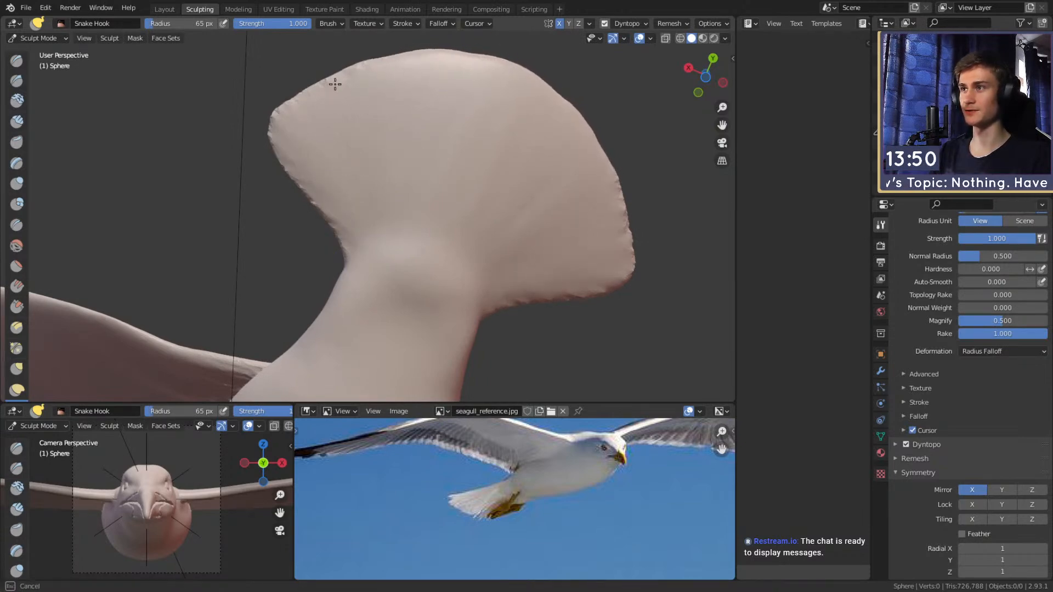
pyautogui.moveTo(302, 134); pyautogui.dragTo(328, 164, button='middle')
pyautogui.moveTo(353, 283)
pyautogui.mouseDown(button='middle')
pyautogui.moveTo(395, 294)
pyautogui.moveTo(353, 212)
pyautogui.moveTo(272, 296)
pyautogui.moveTo(324, 254)
pyautogui.moveTo(407, 151)
pyautogui.moveTo(369, 214)
pyautogui.moveTo(362, 118)
pyautogui.moveTo(360, 153)
pyautogui.mouseUp(button='middle')
# Smooth the tail fan's upper surface and jagged outline, enlarging the brush radius to 111 px.
pyautogui.press('[')
pyautogui.press('[')
pyautogui.press(']')
pyautogui.press(']')
pyautogui.press(']')
pyautogui.press(']')
pyautogui.press('[')
pyautogui.press('f')
pyautogui.click(437, 275)
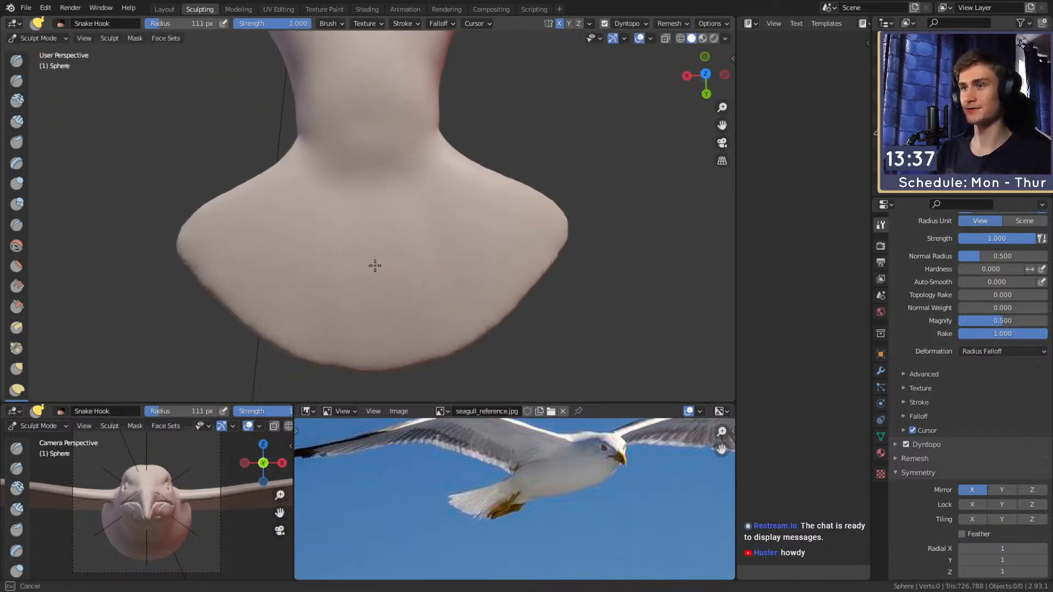
# Carve the transition between the body and the tail base with the Crease brush at a 66 px radius.
pyautogui.moveTo(385, 206)
pyautogui.mouseDown(button='middle')
pyautogui.moveTo(398, 198)
pyautogui.moveTo(368, 222)
pyautogui.mouseUp(button='middle')
pyautogui.press('[')
pyautogui.press('[')
pyautogui.press('[')
pyautogui.press('[')
pyautogui.press('[')
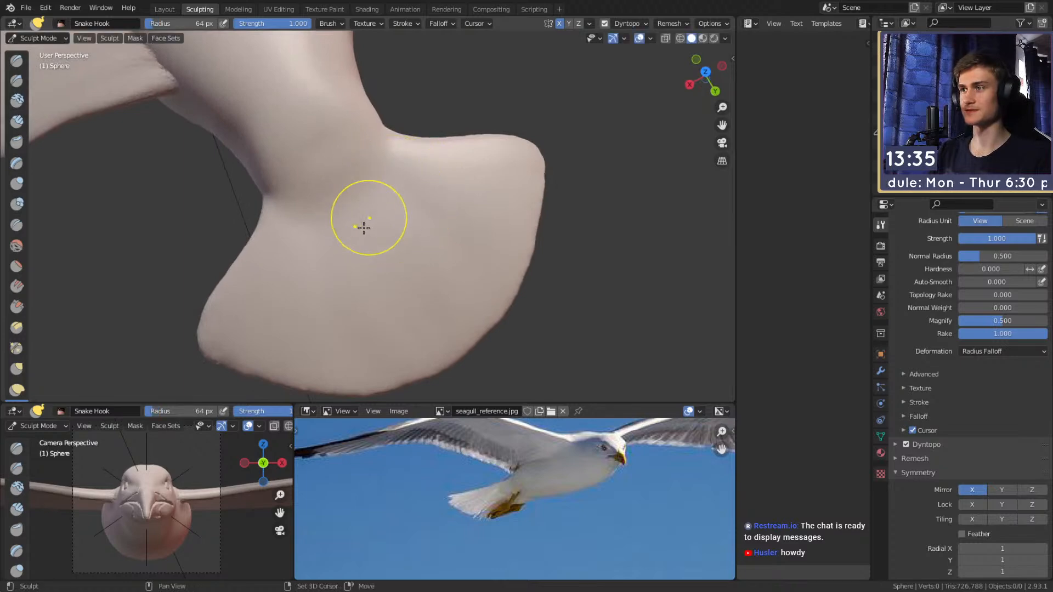
pyautogui.moveTo(307, 187)
pyautogui.mouseDown(button='middle')
pyautogui.moveTo(404, 117)
pyautogui.moveTo(461, 169)
pyautogui.moveTo(557, 64)
pyautogui.moveTo(388, 134)
pyautogui.moveTo(453, 192)
pyautogui.moveTo(447, 146)
pyautogui.moveTo(423, 204)
pyautogui.moveTo(420, 184)
pyautogui.moveTo(396, 203)
pyautogui.mouseUp(button='middle')
pyautogui.hotkey('shift', 'c')
pyautogui.press('f')
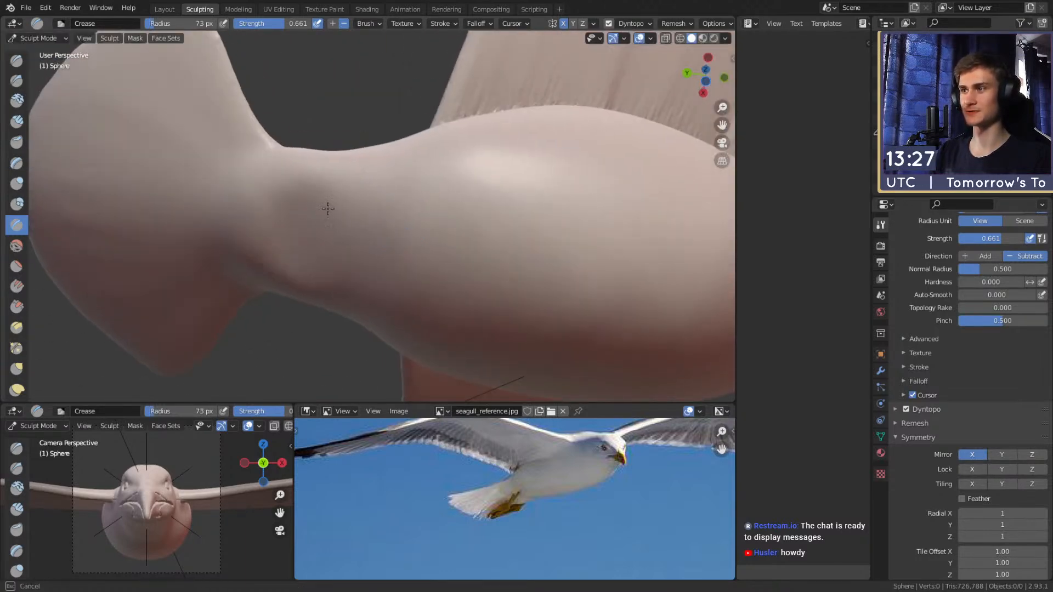
pyautogui.moveTo(431, 253); pyautogui.dragTo(387, 244)
pyautogui.keyDown('shift'); pyautogui.moveTo(384, 241); pyautogui.dragTo(425, 186, button='middle'); pyautogui.keyUp('shift')
pyautogui.press('f')
pyautogui.click(393, 207)
pyautogui.moveTo(351, 220); pyautogui.dragTo(315, 222)
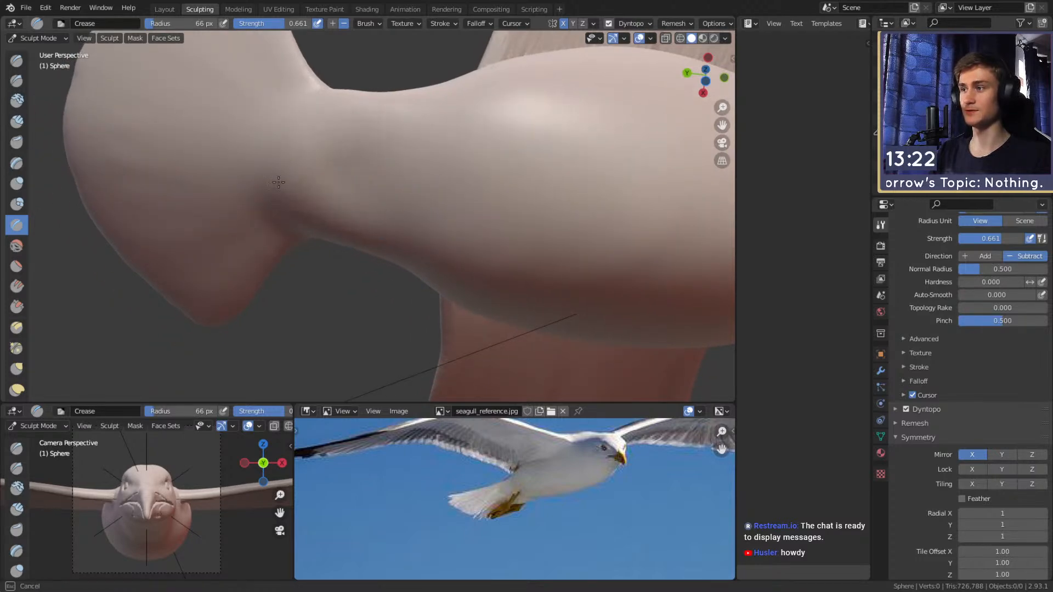
# Build up the top of the tail base with fanned Clay Strips strokes running from the body at a 35 px radius.
pyautogui.moveTo(415, 146)
pyautogui.mouseDown(button='middle')
pyautogui.moveTo(376, 278)
pyautogui.moveTo(455, 281)
pyautogui.moveTo(393, 230)
pyautogui.mouseUp(button='middle')
pyautogui.press('c')
pyautogui.moveTo(353, 202)
pyautogui.mouseDown(button='middle')
pyautogui.moveTo(374, 203)
pyautogui.moveTo(355, 222)
pyautogui.moveTo(373, 199)
pyautogui.mouseUp(button='middle')
pyautogui.press('f')
pyautogui.click(374, 172)
pyautogui.scroll(1, 373, 178)
pyautogui.moveTo(350, 151)
pyautogui.mouseDown()
pyautogui.moveTo(411, 183)
pyautogui.moveTo(399, 178)
pyautogui.moveTo(393, 244)
pyautogui.mouseUp()
pyautogui.moveTo(351, 167); pyautogui.dragTo(371, 288)
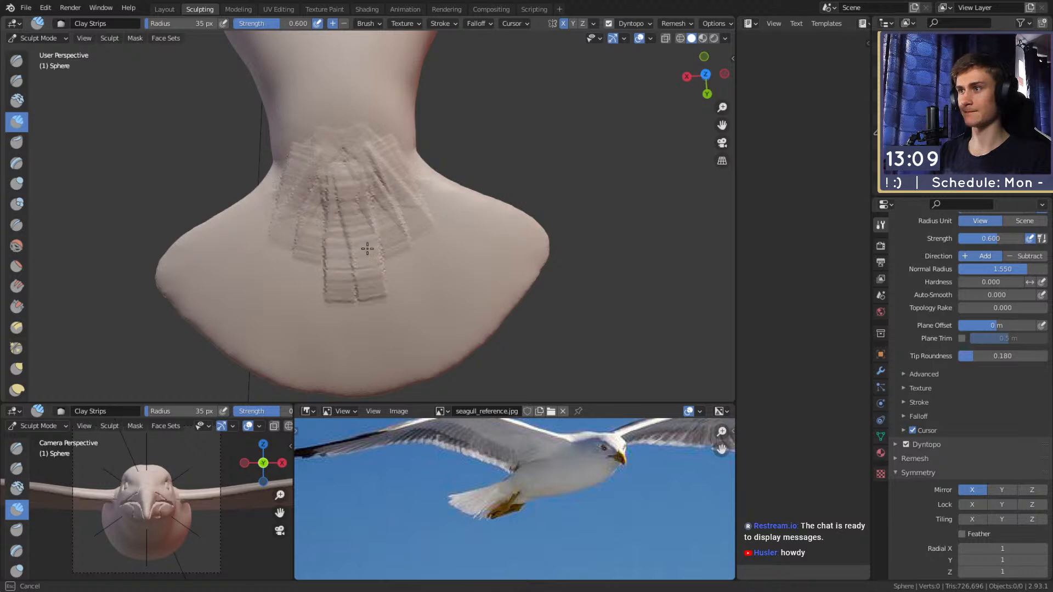
pyautogui.moveTo(407, 223); pyautogui.dragTo(399, 276)
pyautogui.moveTo(385, 164); pyautogui.dragTo(425, 268)
# Widen the clay build-up across the tail base with Clay Strips at strength 0.539 and a 52 px radius.
pyautogui.hotkey('shift', 'f')
pyautogui.click(399, 184)
pyautogui.moveTo(390, 180); pyautogui.dragTo(396, 220)
pyautogui.scroll(4, 396, 220)
pyautogui.press('f')
pyautogui.click(405, 170)
pyautogui.moveTo(382, 108); pyautogui.dragTo(391, 127)
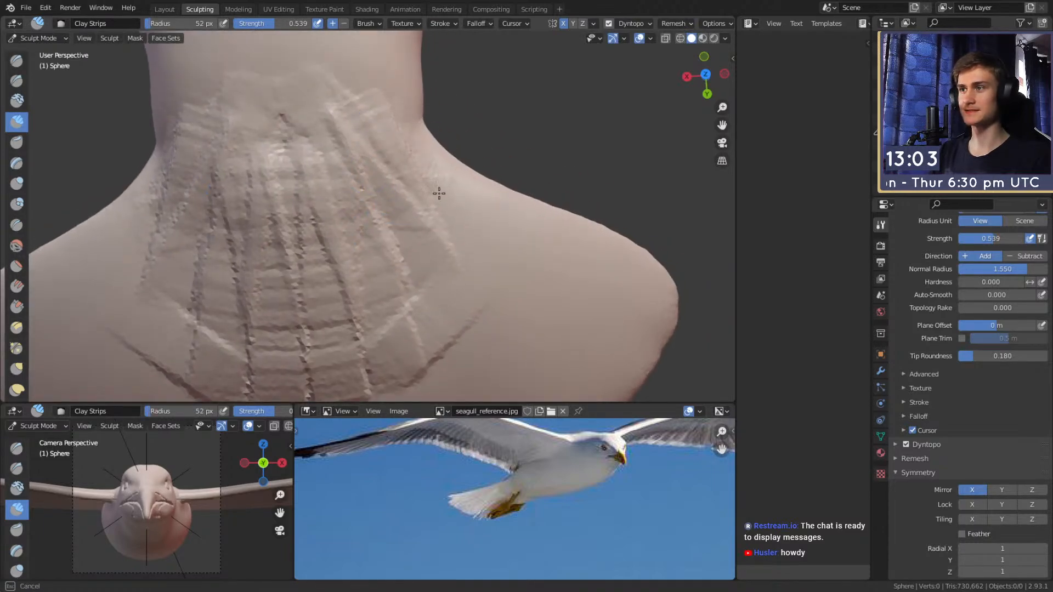
pyautogui.moveTo(481, 261)
pyautogui.mouseDown()
pyautogui.moveTo(412, 234)
pyautogui.moveTo(430, 292)
pyautogui.moveTo(394, 271)
pyautogui.moveTo(376, 303)
pyautogui.moveTo(225, 313)
pyautogui.moveTo(307, 329)
pyautogui.moveTo(291, 164)
pyautogui.moveTo(304, 335)
pyautogui.moveTo(280, 329)
pyautogui.moveTo(244, 241)
pyautogui.moveTo(210, 358)
pyautogui.moveTo(190, 308)
pyautogui.moveTo(211, 219)
pyautogui.mouseUp()
# Smooth the clay strokes over the top of the tail base, enlarging the brush radius to 107 px.
pyautogui.press('f')
pyautogui.click(282, 82)
pyautogui.moveTo(282, 82)
pyautogui.keyDown('shift'); pyautogui.mouseDown()
pyautogui.moveTo(232, 223)
pyautogui.moveTo(179, 171)
pyautogui.moveTo(165, 211)
pyautogui.mouseUp(); pyautogui.keyUp('shift')
pyautogui.moveTo(269, 220)
pyautogui.keyDown('alt'); pyautogui.mouseDown()
pyautogui.moveTo(285, 165)
pyautogui.moveTo(321, 127)
pyautogui.moveTo(343, 190)
pyautogui.mouseUp(); pyautogui.keyUp('alt')
pyautogui.press('f')
pyautogui.click(347, 196)
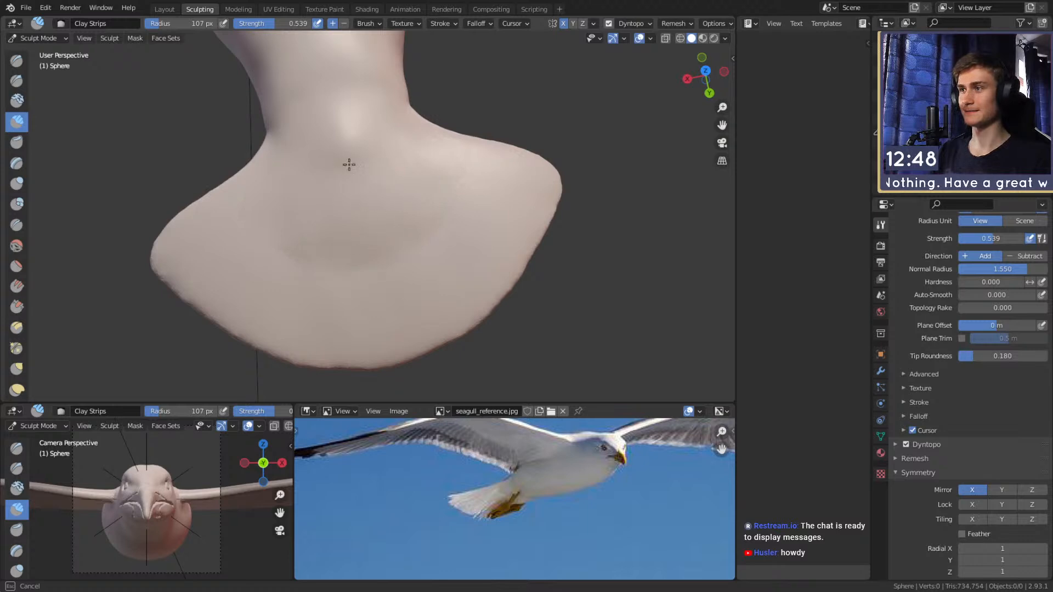
# Check the underside of the tail and enable Front Faces Only in the Clay Strips brush's advanced settings.
pyautogui.keyDown('alt'); pyautogui.moveTo(359, 207); pyautogui.dragTo(365, 184); pyautogui.keyUp('alt')
pyautogui.keyDown('ctrl'); pyautogui.keyDown('alt'); pyautogui.moveTo(365, 184); pyautogui.dragTo(378, 120); pyautogui.keyUp('alt'); pyautogui.keyUp('ctrl')
pyautogui.keyDown('alt'); pyautogui.moveTo(376, 268); pyautogui.dragTo(397, 201); pyautogui.keyUp('alt')
pyautogui.press('f')
pyautogui.click(387, 203)
pyautogui.click(907, 373)
pyautogui.scroll(-3, 943, 417)
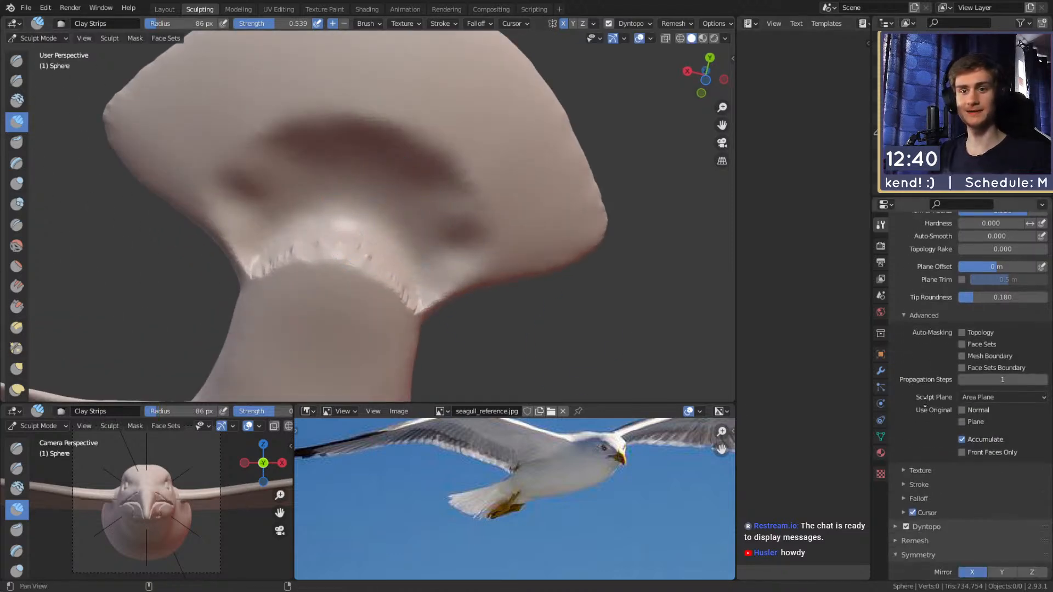
# Smooth the underside of the tail where it joins the body at a 102 px brush radius.
pyautogui.moveTo(345, 227)
pyautogui.keyDown('ctrl'); pyautogui.keyDown('alt'); pyautogui.mouseDown()
pyautogui.moveTo(376, 216)
pyautogui.moveTo(365, 202)
pyautogui.moveTo(407, 199)
pyautogui.moveTo(448, 277)
pyautogui.moveTo(423, 233)
pyautogui.moveTo(360, 193)
pyautogui.moveTo(362, 225)
pyautogui.moveTo(408, 257)
pyautogui.moveTo(438, 258)
pyautogui.moveTo(510, 227)
pyautogui.moveTo(439, 253)
pyautogui.moveTo(369, 171)
pyautogui.moveTo(379, 104)
pyautogui.moveTo(351, 208)
pyautogui.moveTo(422, 165)
pyautogui.moveTo(433, 203)
pyautogui.moveTo(450, 214)
pyautogui.moveTo(330, 159)
pyautogui.moveTo(324, 93)
pyautogui.moveTo(357, 181)
pyautogui.moveTo(332, 114)
pyautogui.moveTo(297, 181)
pyautogui.moveTo(211, 222)
pyautogui.moveTo(198, 214)
pyautogui.moveTo(192, 198)
pyautogui.moveTo(278, 238)
pyautogui.moveTo(307, 185)
pyautogui.moveTo(315, 236)
pyautogui.moveTo(336, 184)
pyautogui.moveTo(329, 252)
pyautogui.moveTo(329, 102)
pyautogui.moveTo(307, 142)
pyautogui.moveTo(280, 109)
pyautogui.moveTo(226, 157)
pyautogui.moveTo(219, 187)
pyautogui.moveTo(277, 134)
pyautogui.moveTo(279, 192)
pyautogui.moveTo(395, 98)
pyautogui.moveTo(351, 219)
pyautogui.moveTo(322, 156)
pyautogui.mouseUp(); pyautogui.keyUp('alt'); pyautogui.keyUp('ctrl')
pyautogui.press('f')
pyautogui.click(368, 208)
pyautogui.press('f')
pyautogui.click(377, 129)
pyautogui.moveTo(376, 129)
pyautogui.keyDown('shift'); pyautogui.mouseDown()
pyautogui.moveTo(329, 110)
pyautogui.moveTo(357, 85)
pyautogui.moveTo(209, 184)
pyautogui.moveTo(176, 189)
pyautogui.moveTo(242, 247)
pyautogui.moveTo(252, 183)
pyautogui.moveTo(349, 168)
pyautogui.moveTo(385, 179)
pyautogui.mouseUp(); pyautogui.keyUp('shift')
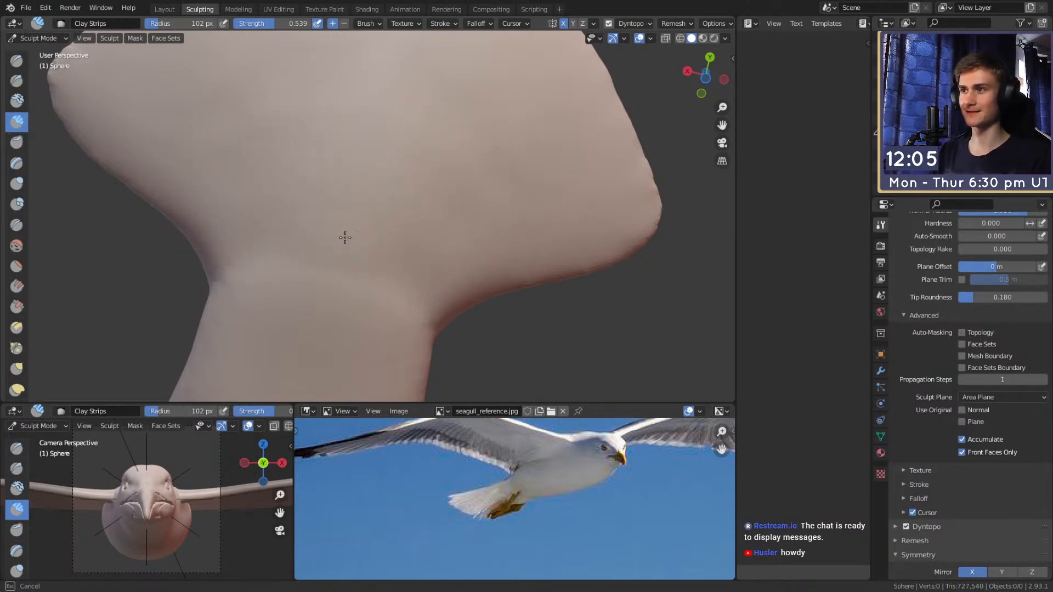
pyautogui.moveTo(359, 339)
pyautogui.keyDown('shift'); pyautogui.mouseDown()
pyautogui.moveTo(364, 357)
pyautogui.moveTo(347, 176)
pyautogui.mouseUp(); pyautogui.keyUp('shift')
# Smooth the ridges along the seam between the wing and the body's upper side at a 71 px radius.
pyautogui.scroll(-5, 347, 176)
pyautogui.moveTo(388, 200)
pyautogui.keyDown('shift'); pyautogui.mouseDown(button='middle')
pyautogui.moveTo(424, 245)
pyautogui.moveTo(360, 183)
pyautogui.mouseUp(button='middle'); pyautogui.keyUp('shift')
pyautogui.scroll(4, 381, 198)
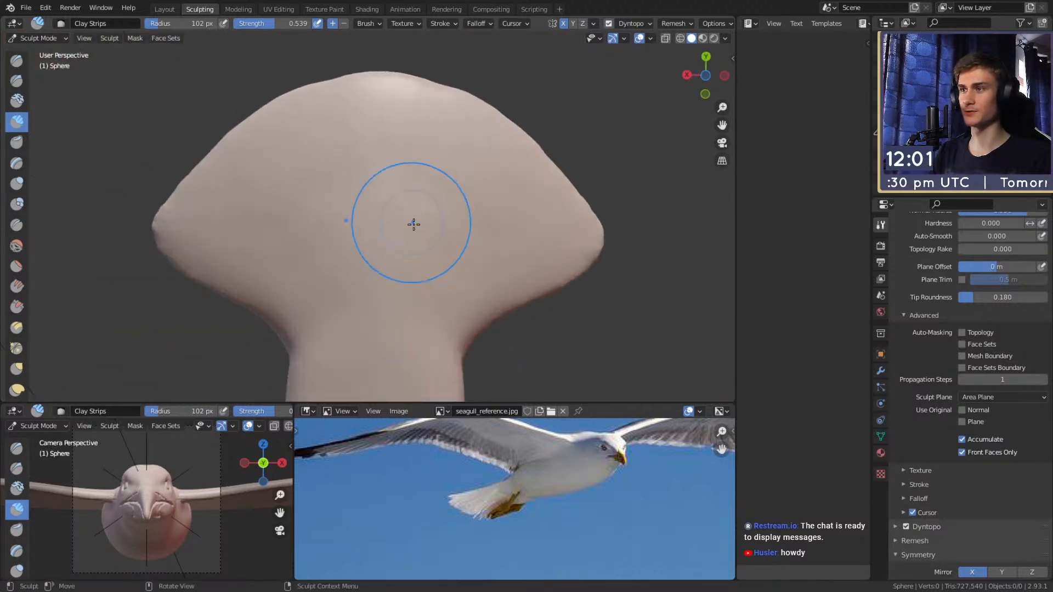
pyautogui.moveTo(400, 148)
pyautogui.mouseDown(button='middle')
pyautogui.moveTo(452, 203)
pyautogui.moveTo(299, 173)
pyautogui.moveTo(413, 195)
pyautogui.moveTo(362, 184)
pyautogui.mouseUp(button='middle')
pyautogui.press('f')
pyautogui.click(412, 194)
pyautogui.moveTo(446, 176)
pyautogui.mouseDown(button='middle')
pyautogui.moveTo(376, 214)
pyautogui.moveTo(315, 285)
pyautogui.mouseUp(button='middle')
pyautogui.scroll(4, 393, 233)
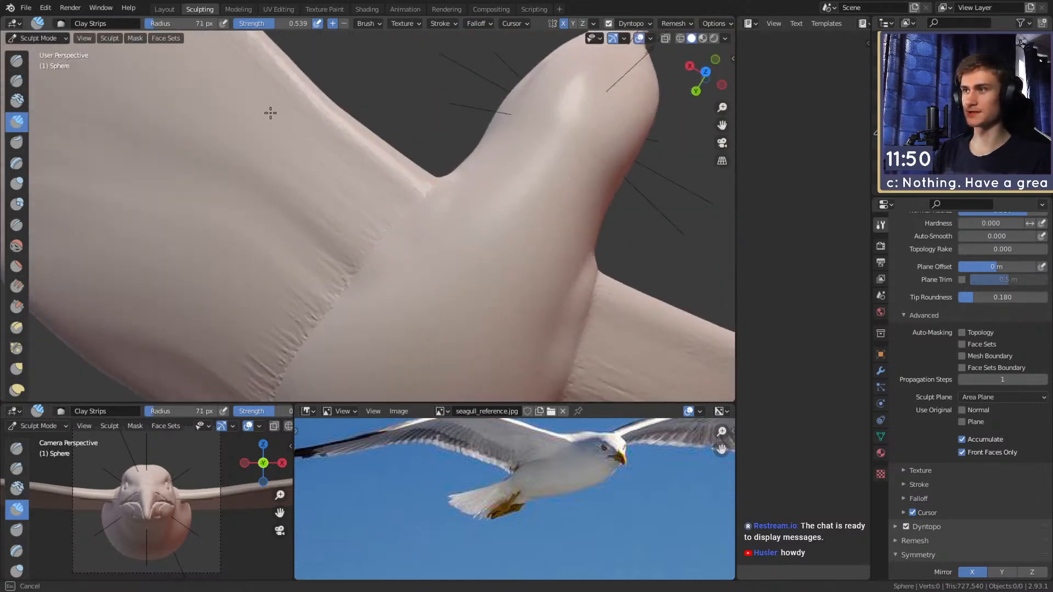
pyautogui.keyDown('shift'); pyautogui.moveTo(277, 108); pyautogui.dragTo(365, 130, button='middle'); pyautogui.keyUp('shift')
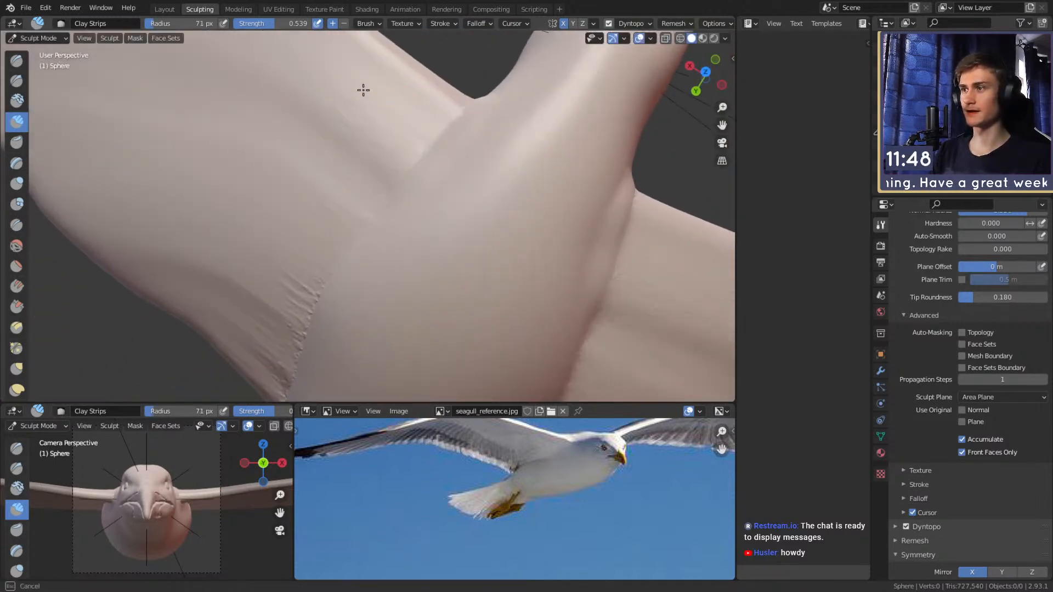
pyautogui.keyDown('shift'); pyautogui.moveTo(363, 90); pyautogui.dragTo(361, 197); pyautogui.keyUp('shift')
pyautogui.keyDown('shift'); pyautogui.moveTo(362, 206); pyautogui.dragTo(400, 100, button='middle'); pyautogui.keyUp('shift')
pyautogui.moveTo(378, 139)
pyautogui.keyDown('shift'); pyautogui.mouseDown()
pyautogui.moveTo(336, 268)
pyautogui.moveTo(354, 250)
pyautogui.mouseUp(); pyautogui.keyUp('shift')
# Switch to the Grab brush and set its radius to 165 px for the body and wing-root profile.
pyautogui.moveTo(369, 230)
pyautogui.mouseDown(button='middle')
pyautogui.moveTo(450, 130)
pyautogui.moveTo(345, 133)
pyautogui.mouseUp(button='middle')
pyautogui.press('g')
pyautogui.moveTo(351, 170)
pyautogui.keyDown('alt'); pyautogui.mouseDown()
pyautogui.moveTo(466, 137)
pyautogui.moveTo(433, 189)
pyautogui.moveTo(389, 193)
pyautogui.moveTo(367, 178)
pyautogui.mouseUp(); pyautogui.keyUp('alt')
pyautogui.press('f')
pyautogui.click(376, 190)
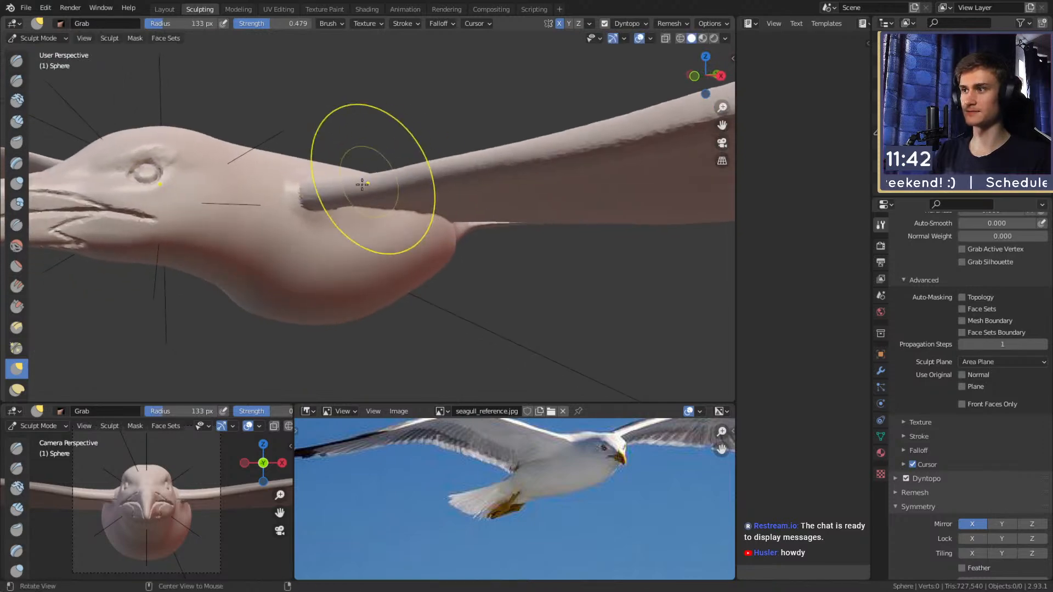
pyautogui.moveTo(365, 194); pyautogui.dragTo(353, 193, button='middle')
pyautogui.press('f')
pyautogui.click(343, 196)
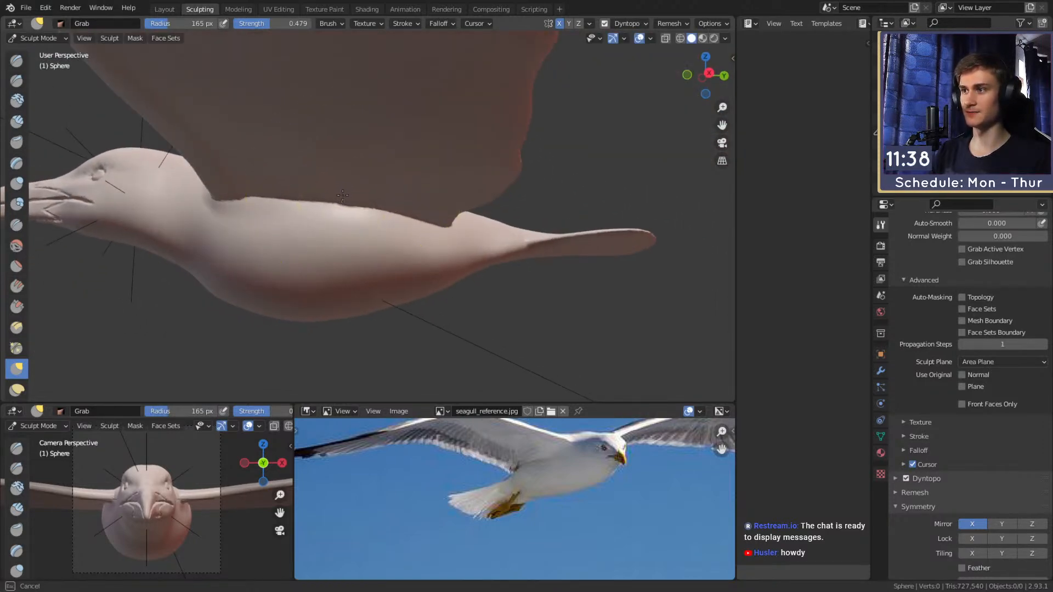
pyautogui.moveTo(399, 203)
pyautogui.mouseDown(button='middle')
pyautogui.moveTo(390, 222)
pyautogui.moveTo(411, 212)
pyautogui.moveTo(358, 214)
pyautogui.moveTo(364, 196)
pyautogui.moveTo(458, 193)
pyautogui.moveTo(367, 208)
pyautogui.moveTo(391, 259)
pyautogui.mouseUp(button='middle')
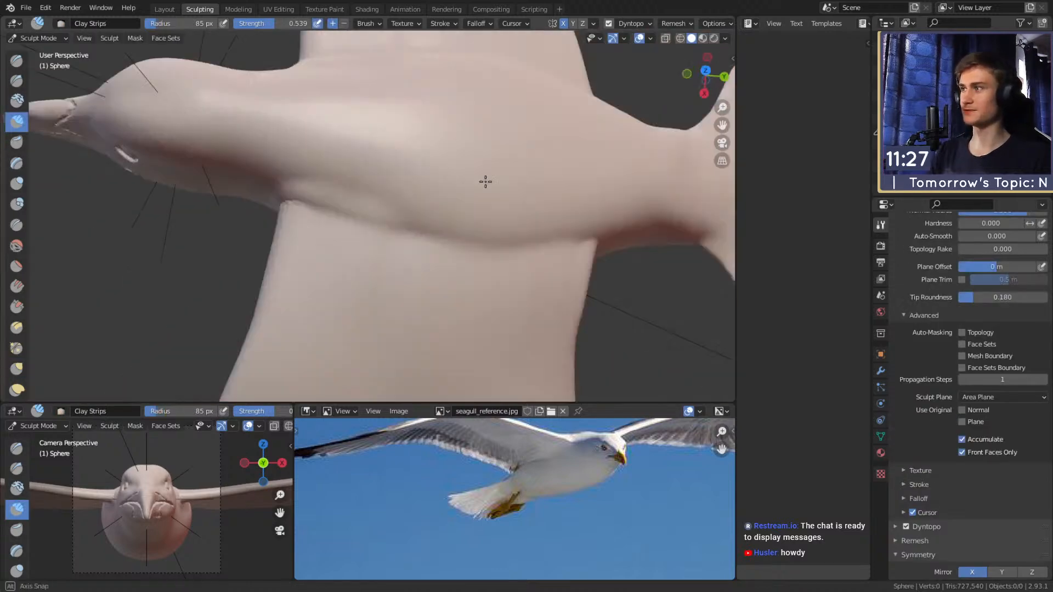
# Build up the top of the wing root along its leading edge with Clay Strips at a 47 px radius.
pyautogui.moveTo(485, 181)
pyautogui.mouseDown(button='middle')
pyautogui.moveTo(421, 212)
pyautogui.moveTo(446, 176)
pyautogui.moveTo(378, 228)
pyautogui.mouseUp(button='middle')
pyautogui.press('f')
pyautogui.click(359, 238)
pyautogui.moveTo(359, 237)
pyautogui.mouseDown()
pyautogui.moveTo(336, 225)
pyautogui.moveTo(364, 245)
pyautogui.moveTo(411, 252)
pyautogui.moveTo(445, 229)
pyautogui.mouseUp()
pyautogui.keyDown('shift'); pyautogui.moveTo(414, 212); pyautogui.dragTo(411, 233, button='middle'); pyautogui.keyUp('shift')
pyautogui.moveTo(358, 249)
pyautogui.mouseDown()
pyautogui.moveTo(329, 203)
pyautogui.moveTo(327, 264)
pyautogui.mouseUp()
pyautogui.moveTo(323, 170)
pyautogui.mouseDown()
pyautogui.moveTo(317, 271)
pyautogui.moveTo(371, 242)
pyautogui.moveTo(418, 242)
pyautogui.mouseUp()
pyautogui.moveTo(418, 242); pyautogui.dragTo(360, 214, button='middle')
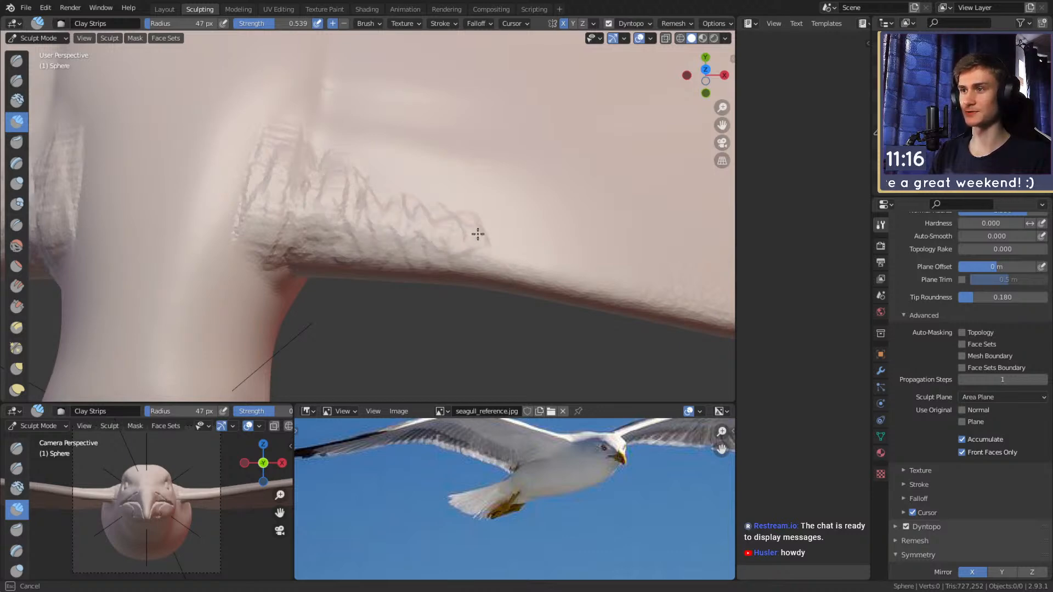
pyautogui.moveTo(529, 252); pyautogui.dragTo(562, 252)
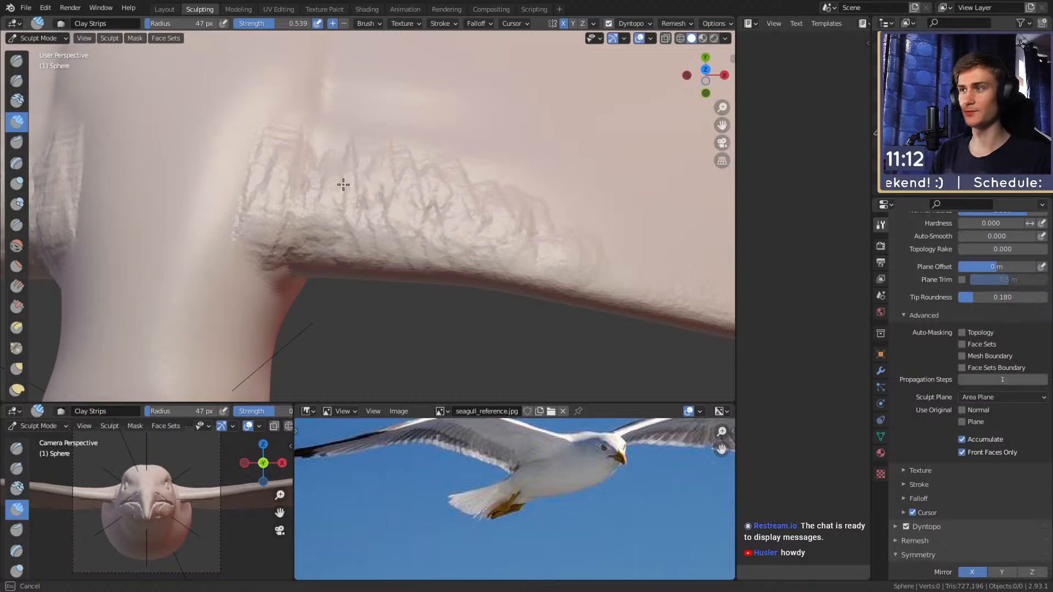
pyautogui.moveTo(314, 176); pyautogui.dragTo(314, 164)
# Smooth the added clay on the wing root and leading edge at a 102 px brush radius.
pyautogui.press('f')
pyautogui.click(341, 120)
pyautogui.moveTo(340, 97)
pyautogui.keyDown('shift'); pyautogui.mouseDown()
pyautogui.moveTo(262, 198)
pyautogui.moveTo(503, 212)
pyautogui.mouseUp(); pyautogui.keyUp('shift')
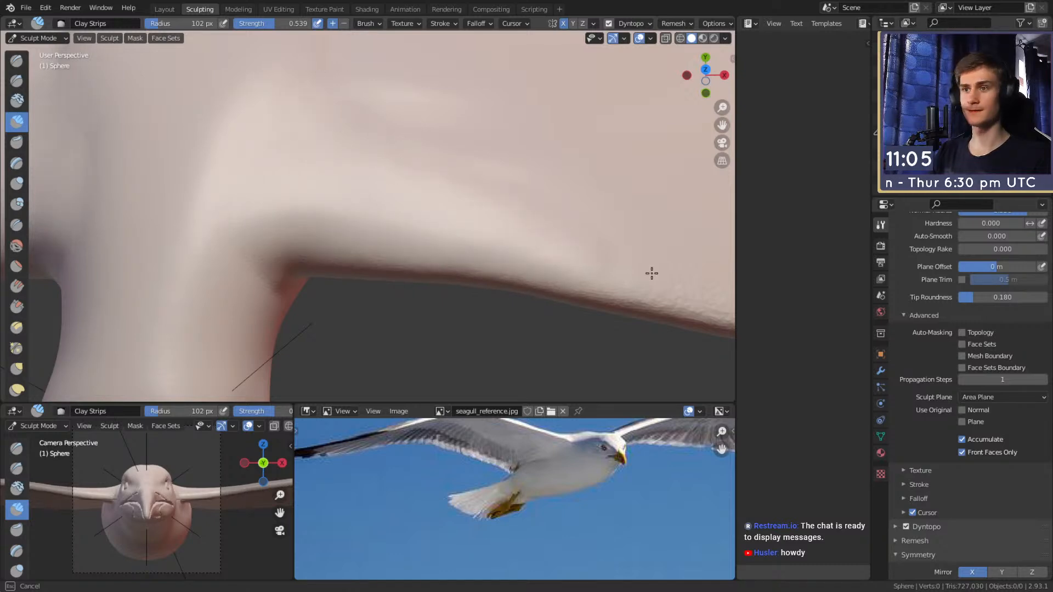
pyautogui.moveTo(446, 169)
pyautogui.mouseDown(button='middle')
pyautogui.moveTo(468, 212)
pyautogui.moveTo(393, 204)
pyautogui.moveTo(362, 242)
pyautogui.mouseUp(button='middle')
pyautogui.moveTo(374, 337)
pyautogui.mouseDown(button='middle')
pyautogui.moveTo(381, 238)
pyautogui.moveTo(357, 151)
pyautogui.mouseUp(button='middle')
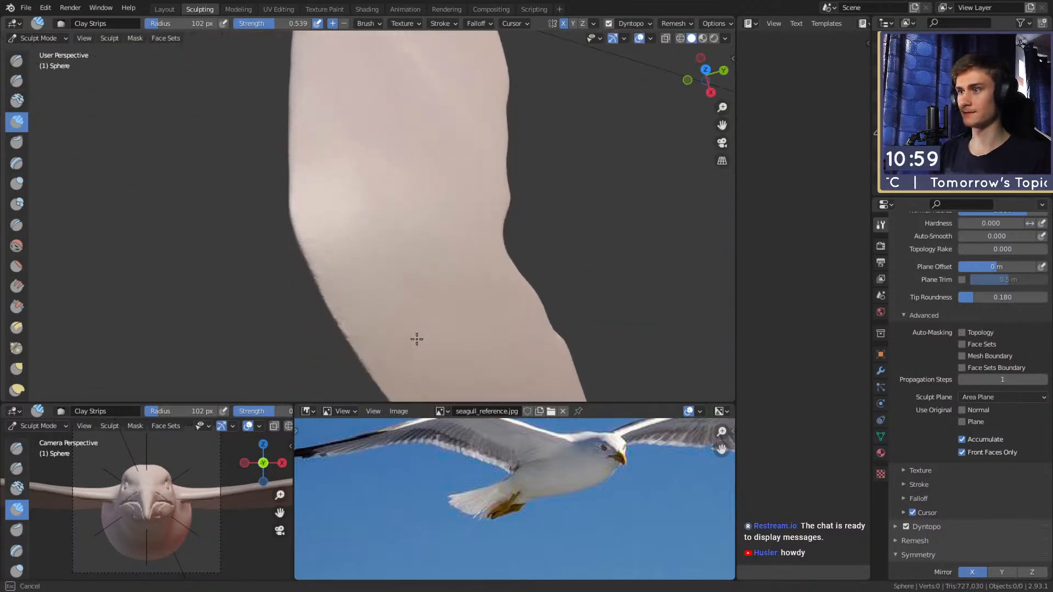
pyautogui.moveTo(434, 299)
pyautogui.mouseDown(button='middle')
pyautogui.moveTo(409, 166)
pyautogui.moveTo(439, 203)
pyautogui.moveTo(494, 228)
pyautogui.moveTo(318, 252)
pyautogui.moveTo(474, 221)
pyautogui.moveTo(444, 188)
pyautogui.moveTo(390, 244)
pyautogui.mouseUp(button='middle')
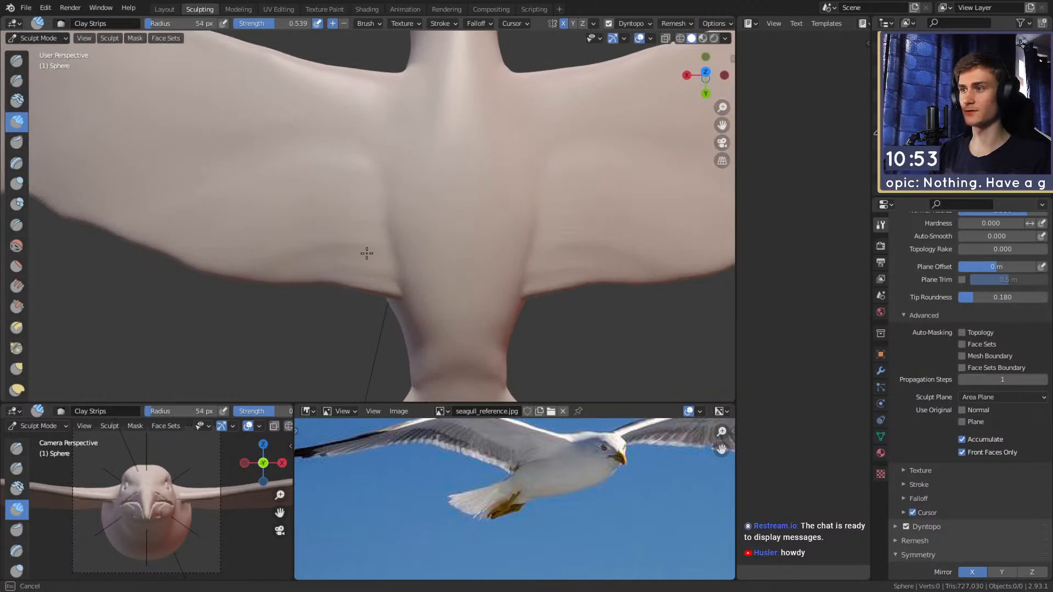
# Mask a mirrored pair of round leg spots on the rear belly with the Mask brush at a 29 px radius.
pyautogui.scroll(-6, 429, 199)
pyautogui.moveTo(429, 199)
pyautogui.mouseDown(button='middle')
pyautogui.moveTo(617, 194)
pyautogui.moveTo(640, 211)
pyautogui.moveTo(435, 117)
pyautogui.moveTo(418, 167)
pyautogui.moveTo(461, 139)
pyautogui.moveTo(463, 162)
pyautogui.moveTo(330, 151)
pyautogui.mouseUp(button='middle')
pyautogui.scroll(5, 435, 118)
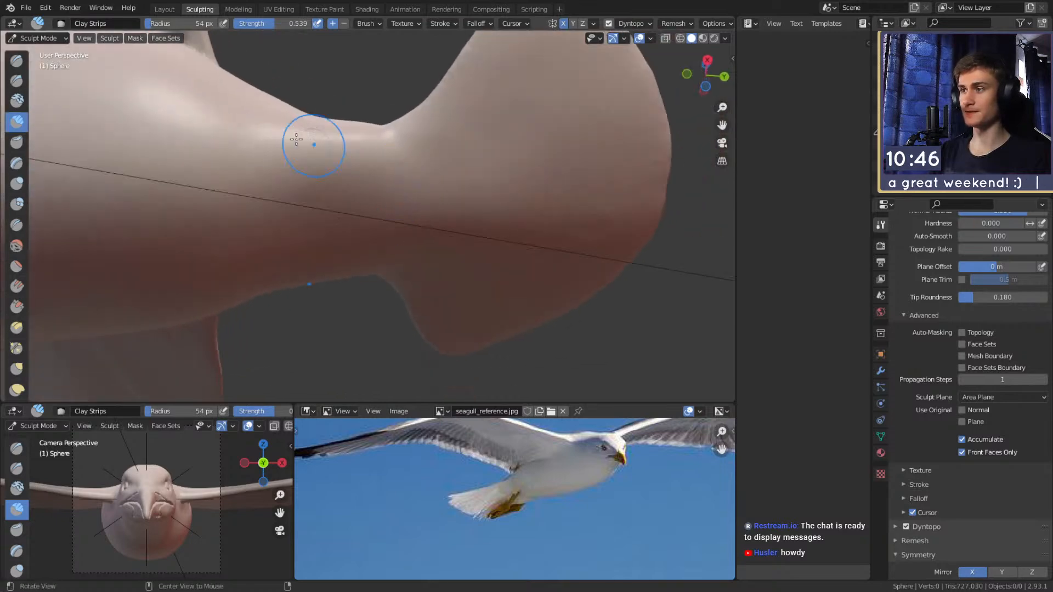
pyautogui.moveTo(378, 197)
pyautogui.mouseDown(button='middle')
pyautogui.moveTo(385, 122)
pyautogui.moveTo(399, 179)
pyautogui.moveTo(377, 207)
pyautogui.moveTo(360, 217)
pyautogui.moveTo(305, 146)
pyautogui.moveTo(373, 209)
pyautogui.moveTo(346, 237)
pyautogui.moveTo(318, 201)
pyautogui.mouseUp(button='middle')
pyautogui.press('m')
pyautogui.press('[')
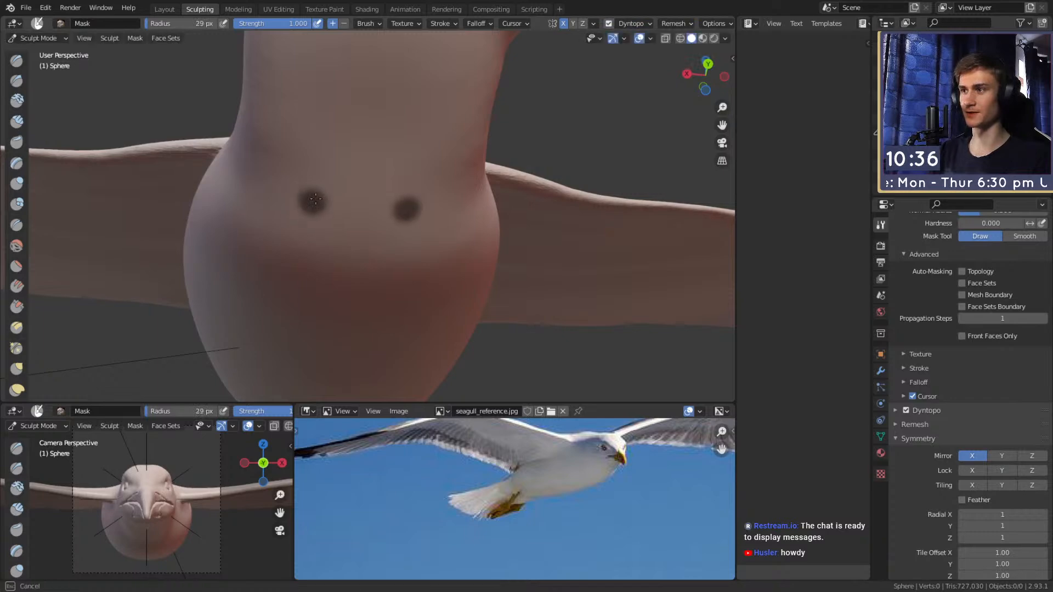
pyautogui.moveTo(321, 209)
pyautogui.mouseDown(button='middle')
pyautogui.moveTo(446, 169)
pyautogui.moveTo(446, 203)
pyautogui.moveTo(332, 135)
pyautogui.moveTo(368, 170)
pyautogui.mouseUp(button='middle')
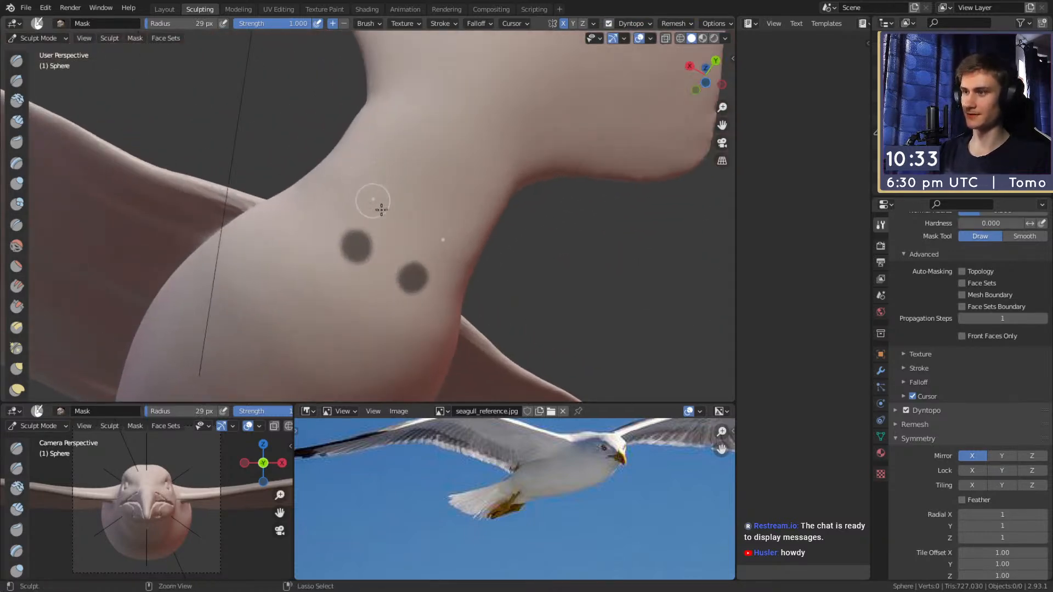
pyautogui.hotkey('ctrl', 'z')
pyautogui.moveTo(353, 228); pyautogui.dragTo(324, 235, button='middle')
pyautogui.moveTo(355, 263); pyautogui.dragTo(348, 267)
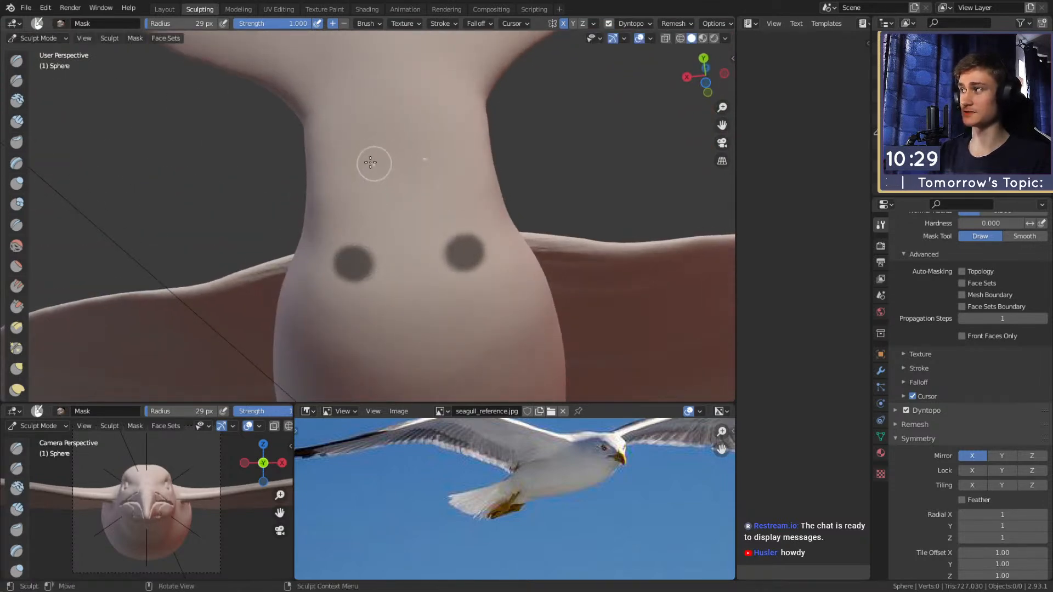
# Invert the mask and try to pull the legs out down and backward with Snake Hook at a 202 px radius.
pyautogui.hotkey('ctrl', 'i')
pyautogui.press('k')
pyautogui.moveTo(388, 223)
pyautogui.mouseDown(button='middle')
pyautogui.moveTo(384, 254)
pyautogui.moveTo(392, 246)
pyautogui.moveTo(378, 249)
pyautogui.moveTo(347, 215)
pyautogui.mouseUp(button='middle')
pyautogui.press('f')
pyautogui.click(496, 239)
pyautogui.press('f')
pyautogui.click(453, 204)
pyautogui.moveTo(334, 198); pyautogui.dragTo(348, 201)
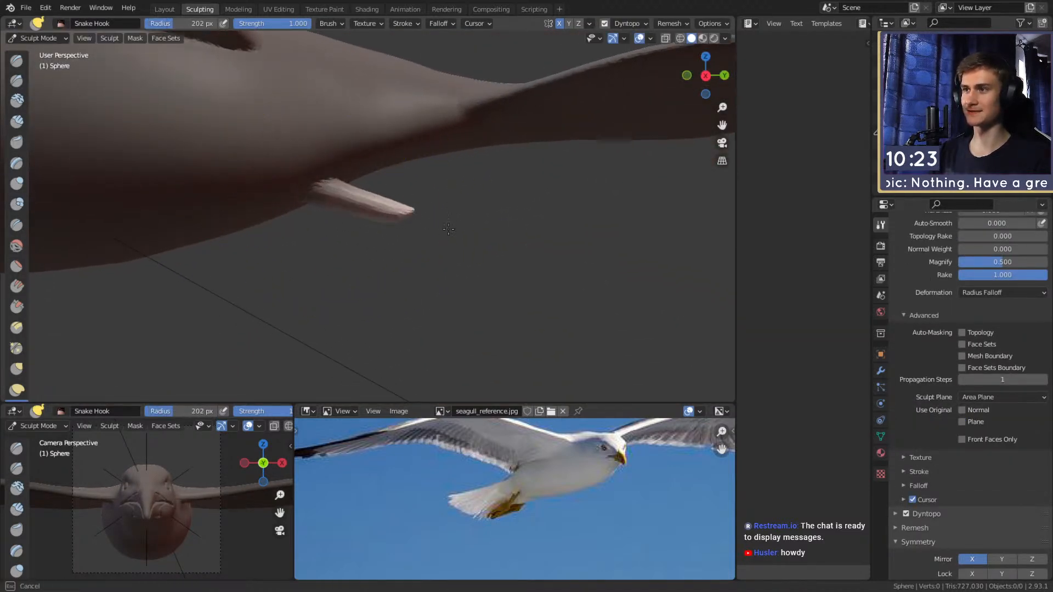
pyautogui.moveTo(459, 233); pyautogui.dragTo(461, 231)
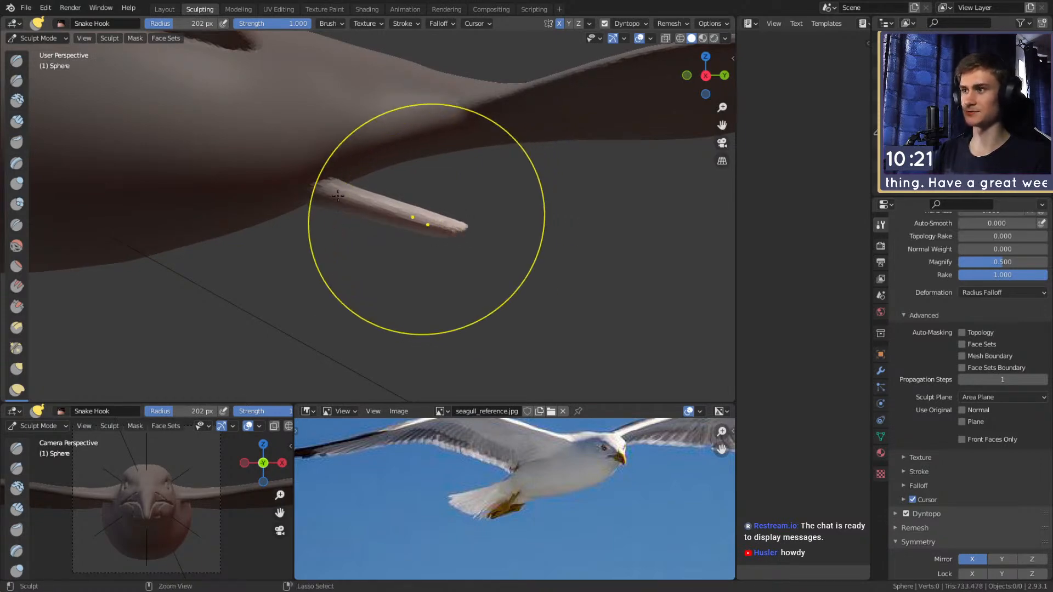
pyautogui.hotkey('ctrl', 'z')
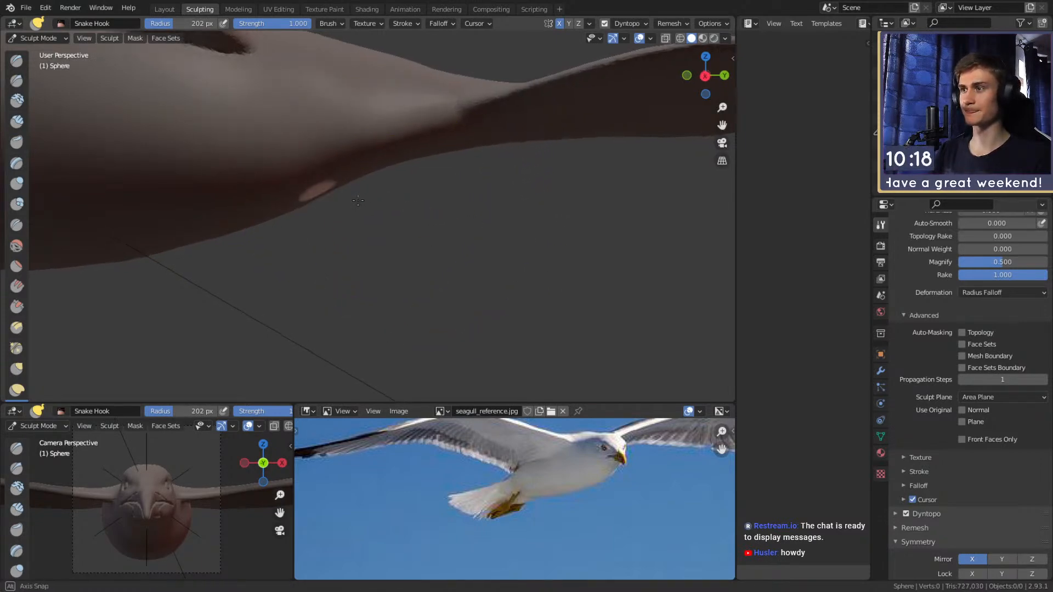
# Pull the unmasked leg spots straight back beneath the tail with Snake Hook at a 202 px radius.
pyautogui.moveTo(317, 194); pyautogui.dragTo(432, 192)
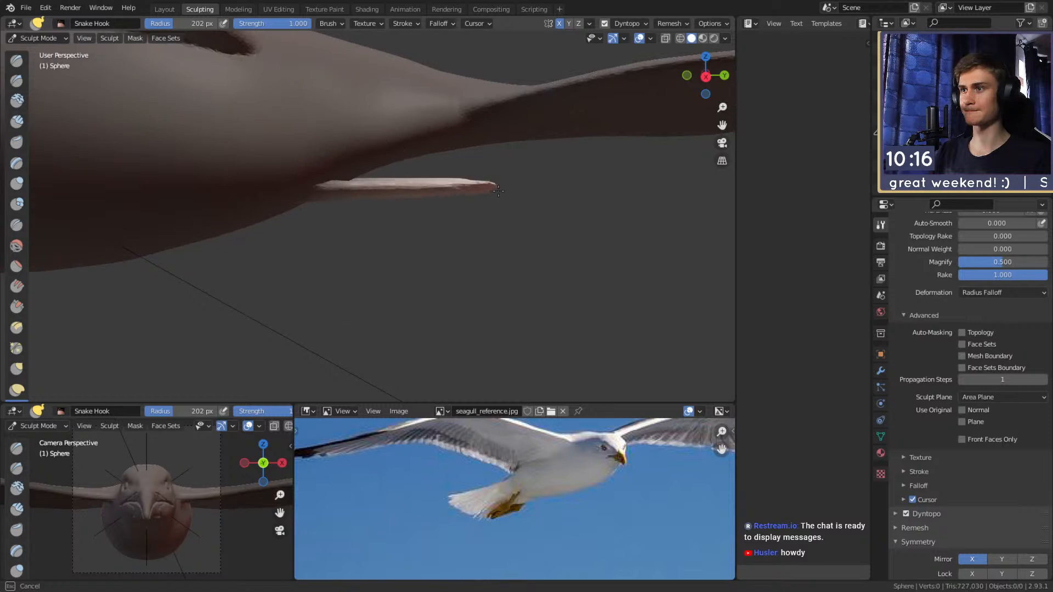
pyautogui.moveTo(502, 192); pyautogui.dragTo(499, 190)
pyautogui.moveTo(489, 180)
pyautogui.mouseDown(button='middle')
pyautogui.moveTo(353, 155)
pyautogui.moveTo(337, 201)
pyautogui.mouseUp(button='middle')
pyautogui.moveTo(337, 201)
pyautogui.mouseDown(button='middle')
pyautogui.moveTo(473, 225)
pyautogui.moveTo(388, 199)
pyautogui.mouseUp(button='middle')
pyautogui.press('F3')
pyautogui.write('m')
pyautogui.press('Escape')
pyautogui.moveTo(384, 191); pyautogui.dragTo(398, 198, button='middle')
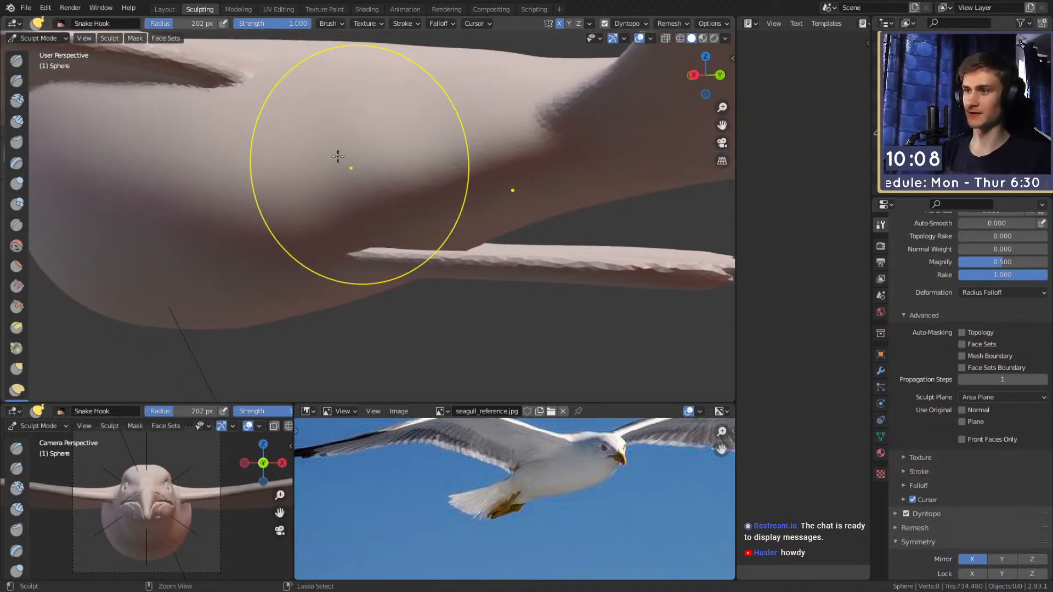
# Toggle the mask inversion repeatedly, then undo the leg pull and inversions back to the two masked leg spots.
pyautogui.hotkey('ctrl', 'i')
pyautogui.hotkey('ctrl', 'i')
pyautogui.hotkey('ctrl', 'i')
pyautogui.hotkey('ctrl', 'i')
pyautogui.hotkey('ctrl', 'i')
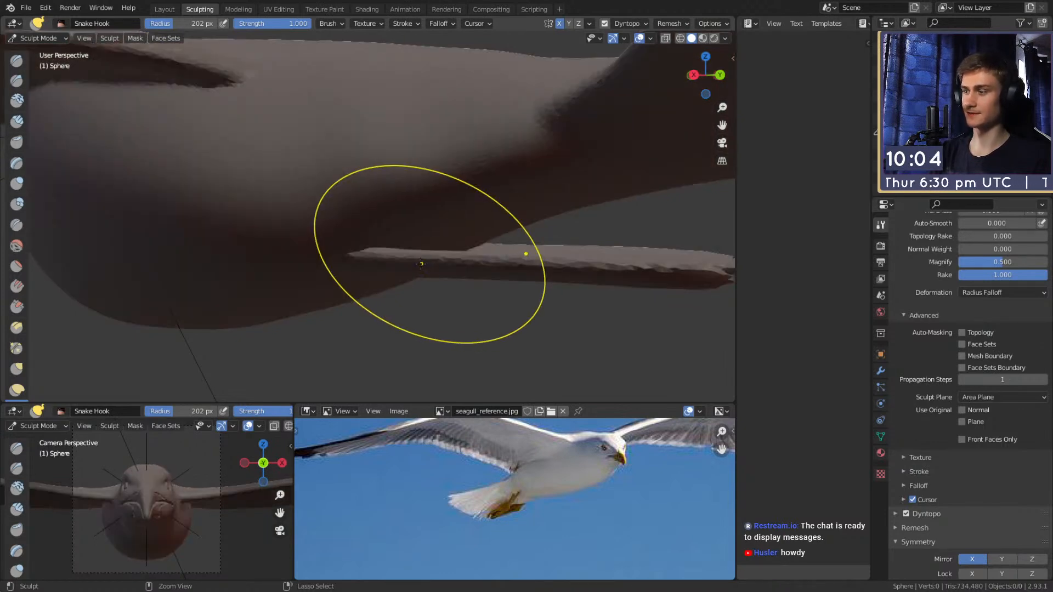
pyautogui.hotkey('ctrl', 'i')
pyautogui.hotkey('ctrl', 'i')
pyautogui.hotkey('ctrl', 'z')
pyautogui.hotkey('ctrl', 'z')
pyautogui.hotkey('ctrl', 'z')
pyautogui.hotkey('ctrl', 'z')
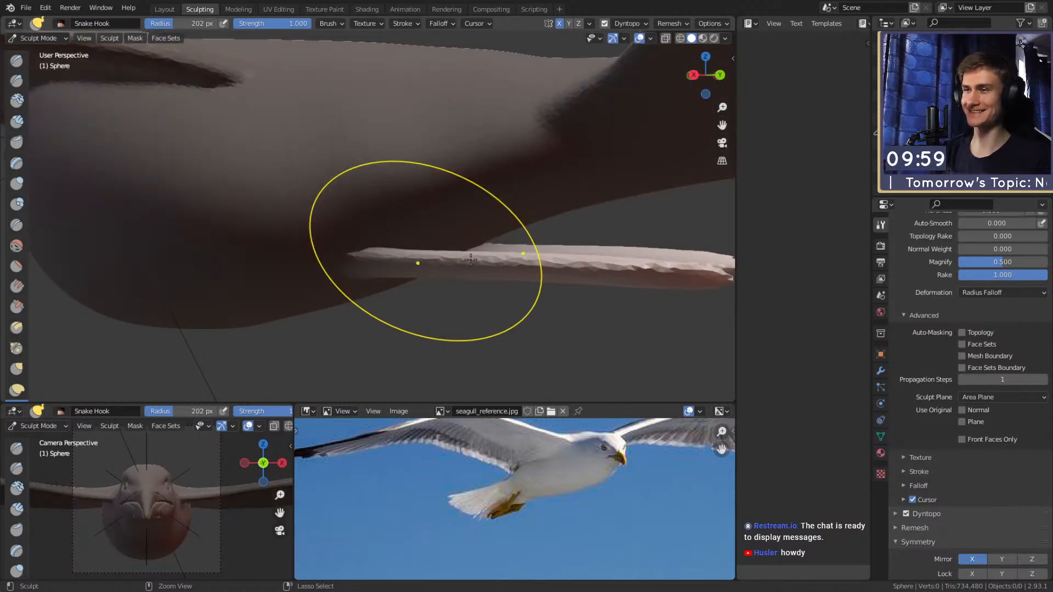
pyautogui.hotkey('ctrl', 'z')
# Enlarge the leg spots on the belly with the Mask brush at a 46 px radius and invert the mask.
pyautogui.moveTo(470, 247); pyautogui.dragTo(381, 166, button='middle')
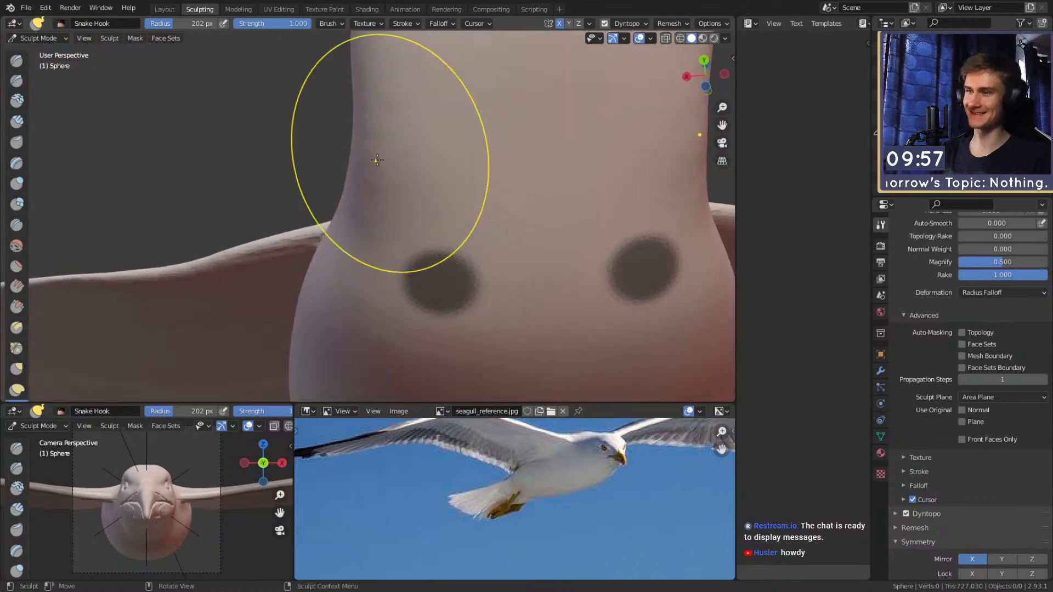
pyautogui.press('m')
pyautogui.press('f')
pyautogui.click(383, 238)
pyautogui.moveTo(438, 246)
pyautogui.keyDown('shift'); pyautogui.mouseDown(button='middle')
pyautogui.moveTo(383, 213)
pyautogui.moveTo(392, 220)
pyautogui.mouseUp(button='middle'); pyautogui.keyUp('shift')
pyautogui.press('f')
pyautogui.click(376, 227)
pyautogui.moveTo(399, 245)
pyautogui.mouseDown()
pyautogui.moveTo(389, 212)
pyautogui.moveTo(379, 222)
pyautogui.mouseUp()
pyautogui.moveTo(392, 207); pyautogui.dragTo(535, 266, button='middle')
pyautogui.moveTo(525, 229); pyautogui.dragTo(509, 222, button='middle')
pyautogui.hotkey('ctrl', 'i')
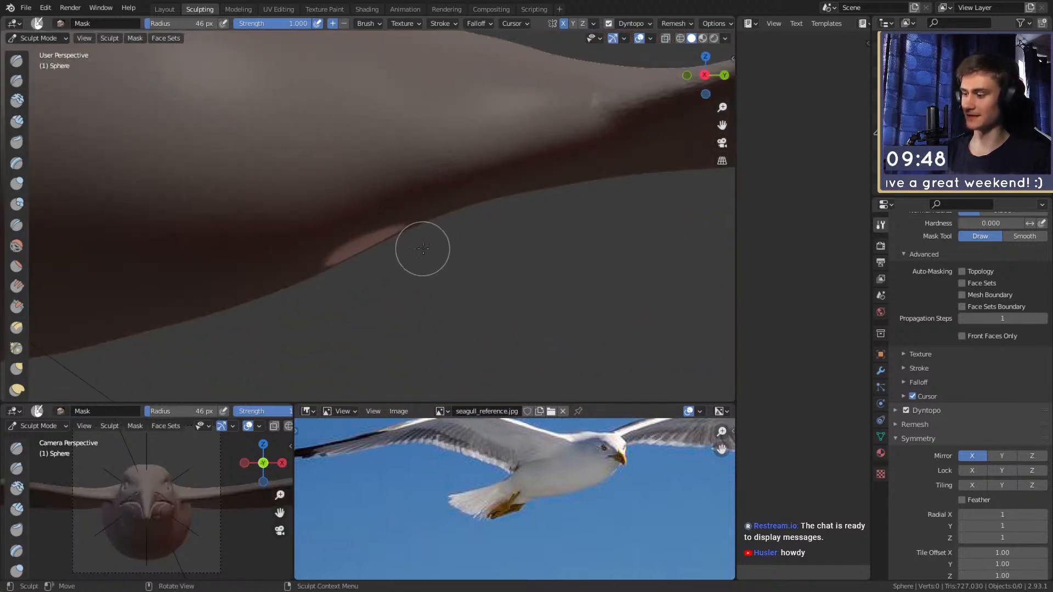
# Pull thicker legs back beneath the tail from the unmasked spots with Snake Hook at a 210 px radius.
pyautogui.press('k')
pyautogui.moveTo(430, 224)
pyautogui.mouseDown(button='middle')
pyautogui.moveTo(435, 208)
pyautogui.moveTo(462, 213)
pyautogui.mouseUp(button='middle')
pyautogui.press('f')
pyautogui.click(460, 218)
pyautogui.press('f')
pyautogui.click(488, 214)
pyautogui.moveTo(309, 220); pyautogui.dragTo(352, 216)
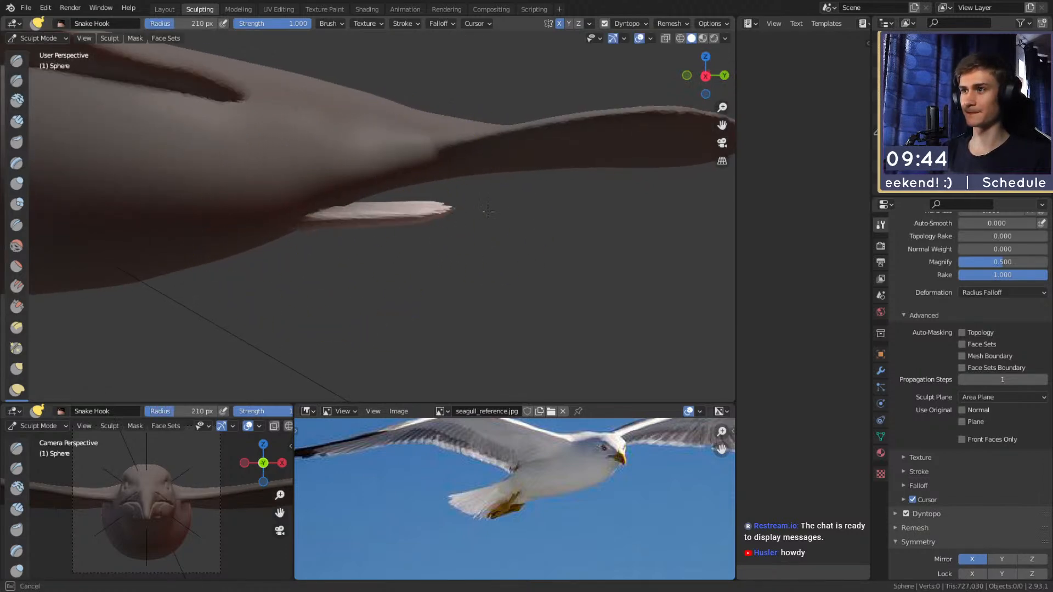
# Widen the ends of both legs into flat feet with Snake Hook at a radius of about 76 to 91 px.
pyautogui.moveTo(479, 204); pyautogui.dragTo(387, 215, button='middle')
pyautogui.press('f')
pyautogui.click(411, 192)
pyautogui.press('f')
pyautogui.click(384, 200)
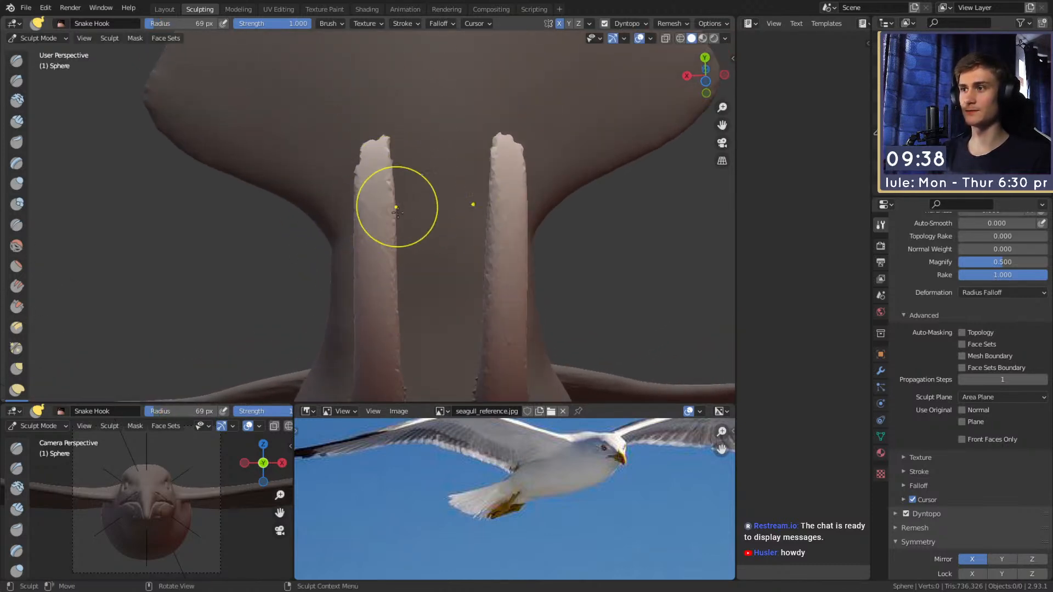
pyautogui.scroll(1, 389, 202)
pyautogui.press('f')
pyautogui.click(400, 196)
pyautogui.press('f')
pyautogui.click(407, 194)
pyautogui.moveTo(388, 174)
pyautogui.mouseDown(button='middle')
pyautogui.moveTo(400, 137)
pyautogui.moveTo(377, 164)
pyautogui.mouseUp(button='middle')
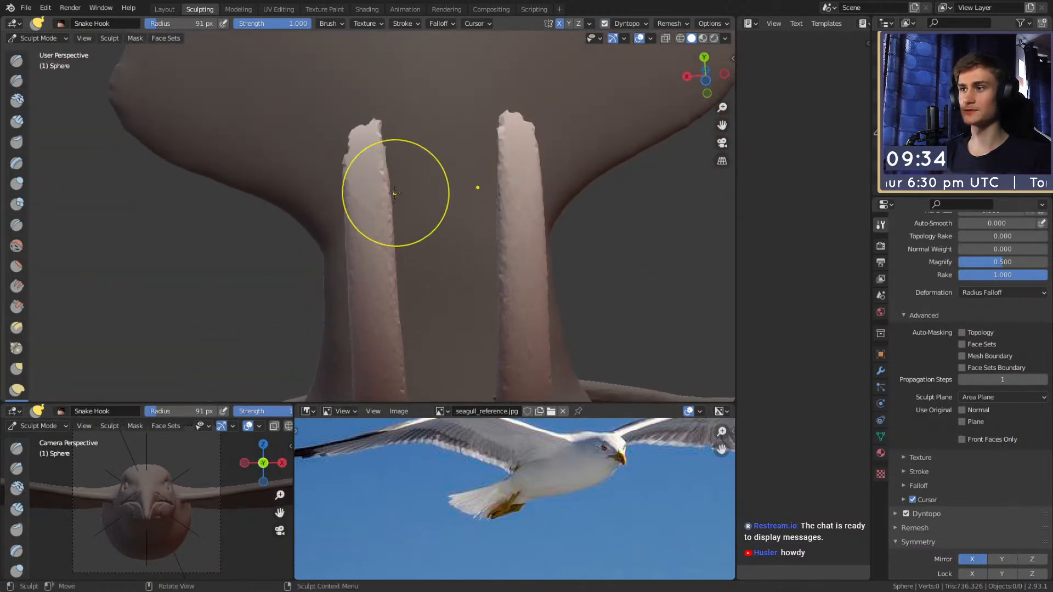
pyautogui.moveTo(384, 180); pyautogui.dragTo(394, 179)
pyautogui.moveTo(393, 216)
pyautogui.mouseDown()
pyautogui.moveTo(403, 214)
pyautogui.moveTo(346, 215)
pyautogui.mouseUp()
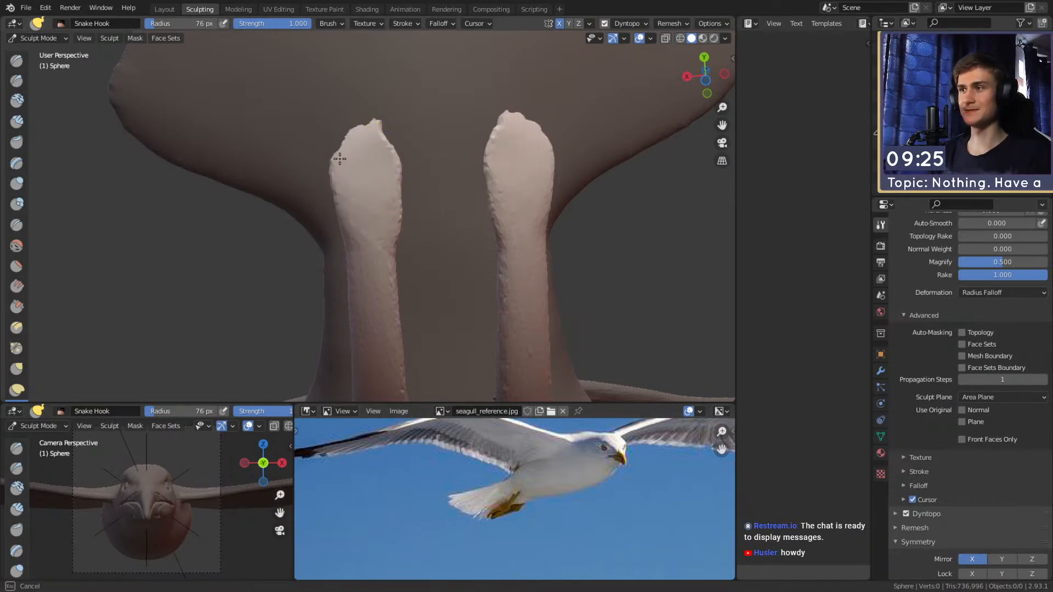
# Lengthen and round off the foot tips with Snake Hook at an 86 px radius.
pyautogui.moveTo(375, 128)
pyautogui.mouseDown()
pyautogui.moveTo(358, 121)
pyautogui.moveTo(367, 103)
pyautogui.mouseUp()
pyautogui.moveTo(411, 130)
pyautogui.mouseDown(button='middle')
pyautogui.moveTo(432, 126)
pyautogui.moveTo(420, 134)
pyautogui.mouseUp(button='middle')
pyautogui.press('f')
pyautogui.click(377, 113)
pyautogui.moveTo(377, 112); pyautogui.dragTo(376, 94)
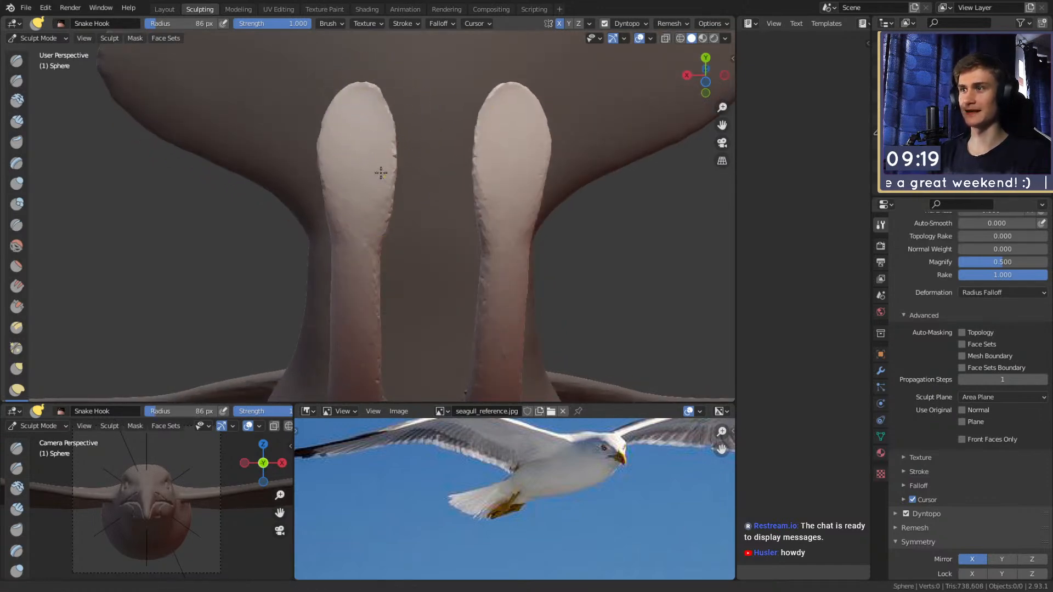
# Stretch the toe ends of both feet a little further out with Snake Hook.
pyautogui.moveTo(376, 157); pyautogui.dragTo(645, 66, button='middle')
pyautogui.press('f')
pyautogui.click(395, 196)
pyautogui.keyDown('shift'); pyautogui.moveTo(395, 196); pyautogui.dragTo(386, 216, button='middle'); pyautogui.keyUp('shift')
pyautogui.press('f')
pyautogui.click(381, 193)
pyautogui.moveTo(395, 243); pyautogui.dragTo(400, 254)
pyautogui.keyDown('shift'); pyautogui.moveTo(393, 251); pyautogui.dragTo(388, 220, button='middle'); pyautogui.keyUp('shift')
pyautogui.press('f')
pyautogui.click(393, 230)
pyautogui.moveTo(392, 231); pyautogui.dragTo(399, 250)
pyautogui.keyDown('shift'); pyautogui.moveTo(384, 247); pyautogui.dragTo(391, 238, button='middle'); pyautogui.keyUp('shift')
pyautogui.moveTo(388, 255); pyautogui.dragTo(389, 282)
# Pull the side edges near the foot tips outward with Snake Hook to refine the foot outlines.
pyautogui.keyDown('shift'); pyautogui.moveTo(379, 227); pyautogui.dragTo(381, 235, button='middle'); pyautogui.keyUp('shift')
pyautogui.press('f')
pyautogui.click(373, 234)
pyautogui.moveTo(348, 257); pyautogui.dragTo(351, 256)
pyautogui.moveTo(371, 228); pyautogui.dragTo(385, 231, button='middle')
pyautogui.moveTo(382, 258); pyautogui.dragTo(395, 274)
# Switch to the Clay Strips brush, review its brush settings and set the radius to 25 px.
pyautogui.moveTo(389, 177)
pyautogui.keyDown('shift'); pyautogui.mouseDown(button='middle')
pyautogui.moveTo(390, 212)
pyautogui.moveTo(439, 212)
pyautogui.moveTo(502, 174)
pyautogui.moveTo(285, 118)
pyautogui.mouseUp(button='middle'); pyautogui.keyUp('shift')
pyautogui.press('f')
pyautogui.click(399, 199)
pyautogui.press('c')
pyautogui.press('f')
pyautogui.click(392, 222)
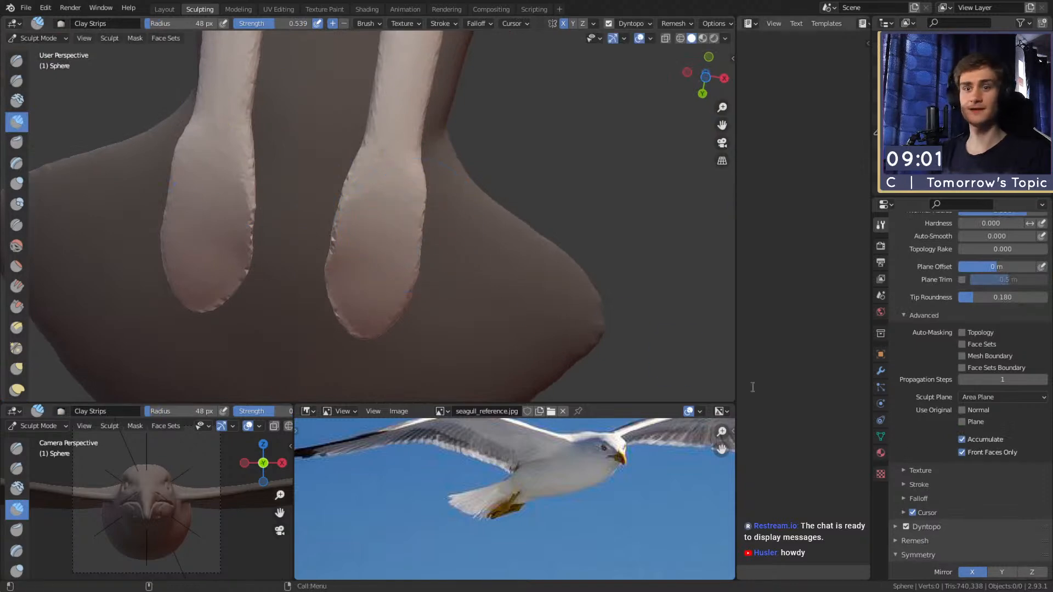
pyautogui.scroll(6, 924, 436)
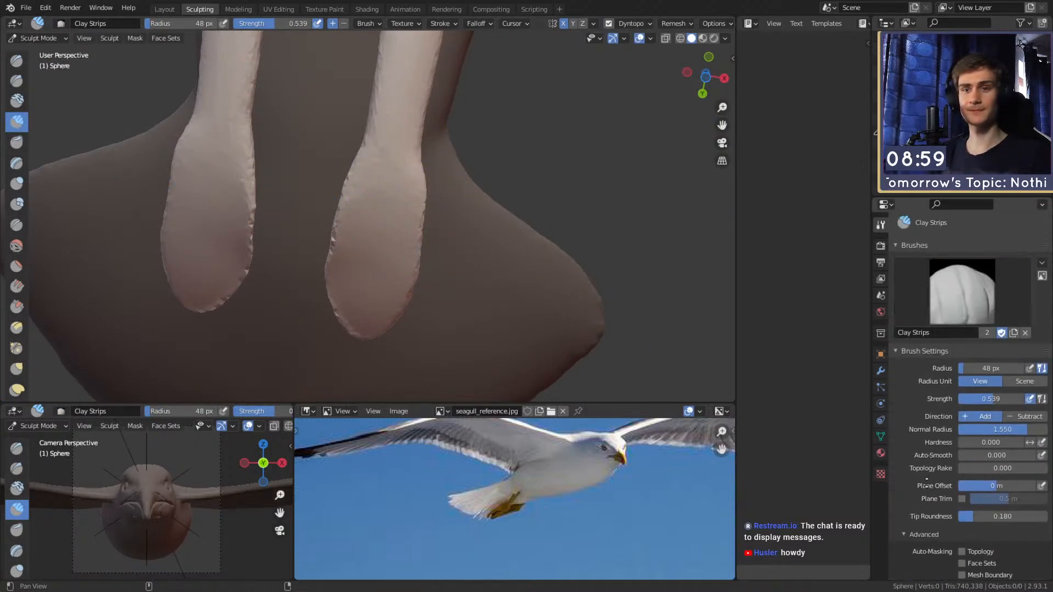
pyautogui.scroll(-5, 929, 429)
pyautogui.scroll(-5, 929, 429)
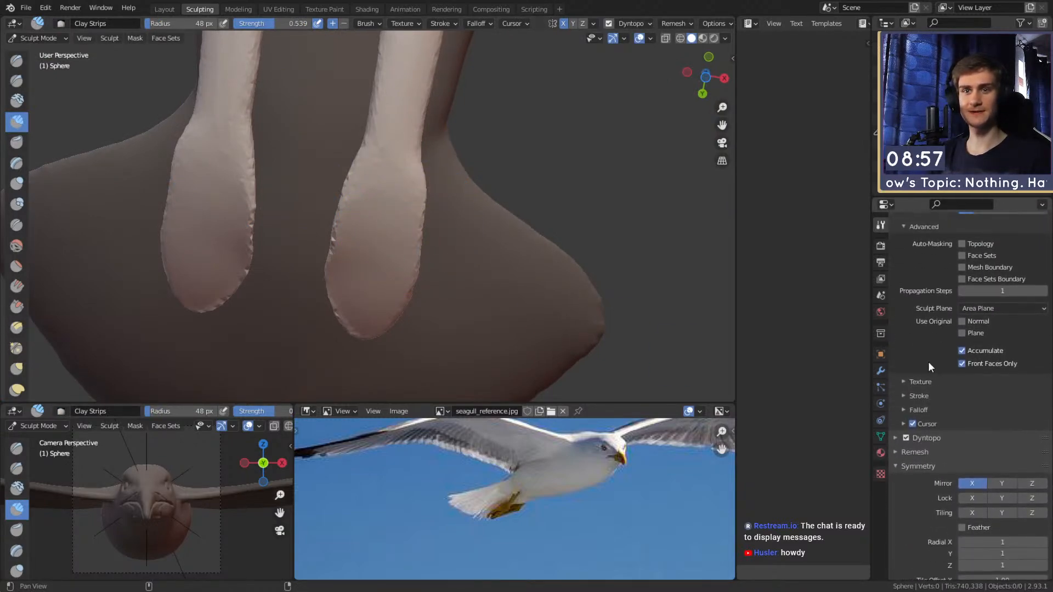
pyautogui.press('f')
pyautogui.click(385, 246)
pyautogui.scroll(1, 385, 246)
pyautogui.keyDown('shift'); pyautogui.moveTo(383, 242); pyautogui.dragTo(369, 222, button='middle'); pyautogui.keyUp('shift')
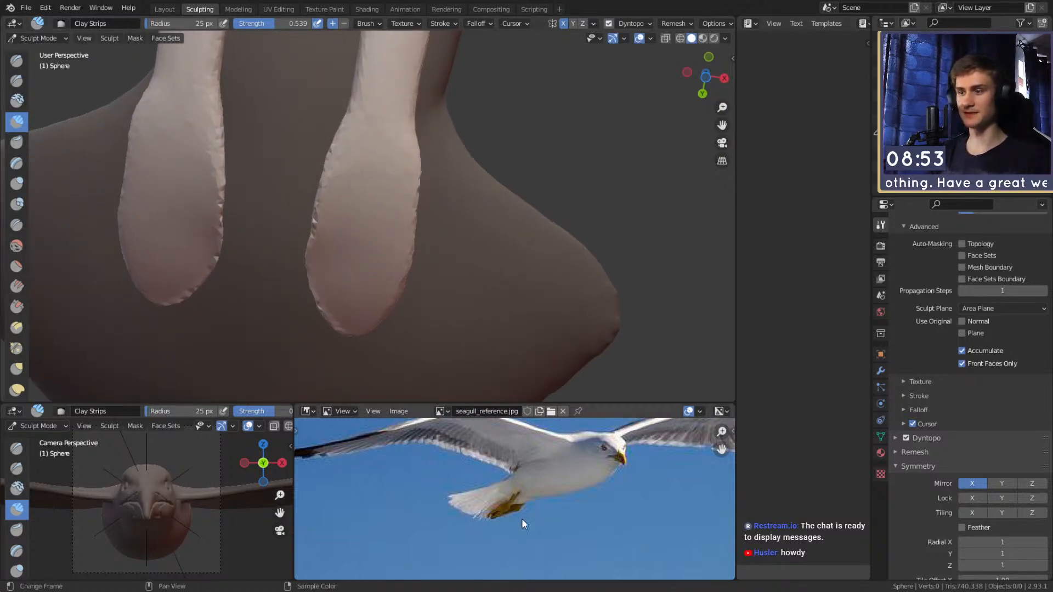
# Build a middle toe ridge along each foot with Clay Strips at 12 and 19 px radius, following the feet in the reference photo.
pyautogui.scroll(-4, 515, 519)
pyautogui.scroll(6, 505, 485)
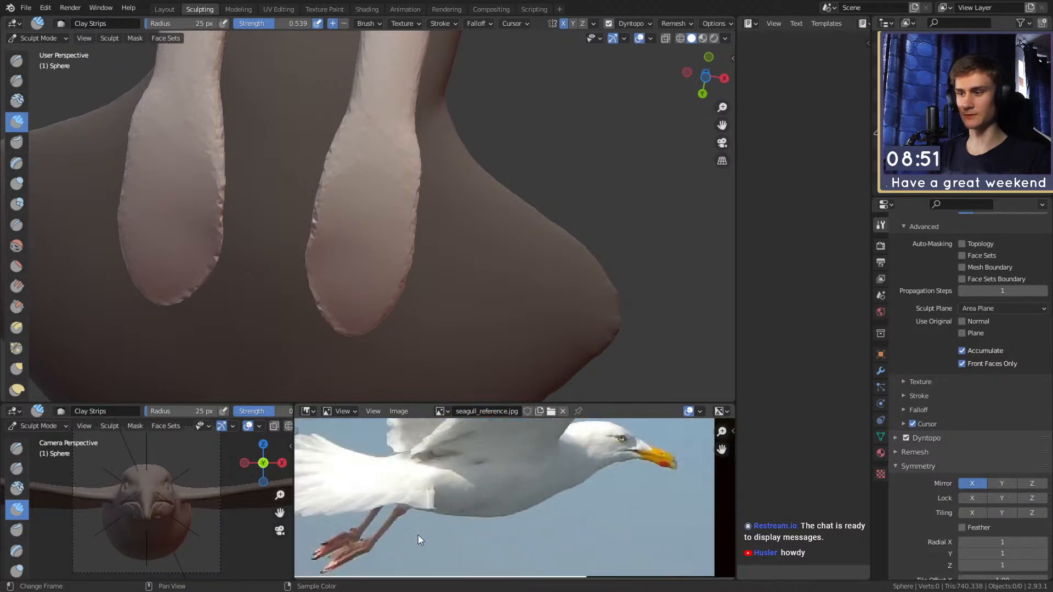
pyautogui.scroll(2, 447, 533)
pyautogui.scroll(1, 447, 532)
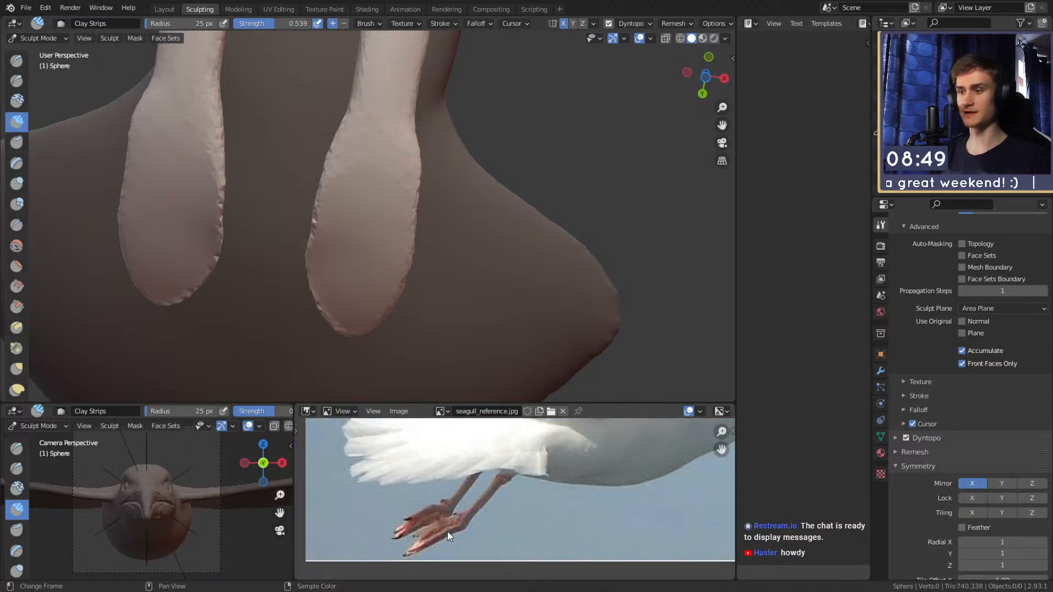
pyautogui.moveTo(412, 219); pyautogui.dragTo(374, 230, button='middle')
pyautogui.press('f')
pyautogui.click(352, 277)
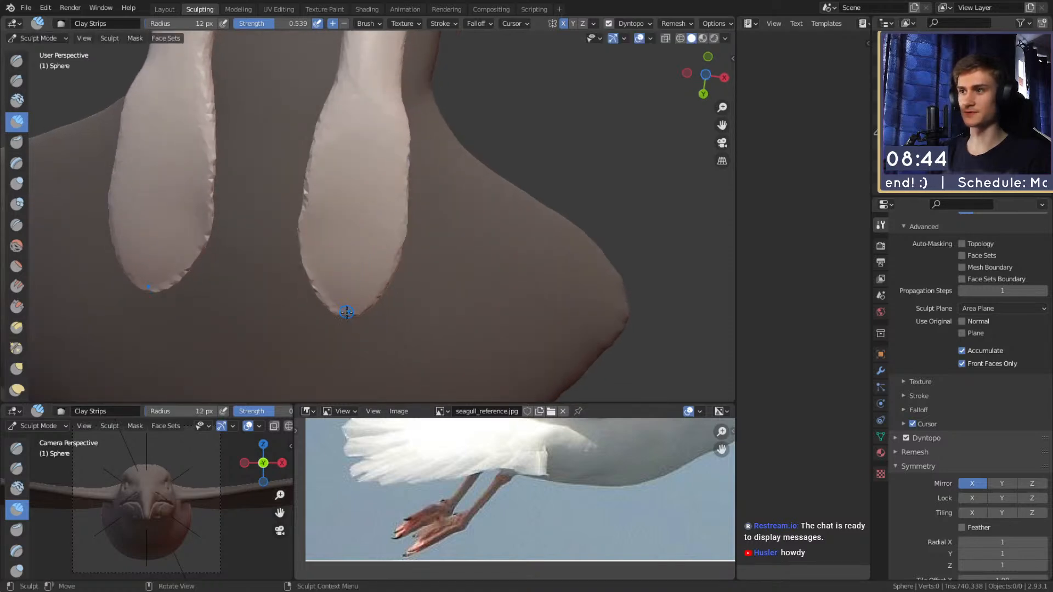
pyautogui.moveTo(354, 206); pyautogui.dragTo(354, 201)
pyautogui.press('f')
pyautogui.click(369, 179)
pyautogui.moveTo(364, 144); pyautogui.dragTo(356, 169)
pyautogui.click(361, 194)
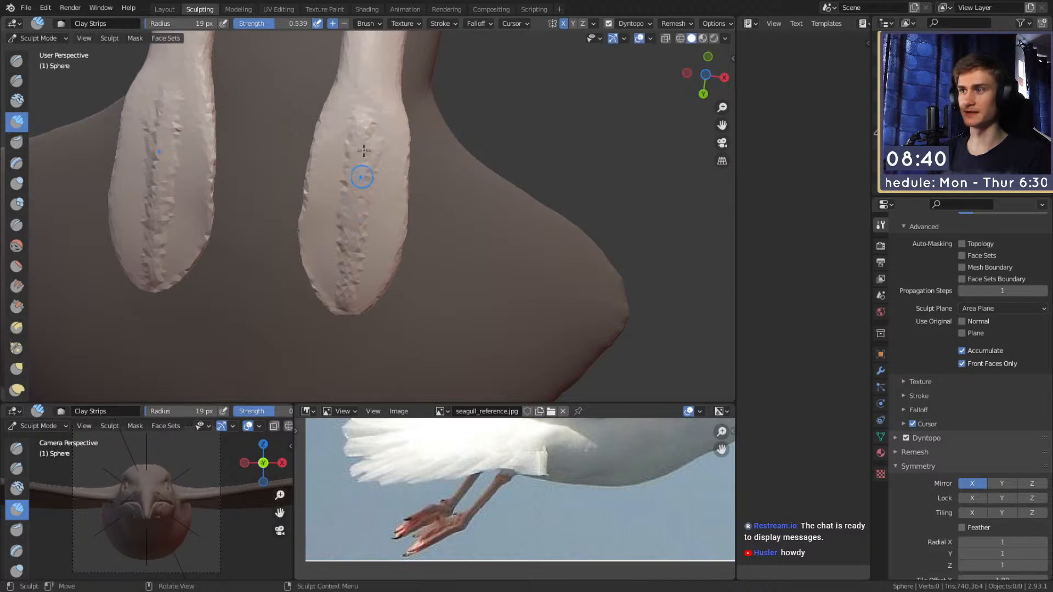
pyautogui.moveTo(347, 301); pyautogui.dragTo(347, 314)
# Add the inner and outer toe ridges along the edges of each foot with Clay Strips at a 19 px radius.
pyautogui.moveTo(359, 142); pyautogui.dragTo(397, 141)
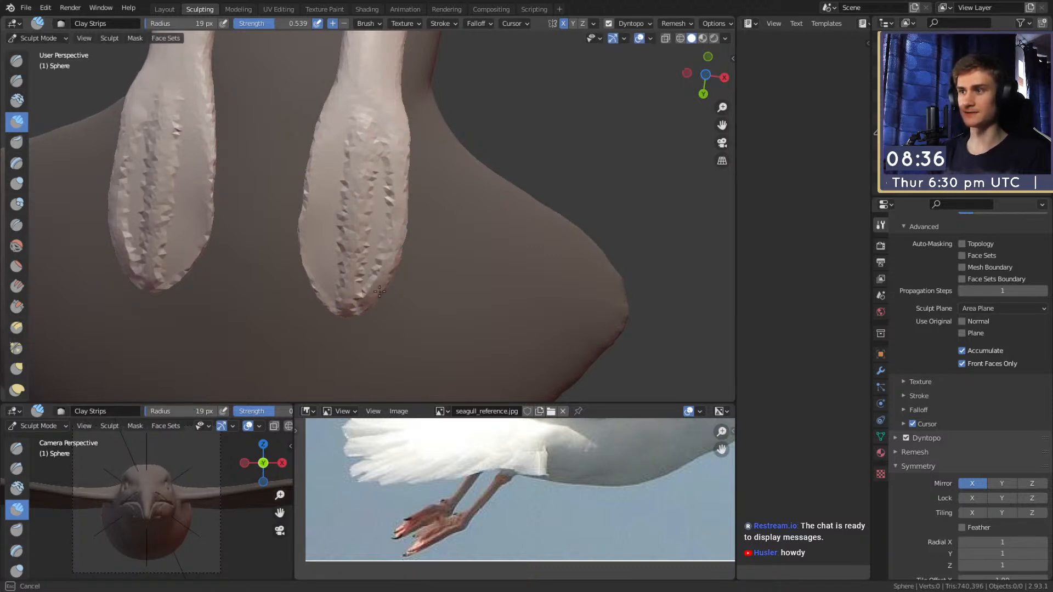
pyautogui.moveTo(328, 275)
pyautogui.mouseDown()
pyautogui.moveTo(320, 290)
pyautogui.moveTo(311, 247)
pyautogui.mouseUp()
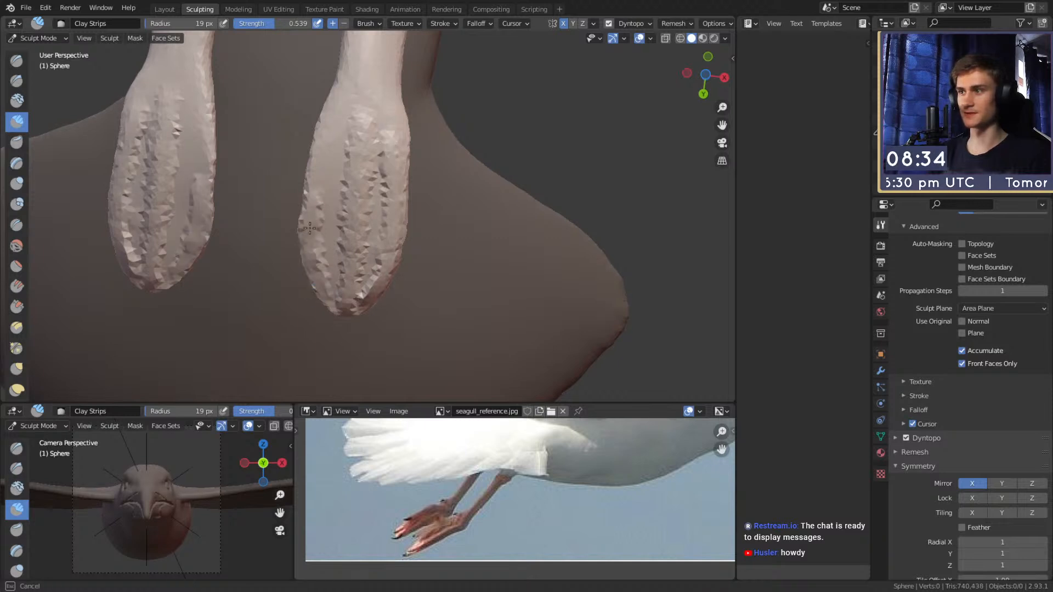
pyautogui.moveTo(333, 145)
pyautogui.mouseDown()
pyautogui.moveTo(339, 117)
pyautogui.moveTo(376, 106)
pyautogui.moveTo(385, 131)
pyautogui.mouseUp()
# Build up the ankle area where the toes meet the leg with Clay Strips at a 36 px radius.
pyautogui.press('f')
pyautogui.click(389, 101)
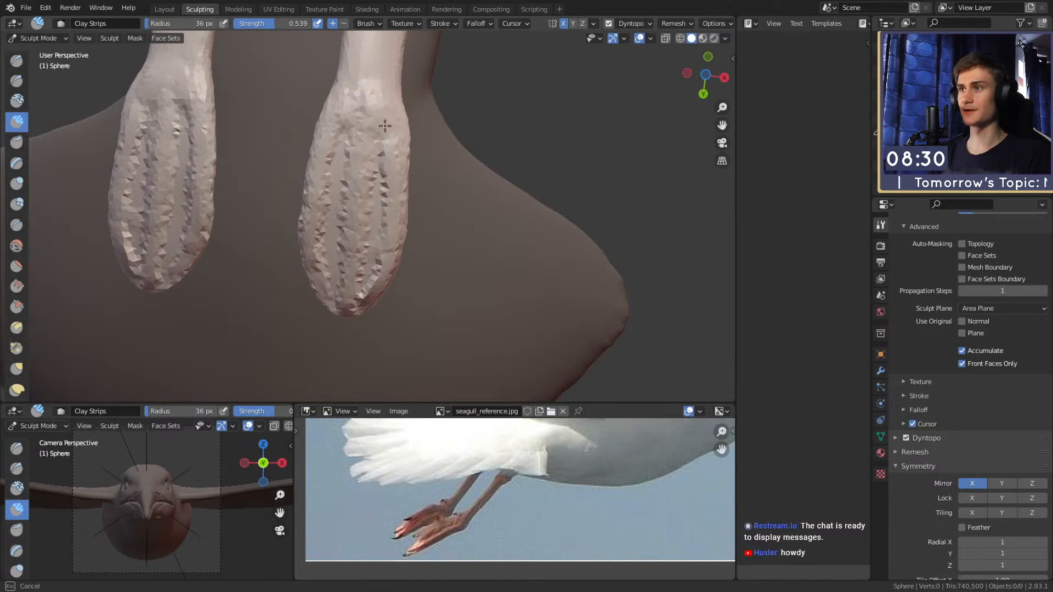
pyautogui.moveTo(365, 71); pyautogui.dragTo(334, 101)
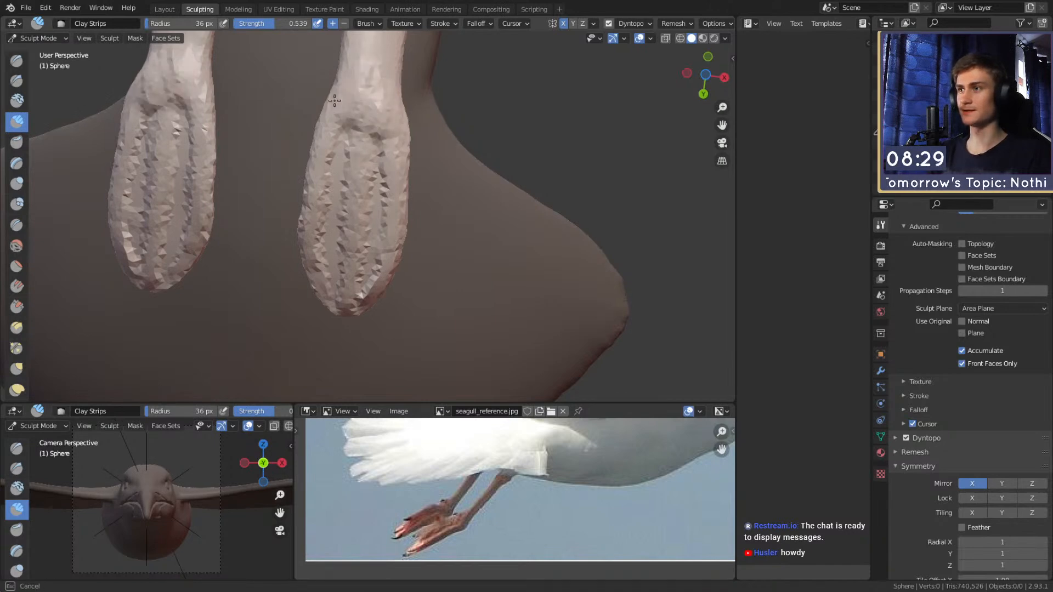
pyautogui.moveTo(382, 121); pyautogui.dragTo(386, 125, button='middle')
pyautogui.press('f')
pyautogui.click(384, 125)
pyautogui.moveTo(369, 138)
pyautogui.mouseDown()
pyautogui.moveTo(336, 95)
pyautogui.moveTo(392, 156)
pyautogui.mouseUp()
pyautogui.moveTo(392, 155)
pyautogui.mouseDown(button='middle')
pyautogui.moveTo(365, 209)
pyautogui.moveTo(349, 160)
pyautogui.moveTo(359, 229)
pyautogui.mouseUp(button='middle')
pyautogui.moveTo(378, 301); pyautogui.dragTo(375, 203)
# Strengthen the toe ridges from tip to ankle on both feet with Clay Strips at radii from 13 to 26 px.
pyautogui.moveTo(370, 202); pyautogui.dragTo(385, 239, button='middle')
pyautogui.press('f')
pyautogui.click(368, 208)
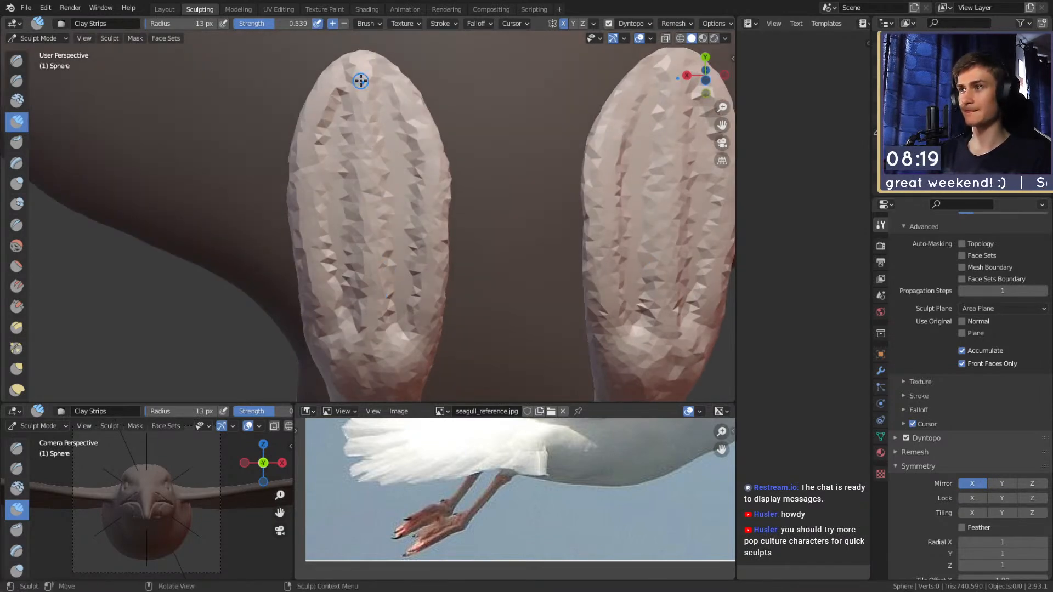
pyautogui.moveTo(372, 292); pyautogui.dragTo(408, 286, button='middle')
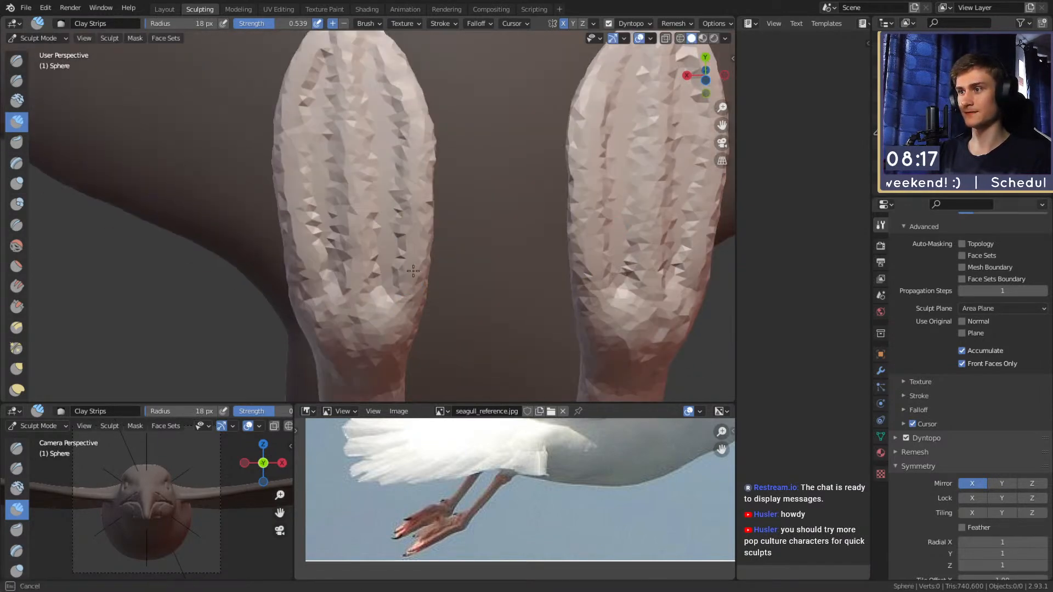
pyautogui.moveTo(416, 173); pyautogui.dragTo(418, 188, button='middle')
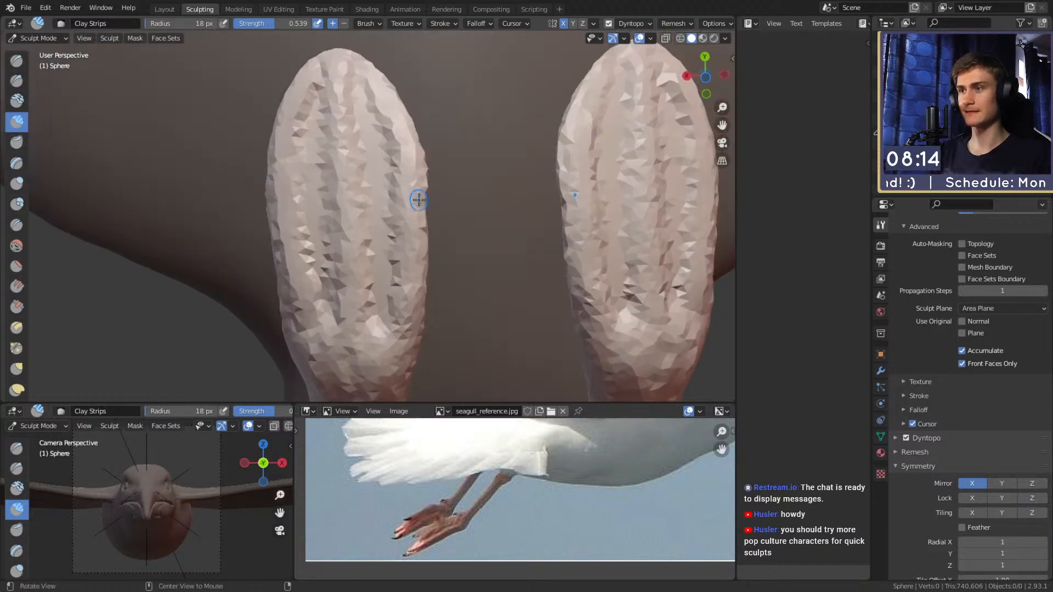
pyautogui.press('f')
pyautogui.click(411, 159)
pyautogui.moveTo(403, 127); pyautogui.dragTo(363, 67)
pyautogui.moveTo(381, 89); pyautogui.dragTo(339, 301, button='middle')
pyautogui.moveTo(328, 321)
pyautogui.mouseDown(button='middle')
pyautogui.moveTo(325, 228)
pyautogui.moveTo(319, 262)
pyautogui.mouseUp(button='middle')
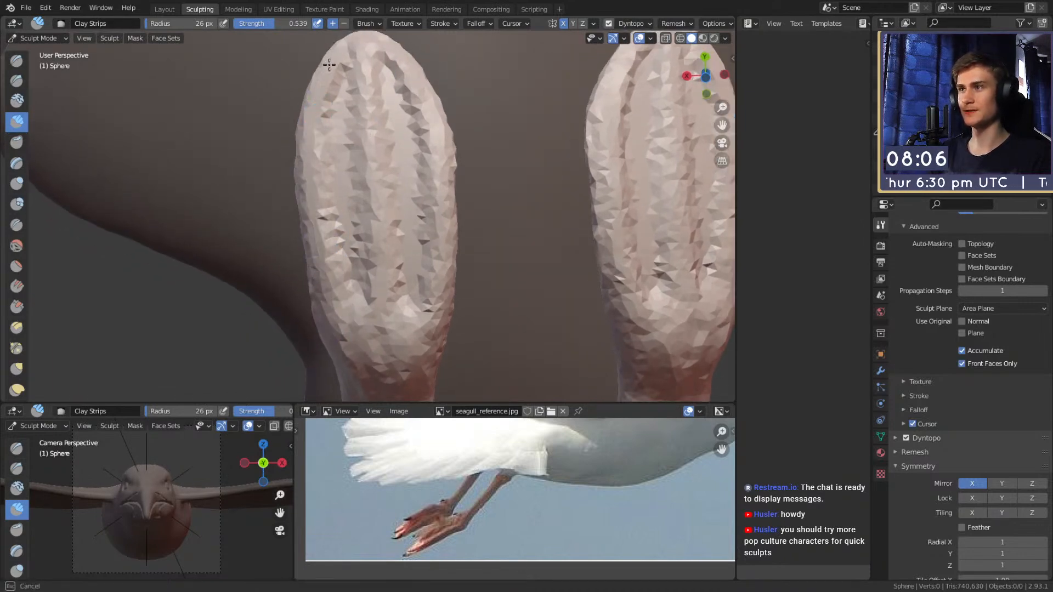
pyautogui.moveTo(359, 282); pyautogui.dragTo(328, 279, button='middle')
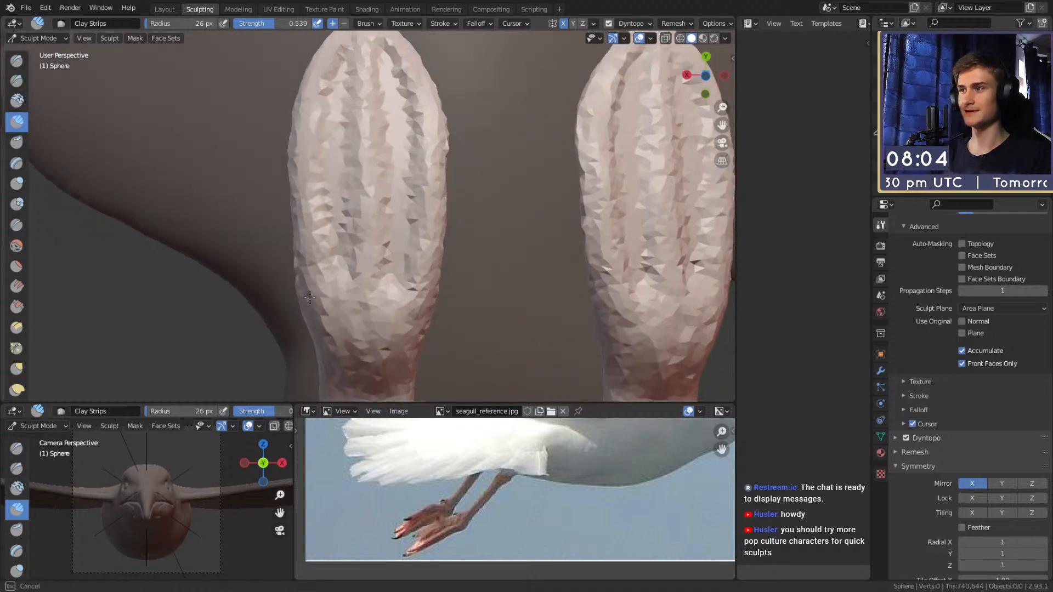
pyautogui.moveTo(380, 154); pyautogui.dragTo(373, 246, button='middle')
# Carve grooves between the toes of both feet with the Crease brush at a 39 px radius.
pyautogui.hotkey('shift', 'c')
pyautogui.moveTo(376, 284); pyautogui.dragTo(380, 141)
pyautogui.keyDown('shift'); pyautogui.moveTo(388, 139); pyautogui.dragTo(387, 179, button='middle'); pyautogui.keyUp('shift')
pyautogui.press('f')
pyautogui.click(380, 192)
pyautogui.moveTo(387, 166); pyautogui.dragTo(364, 100)
pyautogui.keyDown('shift'); pyautogui.moveTo(364, 102); pyautogui.dragTo(366, 127, button='middle'); pyautogui.keyUp('shift')
pyautogui.press('f')
pyautogui.click(370, 131)
pyautogui.moveTo(372, 118); pyautogui.dragTo(383, 153)
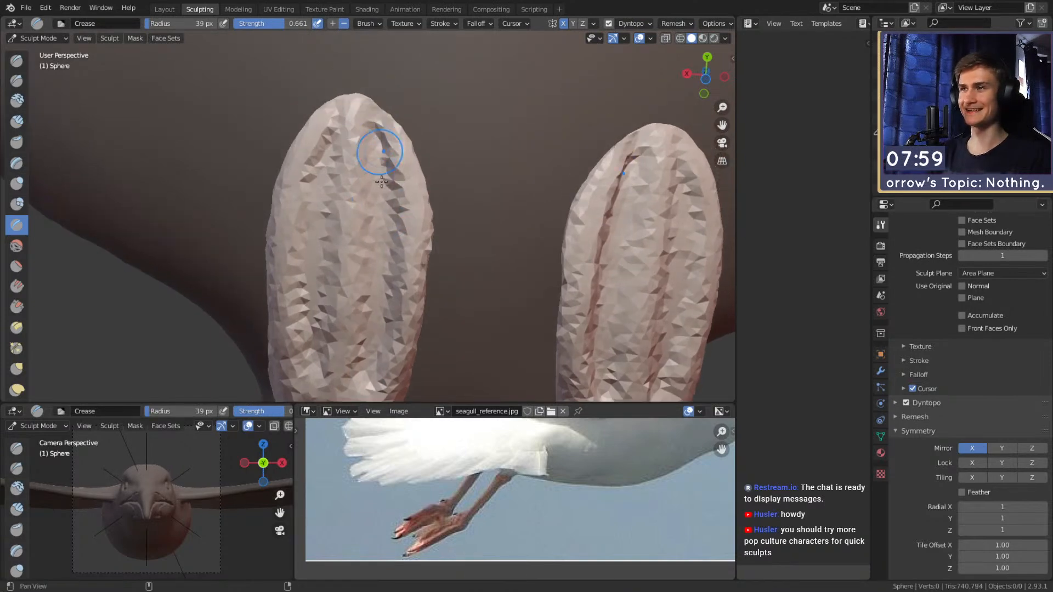
pyautogui.keyDown('shift'); pyautogui.moveTo(383, 157); pyautogui.dragTo(389, 109, button='middle'); pyautogui.keyUp('shift')
pyautogui.keyDown('shift'); pyautogui.moveTo(317, 246); pyautogui.dragTo(328, 206, button='middle'); pyautogui.keyUp('shift')
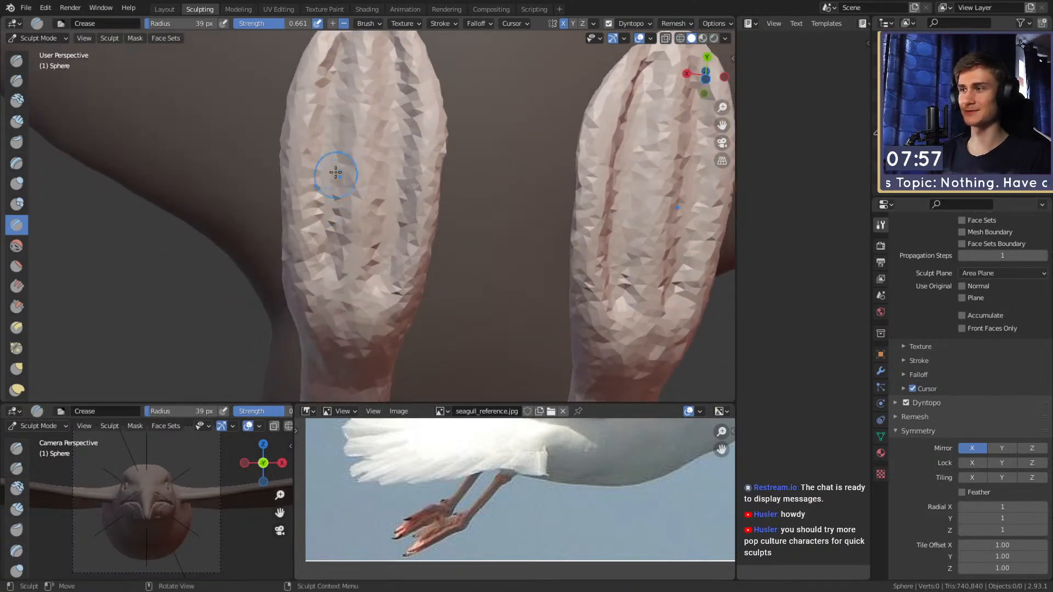
pyautogui.moveTo(325, 276); pyautogui.dragTo(363, 143, button='middle')
# Deepen the grooves along the full length of the toes with Crease at radii of 43 and 37 px.
pyautogui.press('f')
pyautogui.click(369, 106)
pyautogui.moveTo(338, 109); pyautogui.dragTo(300, 184)
pyautogui.keyDown('shift'); pyautogui.moveTo(358, 198); pyautogui.dragTo(363, 130, button='middle'); pyautogui.keyUp('shift')
pyautogui.click(406, 23)
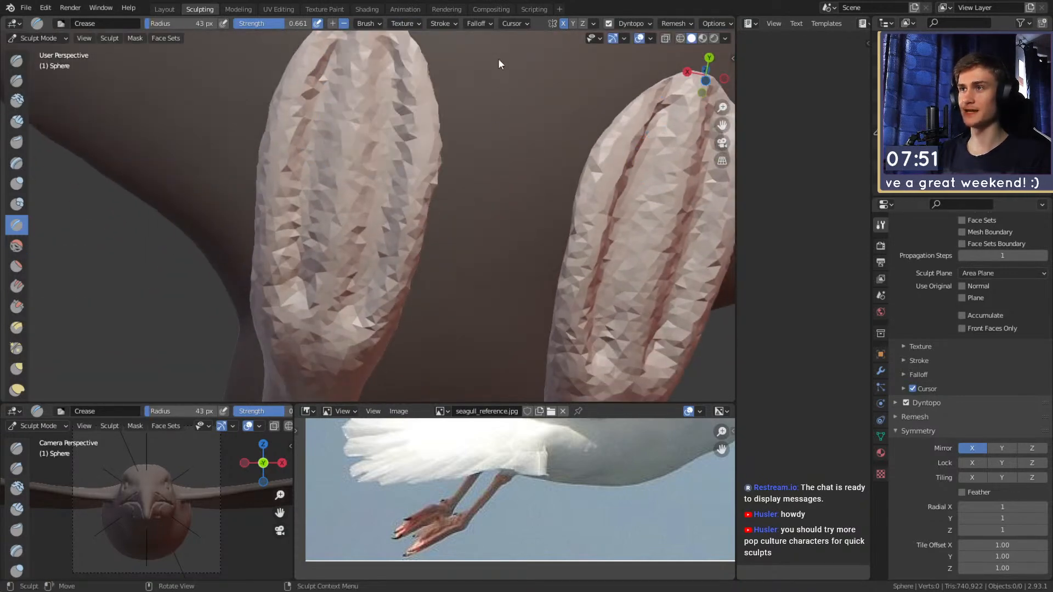
pyautogui.keyDown('shift'); pyautogui.moveTo(425, 93); pyautogui.dragTo(426, 164, button='middle'); pyautogui.keyUp('shift')
pyautogui.moveTo(389, 100); pyautogui.dragTo(386, 178)
pyautogui.keyDown('shift'); pyautogui.moveTo(385, 211); pyautogui.dragTo(406, 97, button='middle'); pyautogui.keyUp('shift')
pyautogui.moveTo(406, 59); pyautogui.dragTo(392, 156)
pyautogui.moveTo(392, 214); pyautogui.dragTo(392, 209, button='middle')
pyautogui.press('f')
pyautogui.click(389, 209)
pyautogui.moveTo(369, 268); pyautogui.dragTo(381, 206)
pyautogui.keyDown('shift'); pyautogui.moveTo(419, 94); pyautogui.dragTo(421, 140, button='middle'); pyautogui.keyUp('shift')
pyautogui.moveTo(331, 270); pyautogui.dragTo(338, 76)
# Cut notches into the ends of the feet with Crease at a 37 px radius to separate the toe tips.
pyautogui.moveTo(378, 133)
pyautogui.mouseDown(button='middle')
pyautogui.moveTo(400, 228)
pyautogui.moveTo(389, 265)
pyautogui.moveTo(370, 156)
pyautogui.moveTo(379, 196)
pyautogui.mouseUp(button='middle')
pyautogui.moveTo(399, 130); pyautogui.dragTo(408, 170, button='middle')
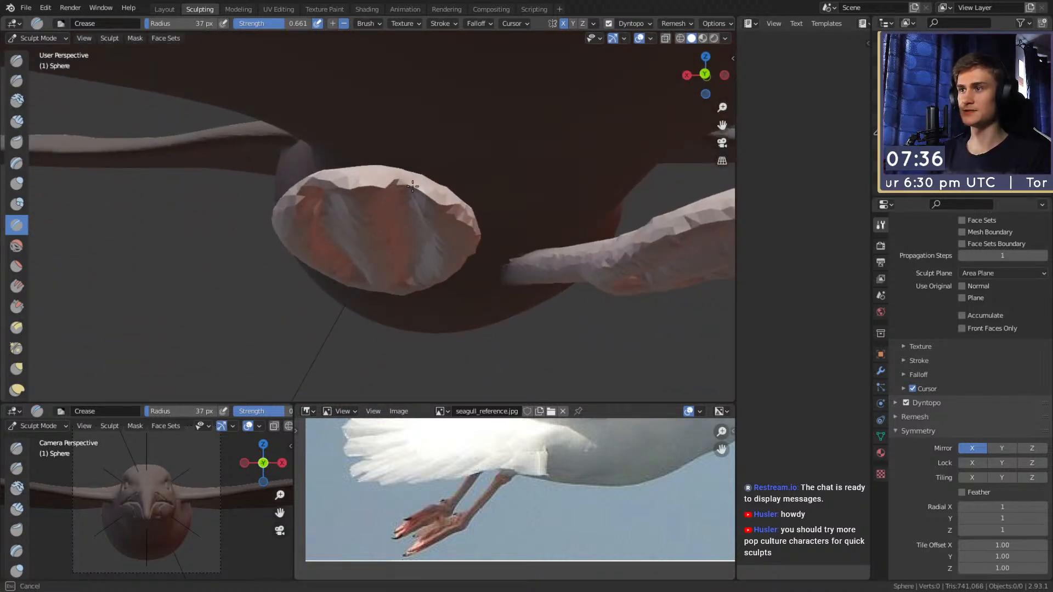
pyautogui.moveTo(415, 185)
pyautogui.mouseDown(button='middle')
pyautogui.moveTo(383, 170)
pyautogui.moveTo(369, 194)
pyautogui.moveTo(378, 164)
pyautogui.moveTo(395, 211)
pyautogui.moveTo(356, 155)
pyautogui.moveTo(365, 205)
pyautogui.mouseUp(button='middle')
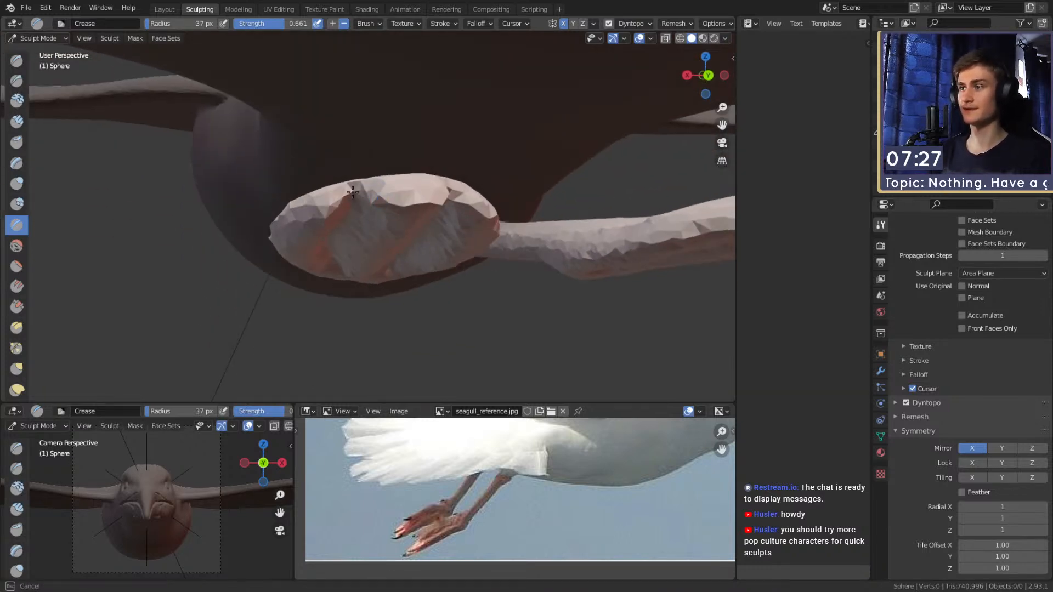
pyautogui.moveTo(432, 189); pyautogui.dragTo(428, 196, button='middle')
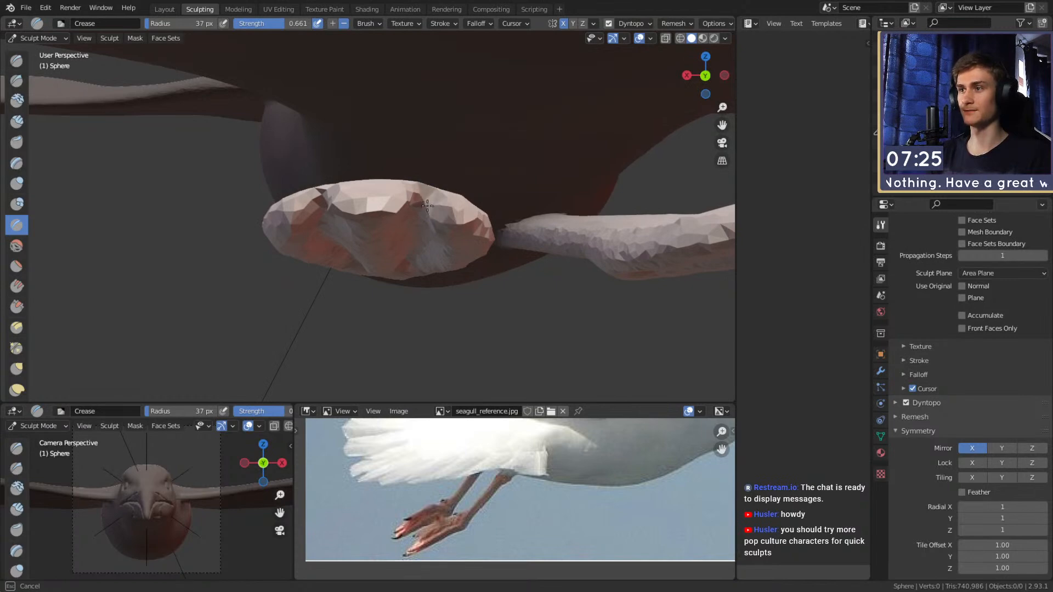
pyautogui.moveTo(406, 199); pyautogui.dragTo(433, 193, button='middle')
pyautogui.moveTo(477, 114); pyautogui.dragTo(397, 182, button='middle')
# Blend the ankles into the lower legs with Clay Strips at a 35 px radius.
pyautogui.press('c')
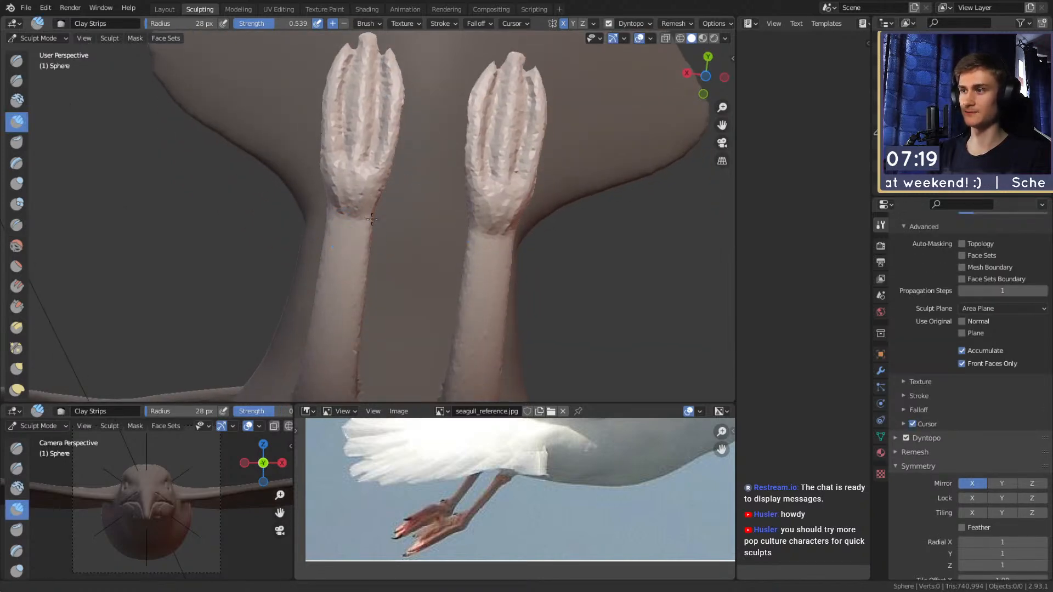
pyautogui.keyDown('shift'); pyautogui.moveTo(353, 245); pyautogui.dragTo(386, 159, button='middle'); pyautogui.keyUp('shift')
pyautogui.scroll(3, 384, 179)
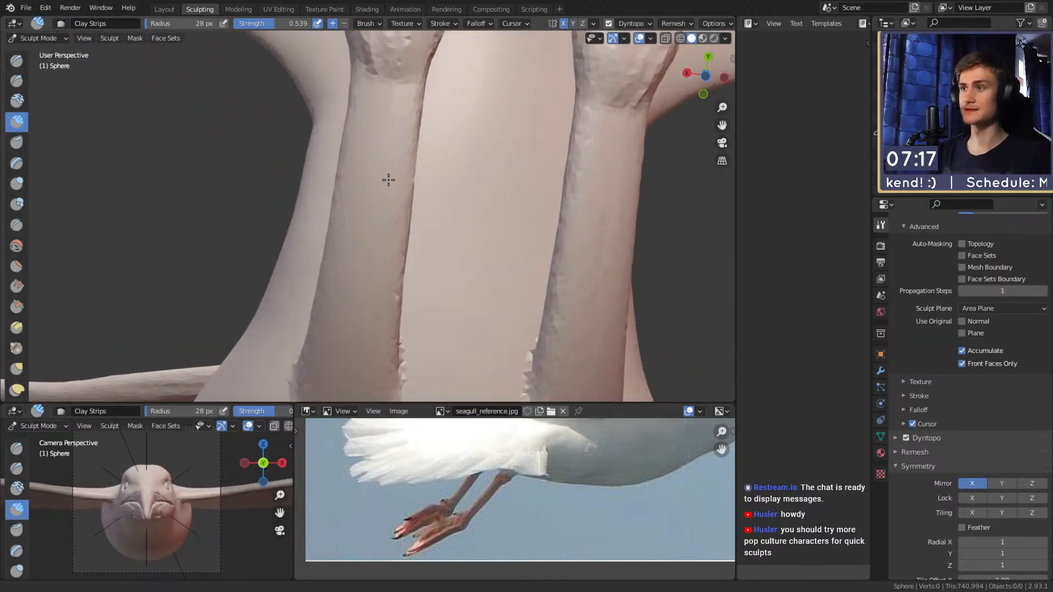
pyautogui.moveTo(388, 126); pyautogui.dragTo(384, 203)
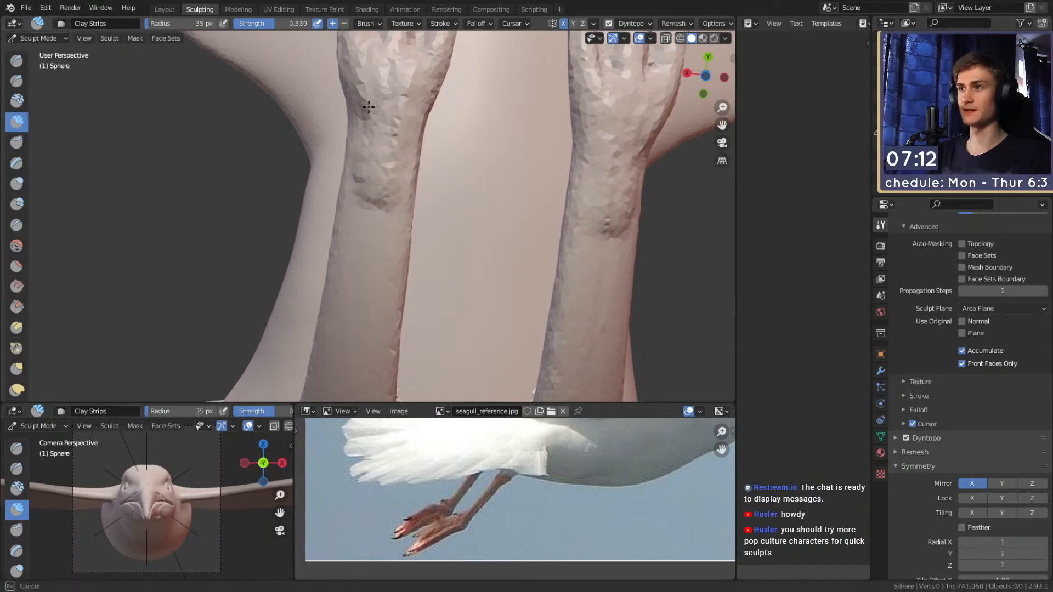
pyautogui.keyDown('shift'); pyautogui.moveTo(365, 217); pyautogui.dragTo(368, 172, button='middle'); pyautogui.keyUp('shift')
pyautogui.press('f')
pyautogui.click(373, 144)
pyautogui.moveTo(378, 137)
pyautogui.mouseDown()
pyautogui.moveTo(364, 153)
pyautogui.moveTo(366, 206)
pyautogui.moveTo(375, 212)
pyautogui.mouseUp()
pyautogui.keyDown('shift'); pyautogui.moveTo(386, 217); pyautogui.dragTo(384, 171, button='middle'); pyautogui.keyUp('shift')
# Layer rough clay texture along the legs down to the belly joint with Clay Strips, ending at a 30 px radius.
pyautogui.moveTo(382, 168)
pyautogui.mouseDown()
pyautogui.moveTo(356, 266)
pyautogui.moveTo(349, 362)
pyautogui.mouseUp()
pyautogui.keyDown('shift'); pyautogui.moveTo(349, 362); pyautogui.dragTo(364, 239, button='middle'); pyautogui.keyUp('shift')
pyautogui.press('f')
pyautogui.click(362, 240)
pyautogui.moveTo(356, 246)
pyautogui.mouseDown()
pyautogui.moveTo(321, 257)
pyautogui.moveTo(331, 274)
pyautogui.moveTo(354, 189)
pyautogui.mouseUp()
pyautogui.moveTo(319, 227); pyautogui.dragTo(331, 215)
pyautogui.keyDown('shift'); pyautogui.moveTo(356, 131); pyautogui.dragTo(360, 180, button='middle'); pyautogui.keyUp('shift')
pyautogui.press('f')
pyautogui.click(356, 197)
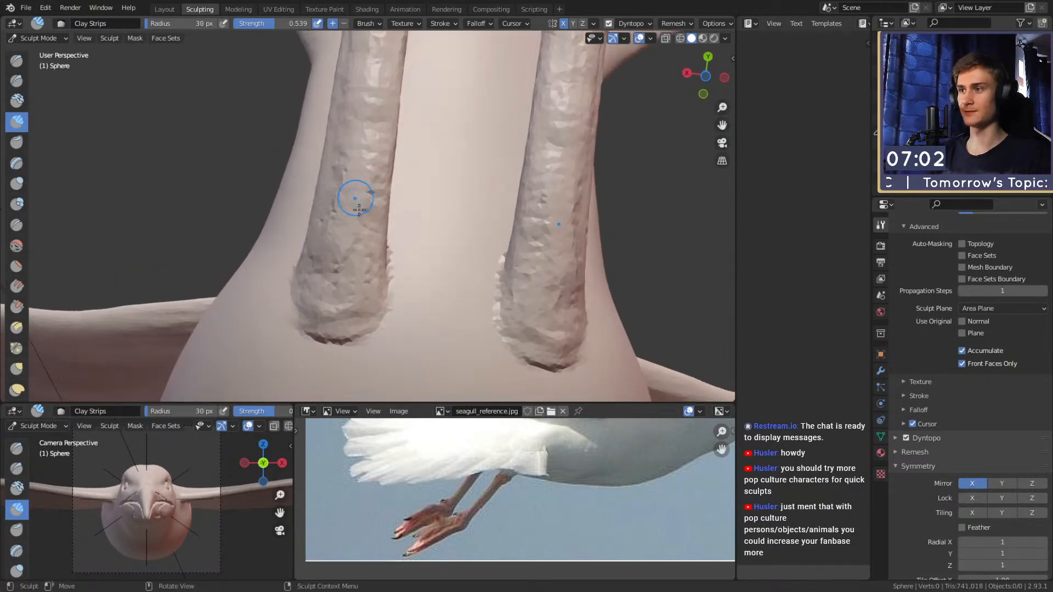
# Add more rough clay texture to the upper legs at the belly joint with Clay Strips at a 30 px radius.
pyautogui.moveTo(326, 267); pyautogui.dragTo(335, 295)
pyautogui.keyDown('shift'); pyautogui.moveTo(335, 275); pyautogui.dragTo(337, 318, button='middle'); pyautogui.keyUp('shift')
pyautogui.moveTo(325, 310); pyautogui.dragTo(341, 199)
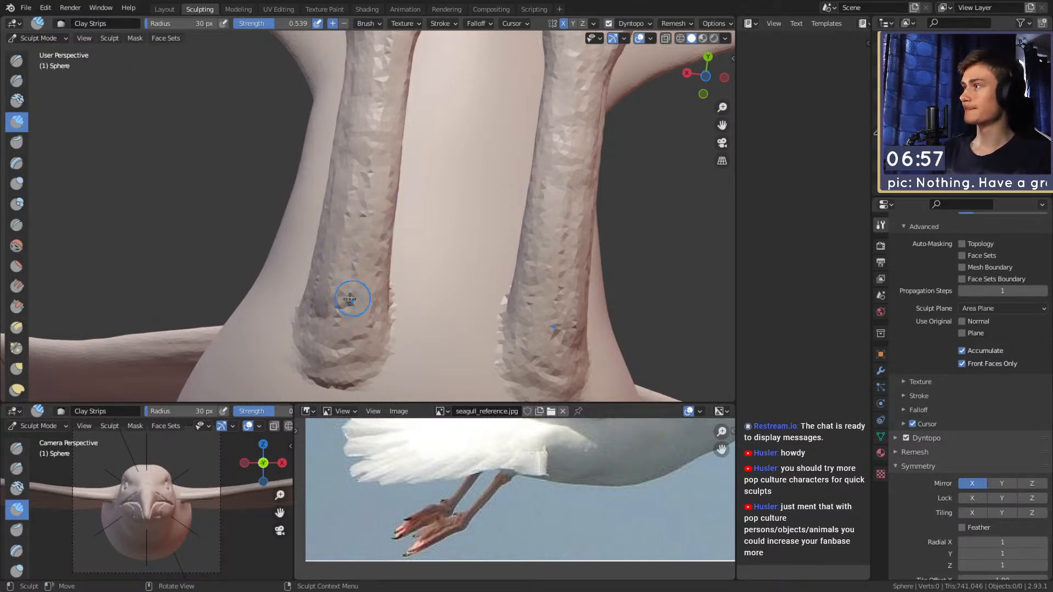
pyautogui.moveTo(326, 315)
pyautogui.mouseDown()
pyautogui.moveTo(312, 320)
pyautogui.moveTo(342, 355)
pyautogui.moveTo(377, 306)
pyautogui.mouseUp()
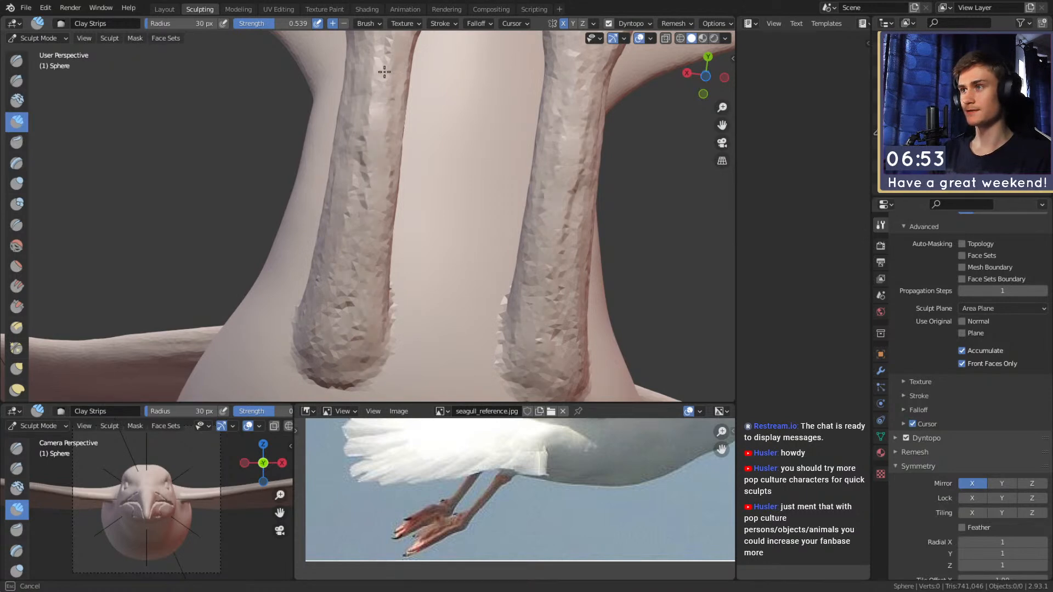
pyautogui.moveTo(364, 258); pyautogui.dragTo(274, 291, button='middle')
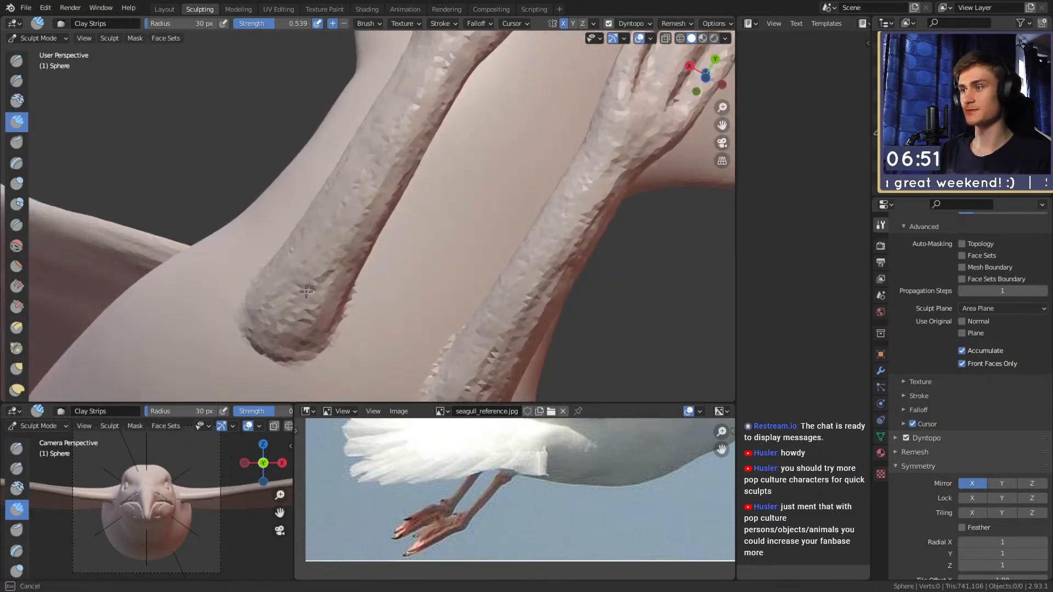
# Build up the ankle and the bases of the toes with Clay Strips at a 21 px radius.
pyautogui.moveTo(373, 152); pyautogui.dragTo(317, 204, button='middle')
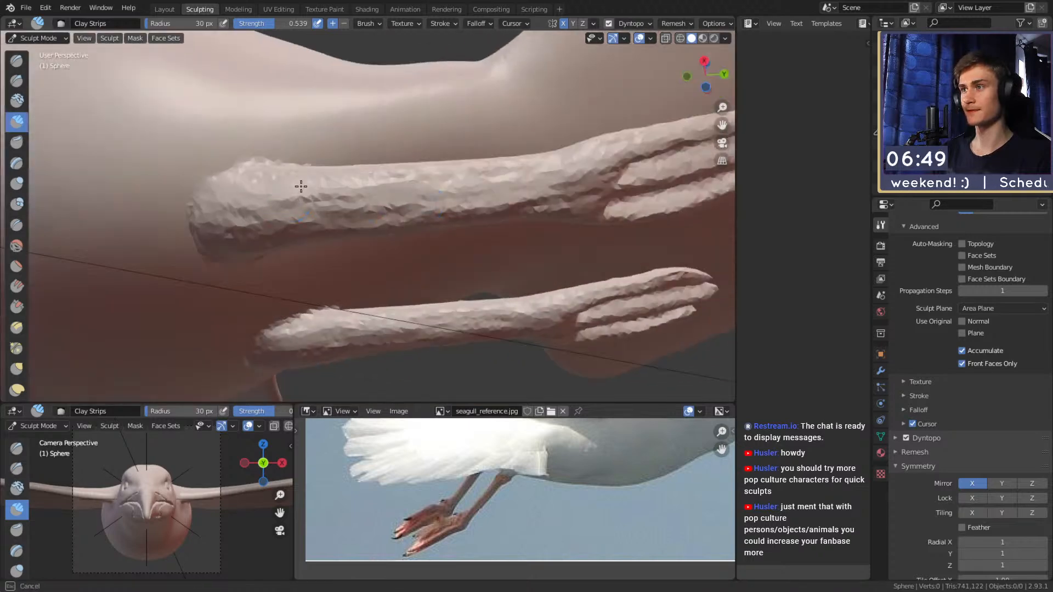
pyautogui.moveTo(436, 189); pyautogui.dragTo(410, 209, button='middle')
pyautogui.moveTo(536, 190); pyautogui.dragTo(532, 212)
pyautogui.moveTo(560, 223); pyautogui.dragTo(418, 226, button='middle')
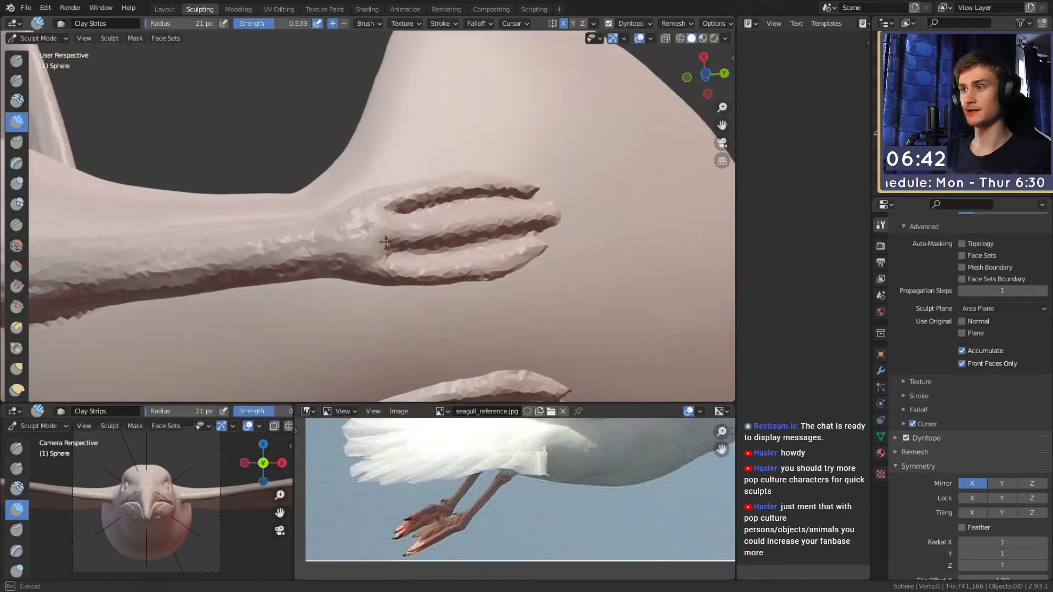
pyautogui.keyDown('shift'); pyautogui.moveTo(453, 242); pyautogui.dragTo(410, 231, button='middle'); pyautogui.keyUp('shift')
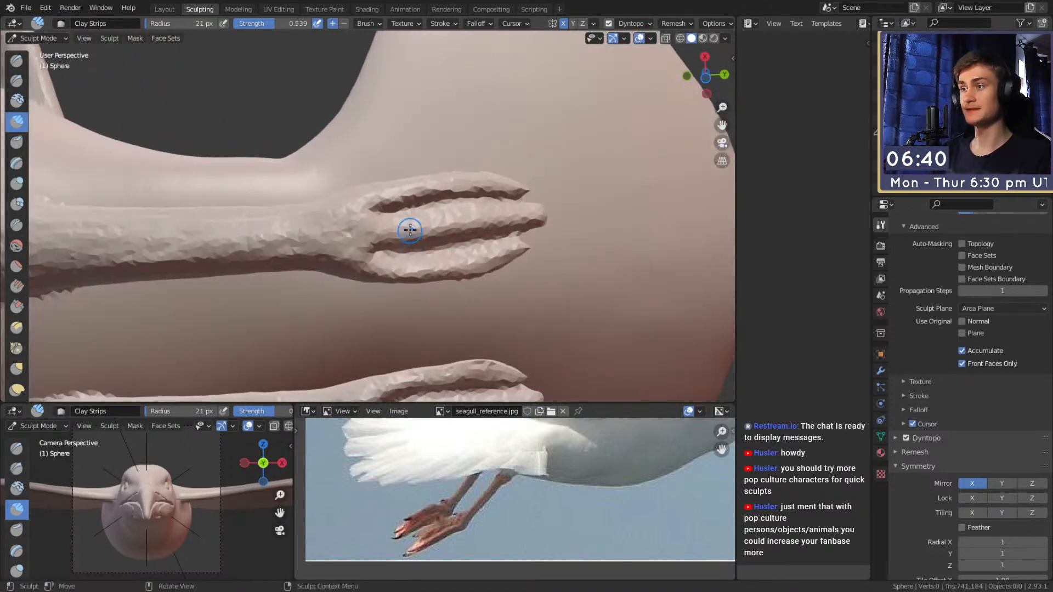
pyautogui.moveTo(402, 234); pyautogui.dragTo(409, 233)
# Work creases into the upper side of the foot with Crease at a 37 px radius.
pyautogui.moveTo(479, 198)
pyautogui.mouseDown(button='middle')
pyautogui.moveTo(482, 269)
pyautogui.moveTo(501, 219)
pyautogui.mouseUp(button='middle')
pyautogui.moveTo(500, 157)
pyautogui.mouseDown(button='middle')
pyautogui.moveTo(501, 198)
pyautogui.moveTo(427, 172)
pyautogui.moveTo(433, 162)
pyautogui.moveTo(418, 156)
pyautogui.moveTo(435, 168)
pyautogui.moveTo(356, 200)
pyautogui.mouseUp(button='middle')
pyautogui.hotkey('shift', 'c')
pyautogui.moveTo(499, 129)
pyautogui.mouseDown(button='middle')
pyautogui.moveTo(450, 122)
pyautogui.moveTo(351, 137)
pyautogui.moveTo(371, 148)
pyautogui.moveTo(378, 201)
pyautogui.mouseUp(button='middle')
pyautogui.press('f')
pyautogui.click(388, 193)
pyautogui.moveTo(383, 121); pyautogui.dragTo(383, 124)
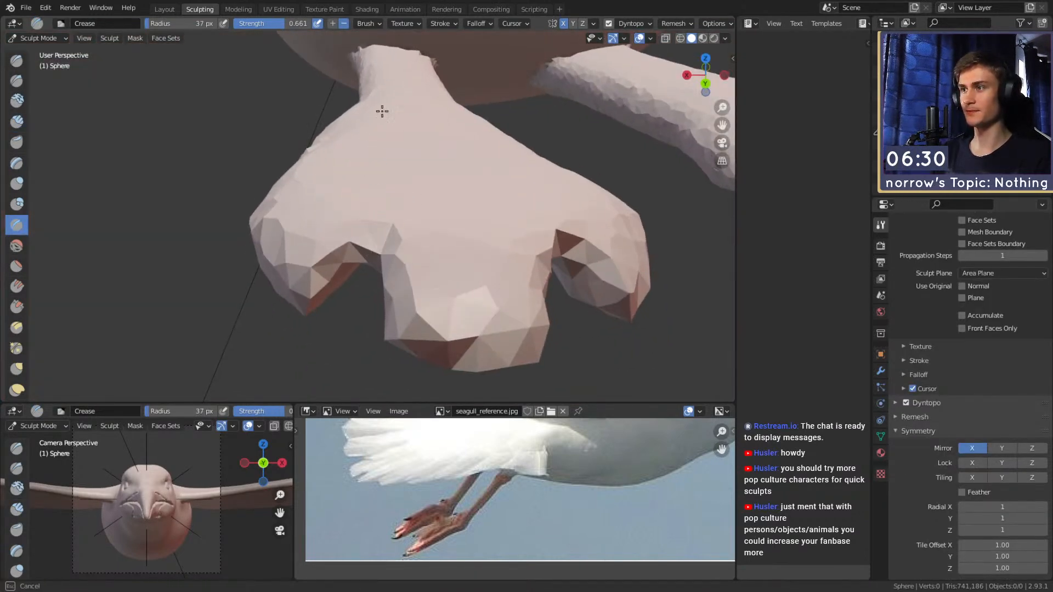
pyautogui.moveTo(405, 165)
pyautogui.keyDown('ctrl'); pyautogui.keyDown('alt'); pyautogui.mouseDown()
pyautogui.moveTo(407, 116)
pyautogui.moveTo(415, 171)
pyautogui.moveTo(378, 176)
pyautogui.moveTo(517, 160)
pyautogui.mouseUp(); pyautogui.keyUp('alt'); pyautogui.keyUp('ctrl')
pyautogui.moveTo(516, 159)
pyautogui.keyDown('alt'); pyautogui.keyDown('shift'); pyautogui.mouseDown()
pyautogui.moveTo(385, 160)
pyautogui.moveTo(483, 181)
pyautogui.moveTo(510, 159)
pyautogui.mouseUp(); pyautogui.keyUp('shift'); pyautogui.keyUp('alt')
pyautogui.keyDown('alt'); pyautogui.moveTo(510, 159); pyautogui.dragTo(532, 144); pyautogui.keyUp('alt')
# Run grooves across the upper side of the foot between the toes with Crease at a 50 px radius.
pyautogui.press('f')
pyautogui.click(541, 142)
pyautogui.moveTo(205, 229)
pyautogui.keyDown('alt'); pyautogui.keyDown('shift'); pyautogui.mouseDown()
pyautogui.moveTo(377, 176)
pyautogui.moveTo(451, 172)
pyautogui.mouseUp(); pyautogui.keyUp('shift'); pyautogui.keyUp('alt')
pyautogui.moveTo(222, 233)
pyautogui.keyDown('alt'); pyautogui.mouseDown()
pyautogui.moveTo(364, 169)
pyautogui.moveTo(379, 148)
pyautogui.moveTo(363, 97)
pyautogui.moveTo(348, 195)
pyautogui.moveTo(512, 133)
pyautogui.moveTo(414, 160)
pyautogui.moveTo(389, 202)
pyautogui.moveTo(410, 248)
pyautogui.mouseUp(); pyautogui.keyUp('alt')
pyautogui.moveTo(410, 248)
pyautogui.keyDown('alt'); pyautogui.mouseDown()
pyautogui.moveTo(398, 187)
pyautogui.moveTo(390, 198)
pyautogui.moveTo(428, 176)
pyautogui.mouseUp(); pyautogui.keyUp('alt')
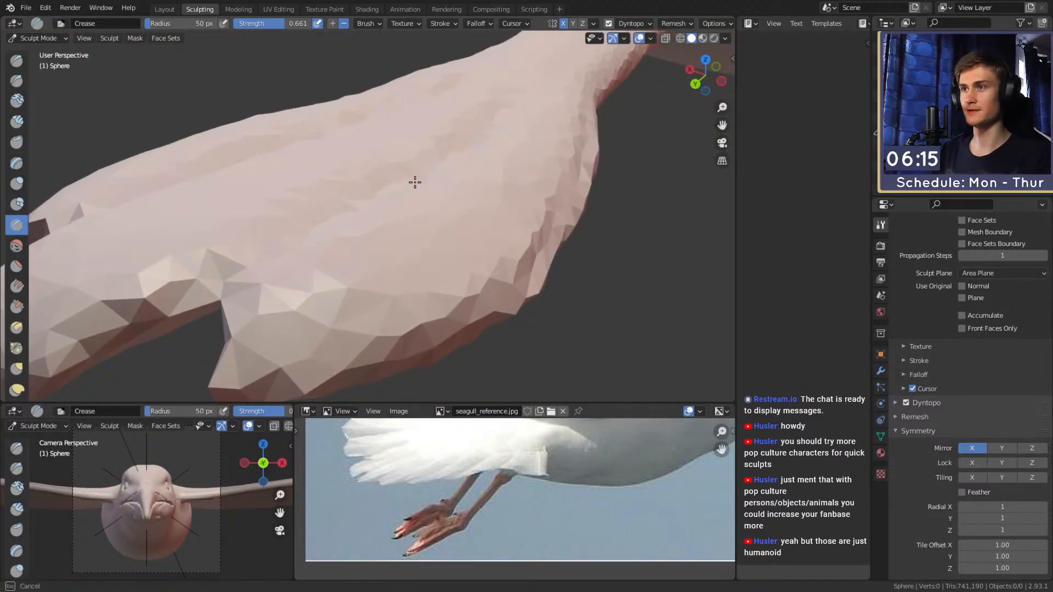
pyautogui.keyDown('alt'); pyautogui.moveTo(321, 237); pyautogui.dragTo(424, 184); pyautogui.keyUp('alt')
pyautogui.moveTo(439, 200)
pyautogui.mouseDown(button='middle')
pyautogui.moveTo(383, 228)
pyautogui.moveTo(426, 122)
pyautogui.moveTo(438, 205)
pyautogui.moveTo(431, 181)
pyautogui.mouseUp(button='middle')
pyautogui.scroll(-6, 437, 205)
# Pull the legs into a cleaner side profile with Snake Hook at a 163 px radius.
pyautogui.moveTo(431, 180)
pyautogui.keyDown('alt'); pyautogui.mouseDown()
pyautogui.moveTo(508, 209)
pyautogui.moveTo(518, 228)
pyautogui.moveTo(539, 212)
pyautogui.moveTo(454, 170)
pyautogui.moveTo(219, 121)
pyautogui.moveTo(228, 116)
pyautogui.mouseUp(); pyautogui.keyUp('alt')
pyautogui.press('m')
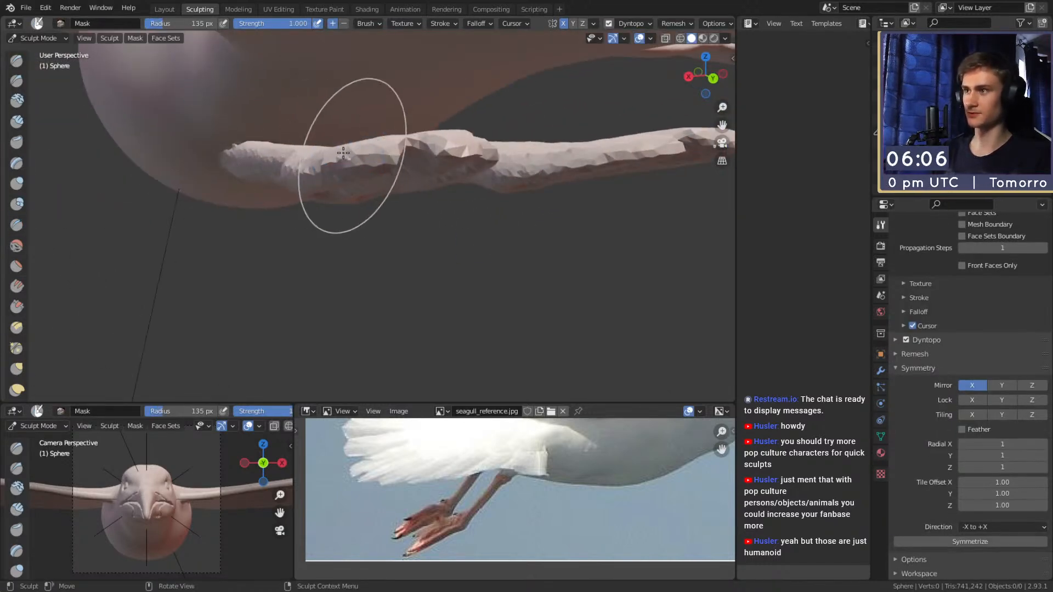
pyautogui.press('k')
pyautogui.moveTo(324, 162)
pyautogui.keyDown('alt'); pyautogui.mouseDown()
pyautogui.moveTo(341, 200)
pyautogui.moveTo(337, 184)
pyautogui.mouseUp(); pyautogui.keyUp('alt')
pyautogui.moveTo(338, 184)
pyautogui.mouseDown(button='middle')
pyautogui.moveTo(316, 191)
pyautogui.moveTo(414, 204)
pyautogui.moveTo(408, 217)
pyautogui.moveTo(408, 195)
pyautogui.mouseUp(button='middle')
pyautogui.press('f')
pyautogui.click(302, 188)
pyautogui.press('f')
pyautogui.click(329, 192)
pyautogui.press('f')
pyautogui.click(323, 199)
pyautogui.press('f')
pyautogui.click(387, 200)
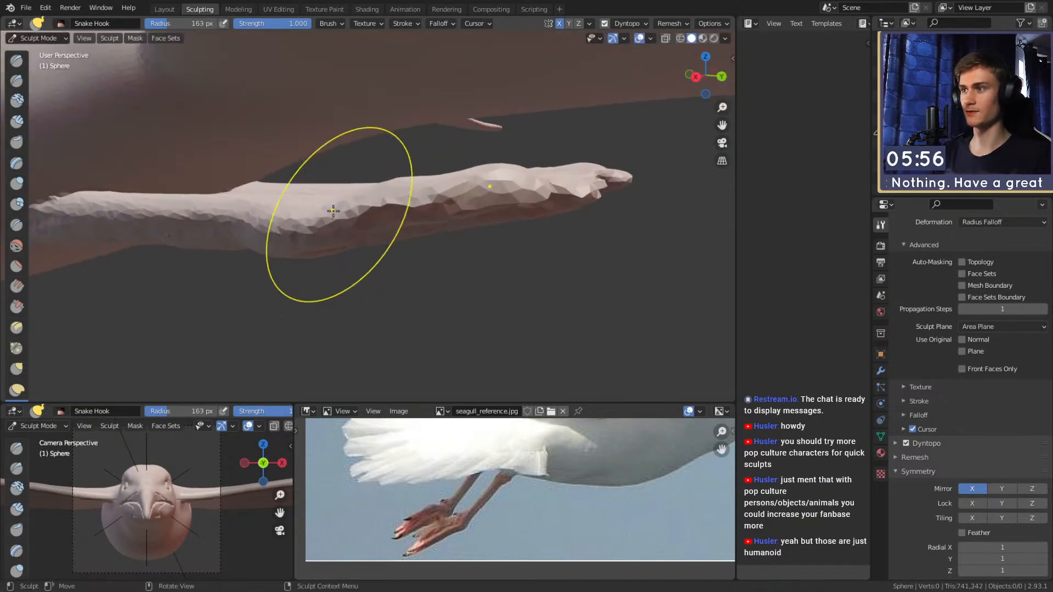
pyautogui.moveTo(301, 220); pyautogui.dragTo(317, 200, button='middle')
pyautogui.moveTo(319, 201); pyautogui.dragTo(326, 203)
pyautogui.moveTo(326, 202)
pyautogui.mouseDown(button='middle')
pyautogui.moveTo(247, 202)
pyautogui.moveTo(335, 206)
pyautogui.mouseUp(button='middle')
# Smooth the rough clay on the upper legs and belly joints, ending at a 102 px radius.
pyautogui.press('f')
pyautogui.click(327, 206)
pyautogui.moveTo(379, 208)
pyautogui.keyDown('alt'); pyautogui.mouseDown()
pyautogui.moveTo(343, 209)
pyautogui.moveTo(278, 180)
pyautogui.mouseUp(); pyautogui.keyUp('alt')
pyautogui.press('f')
pyautogui.click(324, 207)
pyautogui.keyDown('alt'); pyautogui.moveTo(291, 194); pyautogui.dragTo(316, 198); pyautogui.keyUp('alt')
pyautogui.moveTo(317, 199)
pyautogui.mouseDown(button='middle')
pyautogui.moveTo(343, 193)
pyautogui.moveTo(482, 71)
pyautogui.moveTo(414, 99)
pyautogui.moveTo(451, 157)
pyautogui.moveTo(362, 204)
pyautogui.moveTo(351, 230)
pyautogui.moveTo(301, 107)
pyautogui.mouseUp(button='middle')
pyautogui.press('f')
pyautogui.scroll(6, 377, 205)
pyautogui.moveTo(377, 205); pyautogui.dragTo(344, 210, button='middle')
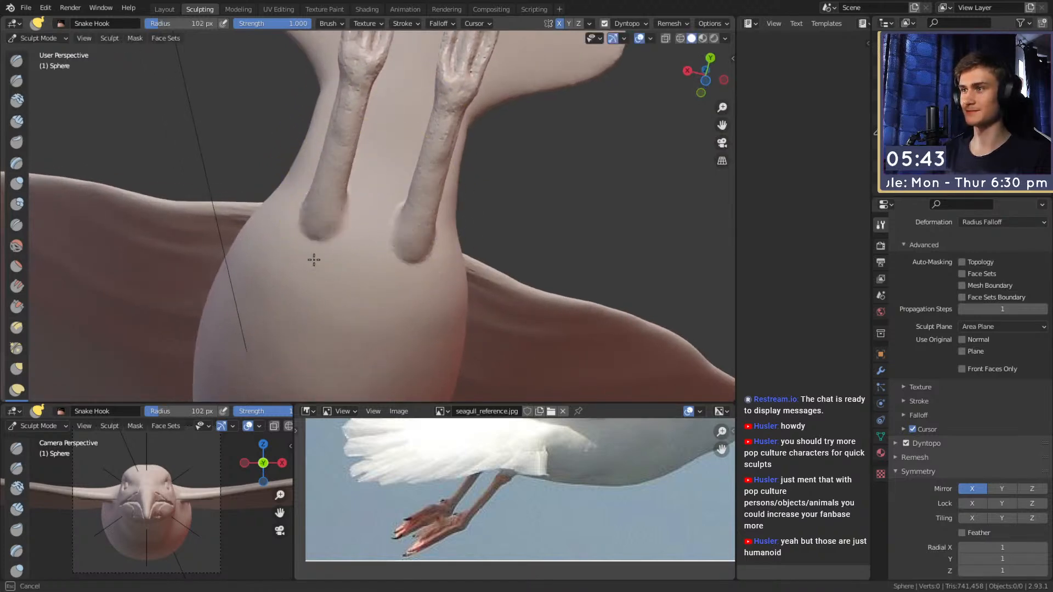
# Bring up the underside flight reference photo and smooth the leg-to-belly joints with Clay Strips active at a 101 px radius.
pyautogui.press('c')
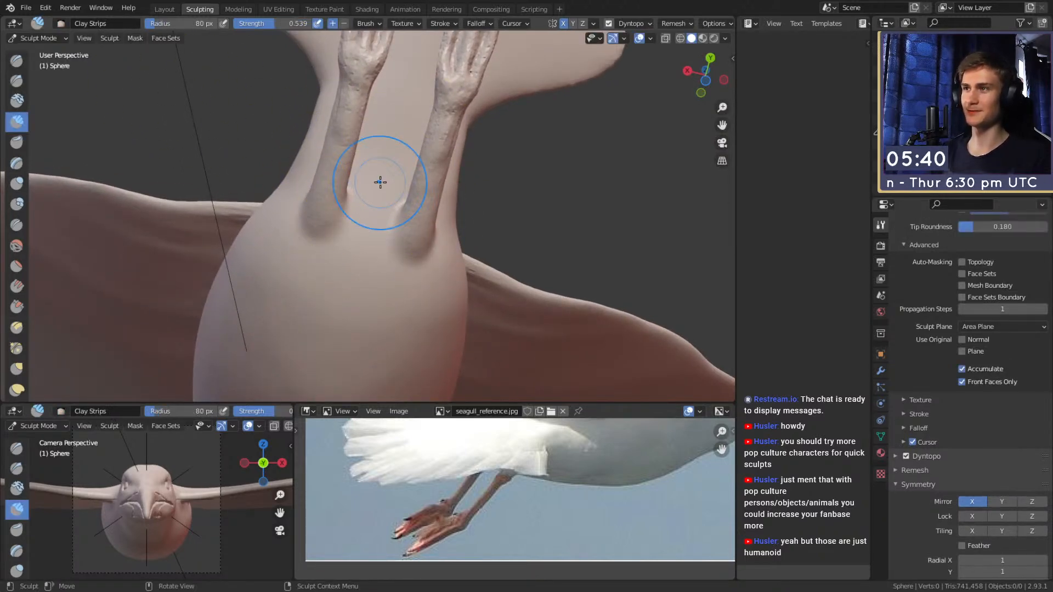
pyautogui.scroll(-5, 632, 462)
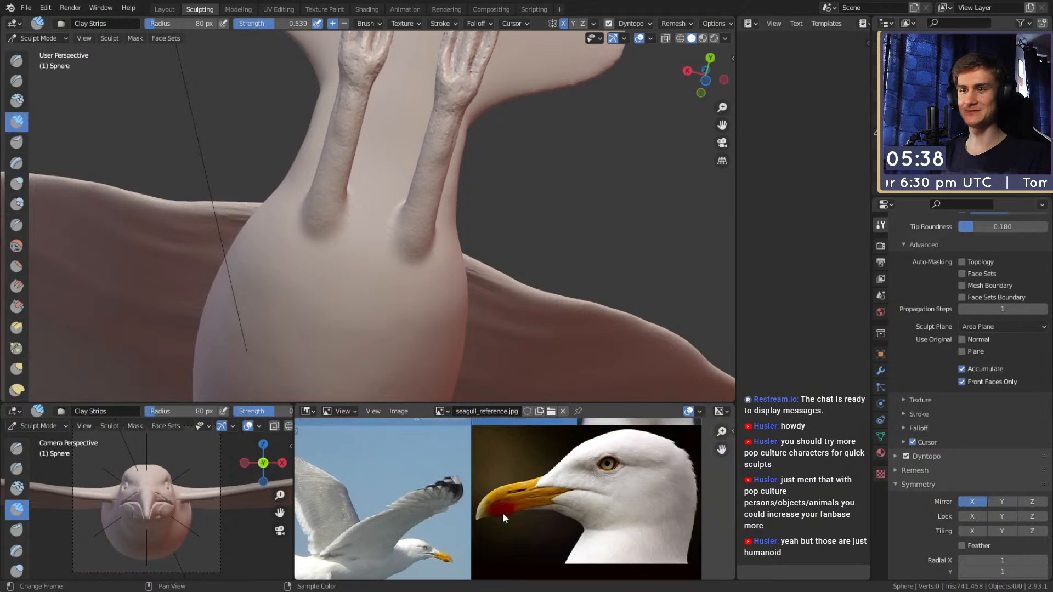
pyautogui.scroll(6, 406, 510)
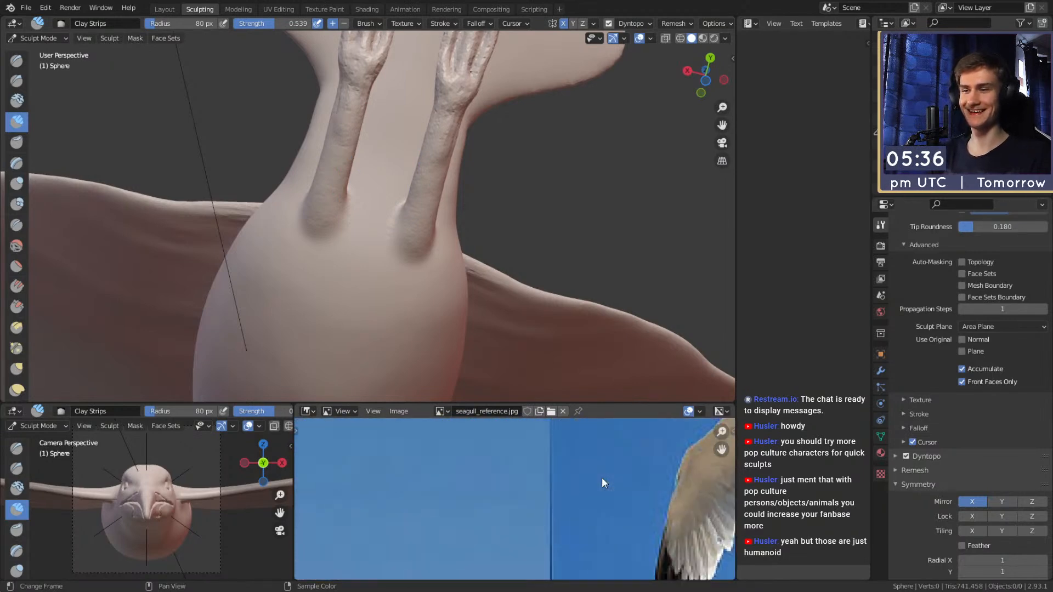
pyautogui.scroll(-3, 406, 510)
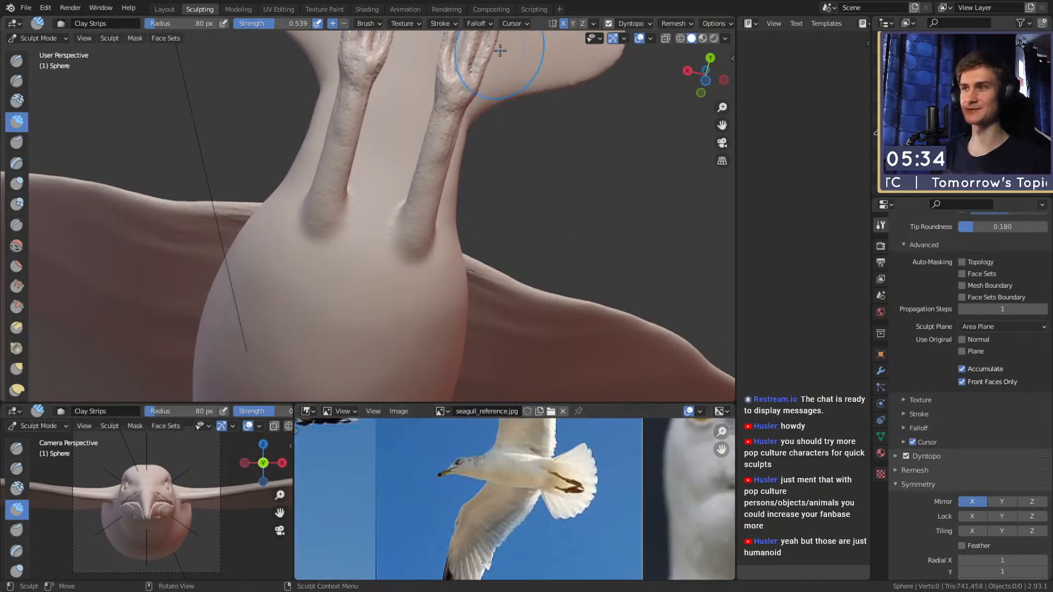
pyautogui.moveTo(499, 245)
pyautogui.mouseDown(button='middle')
pyautogui.moveTo(434, 207)
pyautogui.moveTo(447, 229)
pyautogui.moveTo(423, 214)
pyautogui.moveTo(400, 219)
pyautogui.mouseUp(button='middle')
pyautogui.press('f')
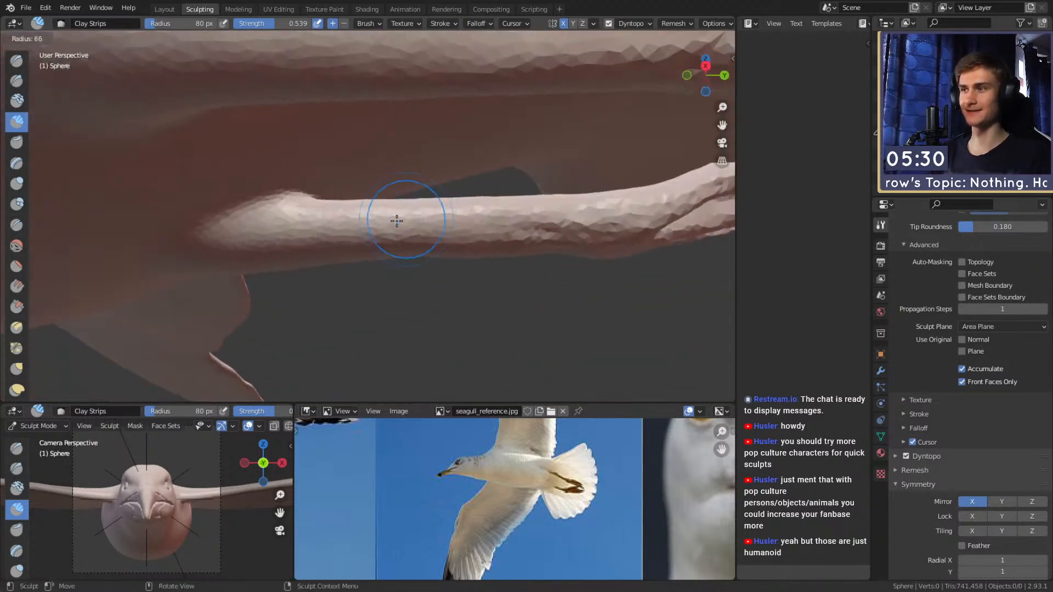
pyautogui.click(397, 239)
pyautogui.moveTo(473, 209)
pyautogui.mouseDown(button='middle')
pyautogui.moveTo(554, 207)
pyautogui.moveTo(467, 195)
pyautogui.moveTo(372, 218)
pyautogui.moveTo(475, 207)
pyautogui.moveTo(390, 178)
pyautogui.moveTo(358, 225)
pyautogui.moveTo(348, 216)
pyautogui.moveTo(389, 221)
pyautogui.moveTo(451, 169)
pyautogui.mouseUp(button='middle')
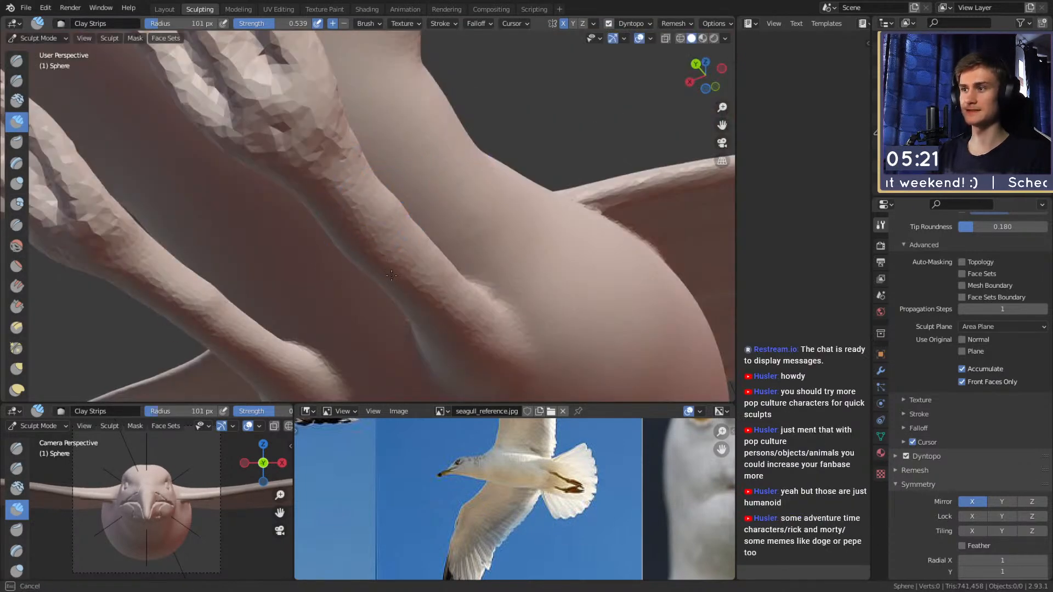
# Smooth the legs from the belly toward the ankles at radii of 74 and 96 px.
pyautogui.moveTo(393, 275); pyautogui.dragTo(400, 241, button='middle')
pyautogui.moveTo(361, 208)
pyautogui.mouseDown(button='middle')
pyautogui.moveTo(388, 183)
pyautogui.moveTo(409, 234)
pyautogui.mouseUp(button='middle')
pyautogui.moveTo(328, 217)
pyautogui.mouseDown(button='middle')
pyautogui.moveTo(444, 200)
pyautogui.moveTo(376, 234)
pyautogui.moveTo(409, 192)
pyautogui.moveTo(446, 199)
pyautogui.moveTo(358, 117)
pyautogui.moveTo(241, 235)
pyautogui.moveTo(336, 209)
pyautogui.mouseUp(button='middle')
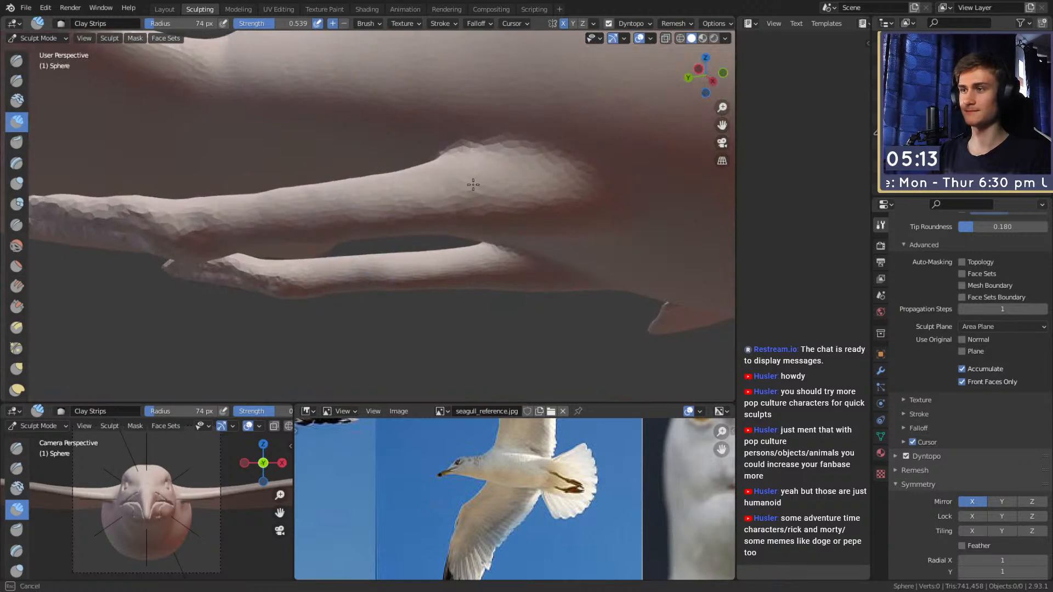
pyautogui.keyDown('shift'); pyautogui.moveTo(460, 184); pyautogui.dragTo(451, 224, button='middle'); pyautogui.keyUp('shift')
pyautogui.moveTo(335, 235); pyautogui.dragTo(357, 227, button='middle')
pyautogui.press('f')
pyautogui.click(368, 220)
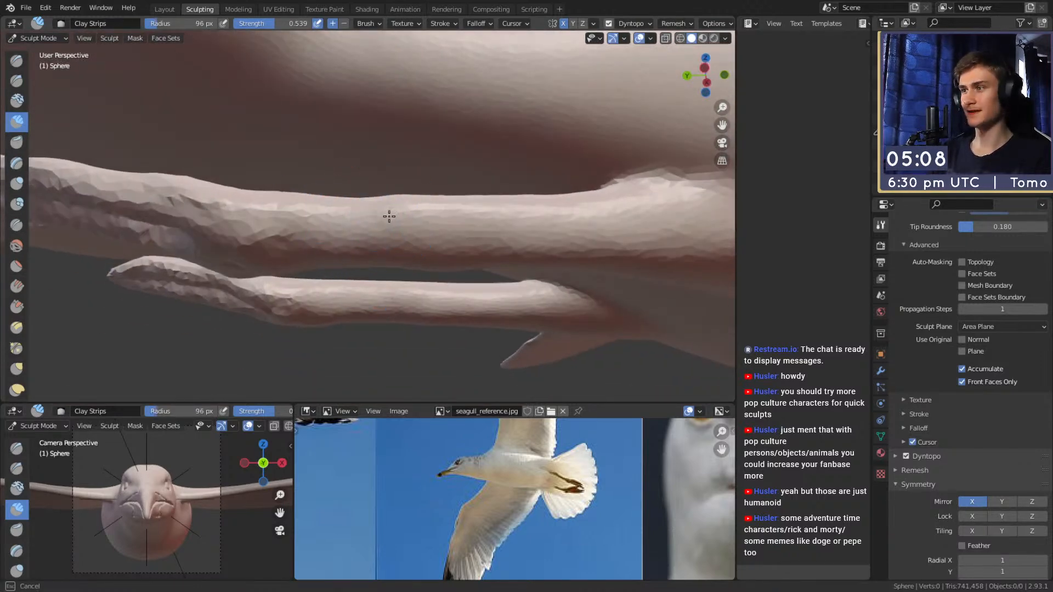
# Even out the middle of the legs and the ankle transition at radii of 127 and 109 px.
pyautogui.keyDown('alt'); pyautogui.moveTo(404, 208); pyautogui.dragTo(402, 194); pyautogui.keyUp('alt')
pyautogui.press('f')
pyautogui.click(405, 210)
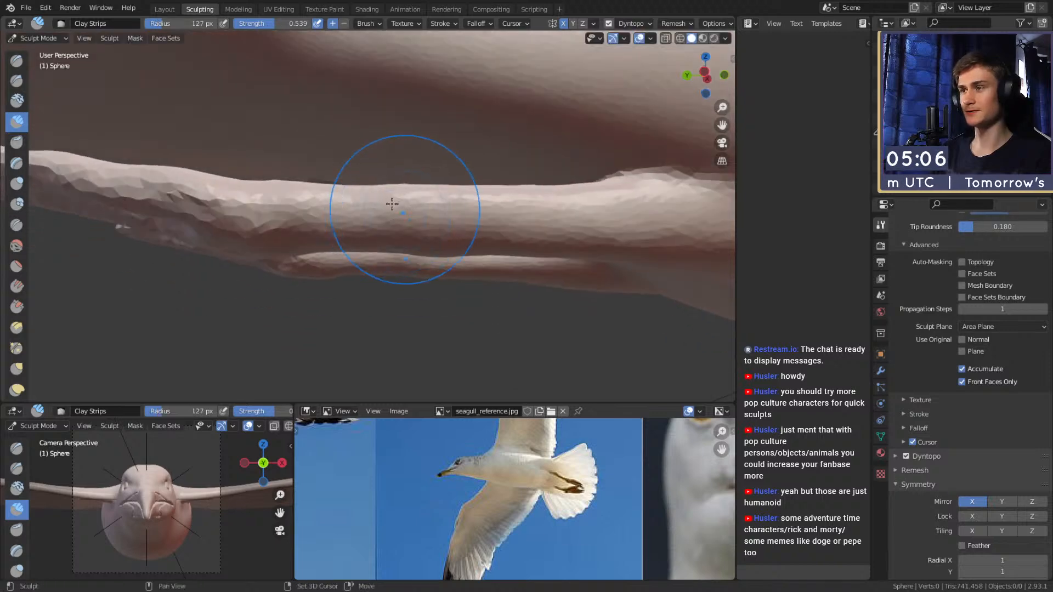
pyautogui.moveTo(389, 212); pyautogui.dragTo(401, 187, button='middle')
pyautogui.press('f')
pyautogui.click(426, 183)
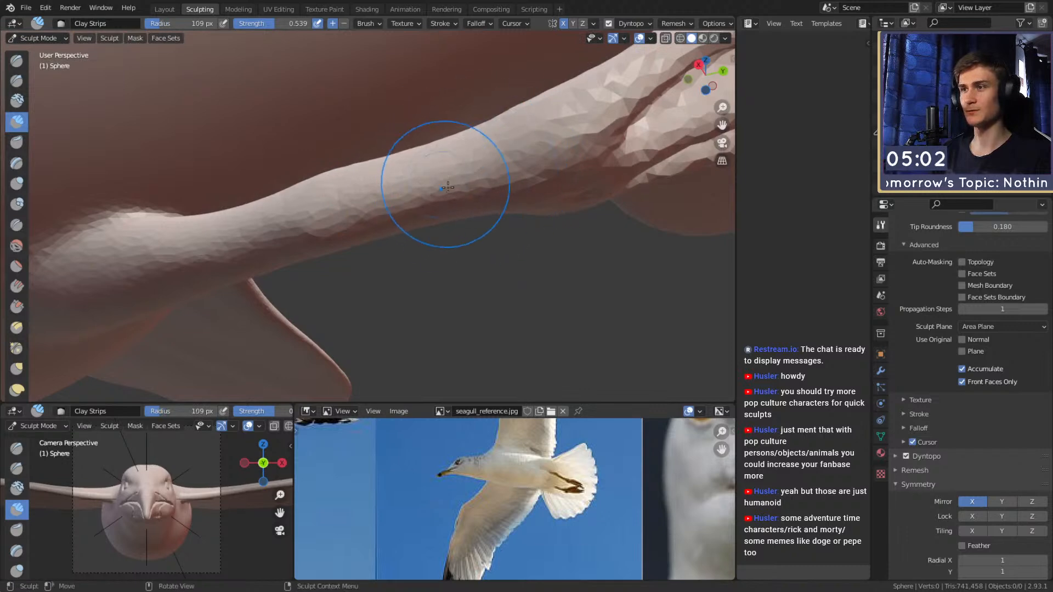
pyautogui.keyDown('alt'); pyautogui.moveTo(495, 142); pyautogui.dragTo(508, 219); pyautogui.keyUp('alt')
pyautogui.keyDown('alt'); pyautogui.moveTo(507, 181); pyautogui.dragTo(384, 188); pyautogui.keyUp('alt')
pyautogui.keyDown('alt'); pyautogui.moveTo(394, 195); pyautogui.dragTo(437, 219); pyautogui.keyUp('alt')
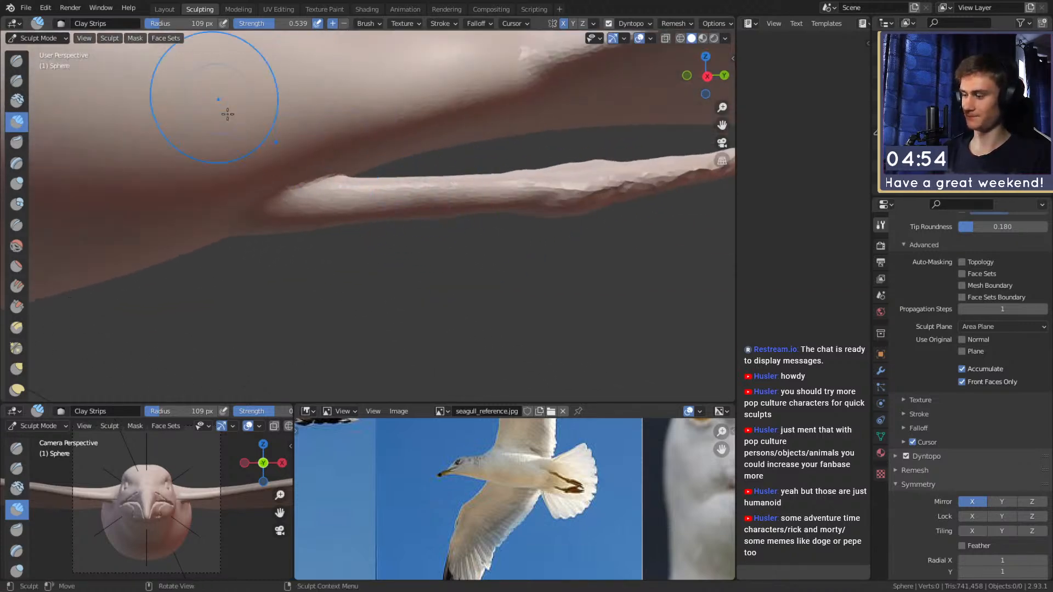
# Bend the upper legs slightly near the belly with Snake Hook.
pyautogui.press('g')
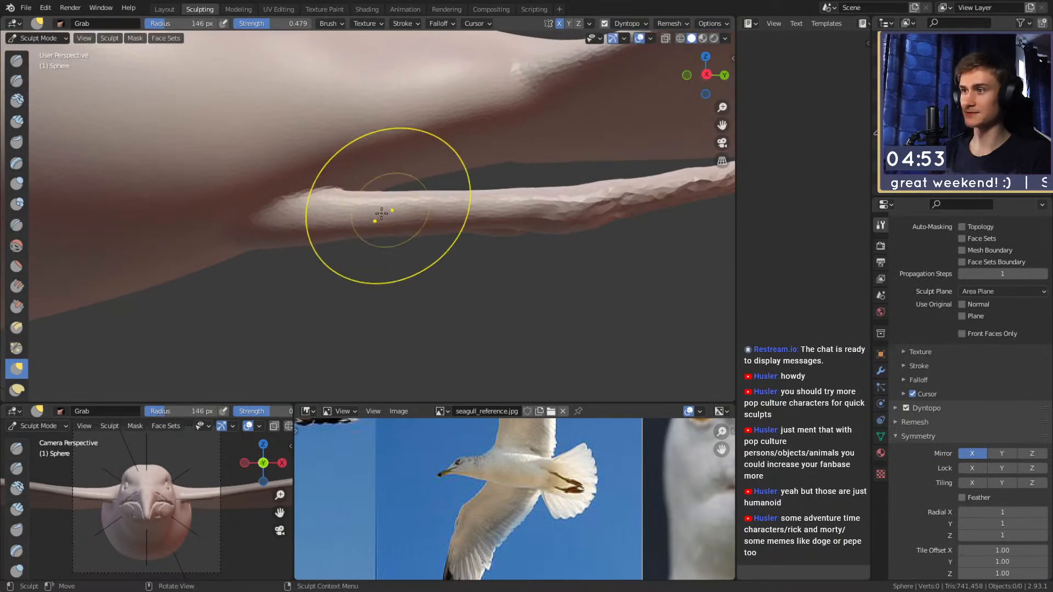
pyautogui.press('k')
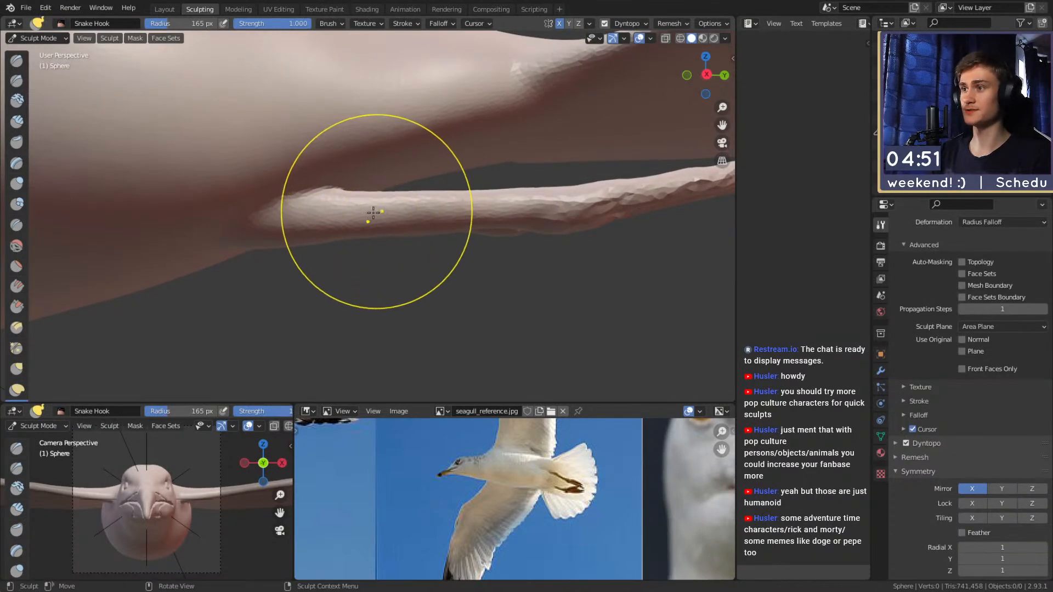
pyautogui.press('f')
pyautogui.click(380, 210)
pyautogui.moveTo(387, 198); pyautogui.dragTo(392, 193)
pyautogui.moveTo(391, 194)
pyautogui.mouseDown(button='middle')
pyautogui.moveTo(414, 183)
pyautogui.moveTo(354, 218)
pyautogui.moveTo(408, 217)
pyautogui.moveTo(311, 233)
pyautogui.moveTo(377, 214)
pyautogui.moveTo(362, 223)
pyautogui.moveTo(422, 160)
pyautogui.moveTo(352, 200)
pyautogui.moveTo(324, 160)
pyautogui.moveTo(395, 202)
pyautogui.moveTo(423, 203)
pyautogui.moveTo(353, 171)
pyautogui.moveTo(415, 184)
pyautogui.moveTo(376, 165)
pyautogui.moveTo(515, 172)
pyautogui.moveTo(414, 169)
pyautogui.moveTo(396, 155)
pyautogui.mouseUp(button='middle')
pyautogui.press('f')
pyautogui.click(396, 207)
# Build up the tops of the legs where they leave the belly with Clay Strips, ending at a 55 px radius.
pyautogui.press('c')
pyautogui.press('f')
pyautogui.click(326, 217)
pyautogui.press('f')
pyautogui.click(401, 214)
pyautogui.press('f')
pyautogui.click(458, 189)
pyautogui.click(388, 142)
pyautogui.moveTo(379, 203); pyautogui.dragTo(446, 190, button='middle')
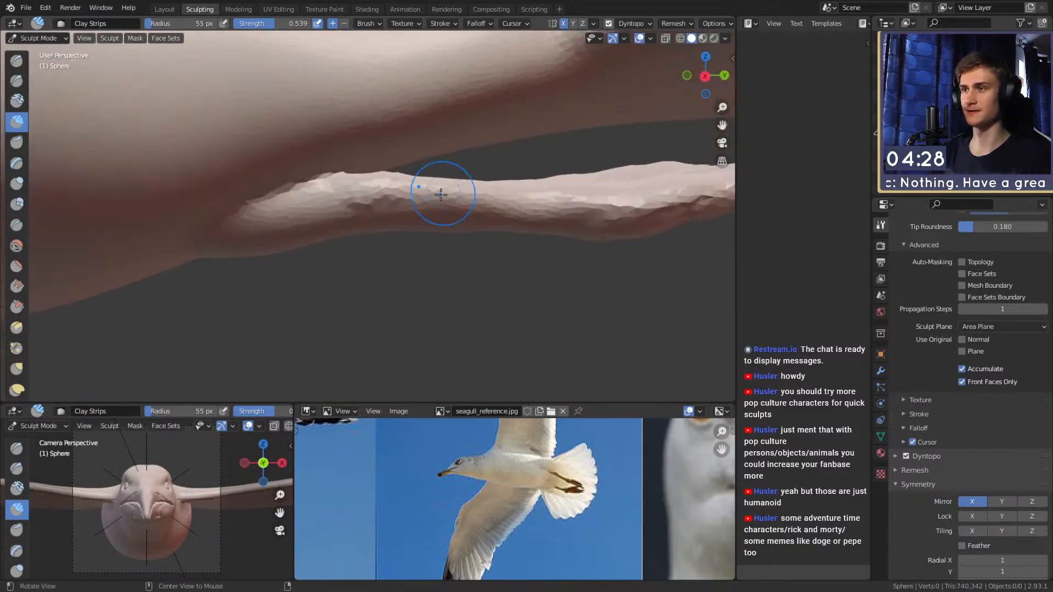
# Reshape the curve of the upper legs with Grab, ending at a 135 px radius.
pyautogui.press('g')
pyautogui.moveTo(364, 207)
pyautogui.mouseDown(button='middle')
pyautogui.moveTo(386, 193)
pyautogui.moveTo(381, 203)
pyautogui.moveTo(411, 216)
pyautogui.moveTo(382, 207)
pyautogui.mouseUp(button='middle')
pyautogui.press('f')
pyautogui.click(385, 220)
pyautogui.press('f')
pyautogui.click(383, 207)
pyautogui.moveTo(382, 207)
pyautogui.keyDown('alt'); pyautogui.mouseDown()
pyautogui.moveTo(340, 200)
pyautogui.moveTo(365, 209)
pyautogui.mouseUp(); pyautogui.keyUp('alt')
pyautogui.press('f')
pyautogui.click(331, 202)
pyautogui.press('f')
pyautogui.click(376, 167)
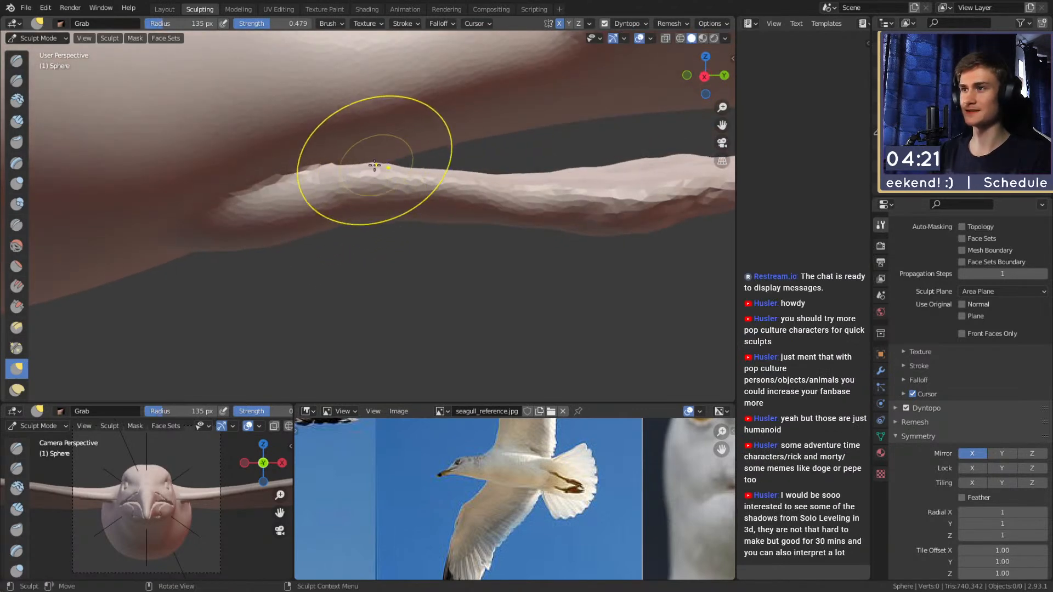
# Refine the thigh bulges at the belly joint with Grab at radii of 175 and 115 px.
pyautogui.moveTo(385, 166)
pyautogui.mouseDown(button='middle')
pyautogui.moveTo(404, 217)
pyautogui.moveTo(446, 178)
pyautogui.moveTo(395, 192)
pyautogui.mouseUp(button='middle')
pyautogui.scroll(-4, 404, 216)
pyautogui.scroll(4, 434, 185)
pyautogui.press('f')
pyautogui.click(399, 215)
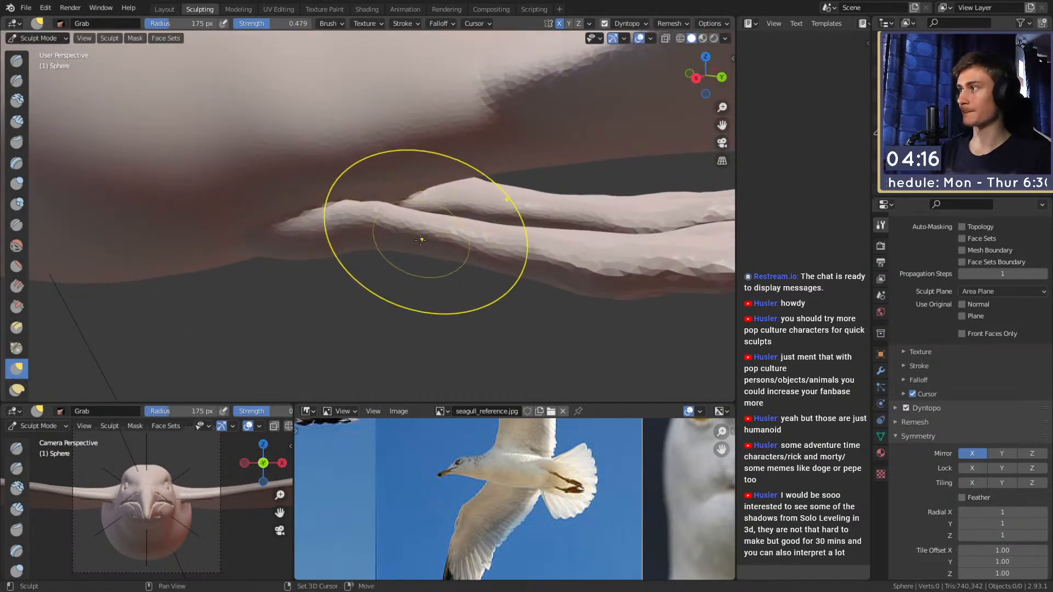
pyautogui.moveTo(375, 228); pyautogui.dragTo(419, 187, button='middle')
pyautogui.press('f')
pyautogui.click(374, 220)
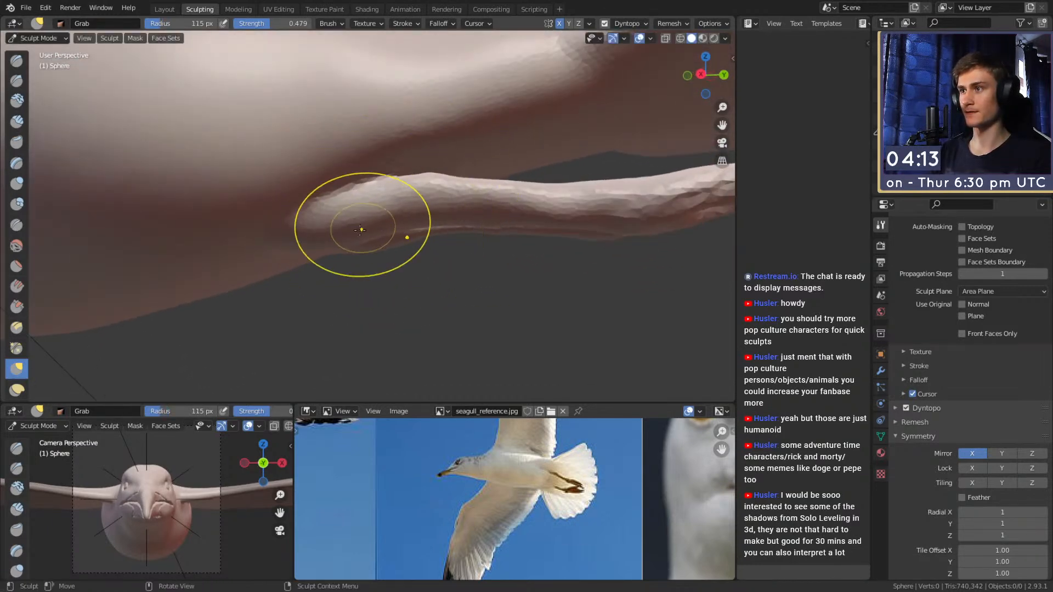
# Adjust the contour of the lower legs and ankles with Grab, ending at a 211 px radius.
pyautogui.moveTo(467, 145); pyautogui.dragTo(430, 161, button='middle')
pyautogui.press('f')
pyautogui.click(504, 164)
pyautogui.keyDown('shift'); pyautogui.moveTo(555, 192); pyautogui.dragTo(485, 182, button='middle'); pyautogui.keyUp('shift')
pyautogui.press('f')
pyautogui.click(615, 200)
pyautogui.moveTo(474, 191); pyautogui.dragTo(466, 199)
pyautogui.moveTo(466, 181)
pyautogui.mouseDown(button='middle')
pyautogui.moveTo(472, 202)
pyautogui.moveTo(463, 206)
pyautogui.moveTo(497, 192)
pyautogui.mouseUp(button='middle')
pyautogui.press('f')
pyautogui.click(472, 193)
pyautogui.moveTo(496, 177); pyautogui.dragTo(486, 180)
# Save the sculpt as quick_sketch_day_186.blend.
pyautogui.keyDown('ctrl'); pyautogui.moveTo(440, 160); pyautogui.dragTo(406, 233, button='middle'); pyautogui.keyUp('ctrl')
pyautogui.keyDown('shift'); pyautogui.moveTo(371, 199); pyautogui.dragTo(397, 222, button='middle'); pyautogui.keyUp('shift')
pyautogui.keyDown('ctrl'); pyautogui.moveTo(398, 222); pyautogui.dragTo(421, 246, button='middle'); pyautogui.keyUp('ctrl')
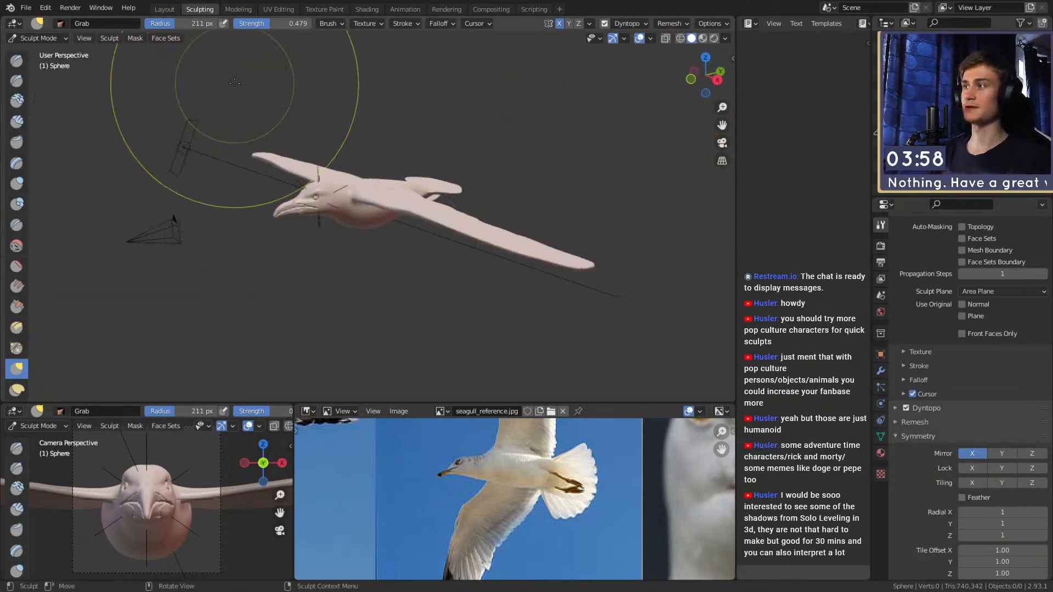
pyautogui.click(26, 8)
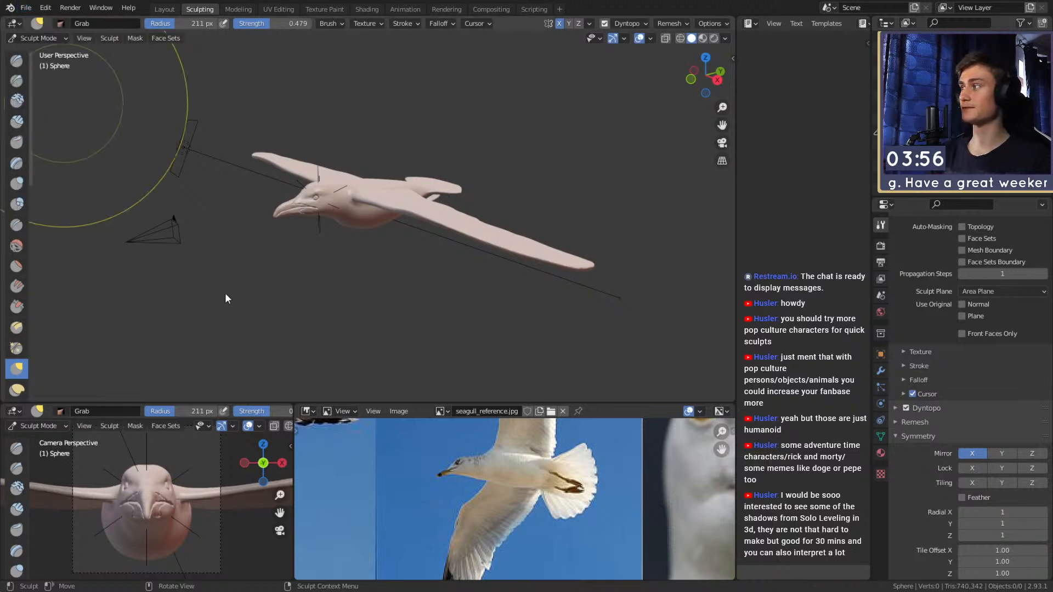
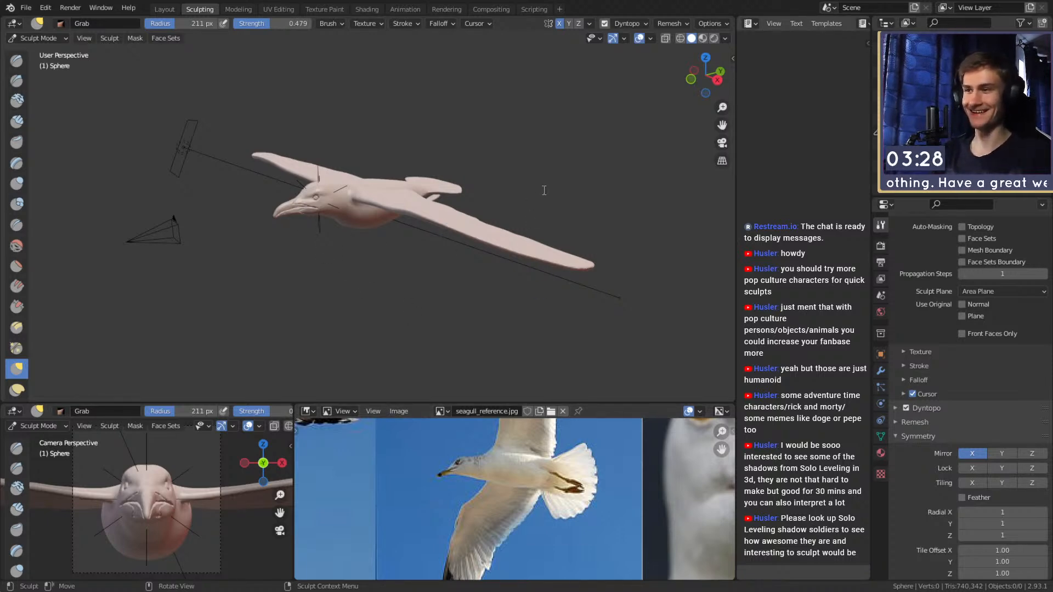
pyautogui.hotkey('ctrl', 's')
# Nudge the wing surface beside the lower back with Grab at a 69 px radius.
pyautogui.moveTo(503, 199)
pyautogui.mouseDown(button='middle')
pyautogui.moveTo(458, 203)
pyautogui.moveTo(359, 301)
pyautogui.mouseUp(button='middle')
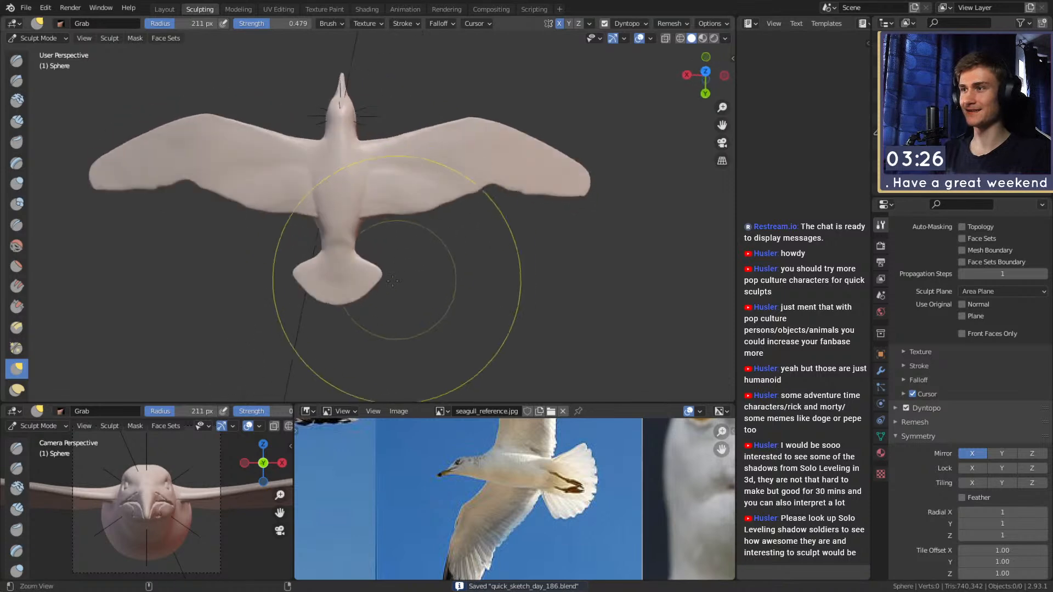
pyautogui.scroll(3, 412, 271)
pyautogui.press('f')
pyautogui.click(310, 220)
pyautogui.scroll(3, 395, 205)
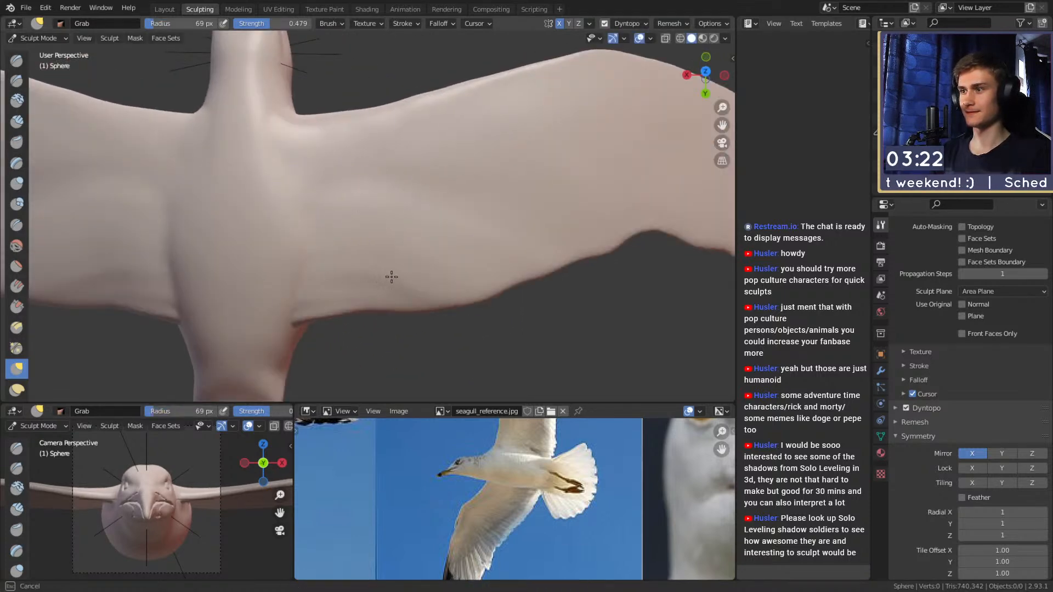
pyautogui.moveTo(321, 278); pyautogui.dragTo(320, 274)
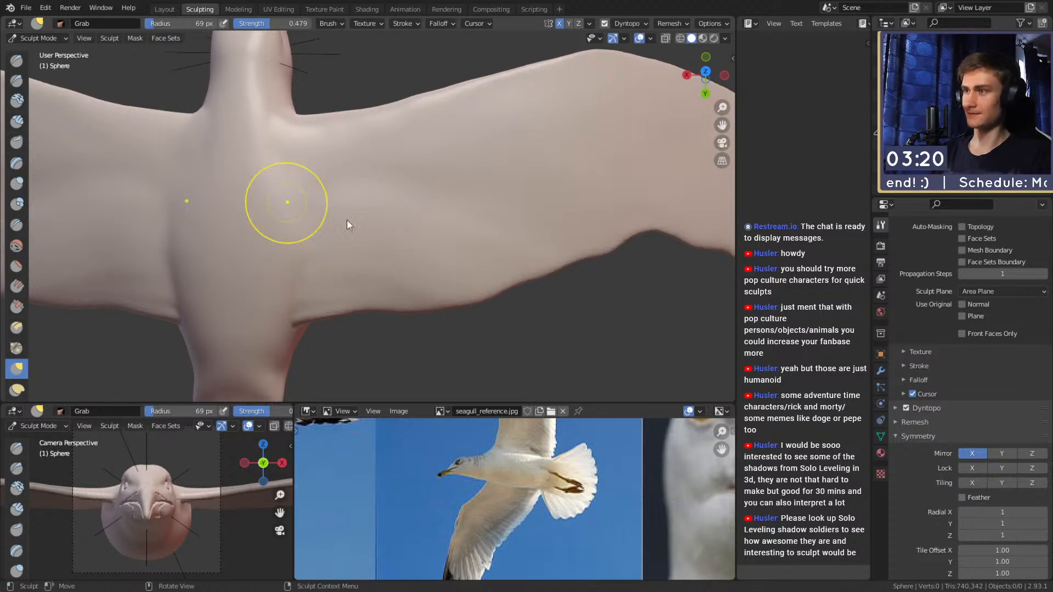
# Compare the seagull's back, wings and side profile with the flying seagull reference photos, with Clay Strips readied at a 32 px radius.
pyautogui.press('c')
pyautogui.press('f')
pyautogui.click(349, 187)
pyautogui.moveTo(320, 167)
pyautogui.keyDown('shift'); pyautogui.mouseDown(button='middle')
pyautogui.moveTo(381, 237)
pyautogui.moveTo(517, 172)
pyautogui.moveTo(464, 242)
pyautogui.moveTo(466, 179)
pyautogui.moveTo(430, 192)
pyautogui.moveTo(400, 176)
pyautogui.mouseUp(button='middle'); pyautogui.keyUp('shift')
pyautogui.scroll(-5, 517, 172)
pyautogui.scroll(6, 400, 176)
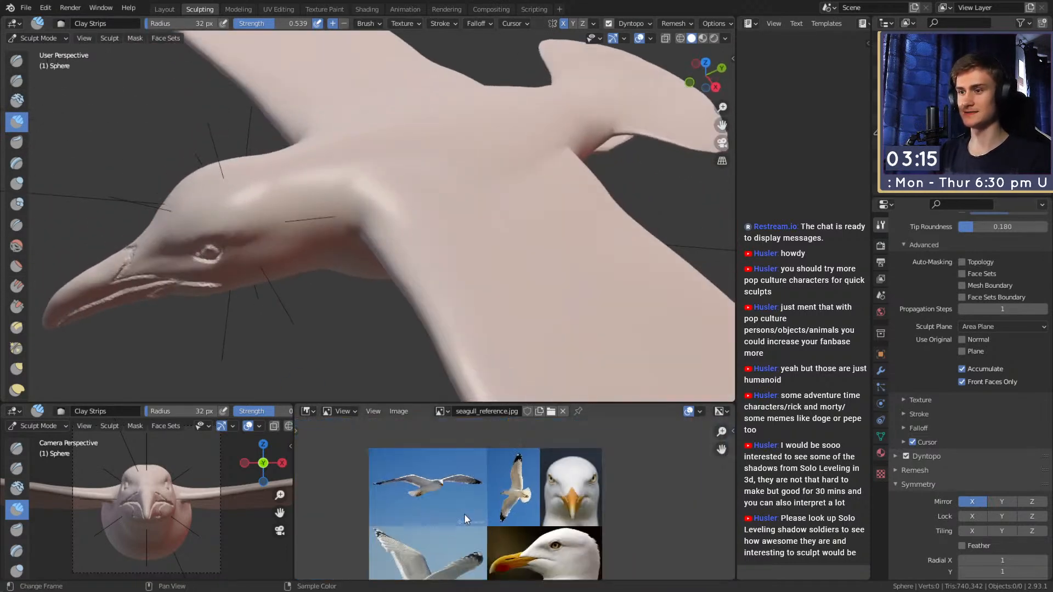
pyautogui.scroll(-6, 310, 179)
pyautogui.moveTo(427, 250)
pyautogui.mouseDown(button='middle')
pyautogui.moveTo(409, 188)
pyautogui.moveTo(532, 185)
pyautogui.mouseUp(button='middle')
pyautogui.scroll(4, 475, 463)
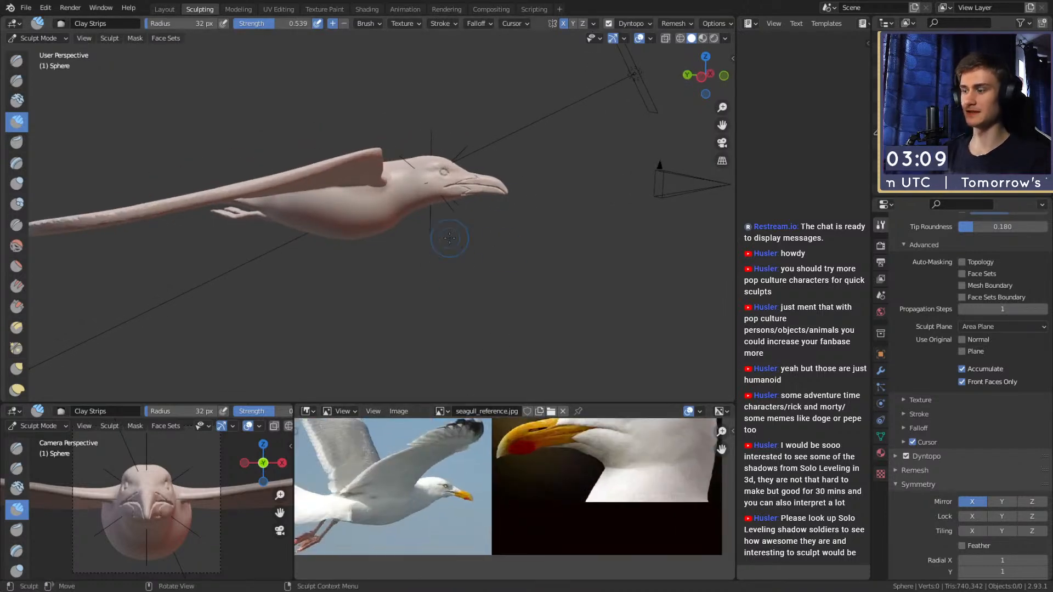
# Reshape the crown of the head and the throat contour in side profile with the Grab brush.
pyautogui.press('g')
pyautogui.scroll(4, 442, 231)
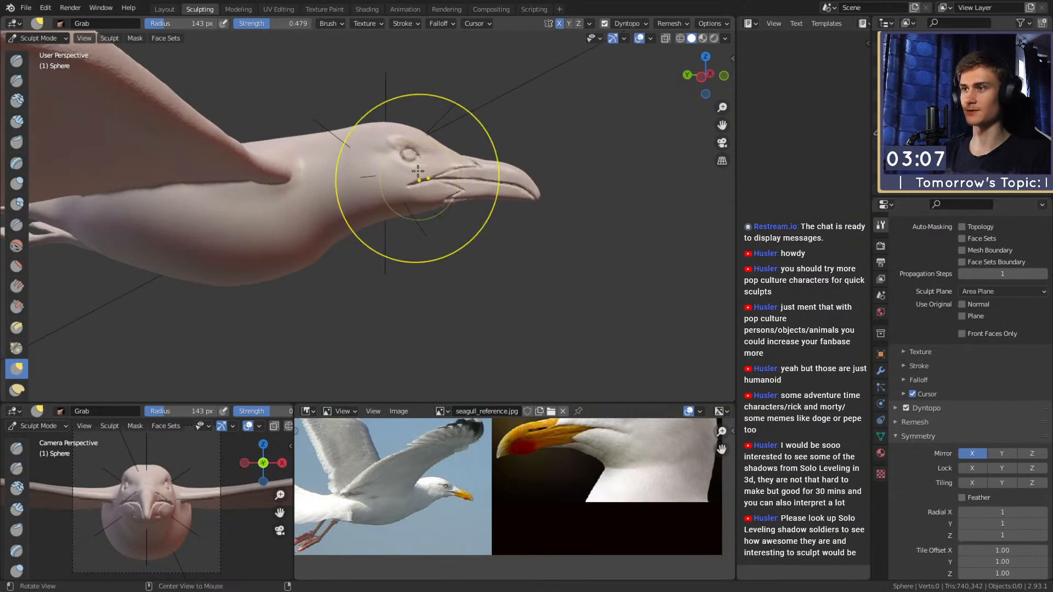
pyautogui.keyDown('shift'); pyautogui.moveTo(419, 173); pyautogui.dragTo(412, 195, button='middle'); pyautogui.keyUp('shift')
pyautogui.press('f')
pyautogui.click(490, 157)
pyautogui.moveTo(381, 149); pyautogui.dragTo(387, 161)
pyautogui.moveTo(406, 238); pyautogui.dragTo(400, 230)
# Adjust the shape of the beak in side profile with Grab, including radii of 66 and 79 px.
pyautogui.keyDown('shift'); pyautogui.moveTo(468, 209); pyautogui.dragTo(418, 200, button='middle'); pyautogui.keyUp('shift')
pyautogui.moveTo(477, 201); pyautogui.dragTo(444, 178)
pyautogui.press('f')
pyautogui.click(431, 193)
pyautogui.moveTo(427, 208); pyautogui.dragTo(424, 201, button='middle')
pyautogui.moveTo(403, 202); pyautogui.dragTo(443, 201)
pyautogui.press('f')
pyautogui.click(472, 212)
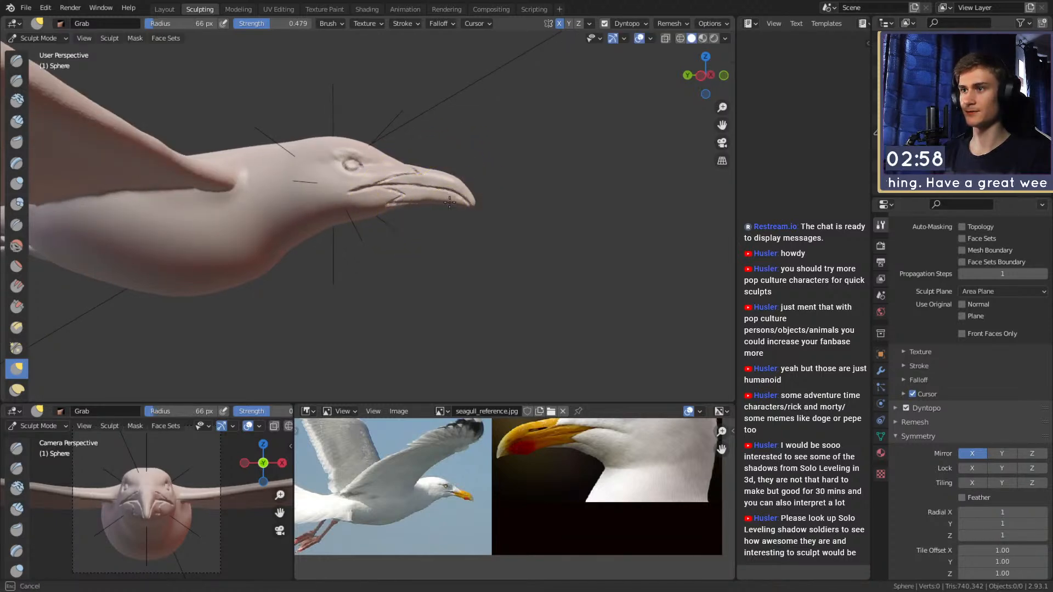
pyautogui.press('f')
pyautogui.click(471, 201)
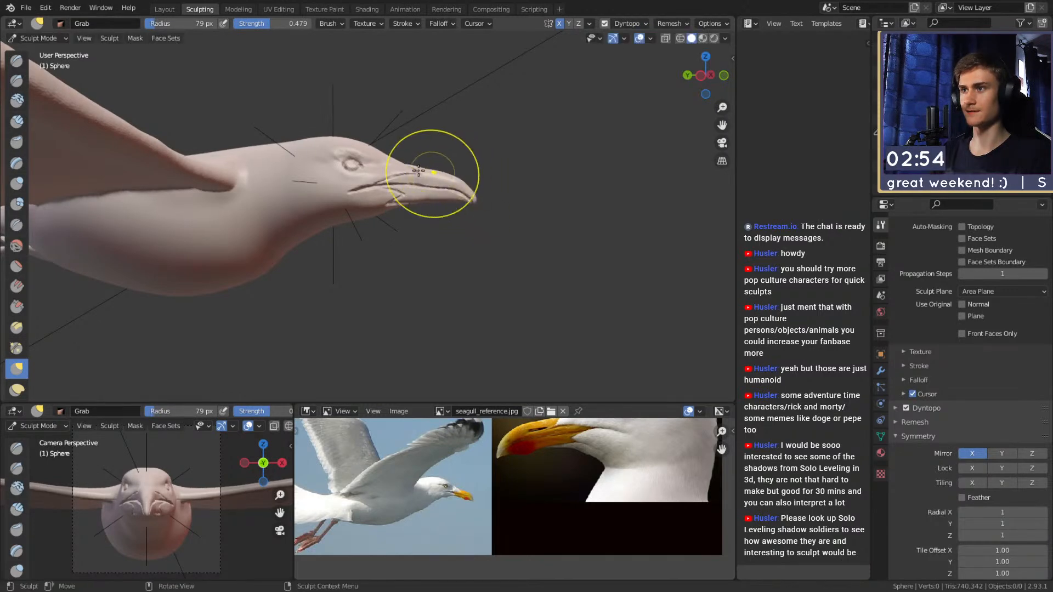
# Reshape the underside contour of the breast and belly with Grab at a 217 px radius.
pyautogui.moveTo(399, 163); pyautogui.dragTo(421, 175, button='middle')
pyautogui.keyDown('alt'); pyautogui.keyDown('shift'); pyautogui.moveTo(410, 183); pyautogui.dragTo(475, 205); pyautogui.keyUp('shift'); pyautogui.keyUp('alt')
pyautogui.keyDown('ctrl'); pyautogui.keyDown('alt'); pyautogui.moveTo(439, 252); pyautogui.dragTo(440, 223); pyautogui.keyUp('alt'); pyautogui.keyUp('ctrl')
pyautogui.press('f')
pyautogui.click(433, 203)
pyautogui.press('f')
pyautogui.click(445, 234)
pyautogui.keyDown('alt'); pyautogui.moveTo(442, 220); pyautogui.dragTo(381, 229); pyautogui.keyUp('alt')
pyautogui.press('f')
pyautogui.click(495, 232)
pyautogui.keyDown('shift'); pyautogui.moveTo(424, 206); pyautogui.dragTo(407, 218, button='middle'); pyautogui.keyUp('shift')
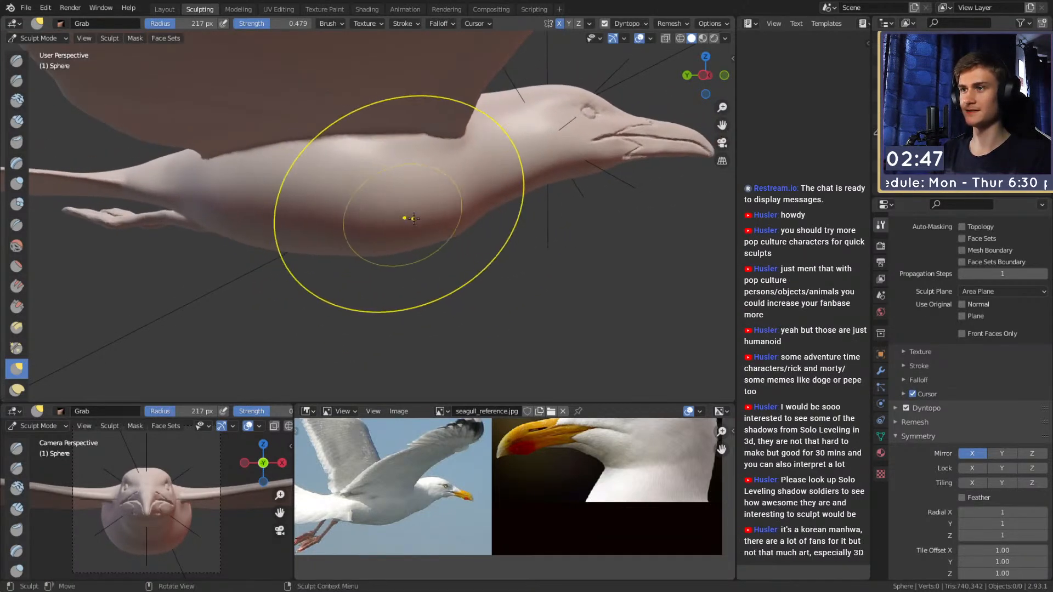
pyautogui.moveTo(447, 228); pyautogui.dragTo(442, 223)
pyautogui.keyDown('shift'); pyautogui.moveTo(479, 218); pyautogui.dragTo(445, 239, button='middle'); pyautogui.keyUp('shift')
# Refine the breast contour below the neck with Grab at a 142 px radius, ending at a 70 px radius.
pyautogui.press('f')
pyautogui.click(446, 224)
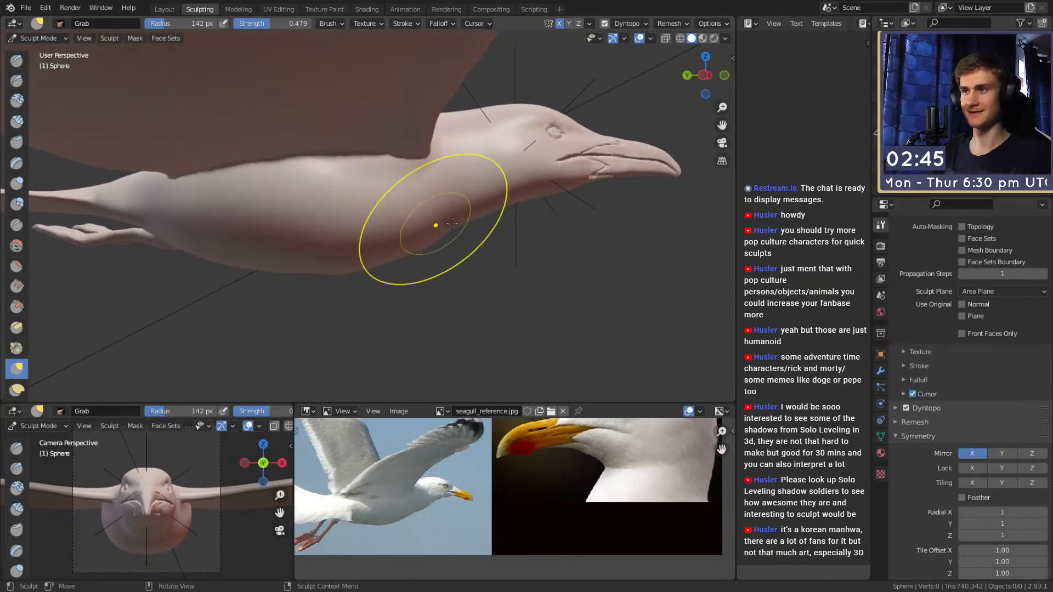
pyautogui.moveTo(454, 225); pyautogui.dragTo(452, 224)
pyautogui.keyDown('shift'); pyautogui.moveTo(426, 219); pyautogui.dragTo(502, 218, button='middle'); pyautogui.keyUp('shift')
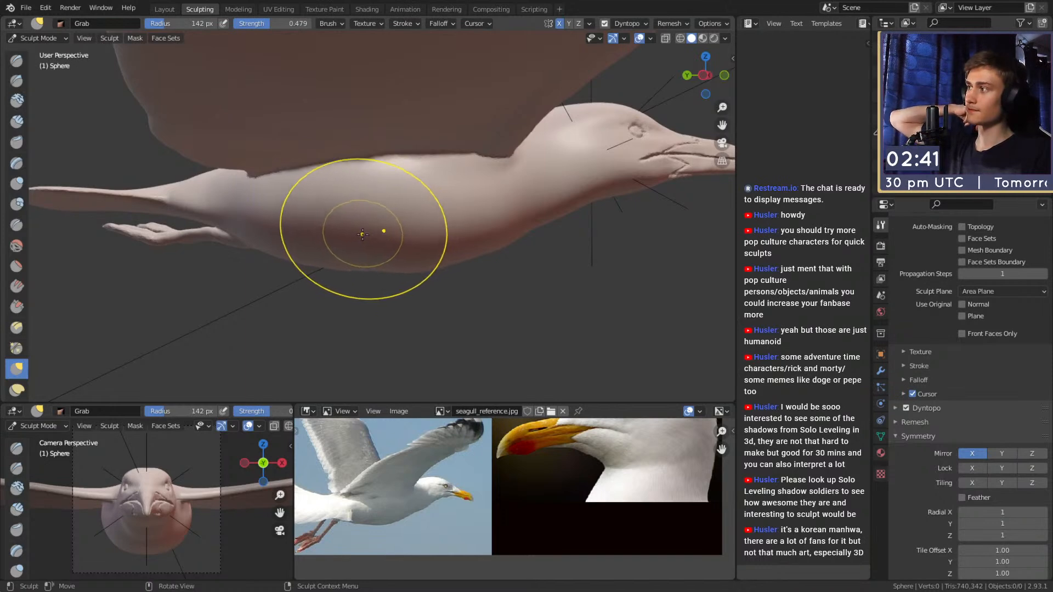
pyautogui.moveTo(401, 221); pyautogui.dragTo(424, 244, button='middle')
pyautogui.press('f')
pyautogui.moveTo(424, 243)
pyautogui.keyDown('alt'); pyautogui.mouseDown()
pyautogui.moveTo(432, 258)
pyautogui.moveTo(379, 241)
pyautogui.moveTo(390, 226)
pyautogui.moveTo(412, 230)
pyautogui.moveTo(376, 129)
pyautogui.moveTo(352, 207)
pyautogui.moveTo(192, 82)
pyautogui.mouseUp(); pyautogui.keyUp('alt')
pyautogui.click(392, 259)
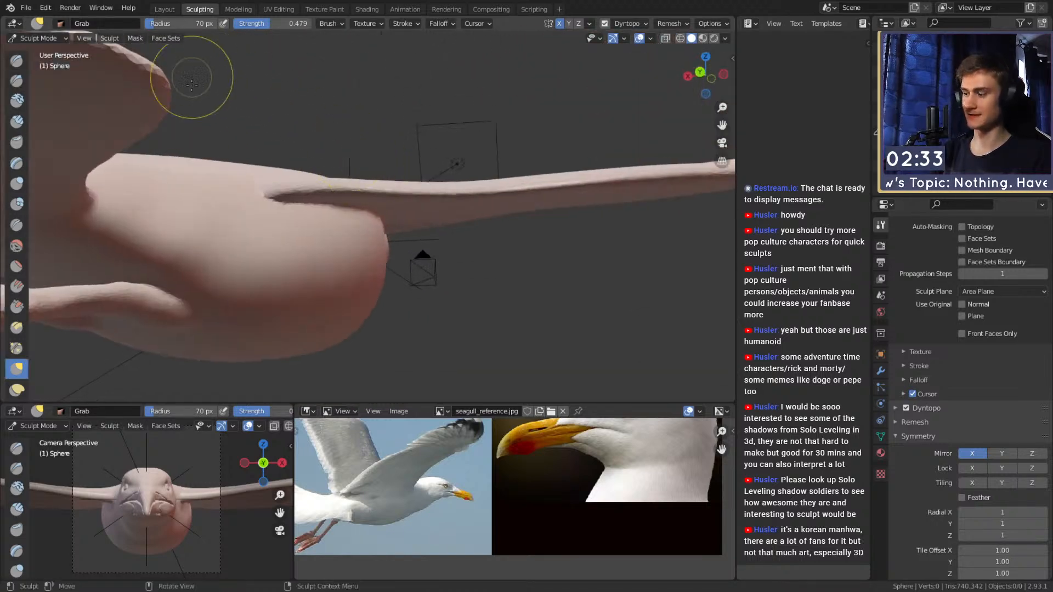
# Sharpen the wing's trailing edge near the body with the Crease brush at a 29 px radius.
pyautogui.hotkey('shift', 'c')
pyautogui.press('f')
pyautogui.click(319, 201)
pyautogui.moveTo(329, 192)
pyautogui.mouseDown(button='middle')
pyautogui.moveTo(364, 212)
pyautogui.moveTo(322, 237)
pyautogui.moveTo(258, 205)
pyautogui.mouseUp(button='middle')
pyautogui.press('f')
pyautogui.click(343, 230)
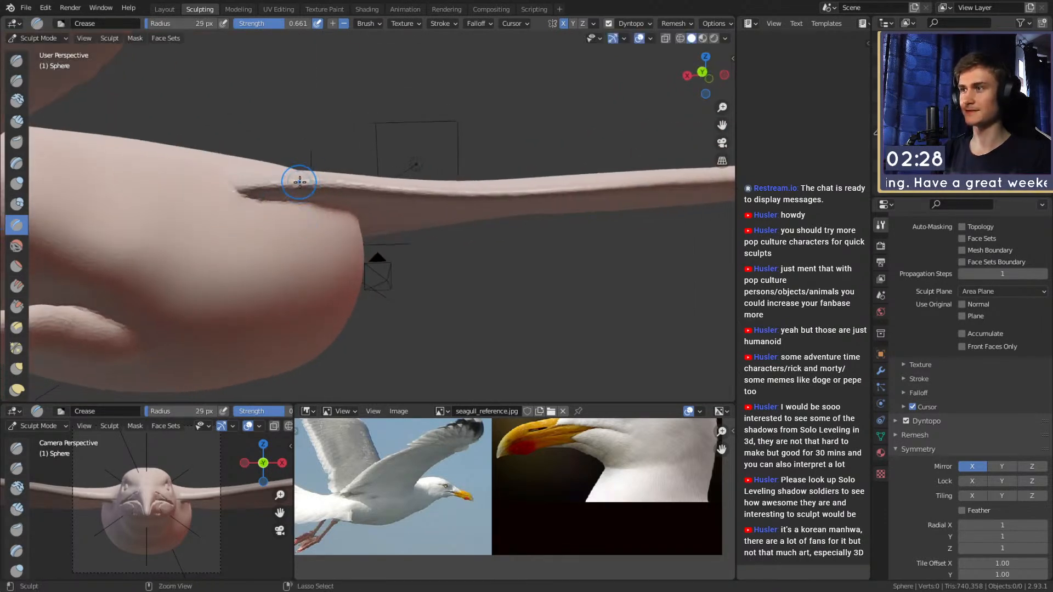
pyautogui.moveTo(389, 184)
pyautogui.mouseDown(button='middle')
pyautogui.moveTo(322, 172)
pyautogui.moveTo(288, 189)
pyautogui.mouseUp(button='middle')
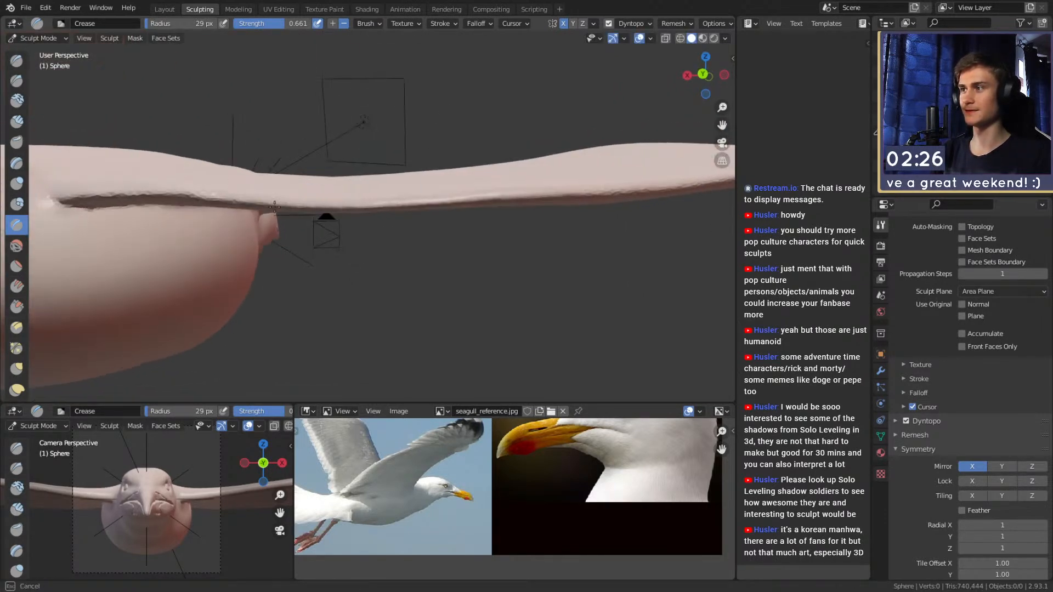
# Continue creasing outward along the wing's trailing edge toward the tip at radii of 24 and 22 px.
pyautogui.moveTo(402, 203); pyautogui.dragTo(303, 203, button='middle')
pyautogui.moveTo(406, 195); pyautogui.dragTo(351, 199, button='middle')
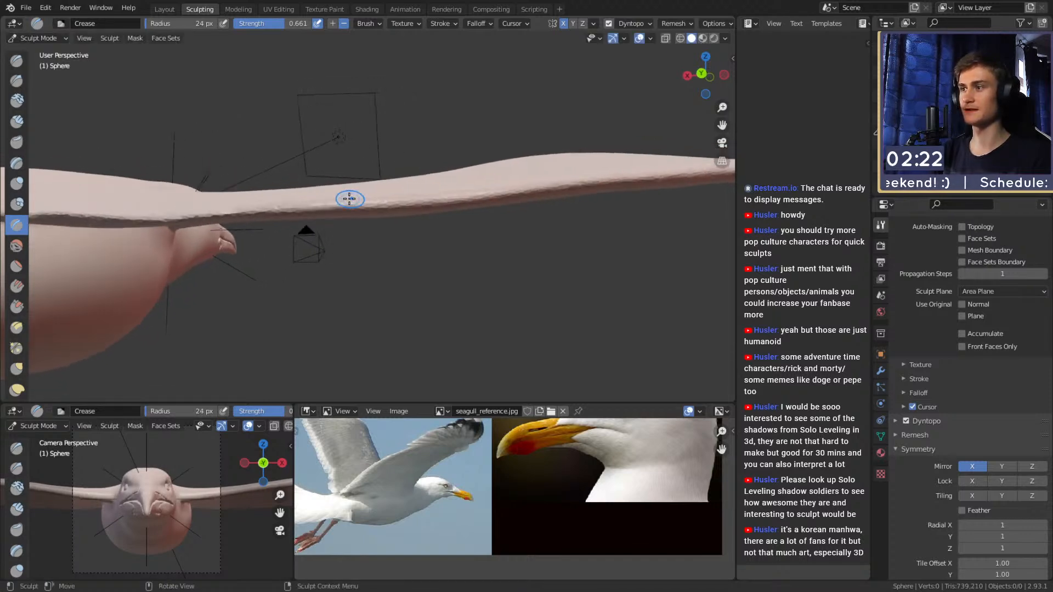
pyautogui.moveTo(417, 204); pyautogui.dragTo(297, 206, button='middle')
pyautogui.moveTo(460, 188); pyautogui.dragTo(333, 194, button='middle')
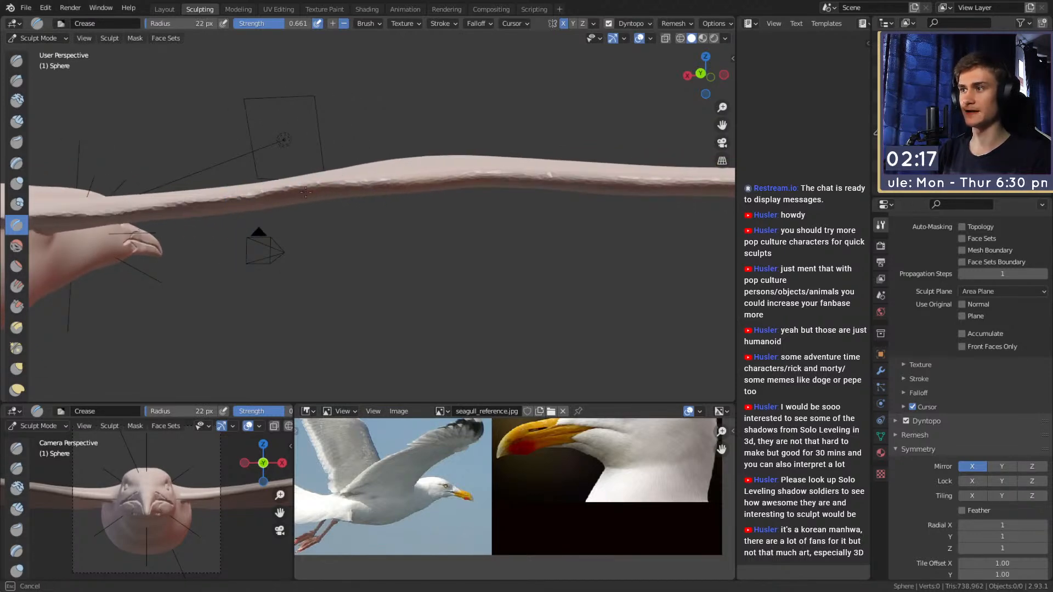
# Crease the wing's trailing edge out toward the tip with a 22 px brush at 0.661 strength.
pyautogui.moveTo(481, 176); pyautogui.dragTo(271, 184, button='middle')
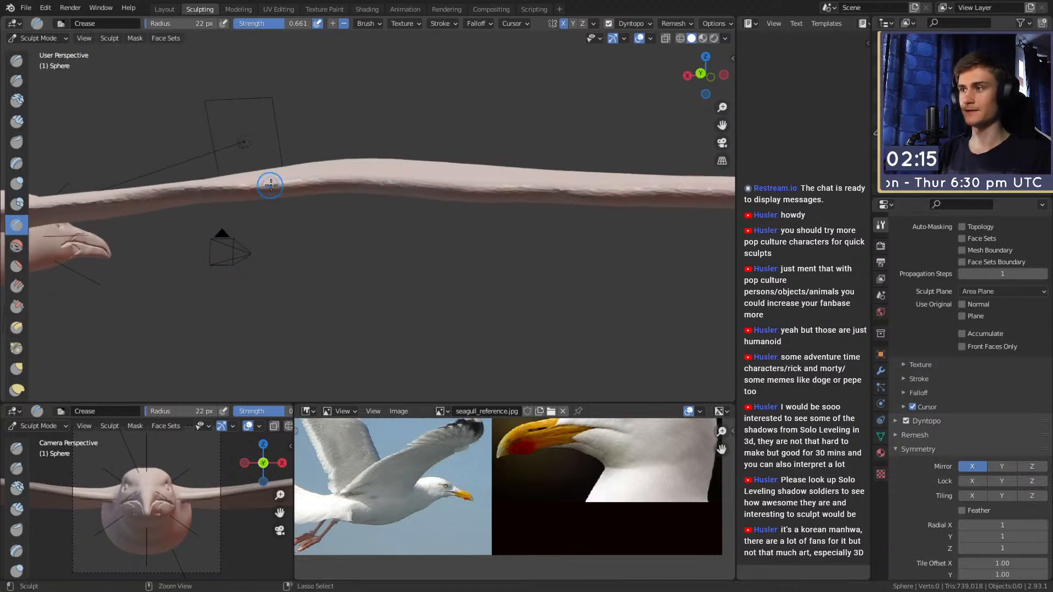
pyautogui.moveTo(447, 184); pyautogui.dragTo(255, 176, button='middle')
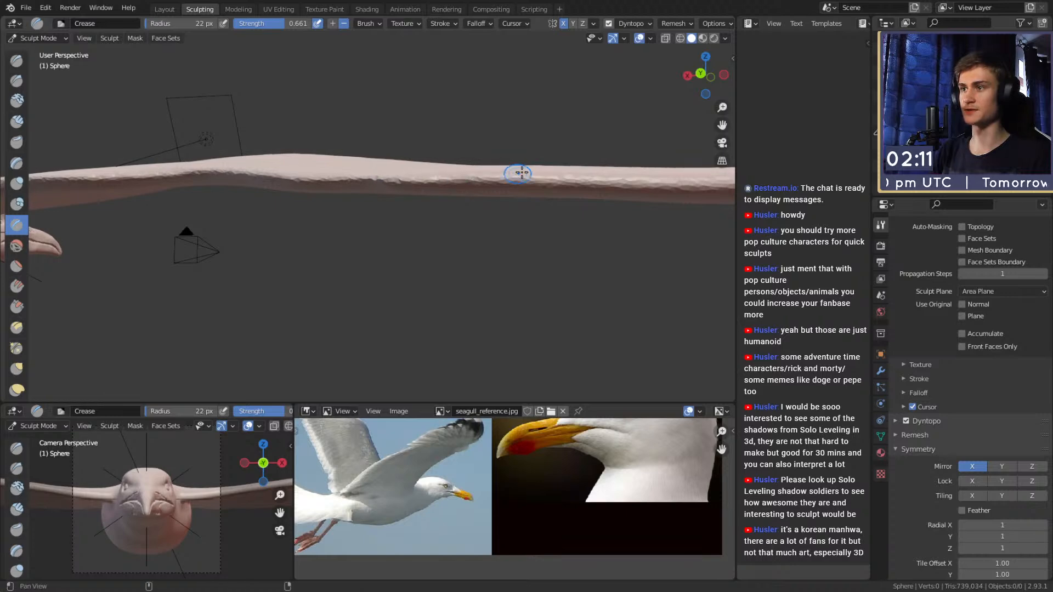
pyautogui.moveTo(520, 174); pyautogui.dragTo(355, 183, button='middle')
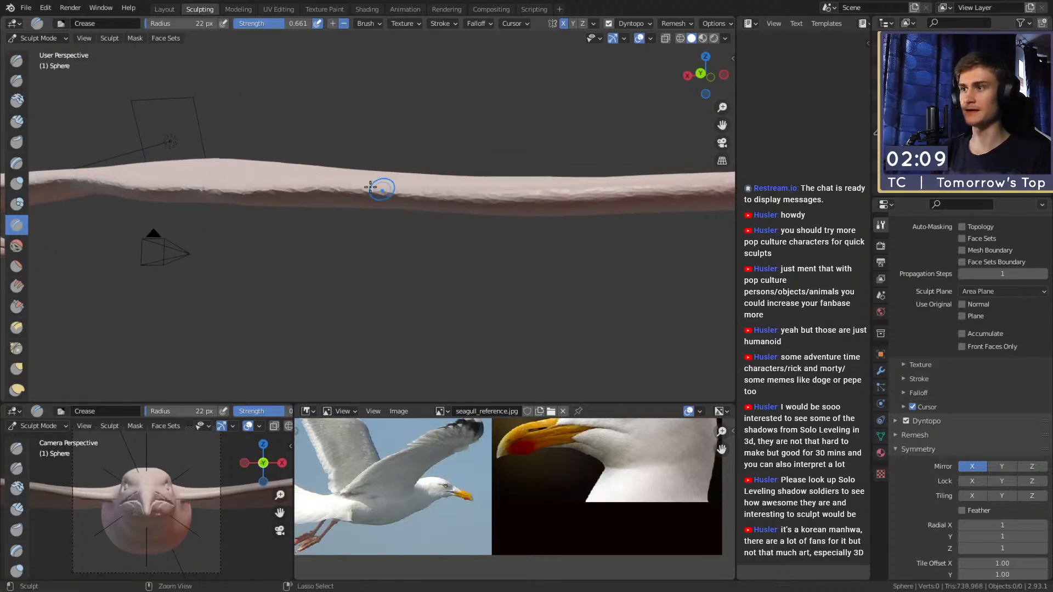
pyautogui.moveTo(513, 201)
pyautogui.mouseDown(button='middle')
pyautogui.moveTo(549, 197)
pyautogui.moveTo(428, 186)
pyautogui.moveTo(426, 176)
pyautogui.moveTo(353, 196)
pyautogui.mouseUp(button='middle')
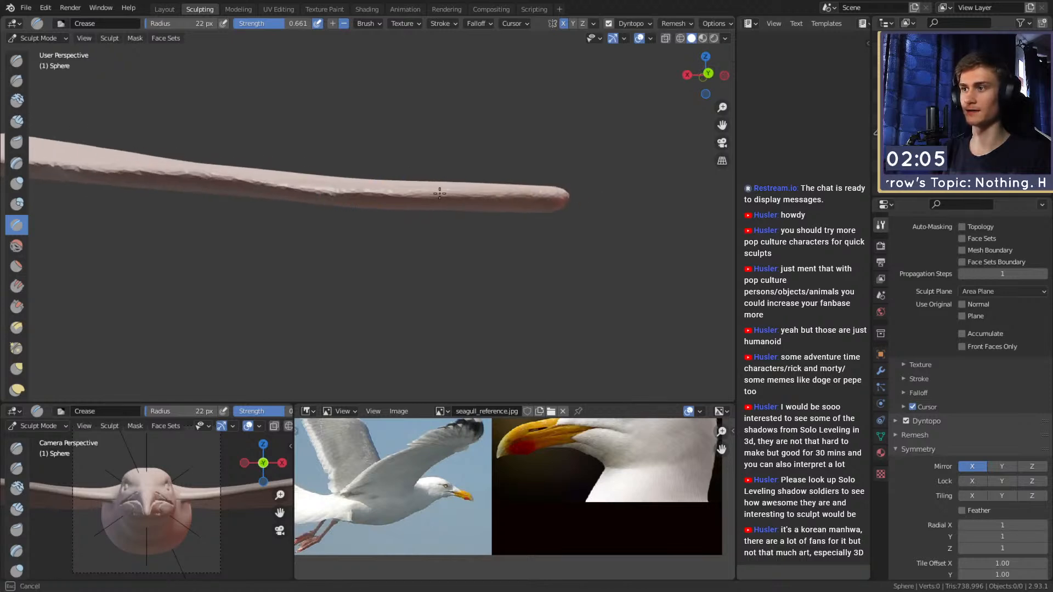
# Reshape the wing tip into a more pointed outline with the Snake Hook brush at a 129 px radius.
pyautogui.moveTo(582, 175); pyautogui.dragTo(292, 64, button='middle')
pyautogui.press('k')
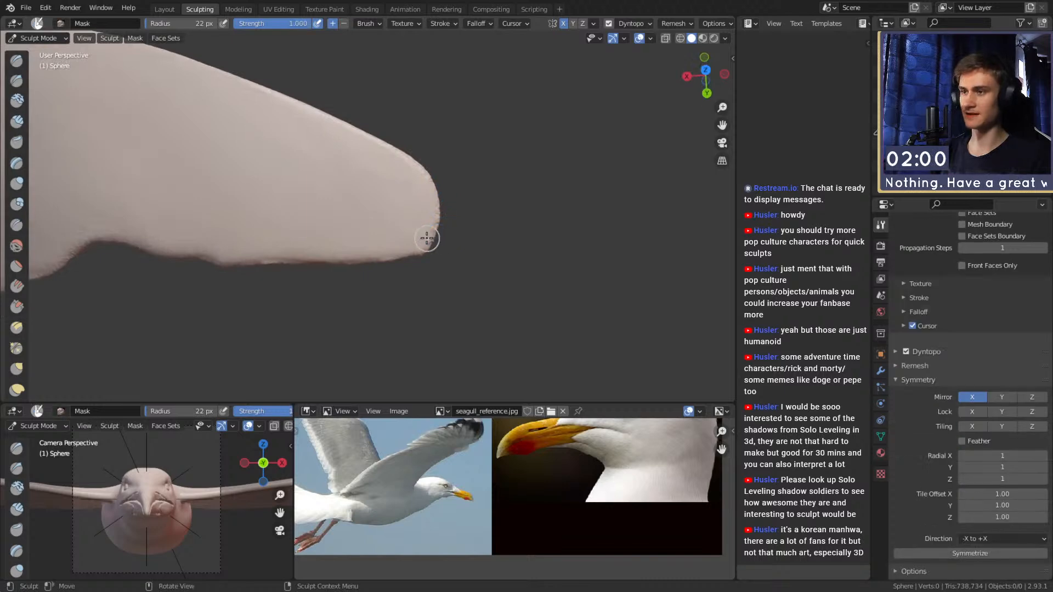
pyautogui.press('f')
pyautogui.click(439, 247)
pyautogui.press('f')
pyautogui.click(442, 249)
pyautogui.moveTo(421, 247); pyautogui.dragTo(442, 252)
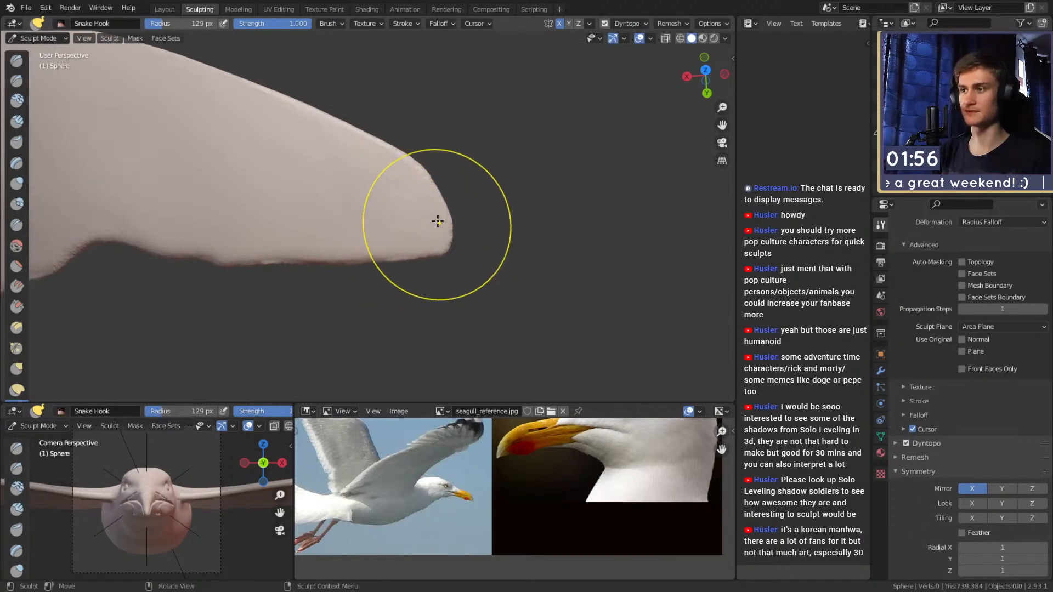
pyautogui.moveTo(420, 168); pyautogui.dragTo(411, 168)
# Smooth the uneven trailing edge of the inner wing.
pyautogui.moveTo(413, 154)
pyautogui.keyDown('ctrl'); pyautogui.mouseDown(button='middle')
pyautogui.moveTo(406, 238)
pyautogui.moveTo(598, 200)
pyautogui.mouseUp(button='middle'); pyautogui.keyUp('ctrl')
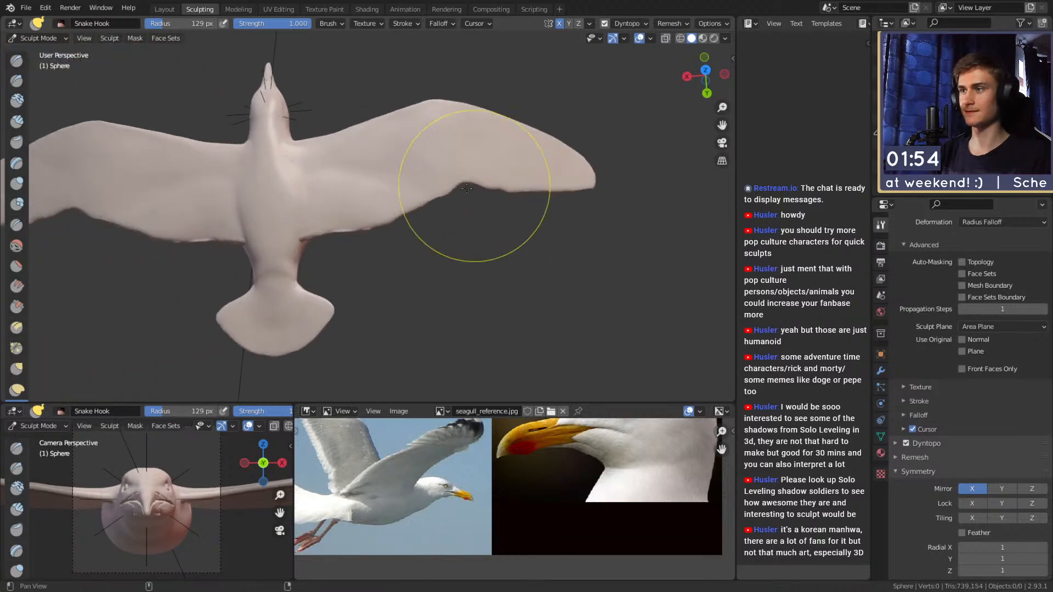
pyautogui.keyDown('ctrl'); pyautogui.moveTo(422, 214); pyautogui.dragTo(419, 151, button='middle'); pyautogui.keyUp('ctrl')
pyautogui.press('f')
pyautogui.click(331, 236)
pyautogui.keyDown('shift'); pyautogui.moveTo(354, 229); pyautogui.dragTo(288, 230); pyautogui.keyUp('shift')
# Resize the Snake Hook brush and adjust the notch in the trailing edge at the wing bend.
pyautogui.keyDown('shift'); pyautogui.moveTo(516, 159); pyautogui.dragTo(349, 197, button='middle'); pyautogui.keyUp('shift')
pyautogui.press('f')
pyautogui.click(375, 204)
pyautogui.press('f')
pyautogui.click(354, 206)
pyautogui.moveTo(374, 210); pyautogui.dragTo(373, 205)
# Reshape the outer wing's trailing edge beyond the bend with Snake Hook, enlarging its radius to 58 px.
pyautogui.moveTo(461, 189)
pyautogui.keyDown('shift'); pyautogui.mouseDown(button='middle')
pyautogui.moveTo(396, 212)
pyautogui.moveTo(411, 212)
pyautogui.mouseUp(button='middle'); pyautogui.keyUp('shift')
pyautogui.press('f')
pyautogui.press('f')
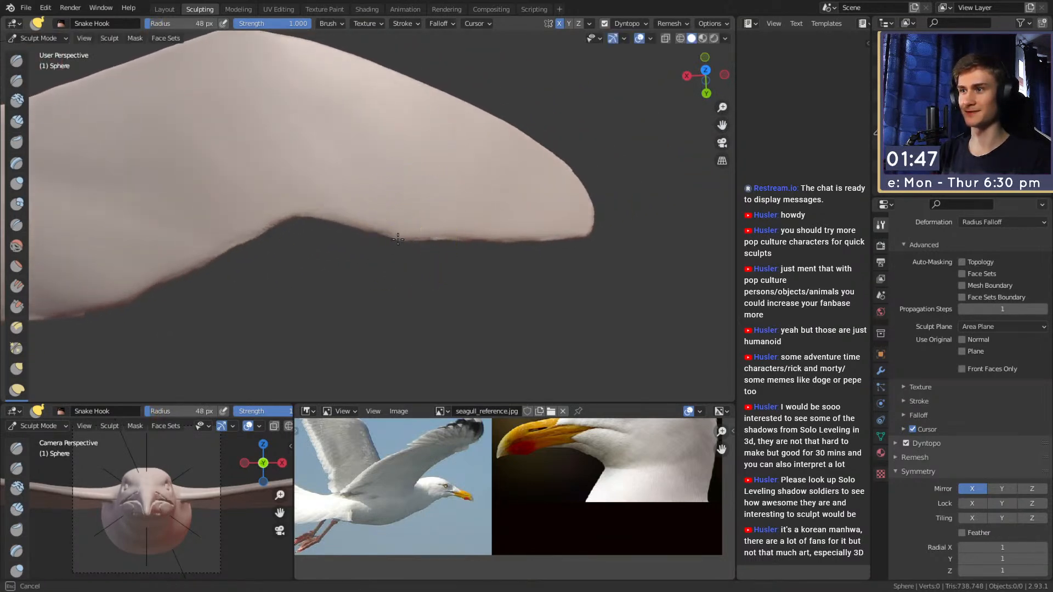
pyautogui.click(392, 237)
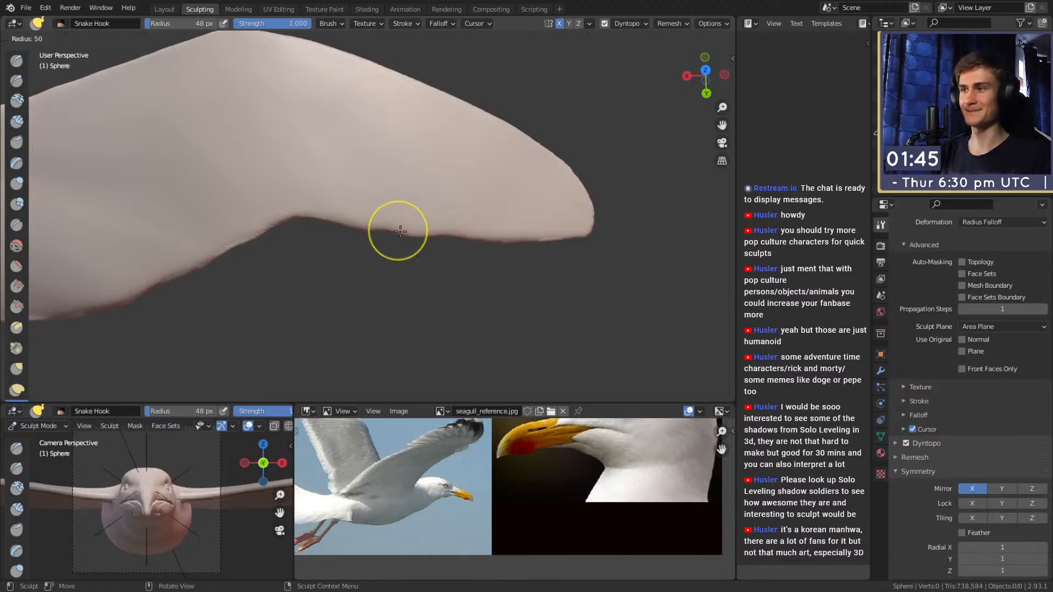
pyautogui.moveTo(448, 230); pyautogui.dragTo(449, 235)
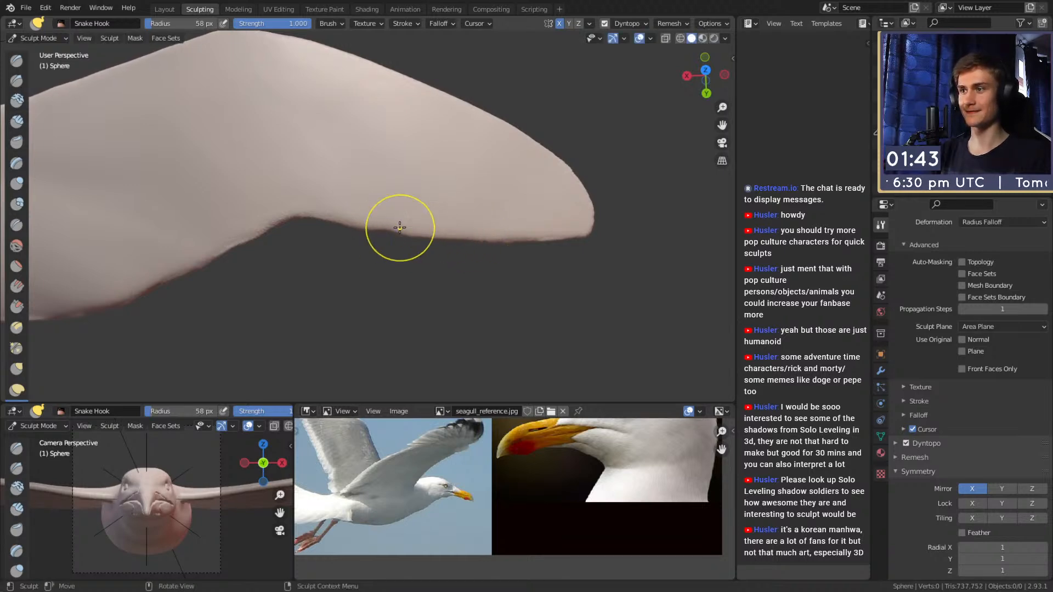
# Set the Snake Hook radius to 37 px and save the file.
pyautogui.scroll(-6, 383, 195)
pyautogui.press('f')
pyautogui.click(461, 107)
pyautogui.moveTo(469, 224)
pyautogui.mouseDown(button='middle')
pyautogui.moveTo(425, 113)
pyautogui.moveTo(443, 153)
pyautogui.moveTo(525, 160)
pyautogui.mouseUp(button='middle')
pyautogui.click(26, 7)
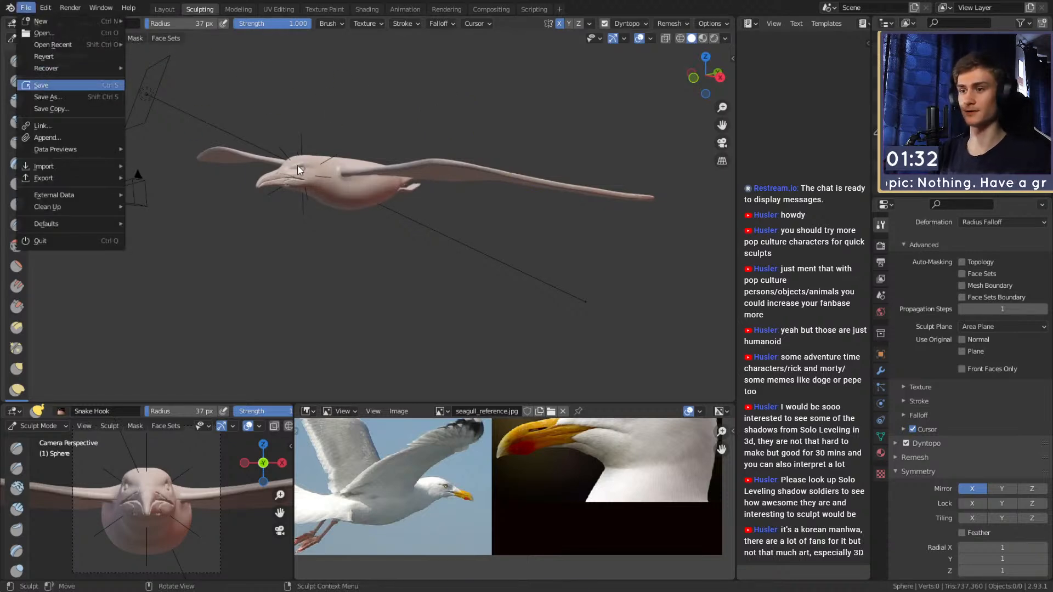
pyautogui.hotkey('ctrl', 's')
# Compare the bird's top view with the seagull reference photos and look closely at the outer wing.
pyautogui.moveTo(460, 207); pyautogui.dragTo(307, 239, button='middle')
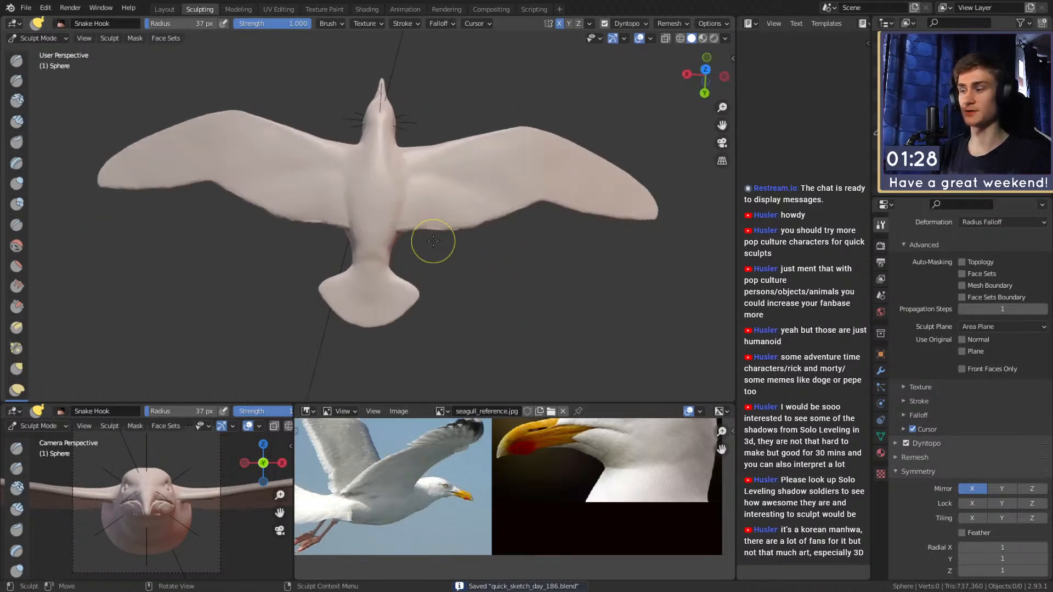
pyautogui.scroll(-5, 567, 506)
pyautogui.scroll(8, 554, 509)
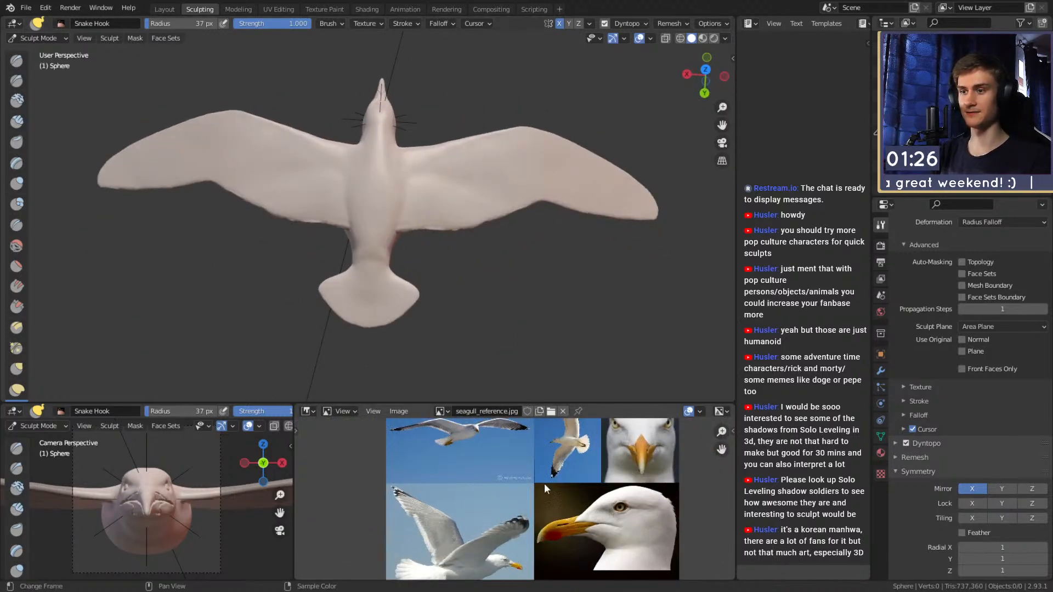
pyautogui.scroll(-2, 532, 495)
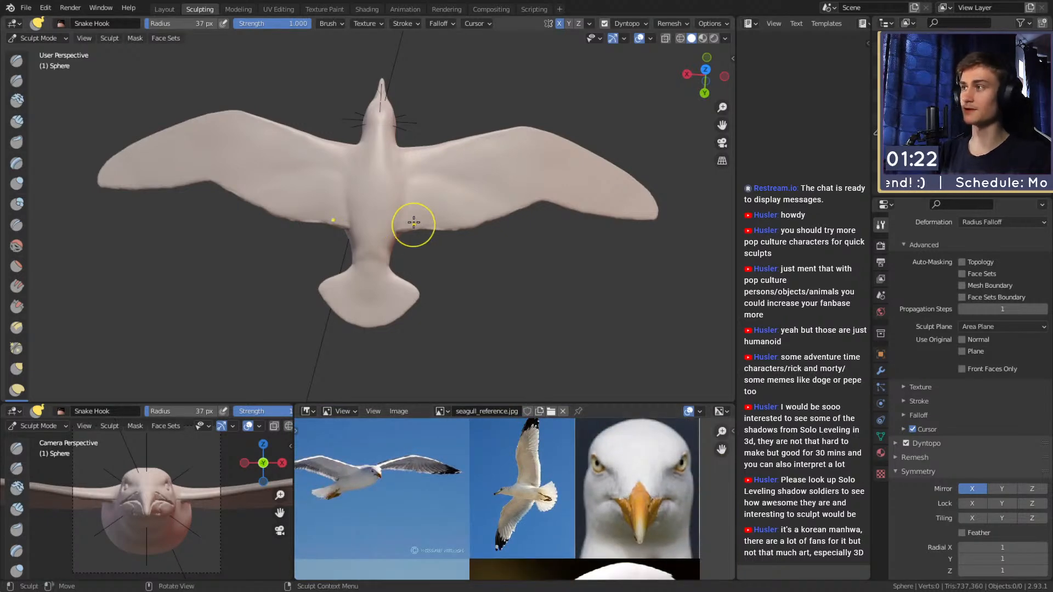
pyautogui.moveTo(462, 212)
pyautogui.mouseDown(button='middle')
pyautogui.moveTo(426, 216)
pyautogui.moveTo(306, 172)
pyautogui.moveTo(465, 266)
pyautogui.moveTo(463, 228)
pyautogui.mouseUp(button='middle')
pyautogui.keyDown('shift'); pyautogui.moveTo(548, 223); pyautogui.dragTo(291, 232, button='middle'); pyautogui.keyUp('shift')
pyautogui.moveTo(400, 206); pyautogui.dragTo(414, 183, button='middle')
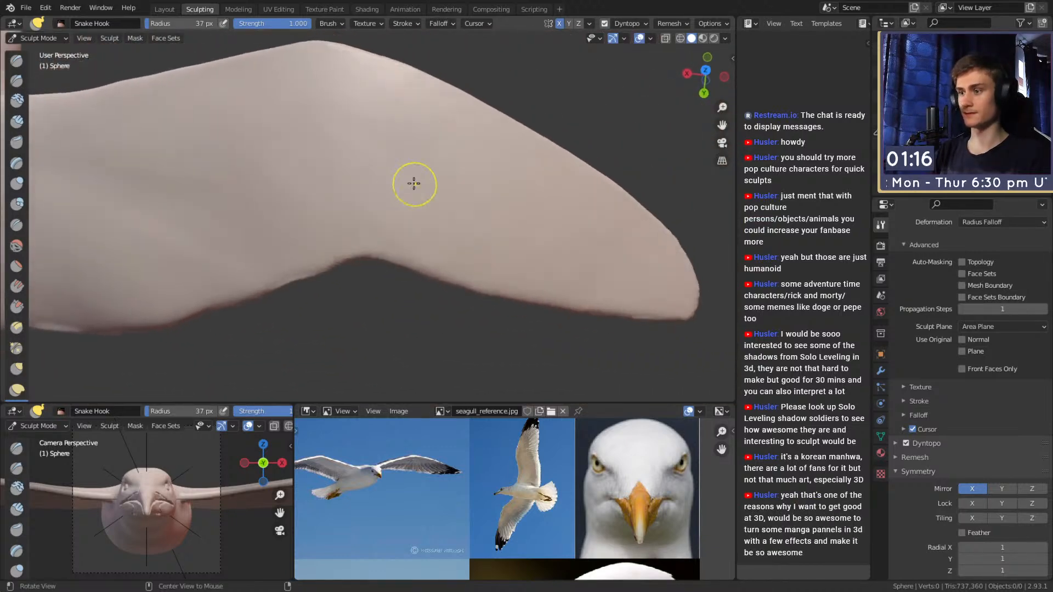
# Try to draw a feather line across the wing bend with Snake Hook at a 22 px radius.
pyautogui.press('[')
pyautogui.press('[')
pyautogui.press('[')
pyautogui.press('[')
pyautogui.moveTo(329, 93); pyautogui.dragTo(373, 185)
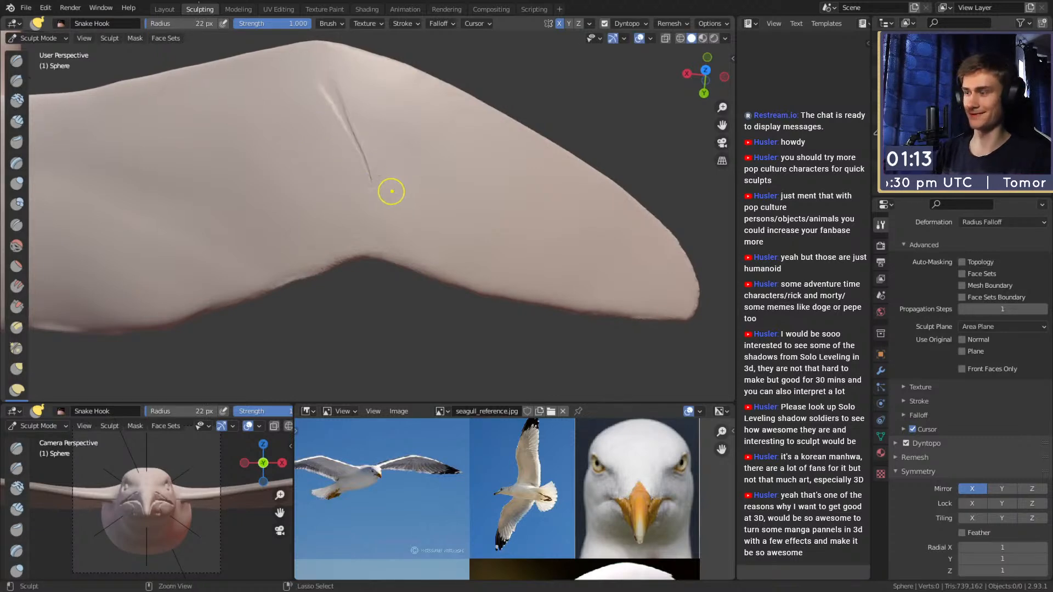
# Disable Dyntopo, try the Clay Strips brush at a 41 px radius on the wing bend, and undo the last stroke.
pyautogui.hotkey('ctrl', 'd')
pyautogui.press('c')
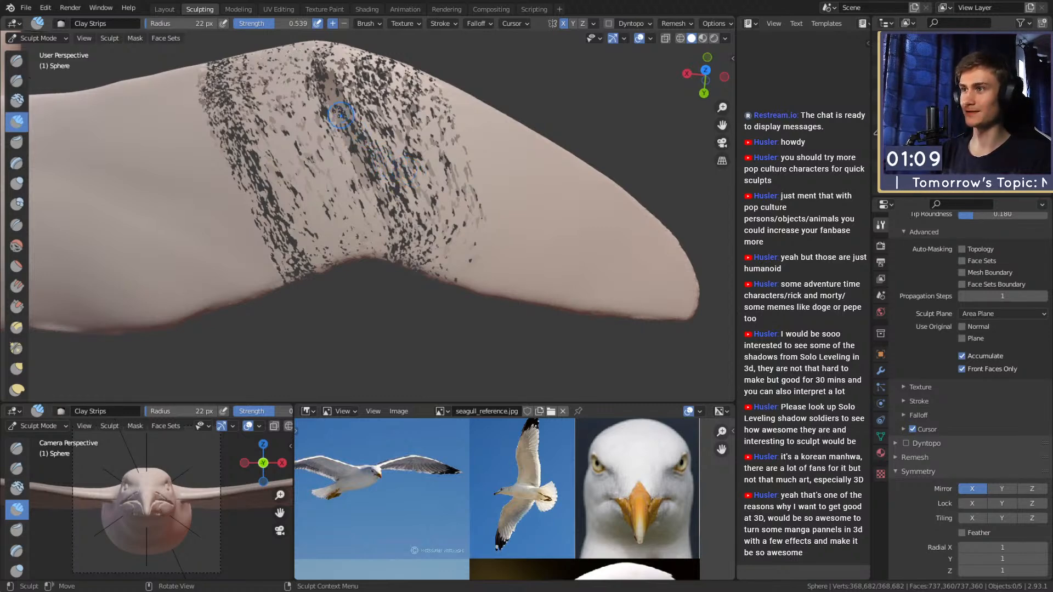
pyautogui.press('f')
pyautogui.click(341, 93)
pyautogui.keyDown('shift'); pyautogui.moveTo(341, 93); pyautogui.dragTo(352, 106, button='middle'); pyautogui.keyUp('shift')
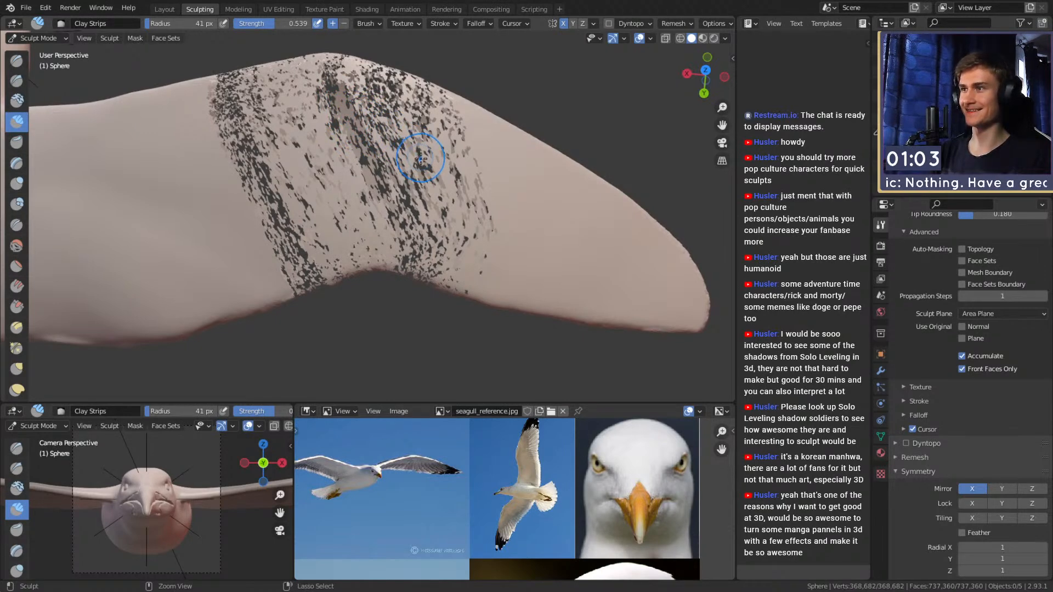
pyautogui.hotkey('ctrl', 'z')
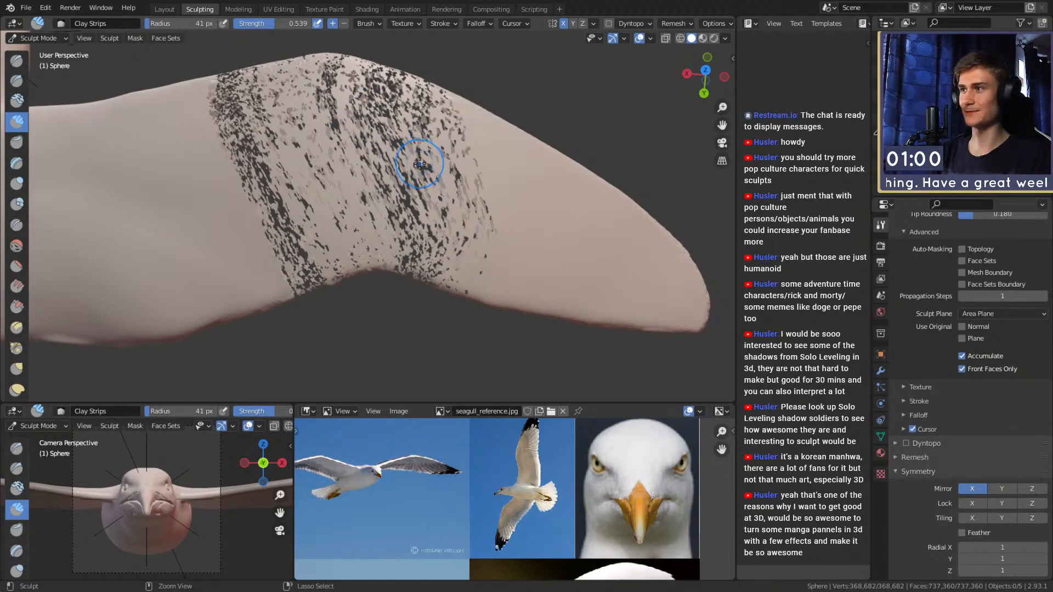
# Set the Clay Strips radius to 66 px and re-enable Dyntopo.
pyautogui.moveTo(385, 140)
pyautogui.mouseDown(button='middle')
pyautogui.moveTo(290, 67)
pyautogui.moveTo(530, 238)
pyautogui.moveTo(389, 161)
pyautogui.mouseUp(button='middle')
pyautogui.press('f')
pyautogui.click(351, 127)
pyautogui.press('f')
pyautogui.click(399, 160)
pyautogui.click(904, 443)
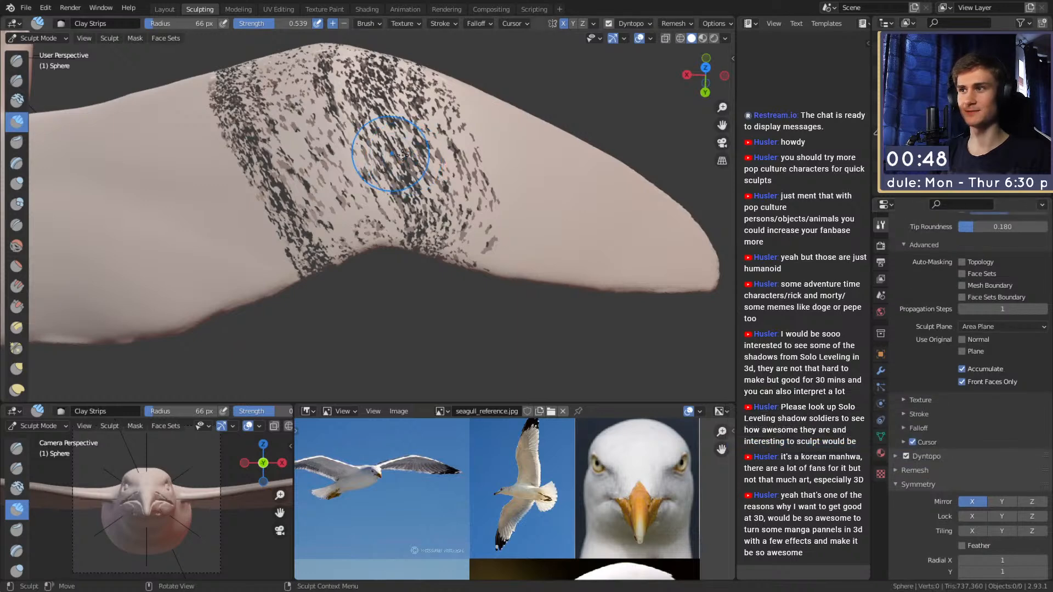
# Smooth out the stroke marks on the wing bend's upper surface and set the brush radius to 51 px.
pyautogui.keyDown('shift'); pyautogui.moveTo(391, 154); pyautogui.dragTo(430, 179, button='middle'); pyautogui.keyUp('shift')
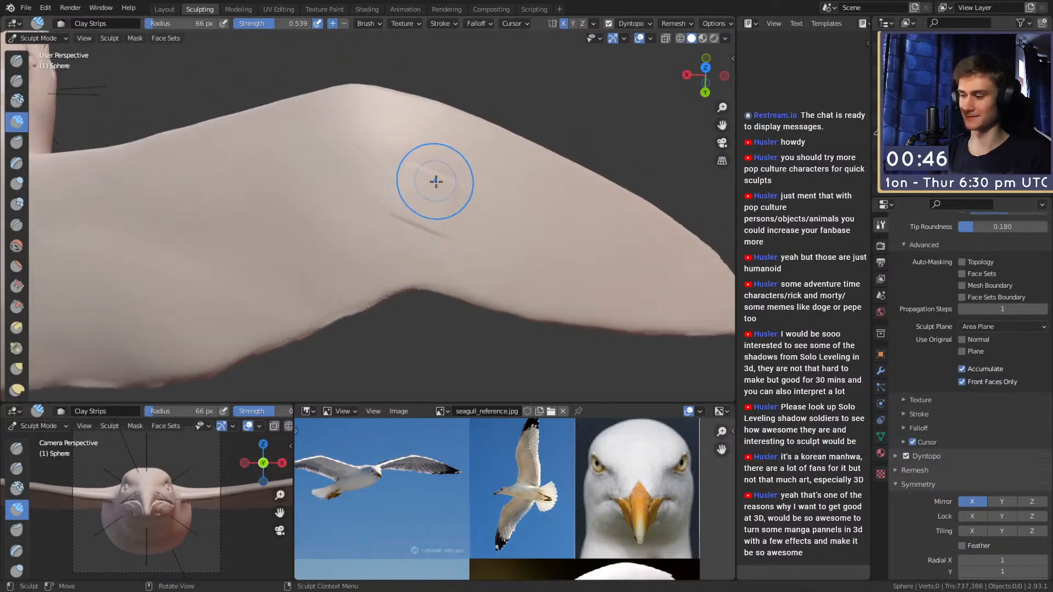
pyautogui.moveTo(454, 196)
pyautogui.keyDown('shift'); pyautogui.mouseDown()
pyautogui.moveTo(397, 188)
pyautogui.moveTo(421, 218)
pyautogui.mouseUp(); pyautogui.keyUp('shift')
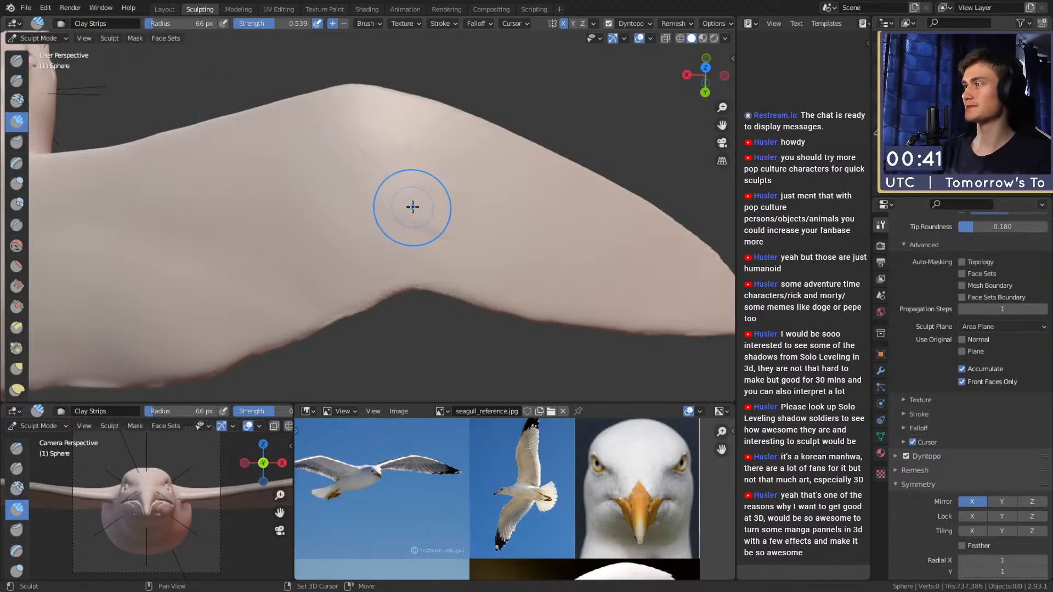
pyautogui.press('f')
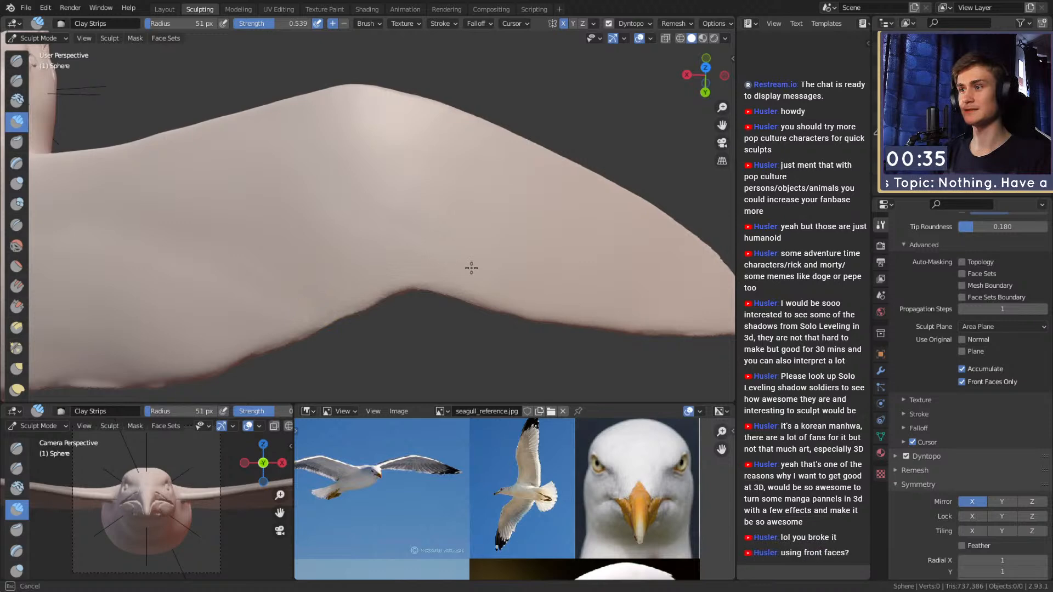
# Set the brush radius to 43 px and refine the inner wing's surface near its trailing edge.
pyautogui.moveTo(405, 197)
pyautogui.mouseDown(button='middle')
pyautogui.moveTo(404, 179)
pyautogui.moveTo(320, 198)
pyautogui.moveTo(392, 184)
pyautogui.moveTo(423, 159)
pyautogui.moveTo(411, 206)
pyautogui.moveTo(377, 200)
pyautogui.moveTo(358, 209)
pyautogui.moveTo(479, 228)
pyautogui.mouseUp(button='middle')
pyautogui.press('f')
pyautogui.click(419, 233)
pyautogui.moveTo(306, 279); pyautogui.dragTo(312, 267)
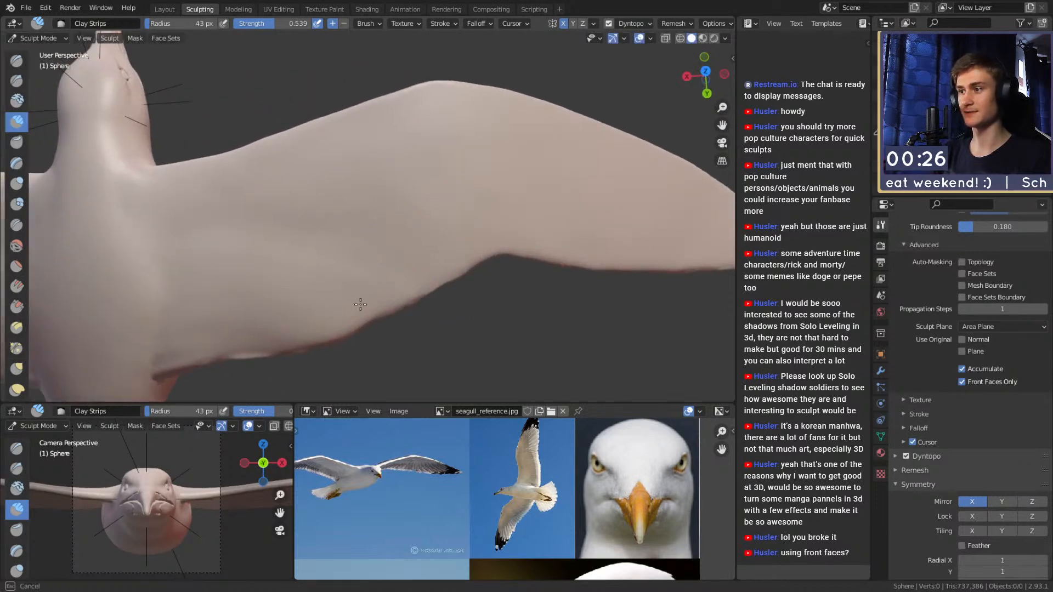
pyautogui.moveTo(352, 318); pyautogui.dragTo(332, 332)
# Reduce the Clay Strips radius to 21 px for detailing the wing bend.
pyautogui.keyDown('shift'); pyautogui.moveTo(434, 214); pyautogui.dragTo(357, 219, button='middle'); pyautogui.keyUp('shift')
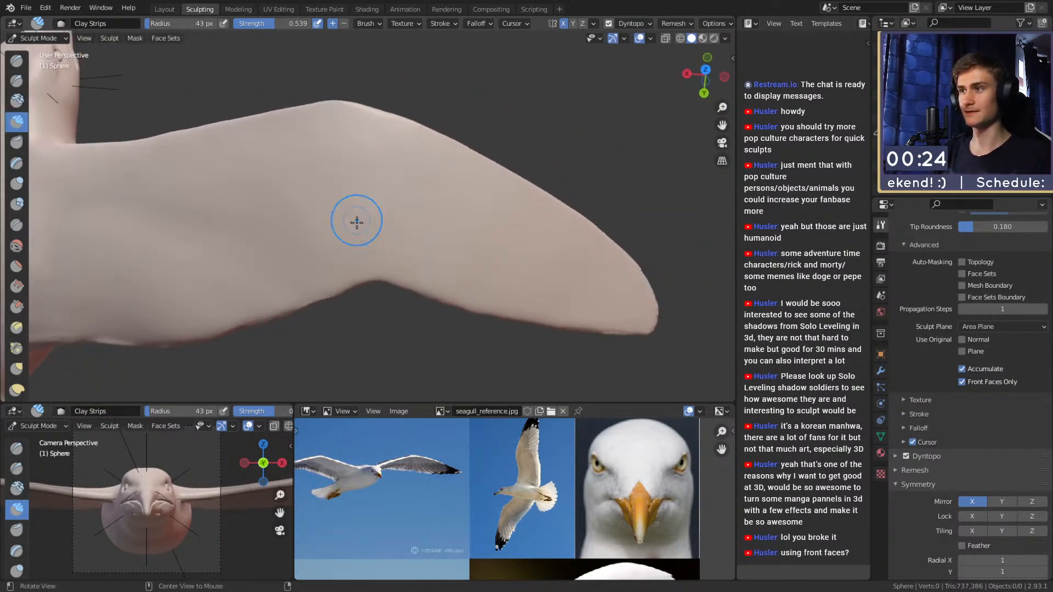
pyautogui.scroll(2, 359, 218)
pyautogui.press('f')
pyautogui.moveTo(371, 172)
pyautogui.keyDown('shift'); pyautogui.mouseDown(button='middle')
pyautogui.moveTo(373, 200)
pyautogui.moveTo(353, 177)
pyautogui.mouseUp(button='middle'); pyautogui.keyUp('shift')
pyautogui.click(363, 205)
pyautogui.moveTo(353, 179); pyautogui.dragTo(374, 207, button='middle')
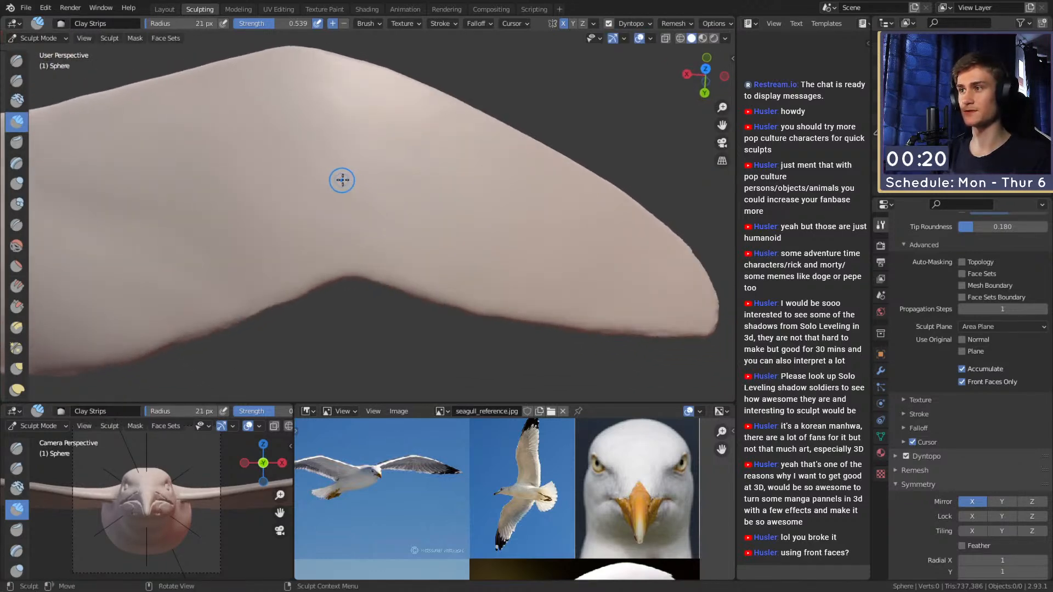
# Lay a row of parallel feather strips across the wing bend down to the trailing edge with Clay Strips.
pyautogui.moveTo(302, 117); pyautogui.dragTo(297, 99)
pyautogui.moveTo(297, 98); pyautogui.dragTo(297, 100)
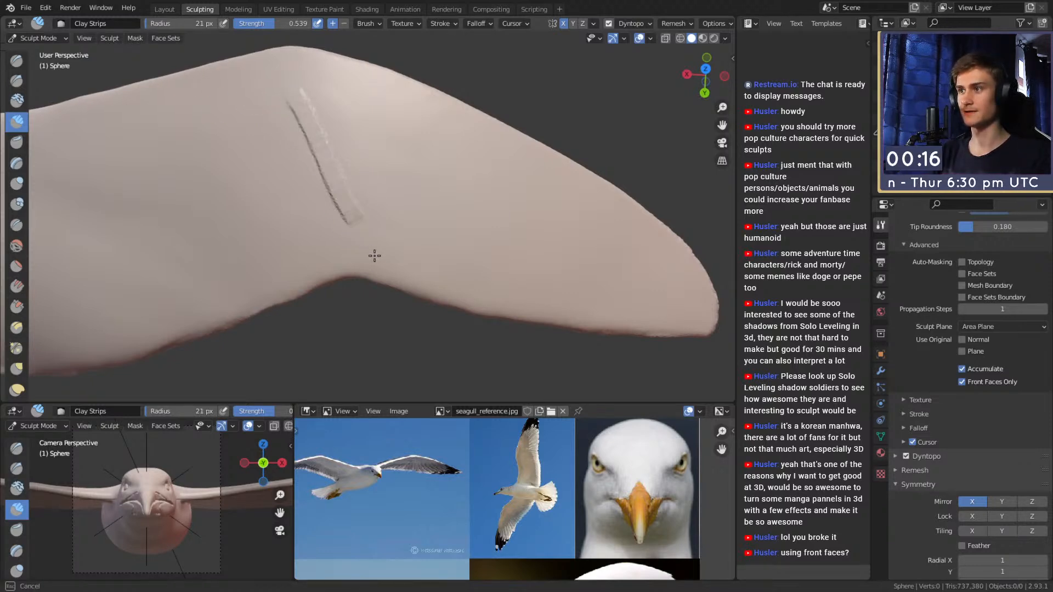
pyautogui.moveTo(384, 272); pyautogui.dragTo(386, 280)
pyautogui.keyDown('shift'); pyautogui.moveTo(409, 228); pyautogui.dragTo(381, 231, button='middle'); pyautogui.keyUp('shift')
pyautogui.moveTo(277, 95); pyautogui.dragTo(294, 123)
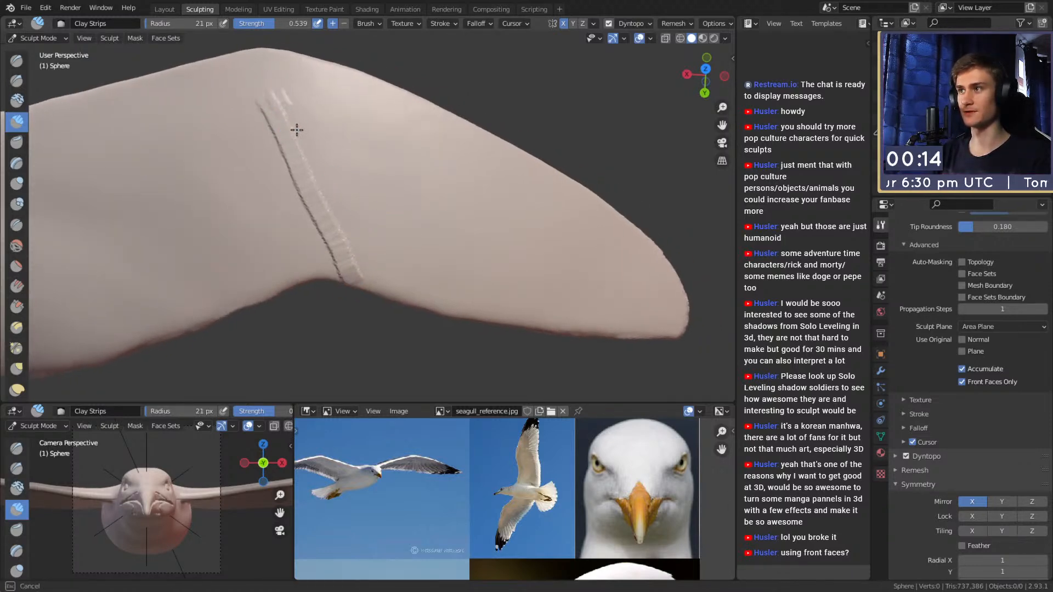
pyautogui.moveTo(377, 280); pyautogui.dragTo(382, 293)
pyautogui.moveTo(301, 109); pyautogui.dragTo(297, 105)
pyautogui.moveTo(406, 299); pyautogui.dragTo(420, 282)
pyautogui.keyDown('shift'); pyautogui.moveTo(423, 215); pyautogui.dragTo(402, 216, button='middle'); pyautogui.keyUp('shift')
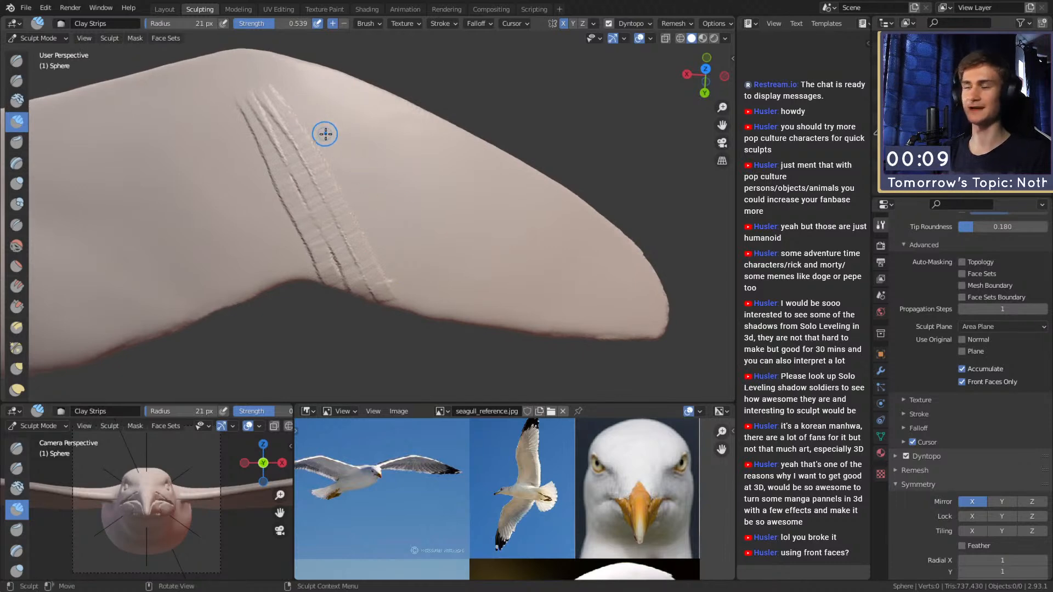
pyautogui.moveTo(286, 91); pyautogui.dragTo(280, 88)
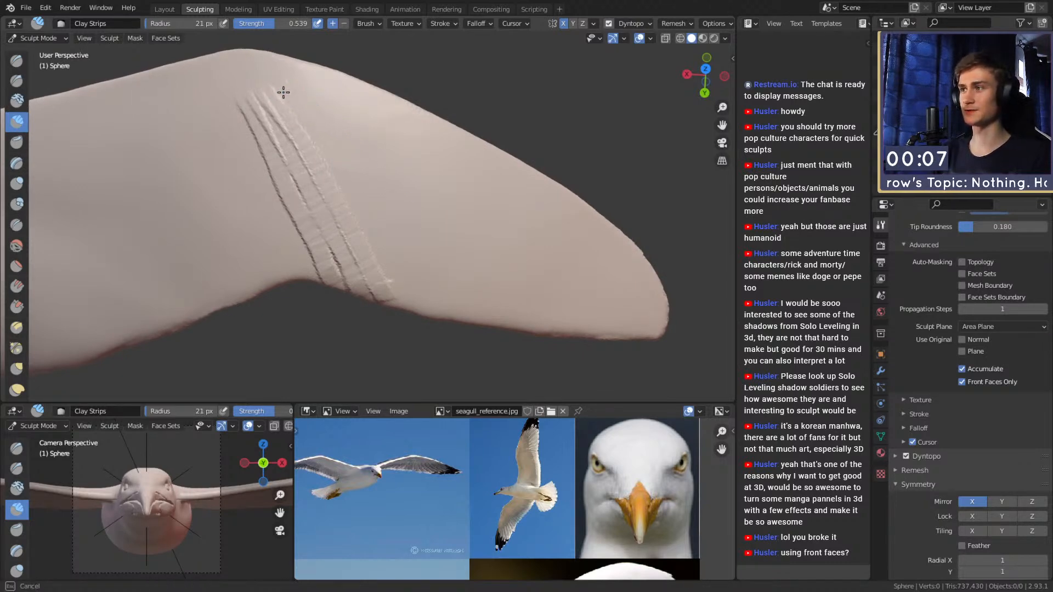
pyautogui.moveTo(401, 285); pyautogui.dragTo(416, 305)
pyautogui.keyDown('shift'); pyautogui.moveTo(429, 209); pyautogui.dragTo(393, 205, button='middle'); pyautogui.keyUp('shift')
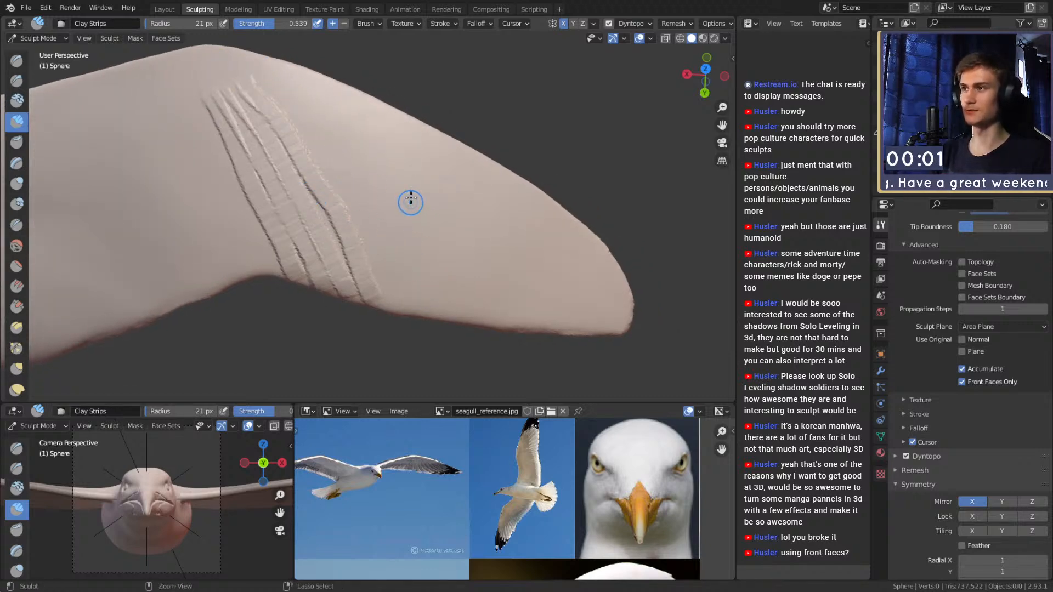
# Undo all the feather strips on the wing bend.
pyautogui.hotkey('ctrl', 'z')
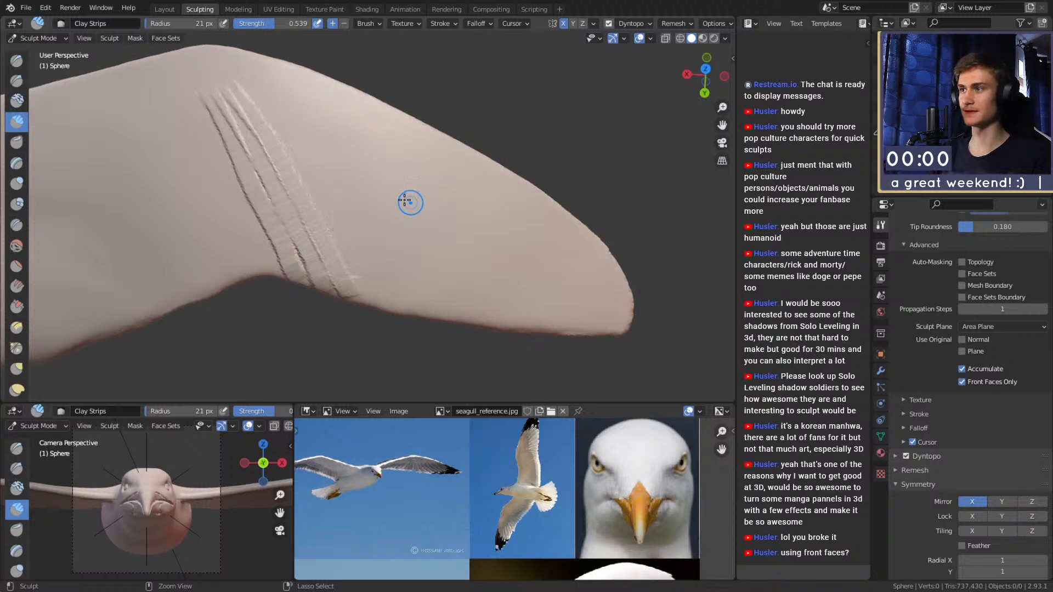
pyautogui.hotkey('ctrl', 'z')
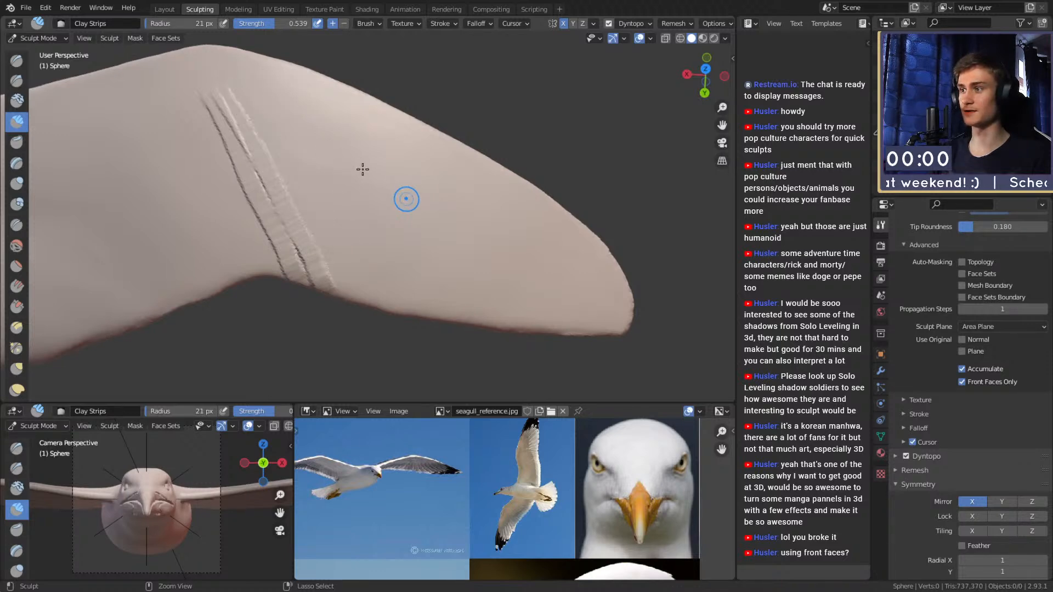
pyautogui.hotkey('ctrl', 'z')
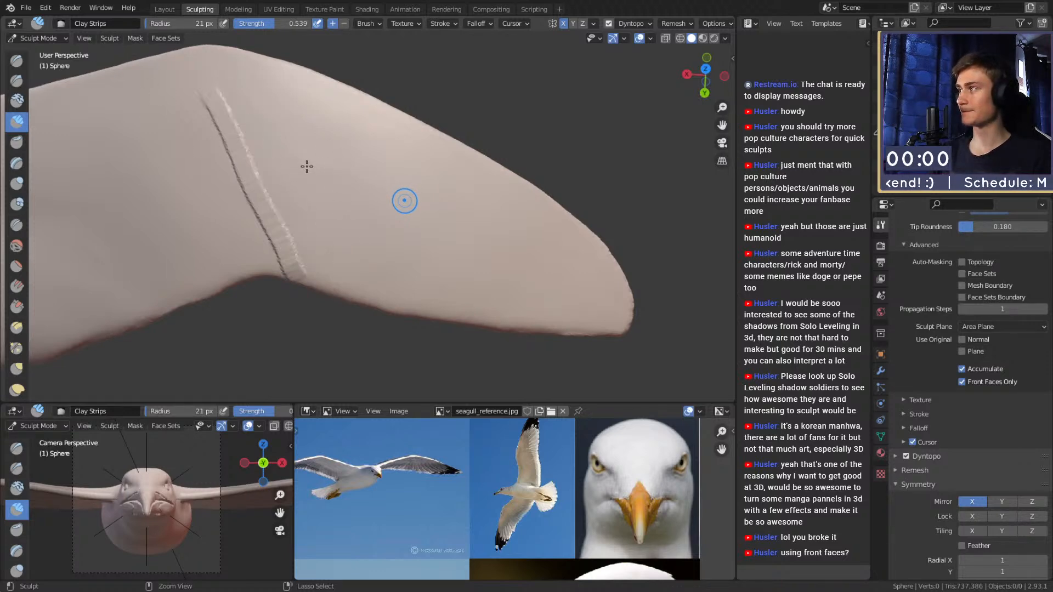
pyautogui.hotkey('ctrl', 'z')
pyautogui.moveTo(376, 195)
pyautogui.mouseDown(button='middle')
pyautogui.moveTo(416, 176)
pyautogui.moveTo(332, 113)
pyautogui.mouseUp(button='middle')
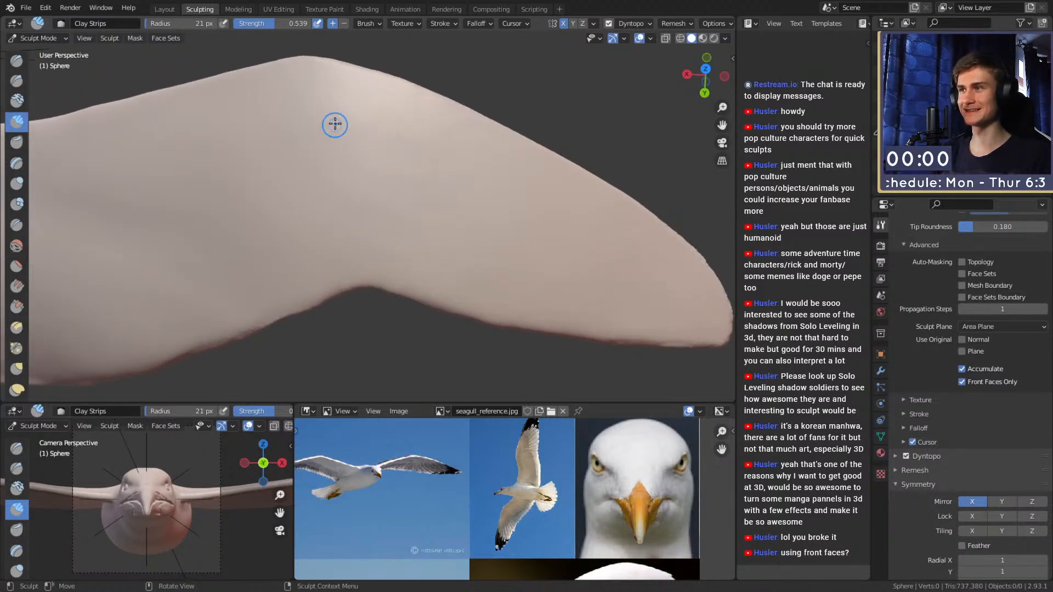
# Lay adjacent feather strips across the wing bend down to the trailing edge with Clay Strips at a 21 px radius.
pyautogui.moveTo(322, 83); pyautogui.dragTo(322, 85)
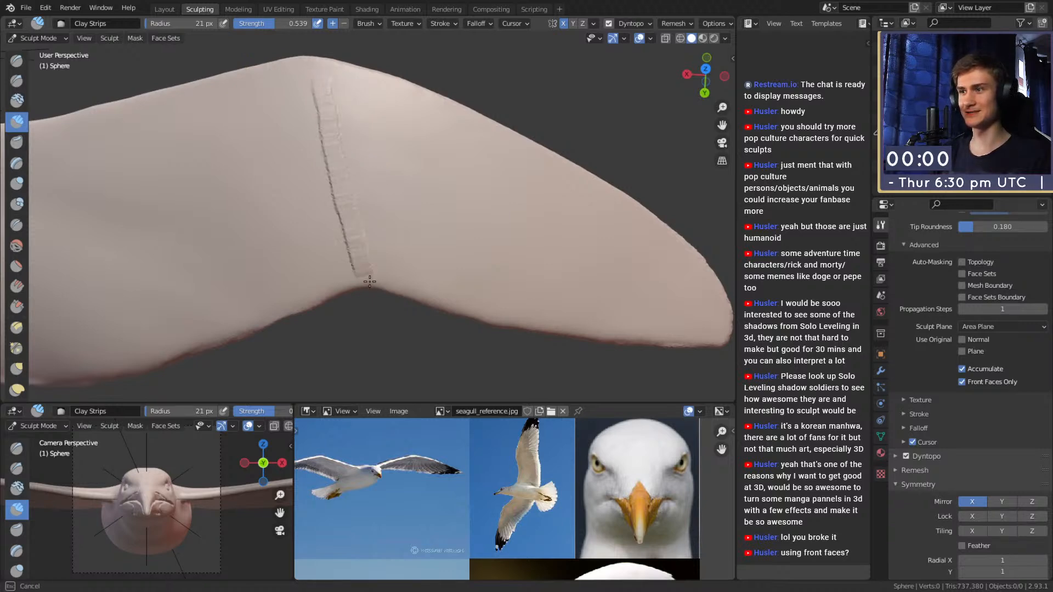
pyautogui.moveTo(368, 252); pyautogui.dragTo(322, 133, button='middle')
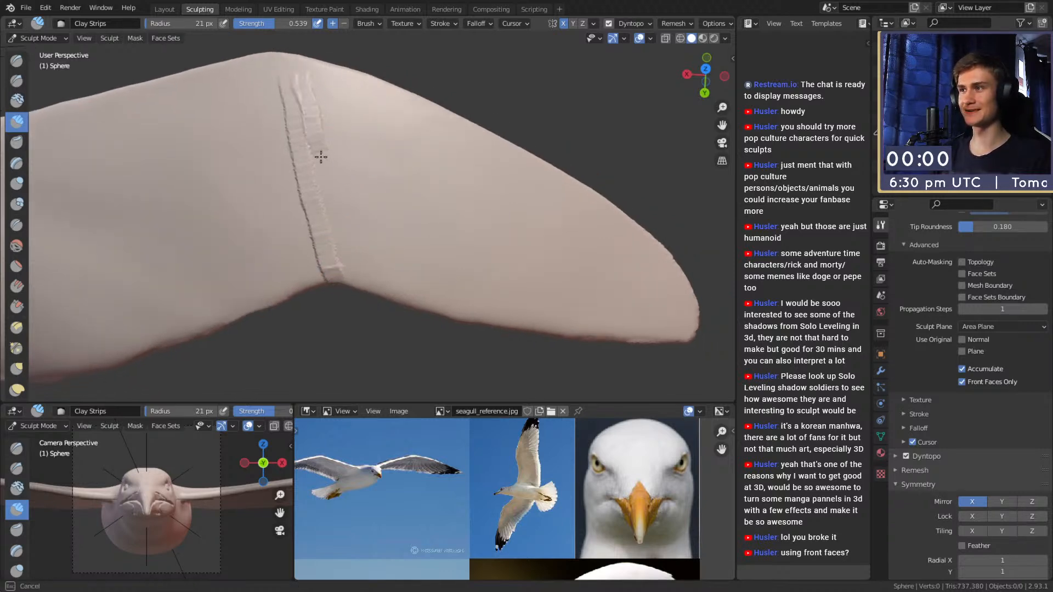
pyautogui.moveTo(359, 274)
pyautogui.mouseDown()
pyautogui.moveTo(336, 111)
pyautogui.moveTo(323, 106)
pyautogui.mouseUp()
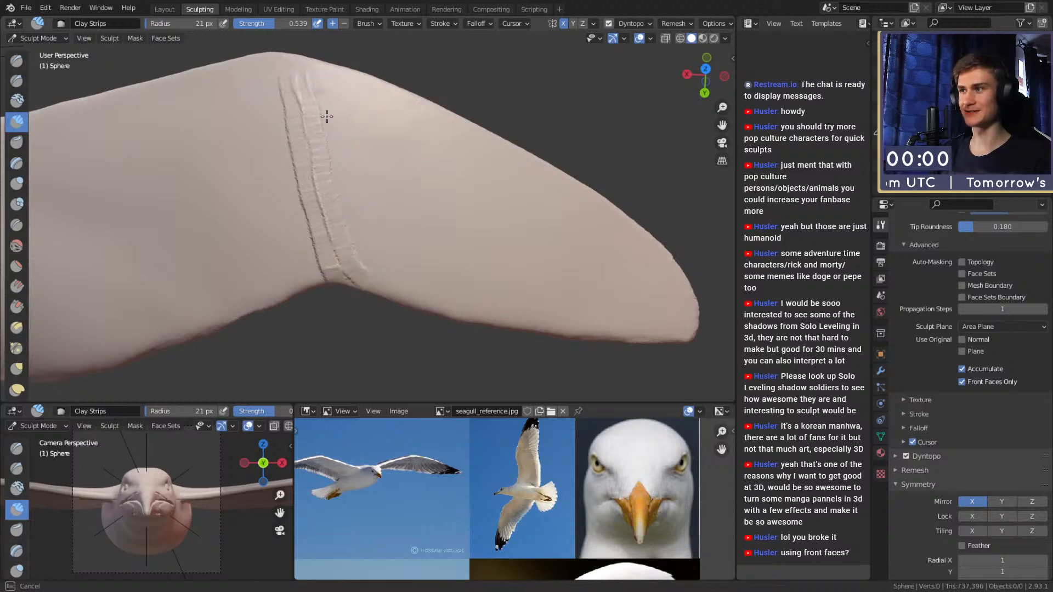
pyautogui.moveTo(381, 279); pyautogui.dragTo(384, 288)
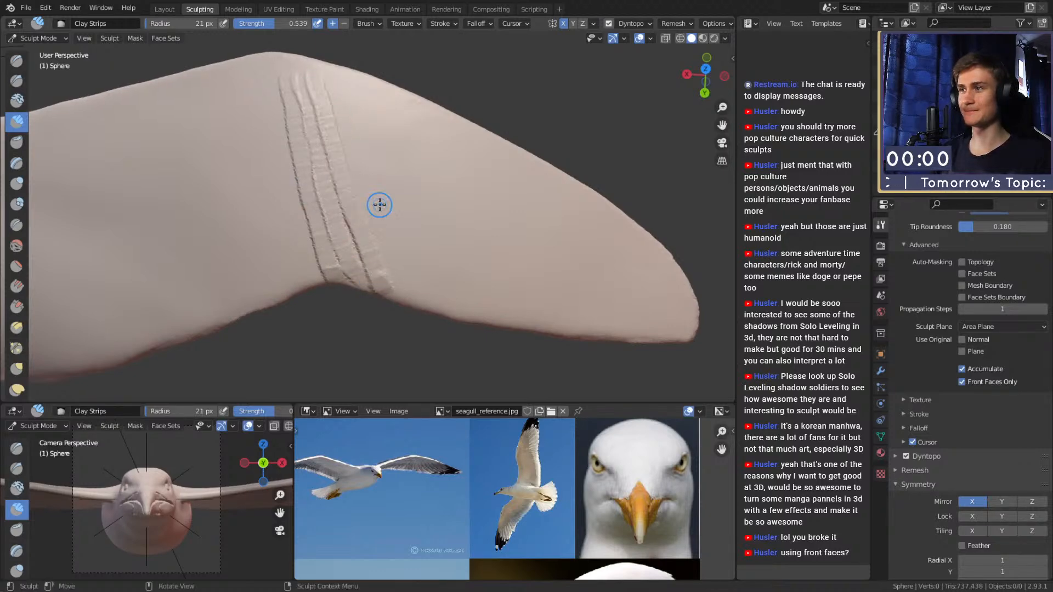
pyautogui.moveTo(329, 92); pyautogui.dragTo(360, 176)
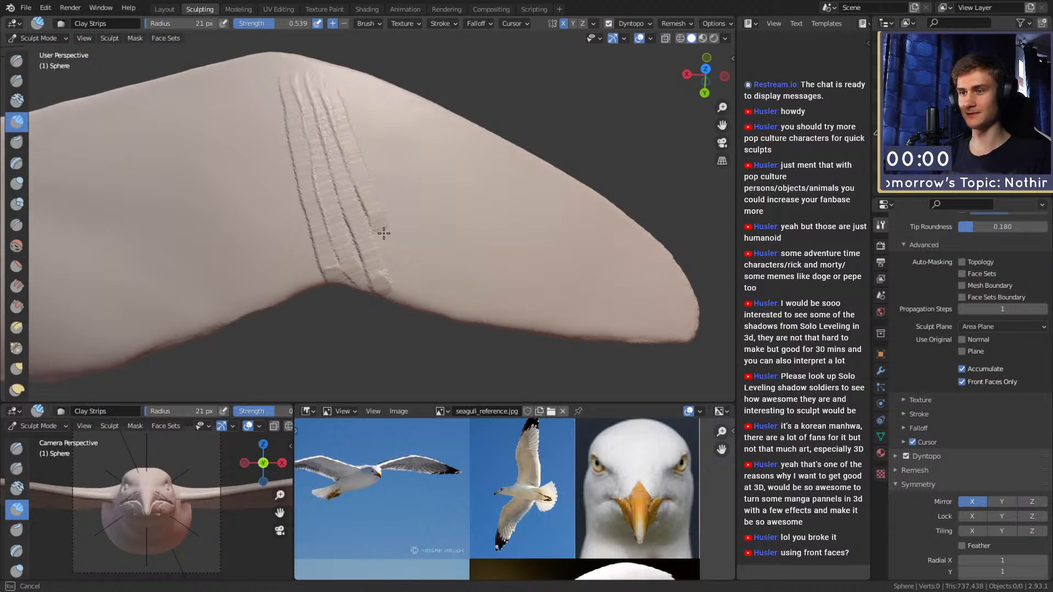
pyautogui.moveTo(402, 278); pyautogui.dragTo(404, 290)
# Set the Clay Strips radius to 28 px and add wider feather strips outward from the wing bend.
pyautogui.keyDown('shift'); pyautogui.moveTo(423, 266); pyautogui.dragTo(400, 263, button='middle'); pyautogui.keyUp('shift')
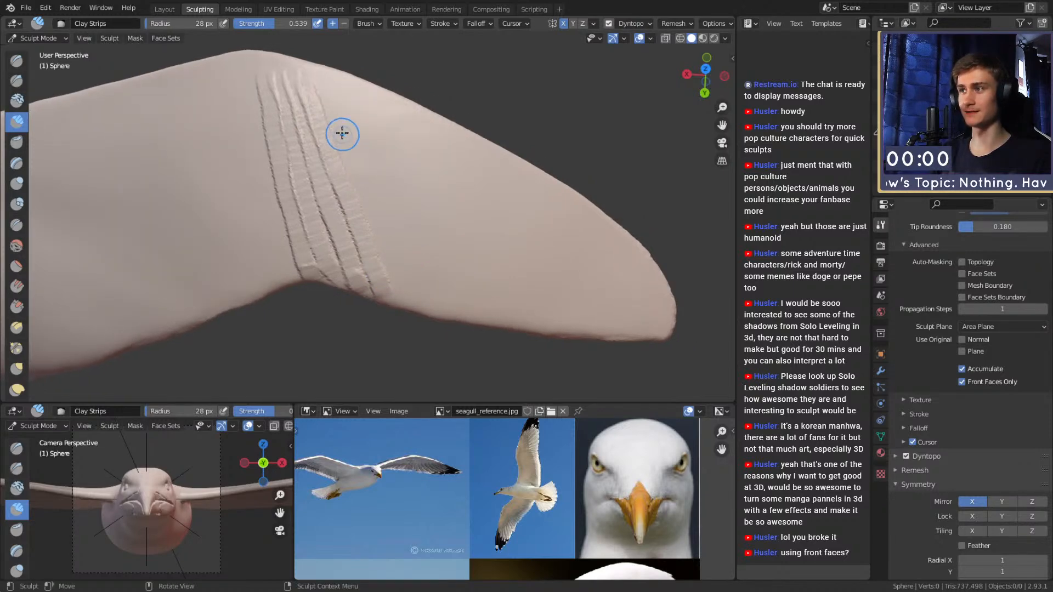
pyautogui.moveTo(335, 111)
pyautogui.mouseDown()
pyautogui.moveTo(393, 261)
pyautogui.moveTo(426, 272)
pyautogui.mouseUp()
pyautogui.keyDown('shift'); pyautogui.moveTo(427, 264); pyautogui.dragTo(395, 262, button='middle'); pyautogui.keyUp('shift')
pyautogui.moveTo(329, 124); pyautogui.dragTo(329, 129)
pyautogui.moveTo(373, 212); pyautogui.dragTo(421, 302)
pyautogui.keyDown('shift'); pyautogui.moveTo(431, 288); pyautogui.dragTo(388, 251, button='middle'); pyautogui.keyUp('shift')
pyautogui.moveTo(326, 136); pyautogui.dragTo(425, 302)
pyautogui.moveTo(390, 217)
pyautogui.keyDown('shift'); pyautogui.mouseDown(button='middle')
pyautogui.moveTo(359, 213)
pyautogui.moveTo(377, 196)
pyautogui.mouseUp(button='middle'); pyautogui.keyUp('shift')
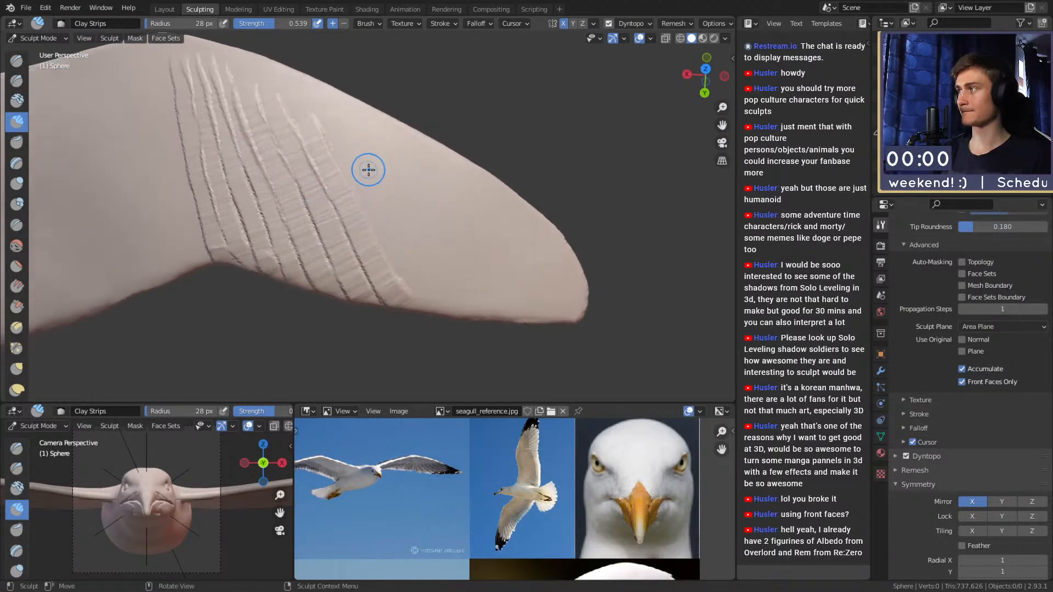
# Continue the long slanted feather strips side by side over the outer wing to its tip.
pyautogui.moveTo(332, 130); pyautogui.dragTo(430, 299)
pyautogui.keyDown('shift'); pyautogui.moveTo(430, 298); pyautogui.dragTo(393, 237, button='middle'); pyautogui.keyUp('shift')
pyautogui.moveTo(326, 158); pyautogui.dragTo(428, 317)
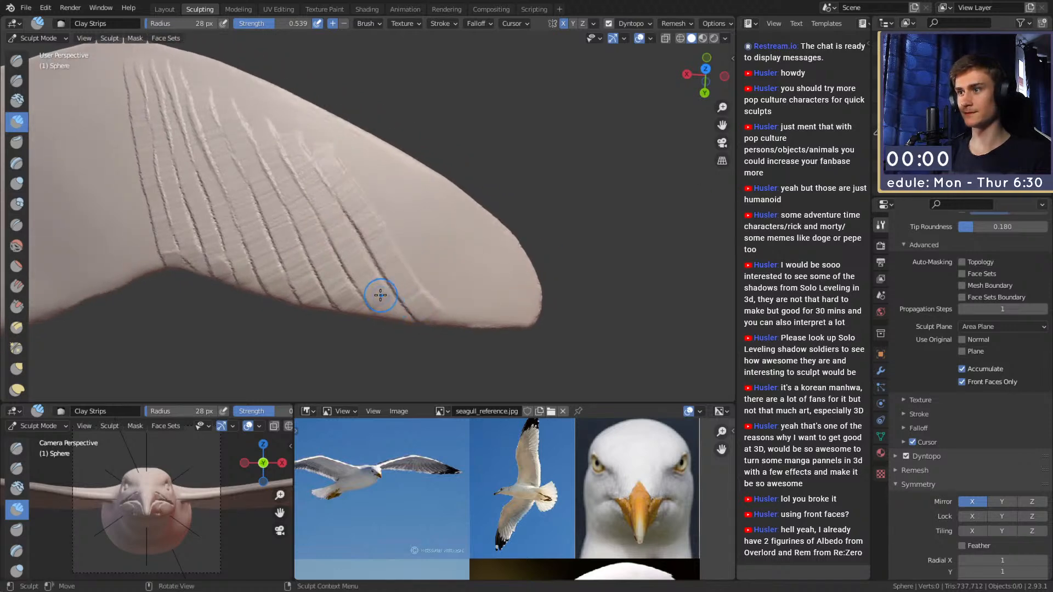
pyautogui.keyDown('shift'); pyautogui.moveTo(412, 255); pyautogui.dragTo(388, 252, button='middle'); pyautogui.keyUp('shift')
pyautogui.moveTo(332, 169); pyautogui.dragTo(428, 319)
pyautogui.moveTo(362, 173); pyautogui.dragTo(471, 324)
pyautogui.moveTo(391, 192); pyautogui.dragTo(503, 321)
pyautogui.moveTo(445, 225); pyautogui.dragTo(470, 248)
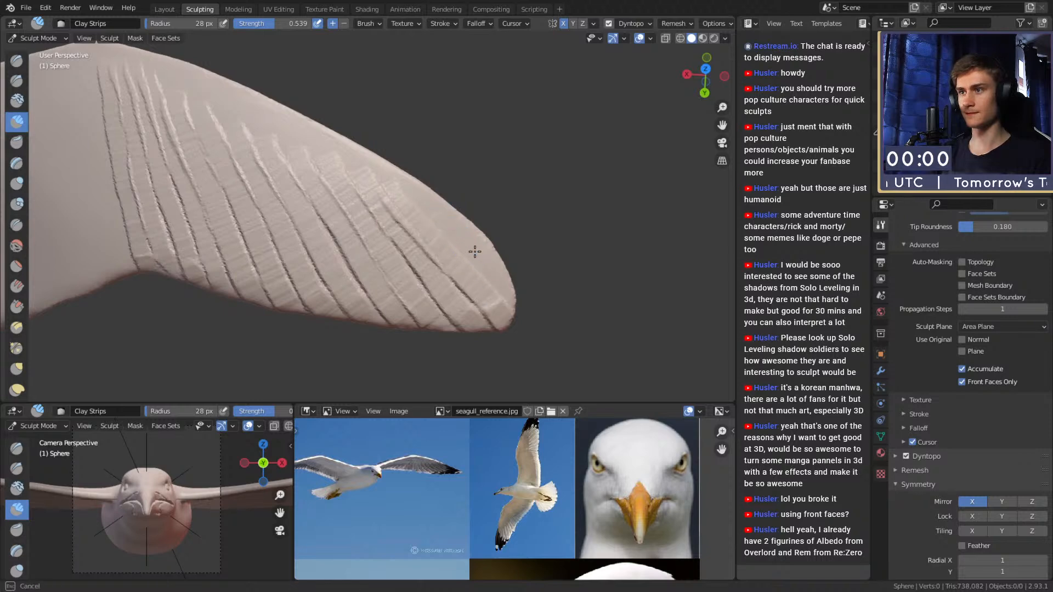
pyautogui.moveTo(509, 296); pyautogui.dragTo(512, 302)
pyautogui.moveTo(451, 228); pyautogui.dragTo(504, 287)
# Build up a raised band along the outer wing's leading edge from the bend toward the tip with Clay Strips.
pyautogui.moveTo(454, 178)
pyautogui.keyDown('ctrl'); pyautogui.mouseDown(button='middle')
pyautogui.moveTo(415, 230)
pyautogui.moveTo(424, 155)
pyautogui.moveTo(431, 233)
pyautogui.moveTo(415, 199)
pyautogui.mouseUp(button='middle'); pyautogui.keyUp('ctrl')
pyautogui.moveTo(415, 199)
pyautogui.keyDown('ctrl'); pyautogui.mouseDown(button='middle')
pyautogui.moveTo(411, 160)
pyautogui.moveTo(419, 193)
pyautogui.mouseUp(button='middle'); pyautogui.keyUp('ctrl')
pyautogui.moveTo(376, 129)
pyautogui.mouseDown()
pyautogui.moveTo(369, 101)
pyautogui.moveTo(362, 110)
pyautogui.moveTo(318, 94)
pyautogui.moveTo(306, 106)
pyautogui.mouseUp()
pyautogui.moveTo(306, 106)
pyautogui.mouseDown(button='middle')
pyautogui.moveTo(336, 110)
pyautogui.moveTo(296, 84)
pyautogui.mouseUp(button='middle')
pyautogui.moveTo(296, 83); pyautogui.dragTo(376, 110)
pyautogui.moveTo(377, 110)
pyautogui.mouseDown(button='middle')
pyautogui.moveTo(430, 131)
pyautogui.moveTo(410, 124)
pyautogui.mouseUp(button='middle')
pyautogui.keyDown('shift'); pyautogui.moveTo(443, 157); pyautogui.dragTo(418, 142, button='middle'); pyautogui.keyUp('shift')
pyautogui.moveTo(443, 159); pyautogui.dragTo(482, 183)
# Lay short covert feather strokes at a 23 px radius over the upper ends of the long feathers, from bend to tip.
pyautogui.moveTo(453, 181); pyautogui.dragTo(329, 90, button='middle')
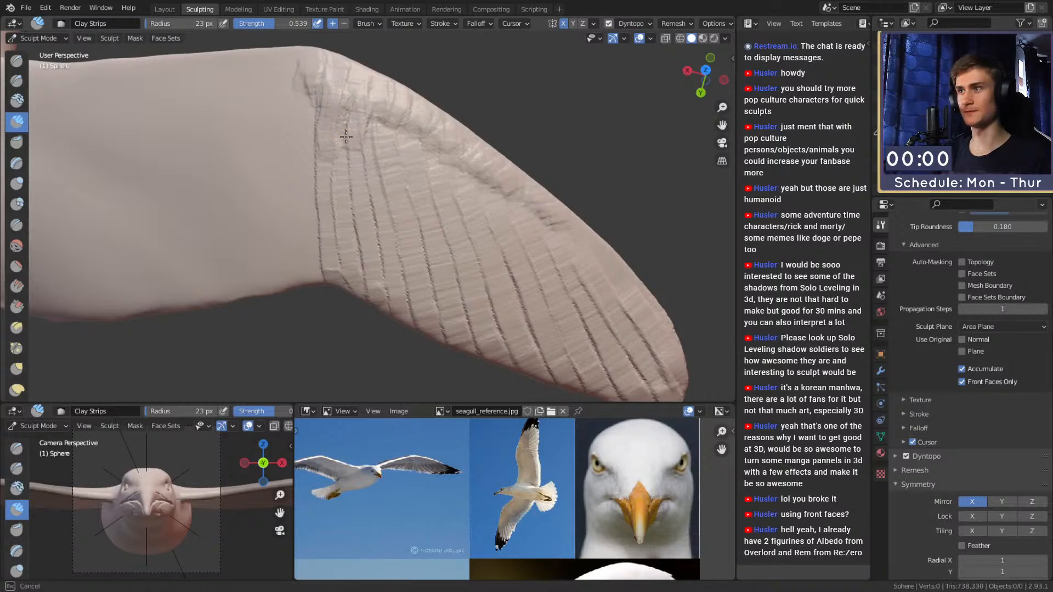
pyautogui.moveTo(400, 129); pyautogui.dragTo(416, 160, button='middle')
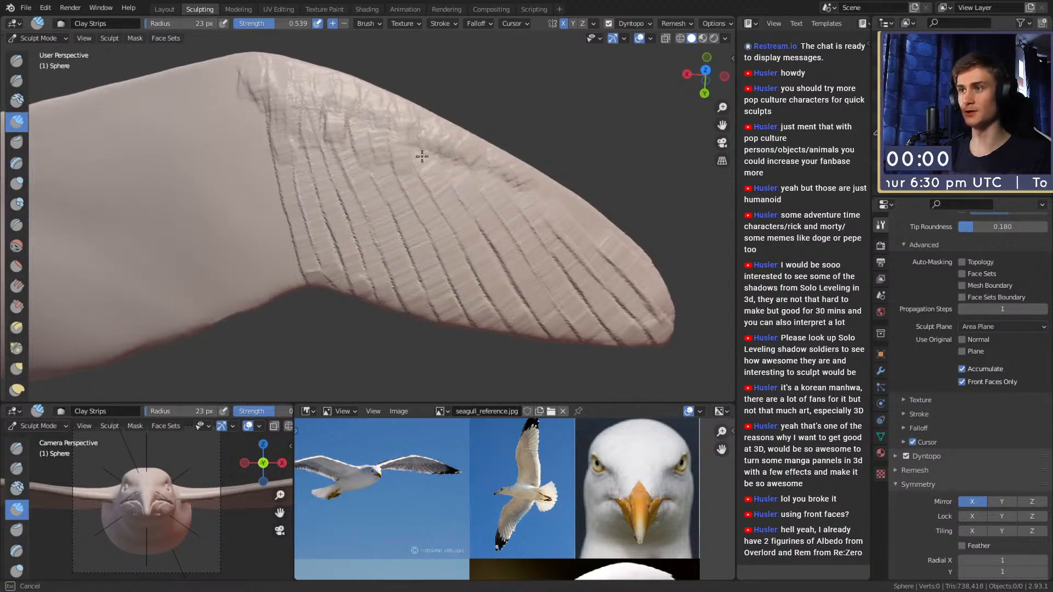
pyautogui.moveTo(433, 173); pyautogui.dragTo(435, 176)
pyautogui.moveTo(411, 134); pyautogui.dragTo(425, 174)
pyautogui.keyDown('shift'); pyautogui.moveTo(462, 170); pyautogui.dragTo(437, 156, button='middle'); pyautogui.keyUp('shift')
pyautogui.moveTo(429, 147); pyautogui.dragTo(441, 170)
pyautogui.moveTo(443, 147); pyautogui.dragTo(458, 175)
pyautogui.keyDown('shift'); pyautogui.moveTo(487, 166); pyautogui.dragTo(456, 160, button='middle'); pyautogui.keyUp('shift')
pyautogui.moveTo(442, 152)
pyautogui.mouseDown()
pyautogui.moveTo(446, 174)
pyautogui.moveTo(521, 195)
pyautogui.mouseUp()
pyautogui.moveTo(581, 245); pyautogui.dragTo(573, 240)
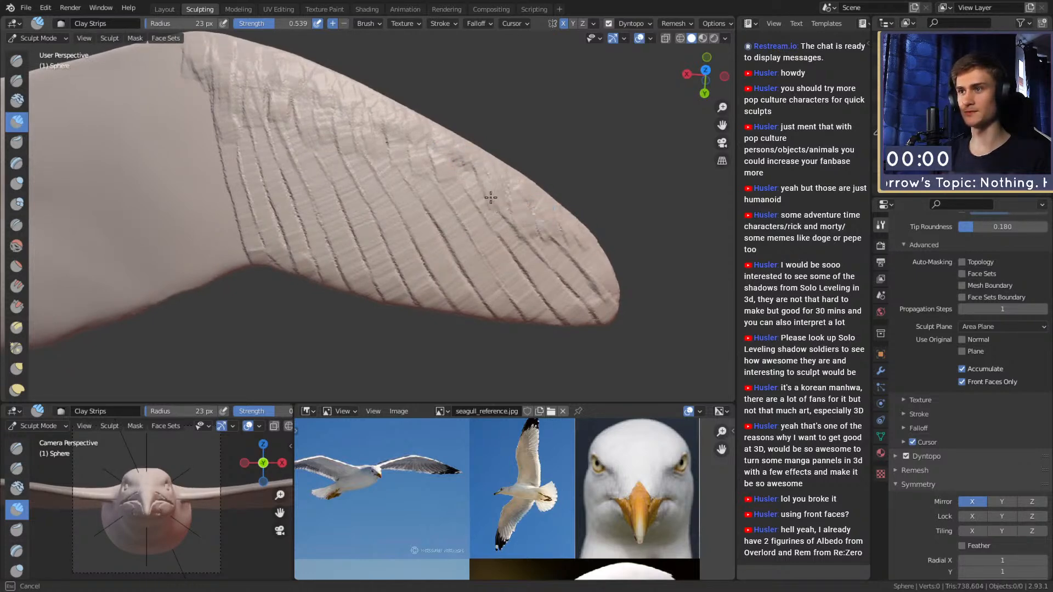
pyautogui.moveTo(462, 183); pyautogui.dragTo(459, 192)
# Set the Clay Strips radius to 19 px and lay the first feather strip across the bend on the wing's underside.
pyautogui.scroll(-7, 459, 186)
pyautogui.moveTo(439, 181)
pyautogui.mouseDown(button='middle')
pyautogui.moveTo(390, 166)
pyautogui.moveTo(335, 120)
pyautogui.mouseUp(button='middle')
pyautogui.moveTo(527, 230)
pyautogui.mouseDown(button='middle')
pyautogui.moveTo(442, 162)
pyautogui.moveTo(329, 198)
pyautogui.moveTo(362, 148)
pyautogui.moveTo(302, 241)
pyautogui.mouseUp(button='middle')
pyautogui.scroll(4, 400, 137)
pyautogui.moveTo(415, 148)
pyautogui.mouseDown(button='middle')
pyautogui.moveTo(478, 154)
pyautogui.moveTo(445, 199)
pyautogui.moveTo(336, 119)
pyautogui.mouseUp(button='middle')
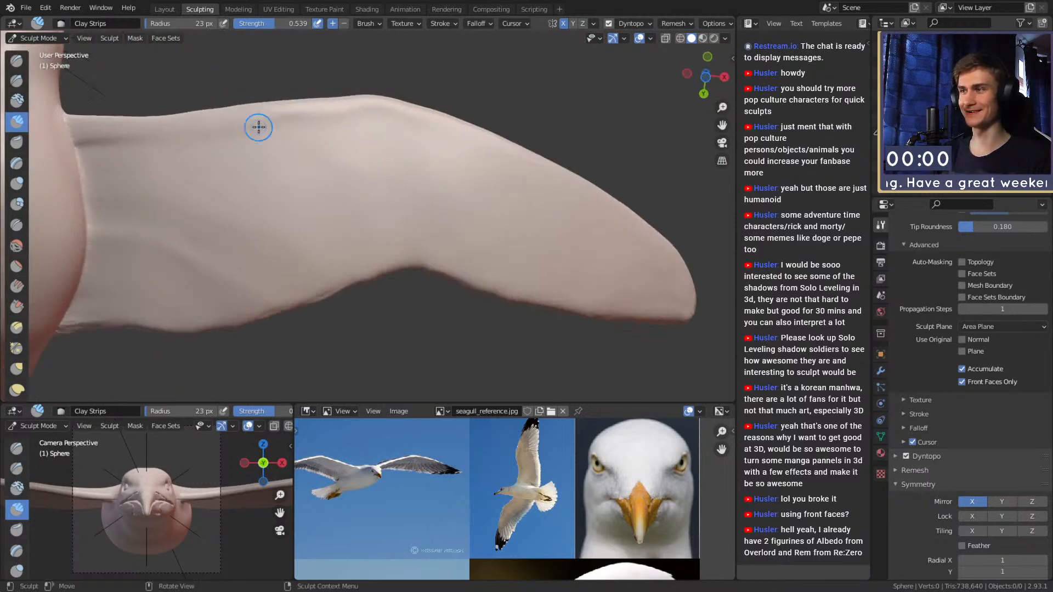
pyautogui.click(417, 251)
pyautogui.press('f')
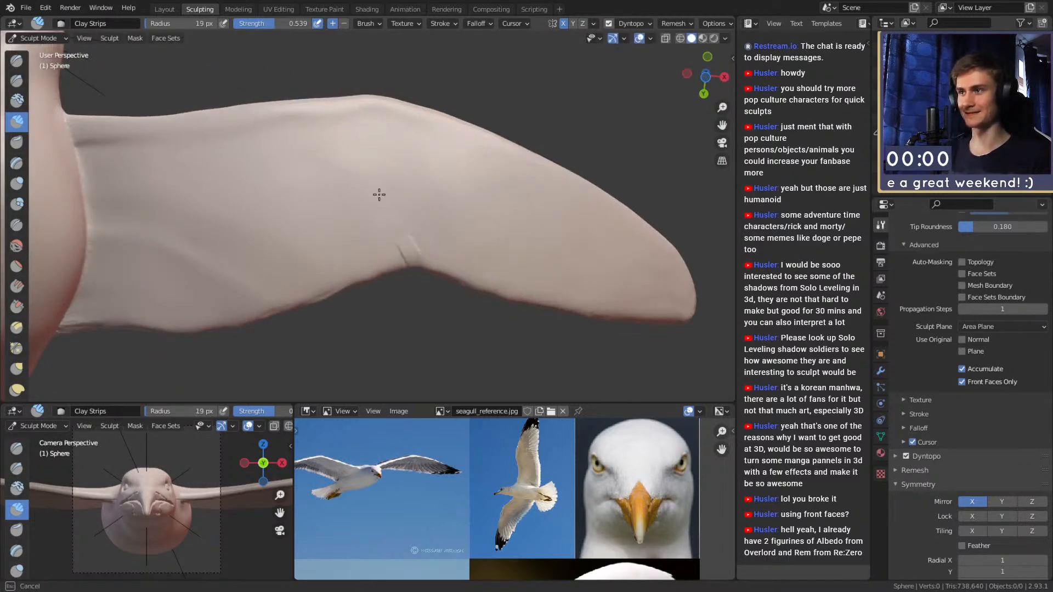
pyautogui.moveTo(408, 215); pyautogui.dragTo(410, 218)
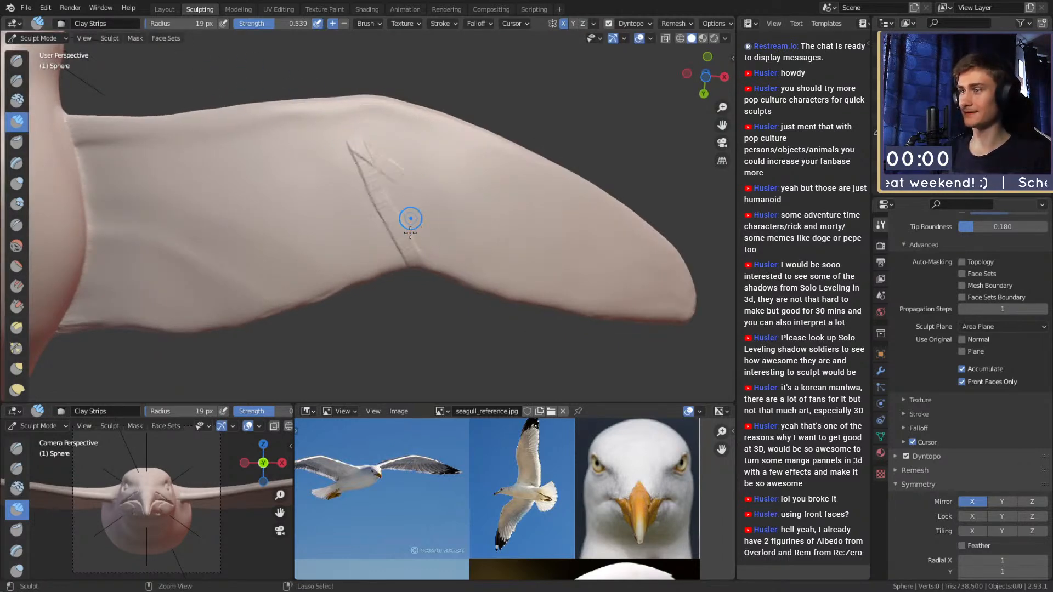
pyautogui.hotkey('ctrl', 'z')
pyautogui.moveTo(415, 256); pyautogui.dragTo(409, 241)
pyautogui.moveTo(385, 132); pyautogui.dragTo(386, 132)
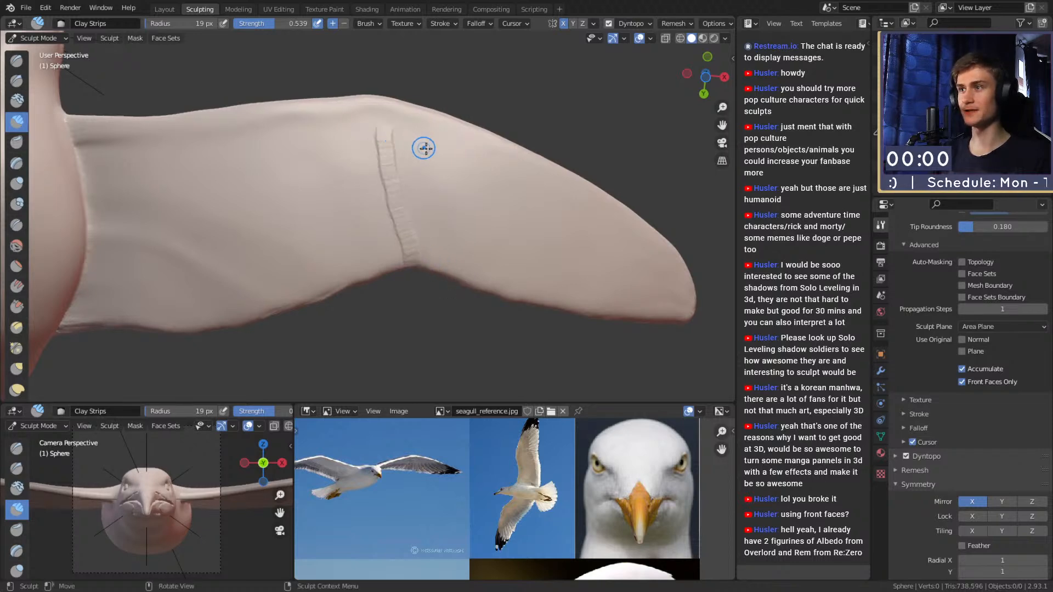
# Add adjacent feather strips beside the first one on the wing's underside, from trailing edge toward leading edge.
pyautogui.moveTo(417, 141); pyautogui.dragTo(405, 184, button='middle')
pyautogui.moveTo(386, 267); pyautogui.dragTo(367, 190)
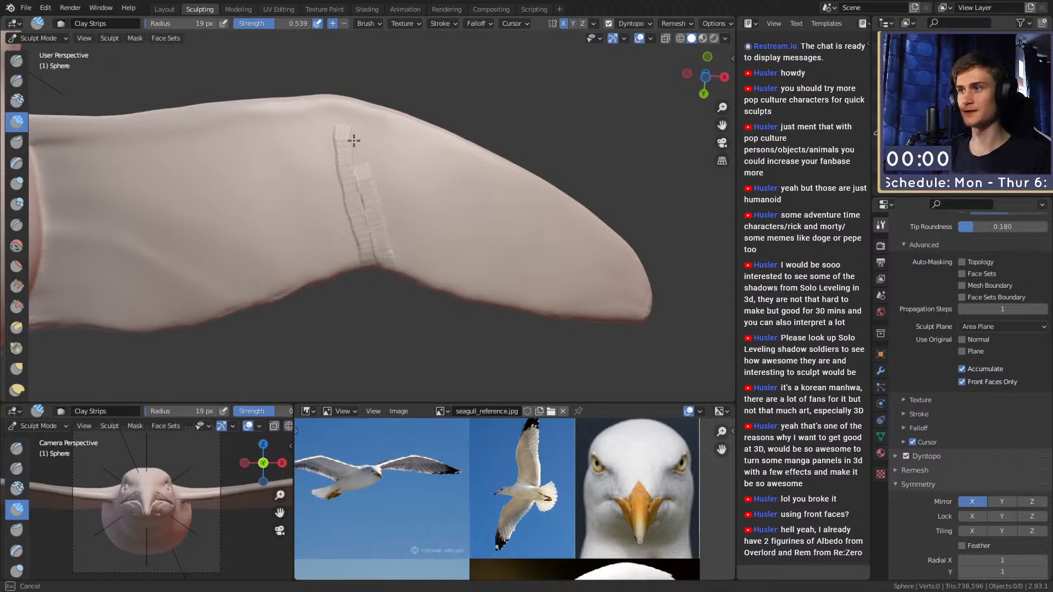
pyautogui.moveTo(349, 125); pyautogui.dragTo(350, 119)
pyautogui.moveTo(411, 268); pyautogui.dragTo(399, 248)
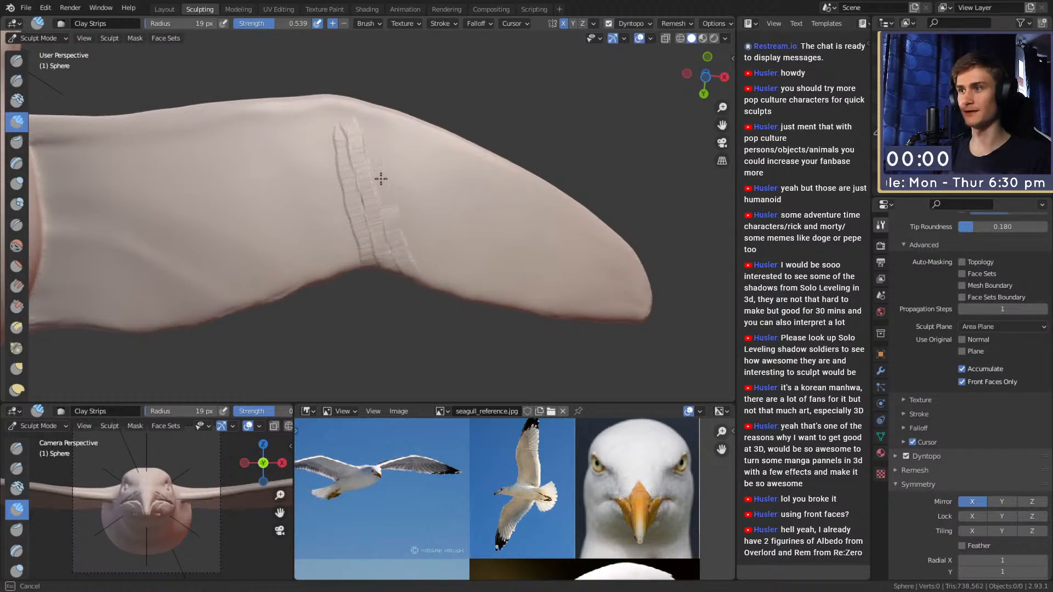
pyautogui.moveTo(371, 135); pyautogui.dragTo(371, 120)
pyautogui.keyDown('shift'); pyautogui.moveTo(399, 145); pyautogui.dragTo(382, 141, button='middle'); pyautogui.keyUp('shift')
pyautogui.moveTo(410, 278); pyautogui.dragTo(404, 254)
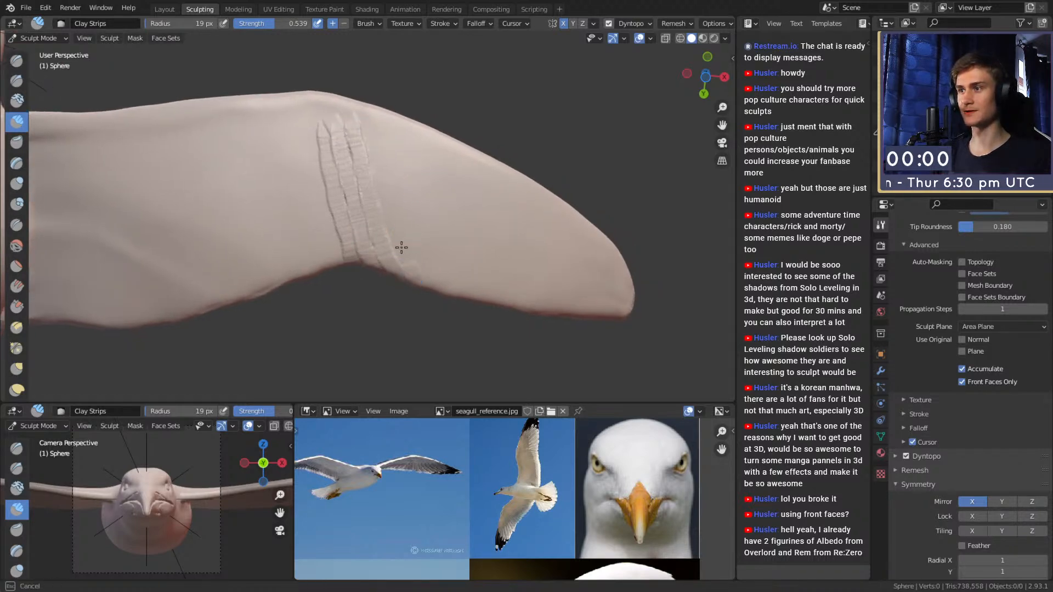
pyautogui.moveTo(369, 144); pyautogui.dragTo(369, 129)
# Extend the row of underside feather strips outward past the wing bend.
pyautogui.keyDown('shift'); pyautogui.moveTo(384, 137); pyautogui.dragTo(356, 135, button='middle'); pyautogui.keyUp('shift')
pyautogui.moveTo(403, 286); pyautogui.dragTo(402, 281)
pyautogui.moveTo(347, 128); pyautogui.dragTo(349, 124)
pyautogui.moveTo(420, 275); pyautogui.dragTo(412, 257)
pyautogui.moveTo(367, 142); pyautogui.dragTo(364, 132)
pyautogui.keyDown('shift'); pyautogui.moveTo(444, 197); pyautogui.dragTo(420, 199, button='middle'); pyautogui.keyUp('shift')
pyautogui.moveTo(421, 297); pyautogui.dragTo(398, 243)
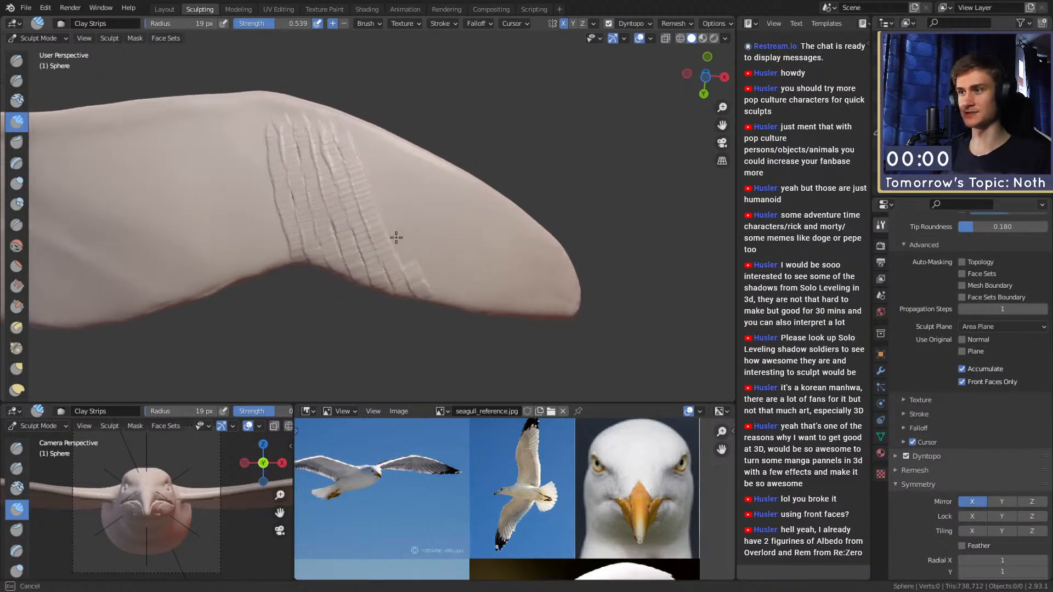
# Lay more slanted feather strips across the middle of the outer wing's underside.
pyautogui.keyDown('shift'); pyautogui.moveTo(409, 174); pyautogui.dragTo(388, 173, button='middle'); pyautogui.keyUp('shift')
pyautogui.moveTo(430, 296); pyautogui.dragTo(400, 259)
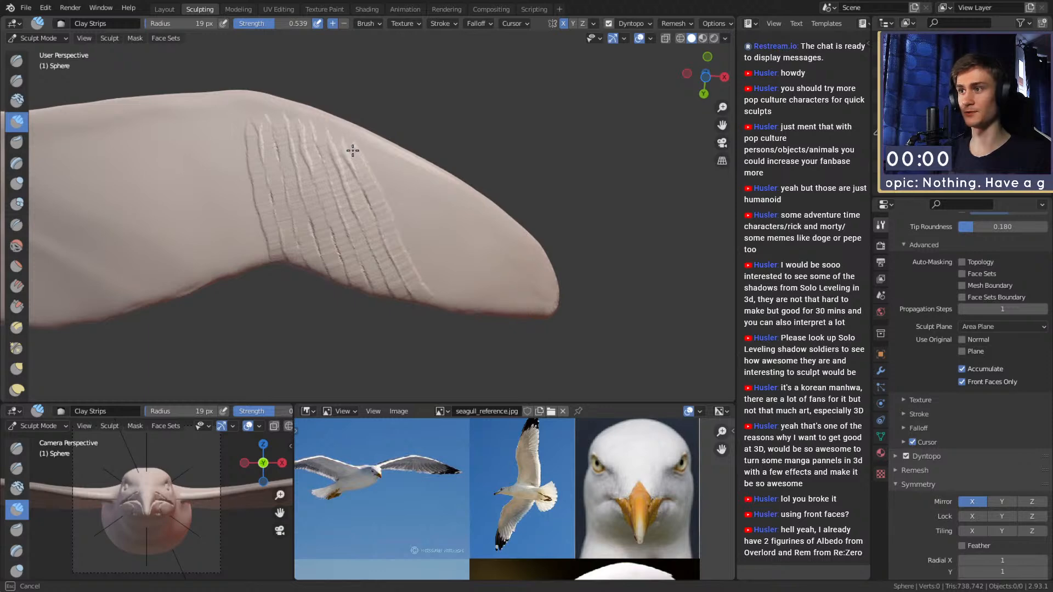
pyautogui.moveTo(441, 299); pyautogui.dragTo(422, 260)
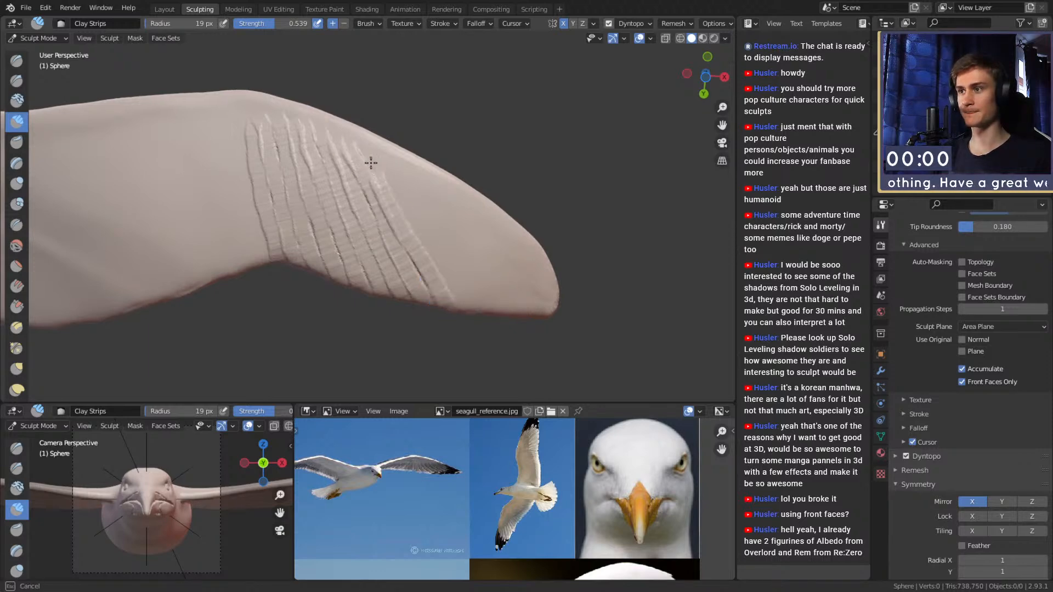
pyautogui.moveTo(471, 313); pyautogui.dragTo(452, 286)
pyautogui.moveTo(386, 167); pyautogui.dragTo(378, 152)
pyautogui.moveTo(489, 309); pyautogui.dragTo(463, 272)
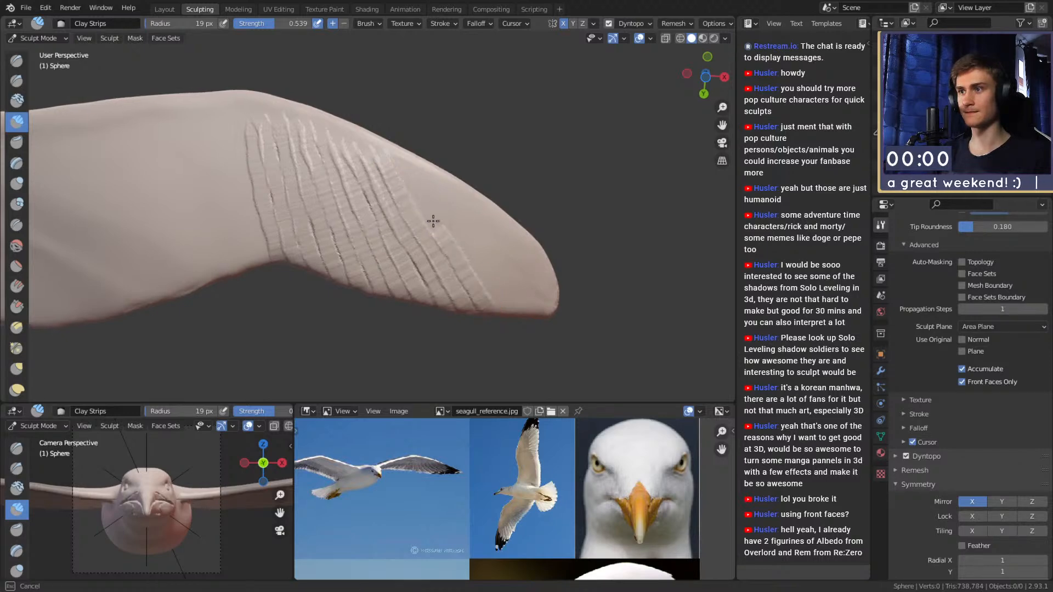
# Fill the remaining underside of the outer wing with feather strips up to the wing tip.
pyautogui.moveTo(409, 178); pyautogui.dragTo(399, 163)
pyautogui.moveTo(506, 309); pyautogui.dragTo(492, 285)
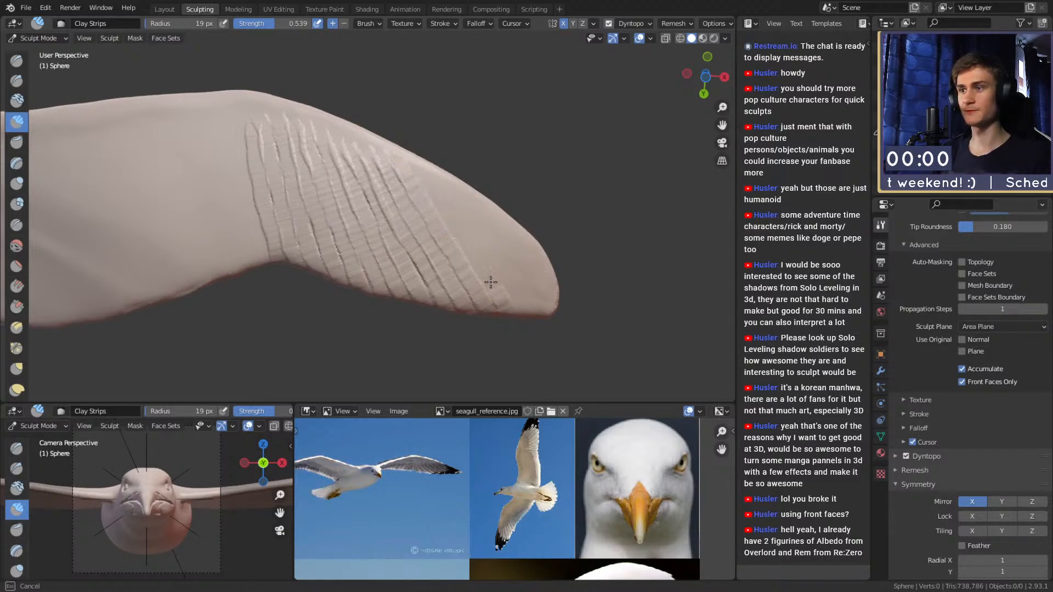
pyautogui.moveTo(436, 197); pyautogui.dragTo(423, 174)
pyautogui.moveTo(529, 301); pyautogui.dragTo(501, 270)
pyautogui.moveTo(444, 186); pyautogui.dragTo(437, 176)
pyautogui.keyDown('shift'); pyautogui.moveTo(483, 195); pyautogui.dragTo(437, 196, button='middle'); pyautogui.keyUp('shift')
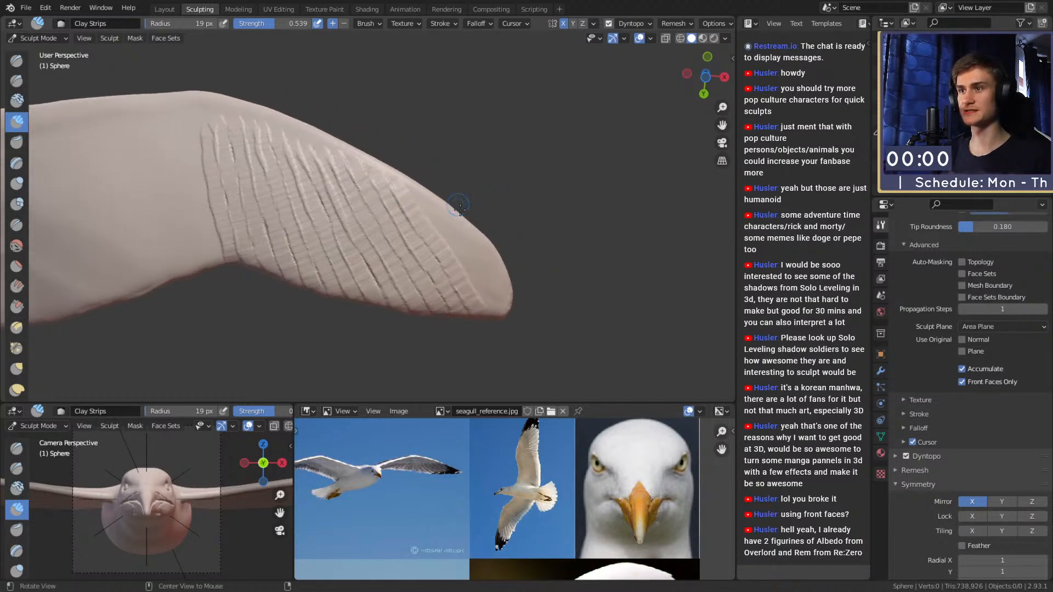
pyautogui.moveTo(498, 308); pyautogui.dragTo(469, 263)
pyautogui.moveTo(434, 214); pyautogui.dragTo(428, 207)
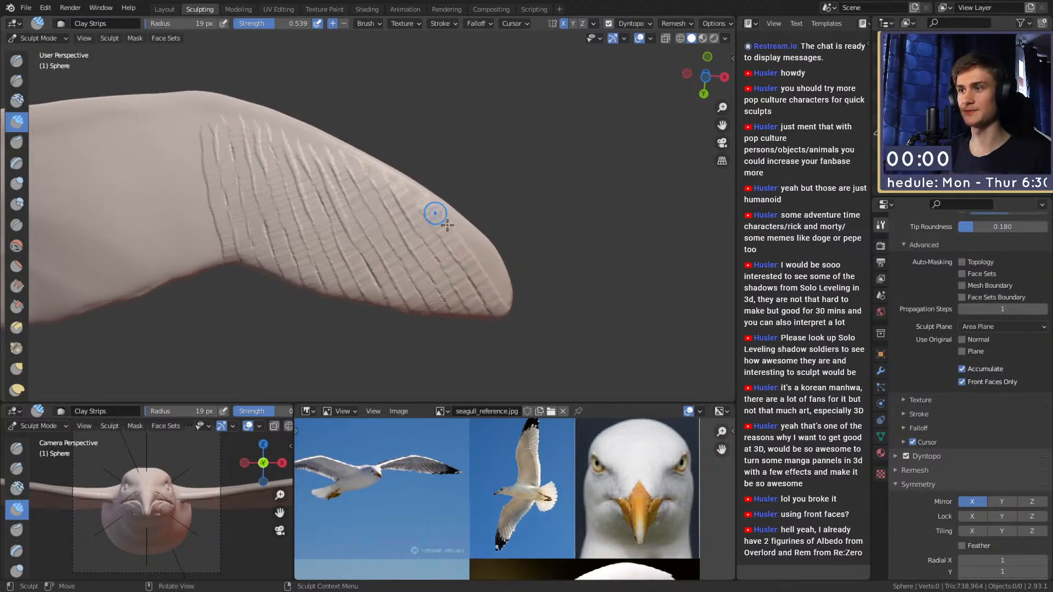
pyautogui.moveTo(508, 298)
pyautogui.mouseDown()
pyautogui.moveTo(479, 250)
pyautogui.moveTo(465, 252)
pyautogui.mouseUp()
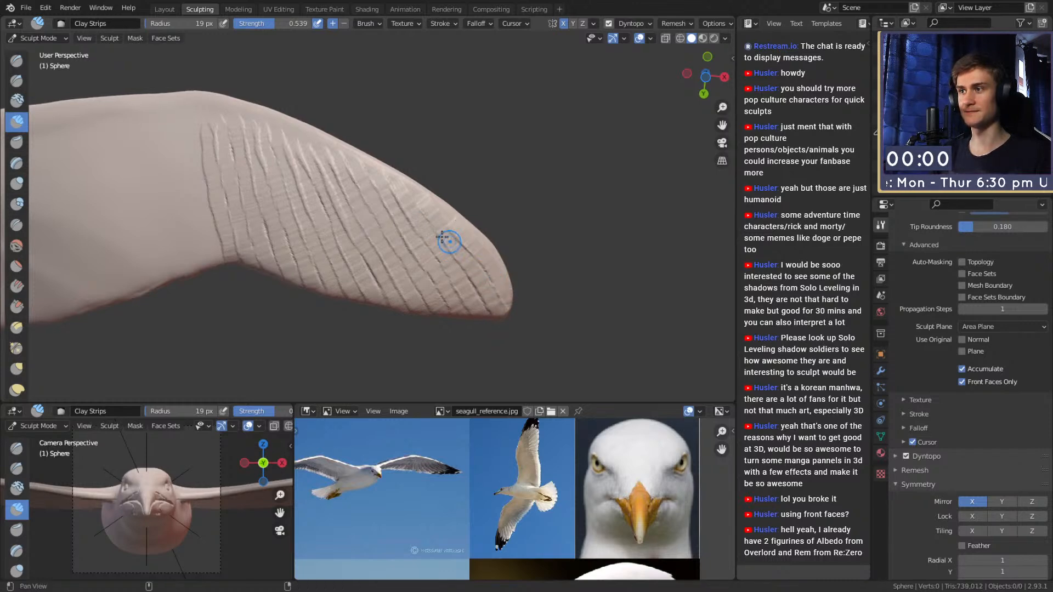
# Add full-length feather strips on the body side of the underside's feather row at the wing bend.
pyautogui.keyDown('shift'); pyautogui.moveTo(300, 126); pyautogui.dragTo(400, 175, button='middle'); pyautogui.keyUp('shift')
pyautogui.keyDown('shift'); pyautogui.moveTo(366, 220); pyautogui.dragTo(491, 184, button='middle'); pyautogui.keyUp('shift')
pyautogui.moveTo(446, 260); pyautogui.dragTo(435, 213)
pyautogui.moveTo(418, 136); pyautogui.dragTo(423, 264)
pyautogui.moveTo(410, 172); pyautogui.dragTo(408, 131)
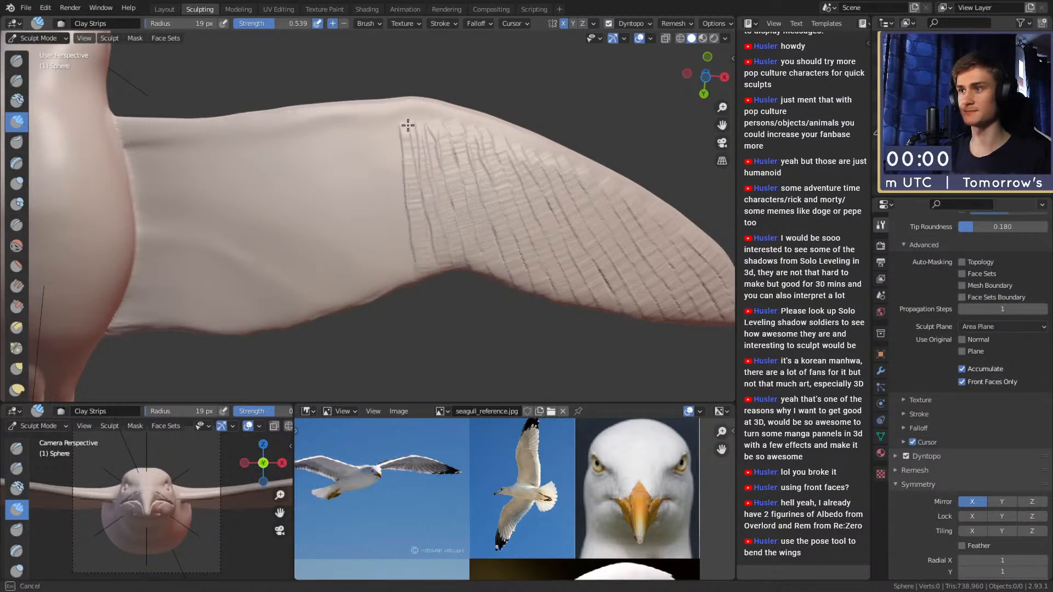
pyautogui.moveTo(407, 213)
pyautogui.keyDown('shift'); pyautogui.mouseDown(button='middle')
pyautogui.moveTo(447, 216)
pyautogui.moveTo(417, 218)
pyautogui.mouseUp(button='middle'); pyautogui.keyUp('shift')
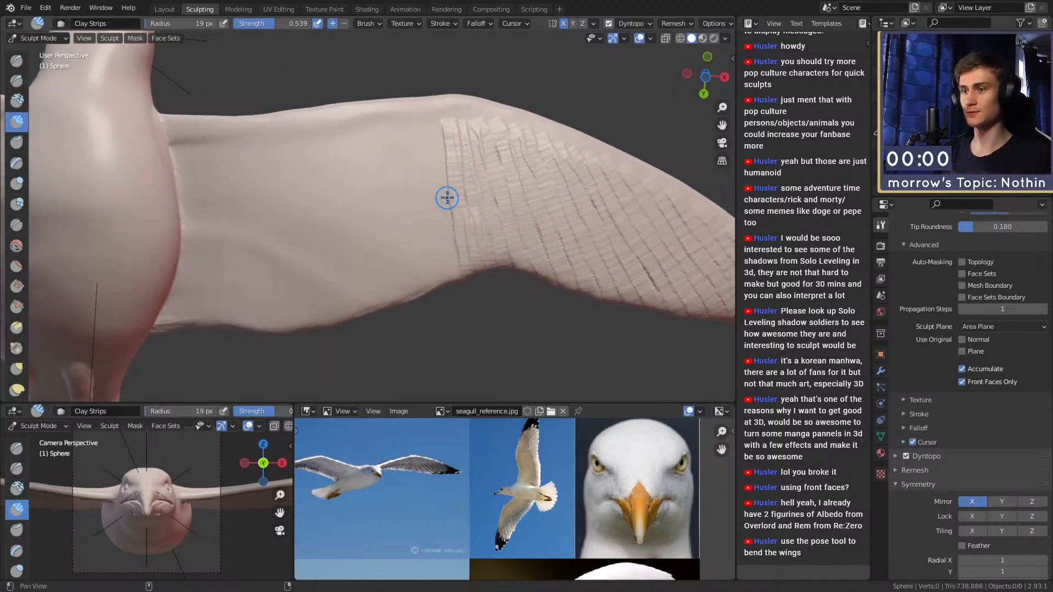
# Lay shorter feather strips from the trailing edge up the inner wing's underside, working toward the body.
pyautogui.moveTo(447, 169)
pyautogui.mouseDown(button='middle')
pyautogui.moveTo(447, 207)
pyautogui.moveTo(476, 206)
pyautogui.mouseUp(button='middle')
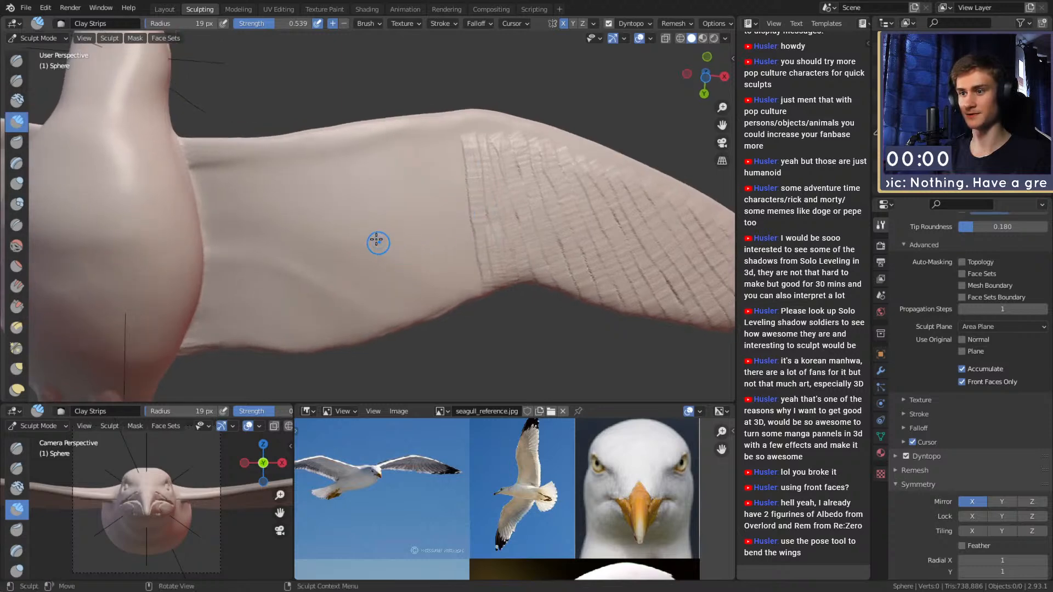
pyautogui.moveTo(468, 249); pyautogui.dragTo(466, 208)
pyautogui.moveTo(467, 265); pyautogui.dragTo(449, 198)
pyautogui.moveTo(464, 297)
pyautogui.mouseDown()
pyautogui.moveTo(437, 209)
pyautogui.moveTo(445, 271)
pyautogui.moveTo(424, 217)
pyautogui.mouseUp()
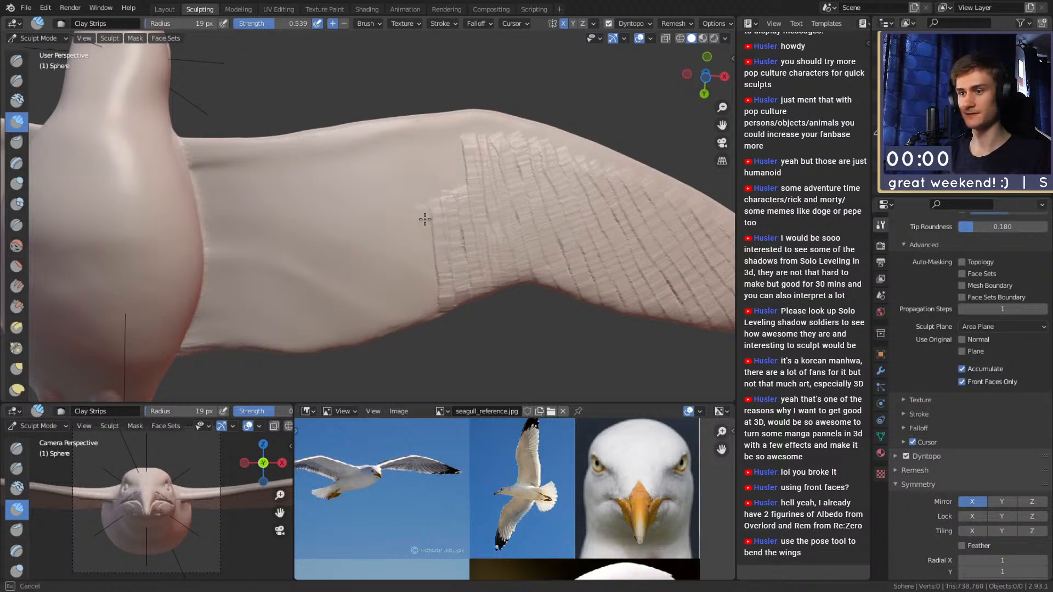
pyautogui.moveTo(429, 296)
pyautogui.mouseDown()
pyautogui.moveTo(414, 218)
pyautogui.moveTo(412, 284)
pyautogui.moveTo(404, 267)
pyautogui.mouseUp()
# Save the seagull sculpt to quick_sketch_day_186.blend and check the whole bird's wing shape.
pyautogui.moveTo(416, 192)
pyautogui.keyDown('alt'); pyautogui.mouseDown()
pyautogui.moveTo(426, 272)
pyautogui.moveTo(346, 258)
pyautogui.moveTo(425, 255)
pyautogui.mouseUp(); pyautogui.keyUp('alt')
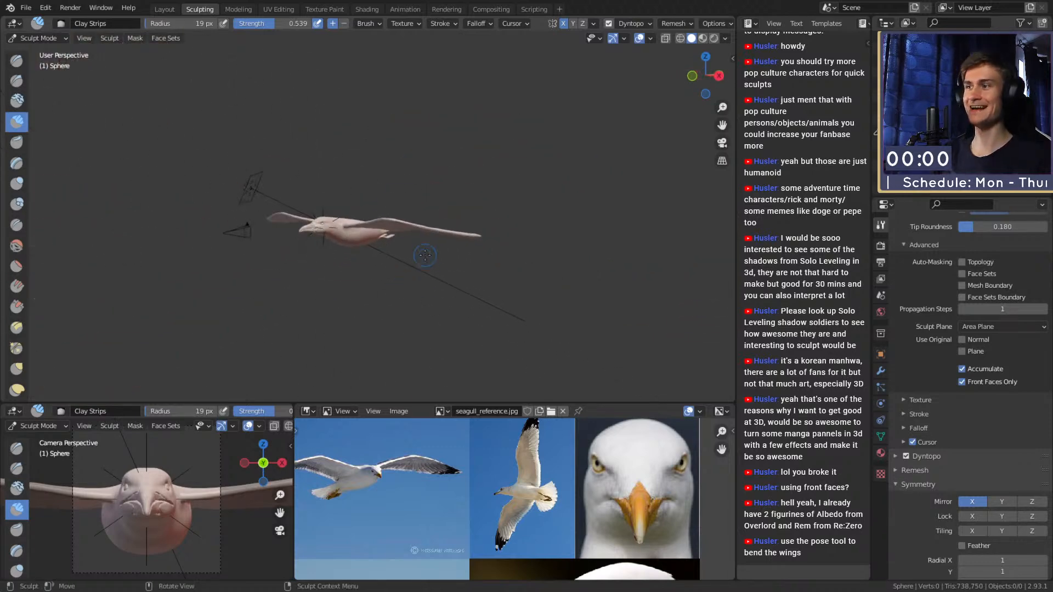
pyautogui.click(25, 8)
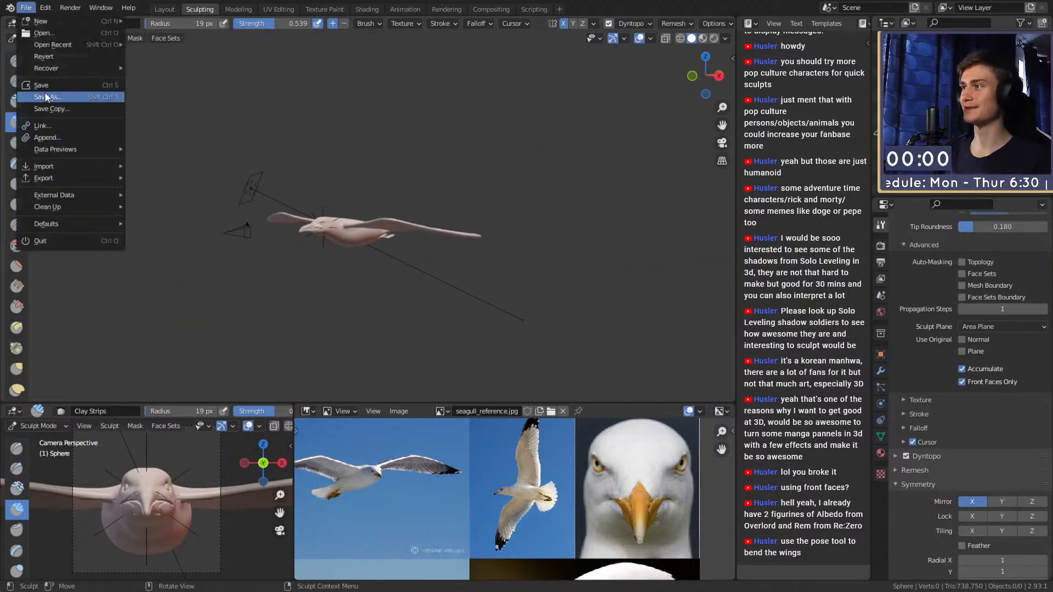
pyautogui.hotkey('ctrl', 's')
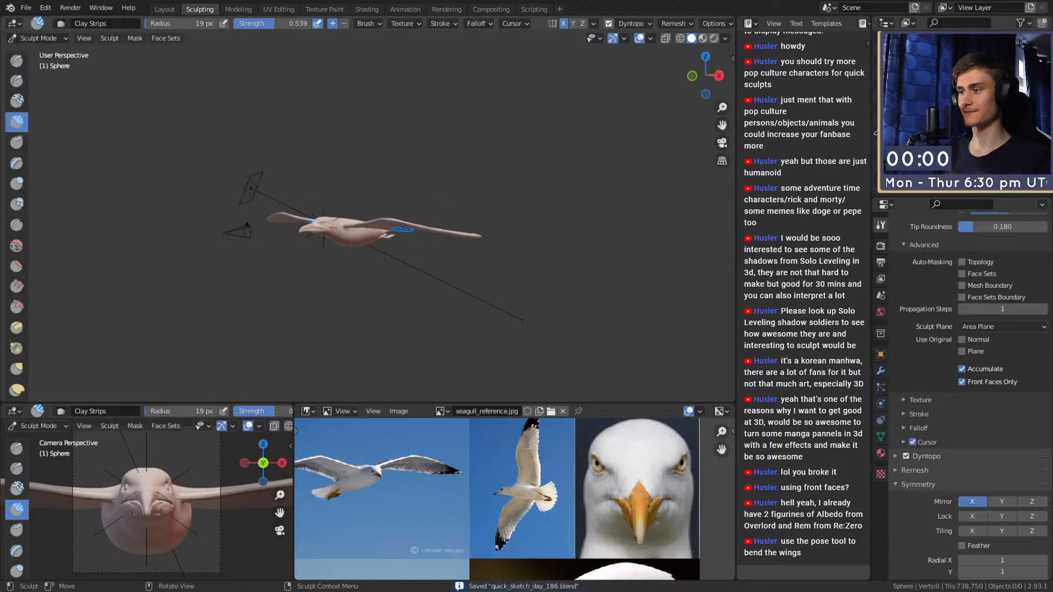
pyautogui.scroll(4, 407, 231)
pyautogui.keyDown('alt'); pyautogui.moveTo(430, 226); pyautogui.dragTo(467, 237); pyautogui.keyUp('alt')
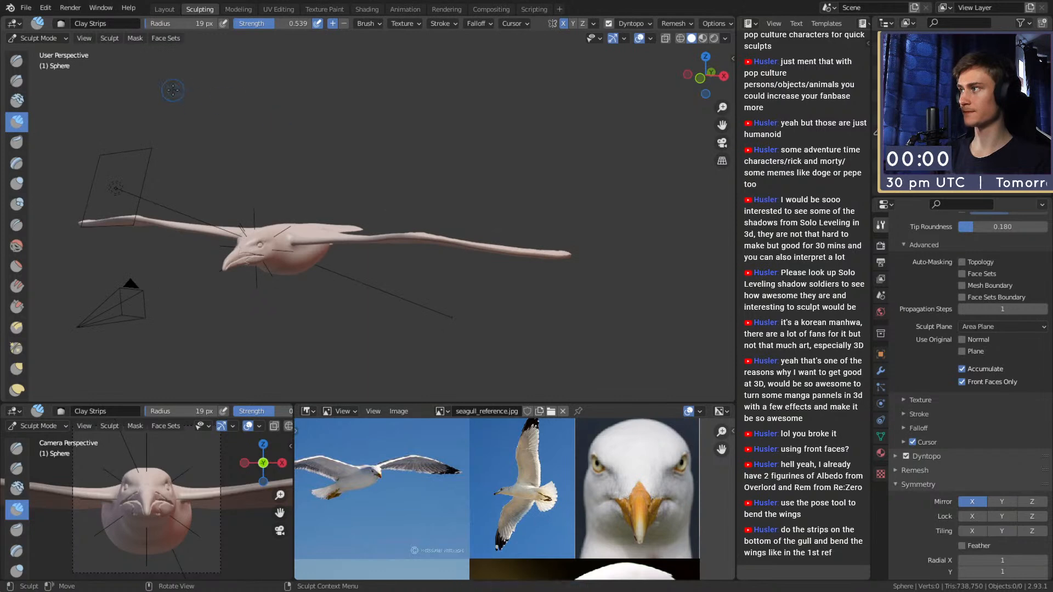
# Bend both outer wings downward at the wing bend with the Pose brush at a 268 px radius.
pyautogui.scroll(-8, 21, 308)
pyautogui.scroll(-1, 23, 319)
pyautogui.click(17, 216)
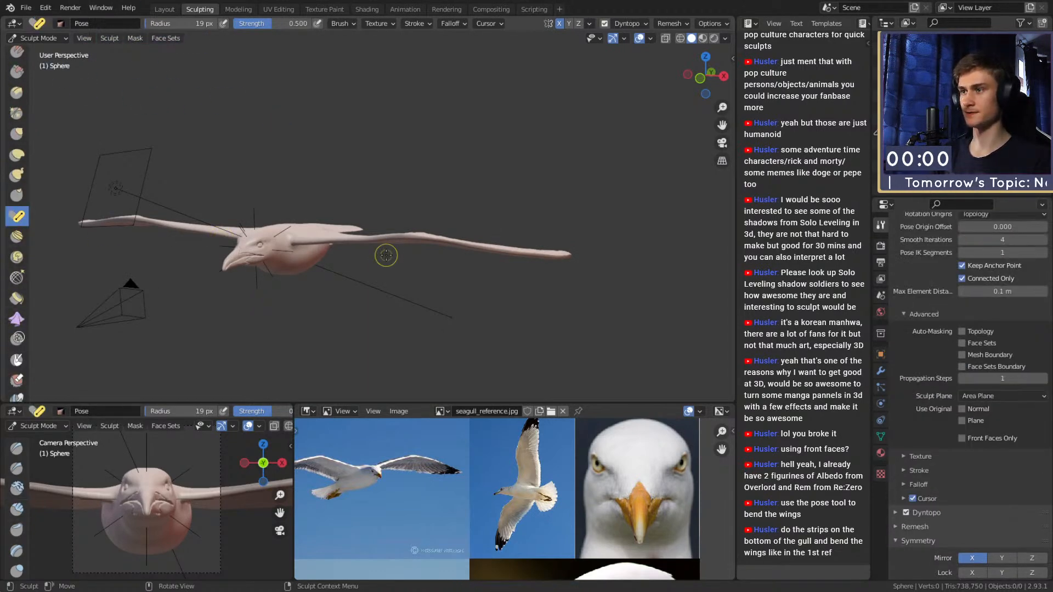
pyautogui.moveTo(465, 263)
pyautogui.keyDown('alt'); pyautogui.keyDown('shift'); pyautogui.mouseDown()
pyautogui.moveTo(390, 232)
pyautogui.moveTo(436, 218)
pyautogui.mouseUp(); pyautogui.keyUp('shift'); pyautogui.keyUp('alt')
pyautogui.press('f')
pyautogui.click(491, 219)
pyautogui.press('f')
pyautogui.click(482, 220)
pyautogui.moveTo(482, 220); pyautogui.dragTo(475, 219, button='middle')
pyautogui.press('f')
pyautogui.click(493, 219)
pyautogui.press('f')
pyautogui.click(481, 220)
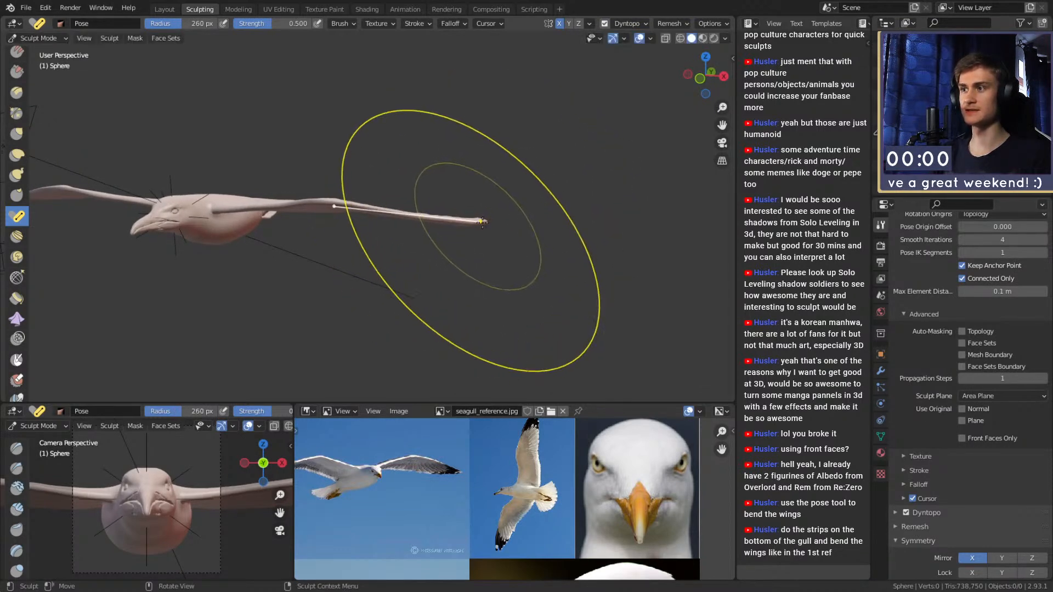
pyautogui.press('f')
pyautogui.click(486, 223)
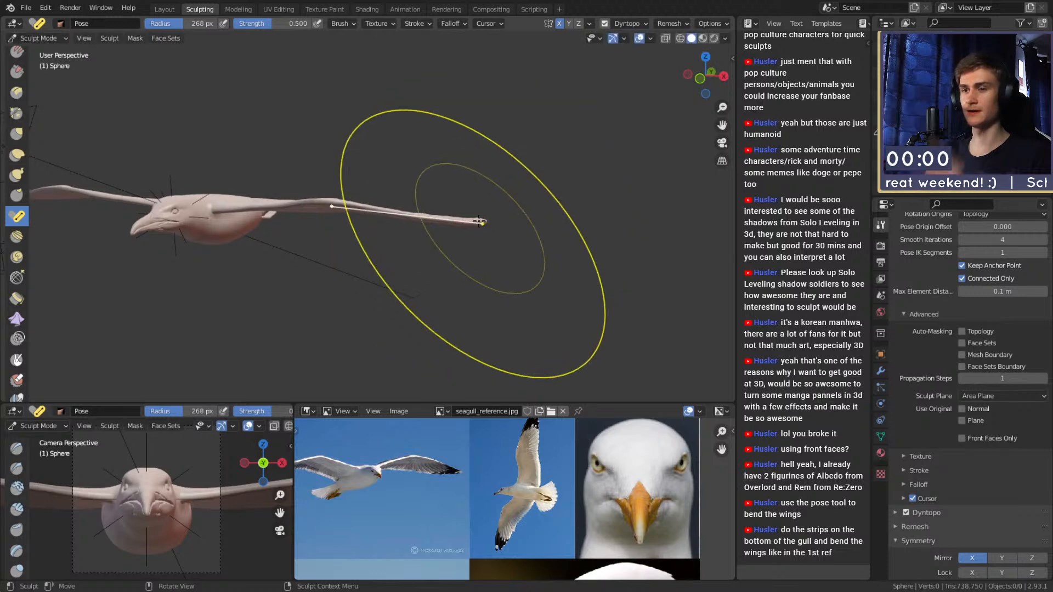
pyautogui.press('f')
pyautogui.click(410, 253)
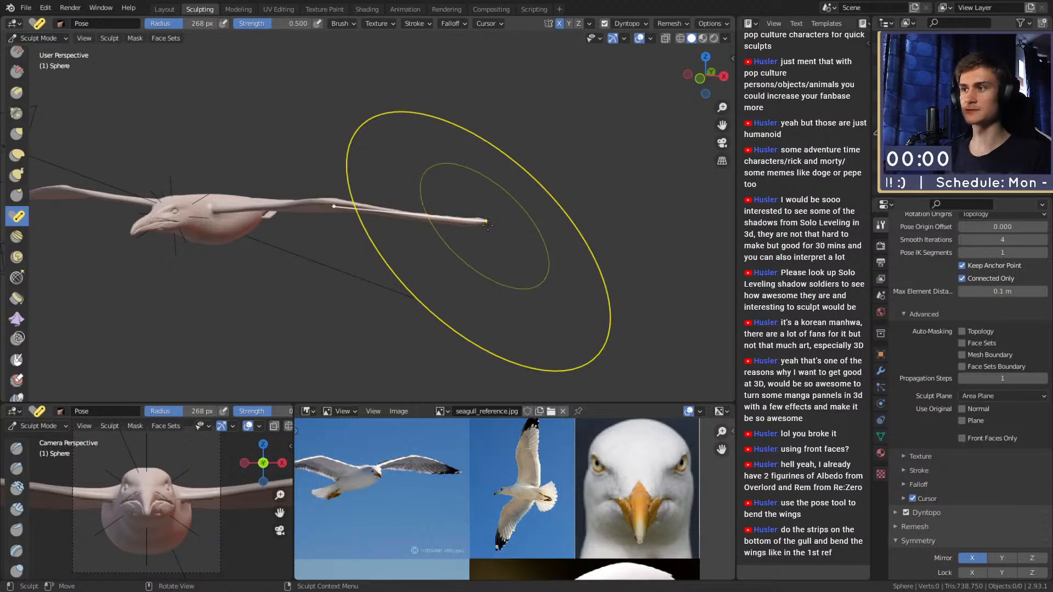
pyautogui.moveTo(489, 239); pyautogui.dragTo(477, 269)
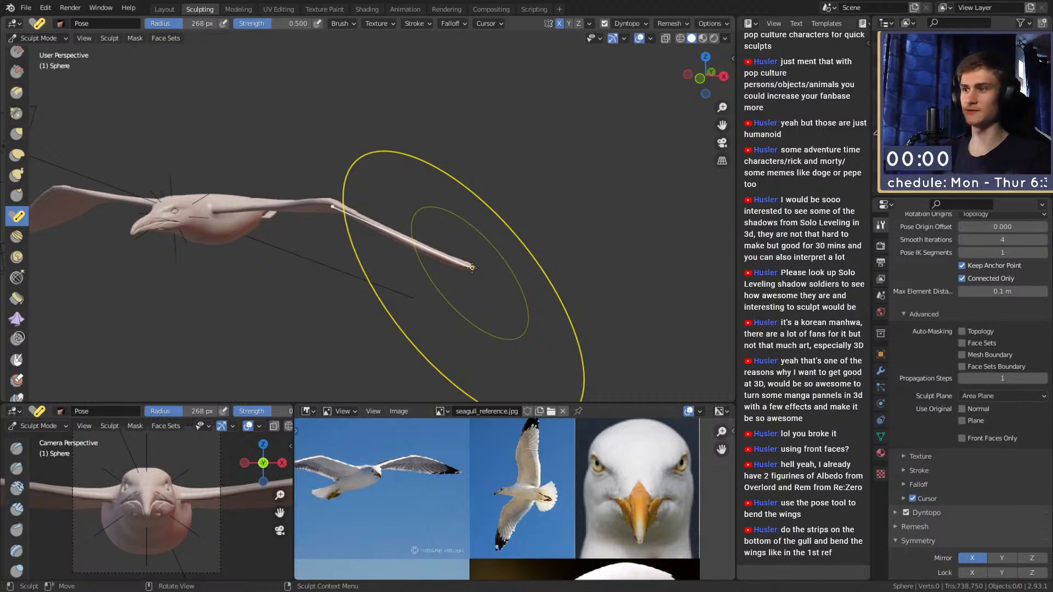
# Adjust the angle of the whole wings from the shoulders with the Pose brush at a 393 px radius.
pyautogui.moveTo(421, 209)
pyautogui.mouseDown(button='middle')
pyautogui.moveTo(449, 202)
pyautogui.moveTo(432, 200)
pyautogui.moveTo(445, 218)
pyautogui.mouseUp(button='middle')
pyautogui.press('f')
pyautogui.click(464, 215)
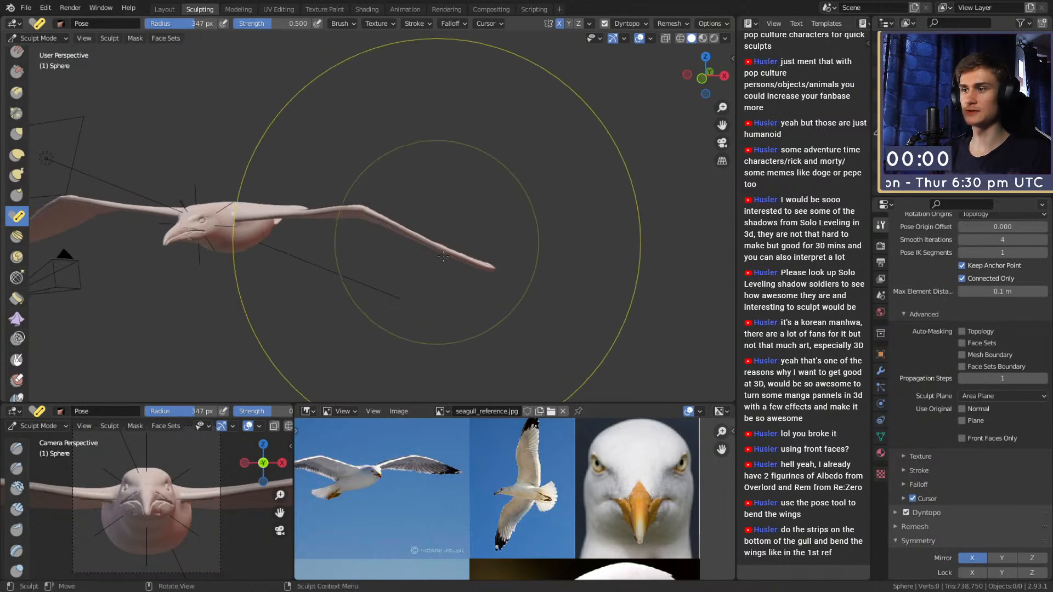
pyautogui.click(490, 264)
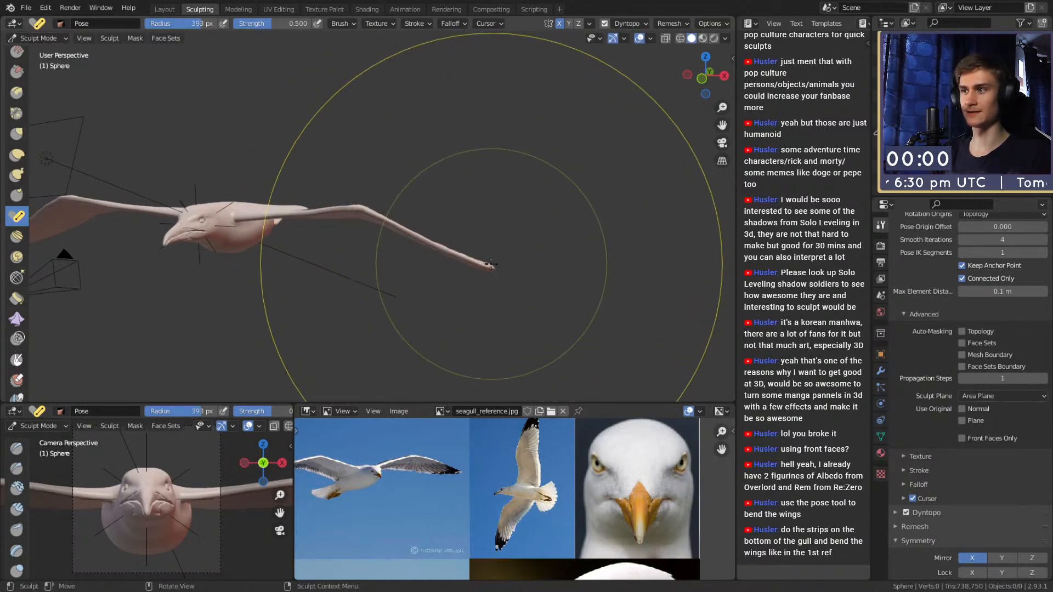
pyautogui.moveTo(394, 174); pyautogui.dragTo(279, 250, button='middle')
pyautogui.moveTo(465, 199)
pyautogui.mouseDown(button='middle')
pyautogui.moveTo(425, 195)
pyautogui.moveTo(524, 145)
pyautogui.moveTo(477, 191)
pyautogui.moveTo(379, 240)
pyautogui.mouseUp(button='middle')
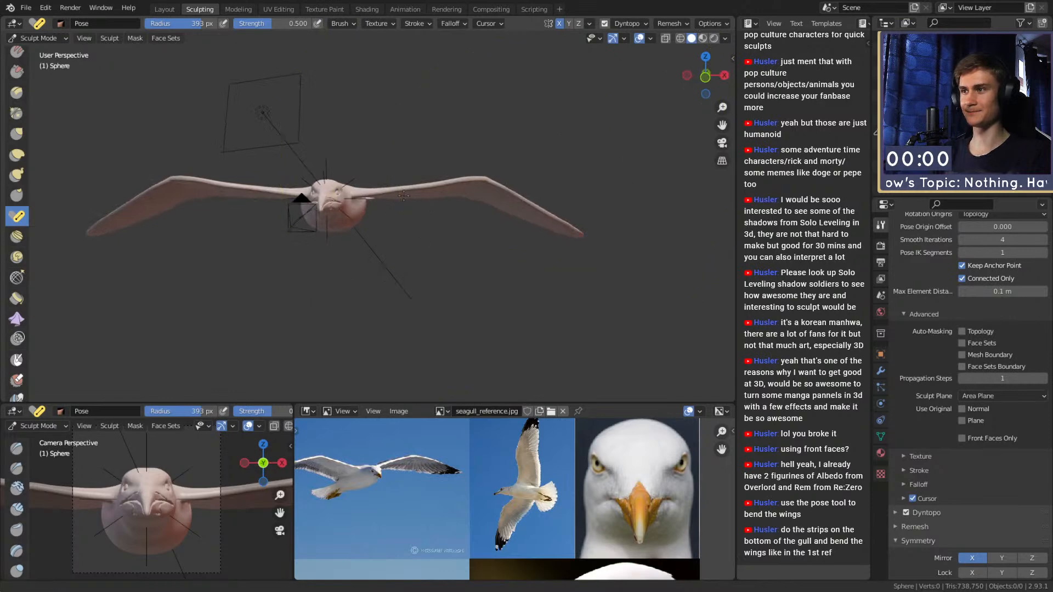
# Try to turn the head sideways from the beak tip with the Pose brush at a 248 px radius and mirroring on.
pyautogui.scroll(2, 430, 173)
pyautogui.press('f')
pyautogui.click(260, 268)
pyautogui.press('f')
pyautogui.click(360, 245)
pyautogui.keyDown('alt'); pyautogui.moveTo(387, 220); pyautogui.dragTo(445, 232); pyautogui.keyUp('alt')
pyautogui.moveTo(445, 233)
pyautogui.mouseDown(button='middle')
pyautogui.moveTo(294, 212)
pyautogui.moveTo(541, 294)
pyautogui.moveTo(451, 252)
pyautogui.moveTo(438, 259)
pyautogui.mouseUp(button='middle')
pyautogui.scroll(2, 384, 192)
pyautogui.press('f')
pyautogui.click(482, 219)
pyautogui.moveTo(483, 218)
pyautogui.mouseDown(button='middle')
pyautogui.moveTo(349, 205)
pyautogui.moveTo(321, 248)
pyautogui.moveTo(371, 229)
pyautogui.mouseUp(button='middle')
pyautogui.press('f')
pyautogui.click(505, 197)
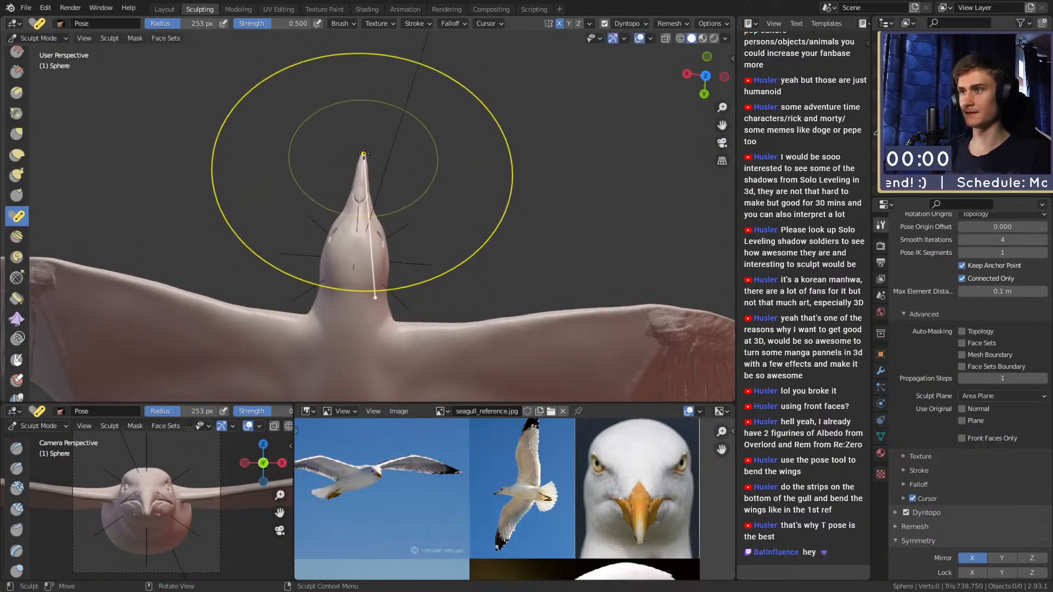
pyautogui.press('f')
pyautogui.click(363, 154)
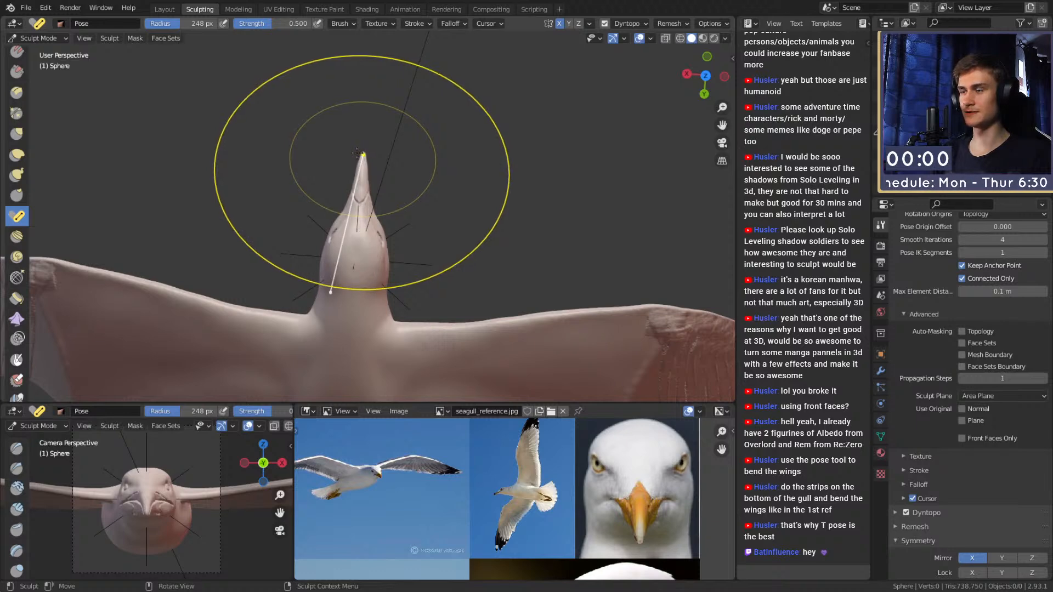
pyautogui.moveTo(357, 152); pyautogui.dragTo(366, 169)
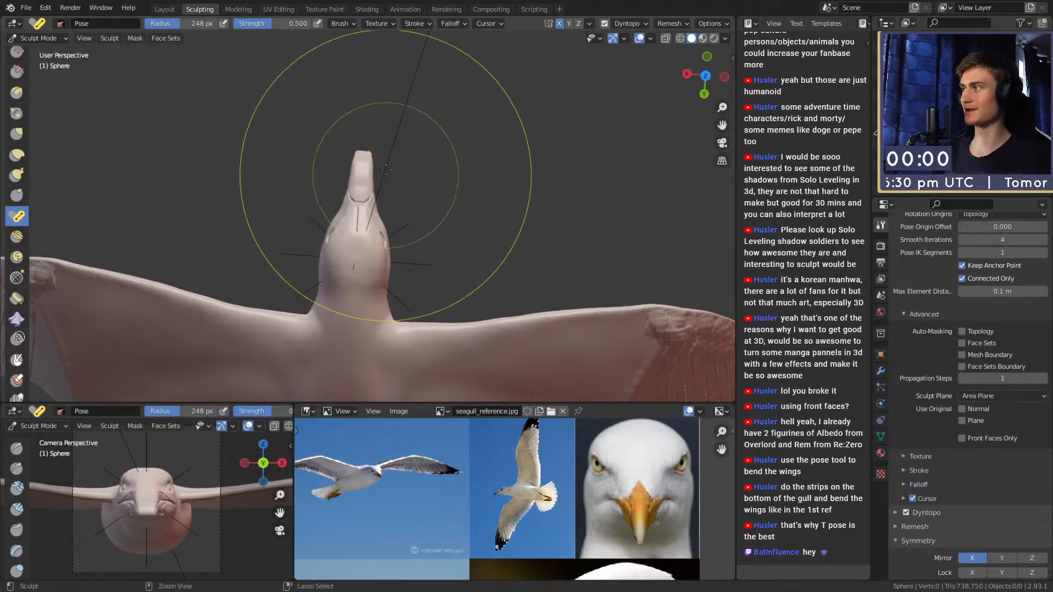
pyautogui.hotkey('ctrl', 'z')
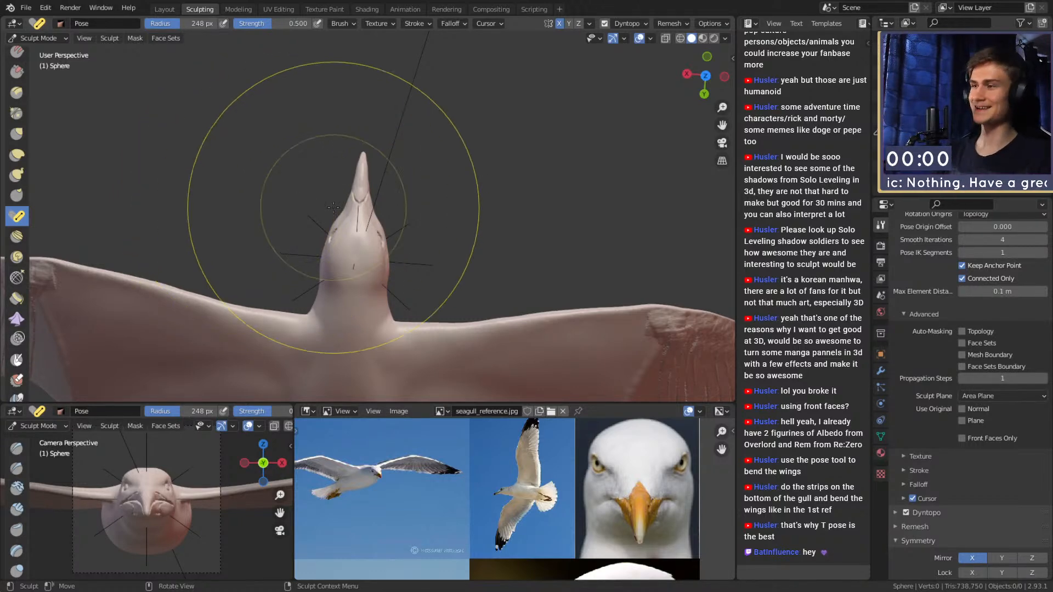
# Turn off the X-axis mirror symmetry for sculpting.
pyautogui.moveTo(333, 207)
pyautogui.mouseDown(button='middle')
pyautogui.moveTo(338, 228)
pyautogui.moveTo(420, 263)
pyautogui.moveTo(314, 308)
pyautogui.moveTo(406, 297)
pyautogui.moveTo(409, 269)
pyautogui.moveTo(364, 258)
pyautogui.moveTo(396, 233)
pyautogui.moveTo(375, 237)
pyautogui.moveTo(189, 167)
pyautogui.moveTo(478, 258)
pyautogui.moveTo(474, 244)
pyautogui.mouseUp(button='middle')
pyautogui.press('f')
pyautogui.click(387, 207)
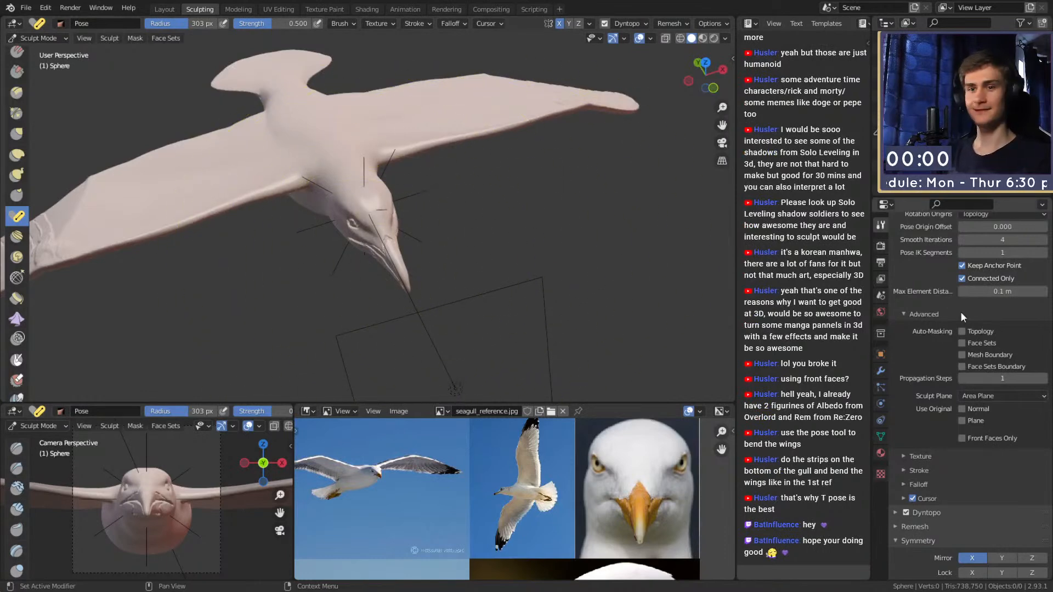
pyautogui.scroll(-6, 941, 346)
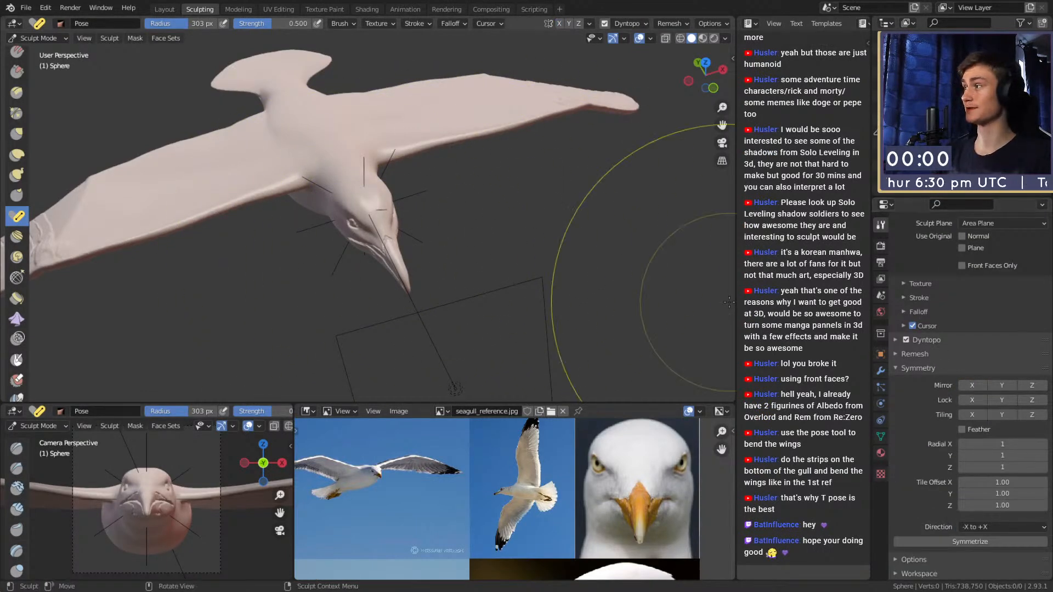
# Try to turn the head and neck sideways by the beak tip with the Pose brush at a 372 px radius.
pyautogui.moveTo(459, 224)
pyautogui.mouseDown(button='middle')
pyautogui.moveTo(449, 192)
pyautogui.moveTo(365, 259)
pyautogui.mouseUp(button='middle')
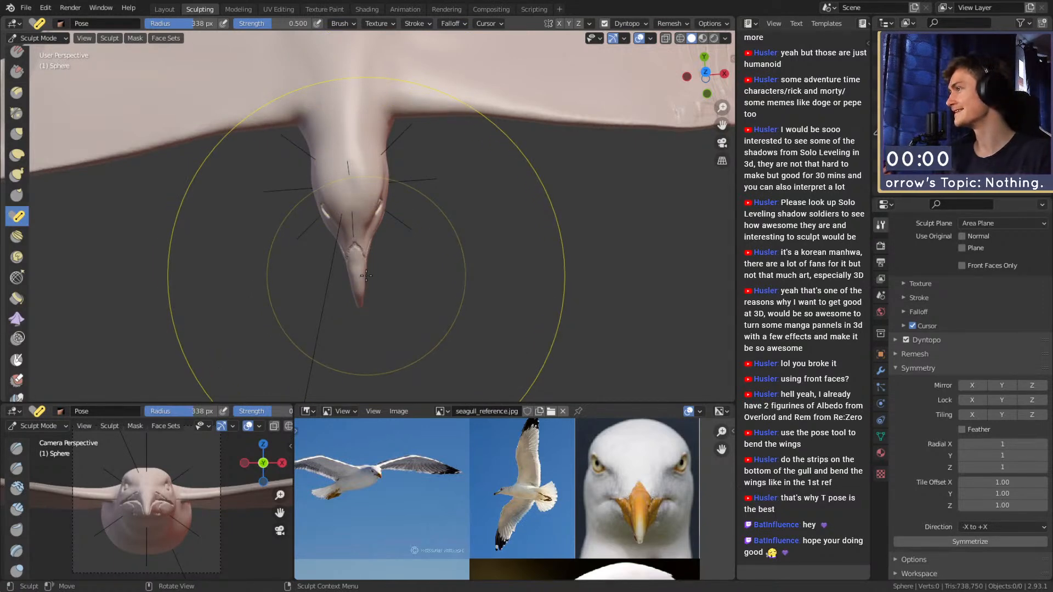
pyautogui.press('f')
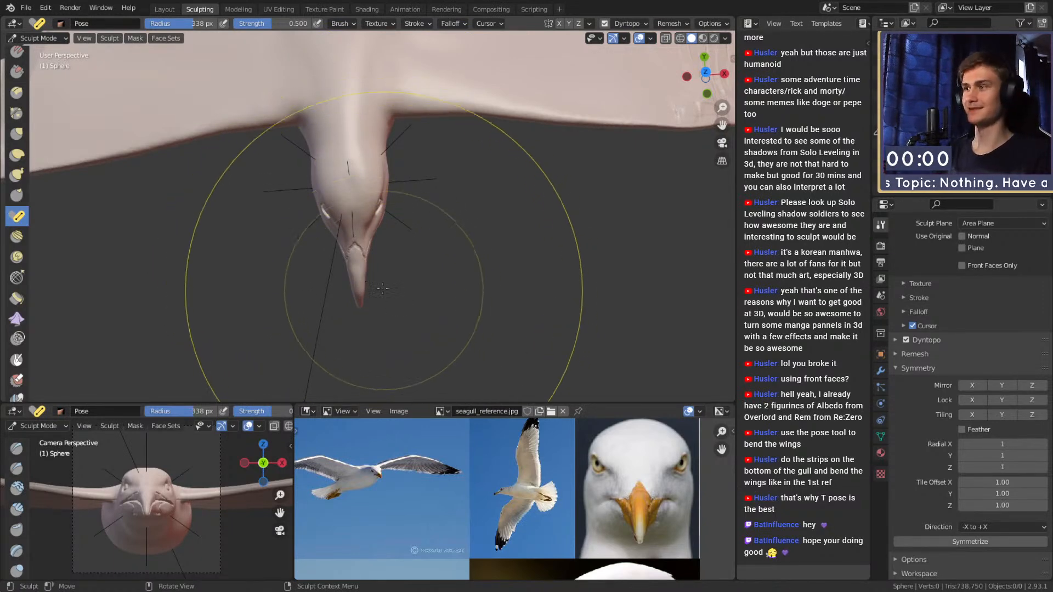
pyautogui.click(374, 299)
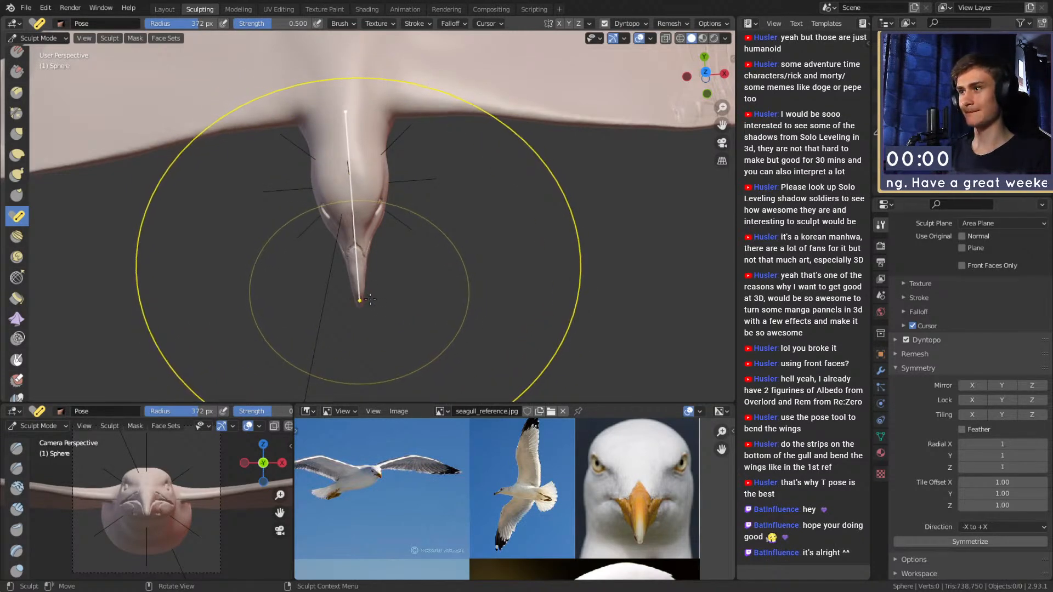
pyautogui.moveTo(372, 298); pyautogui.dragTo(376, 296)
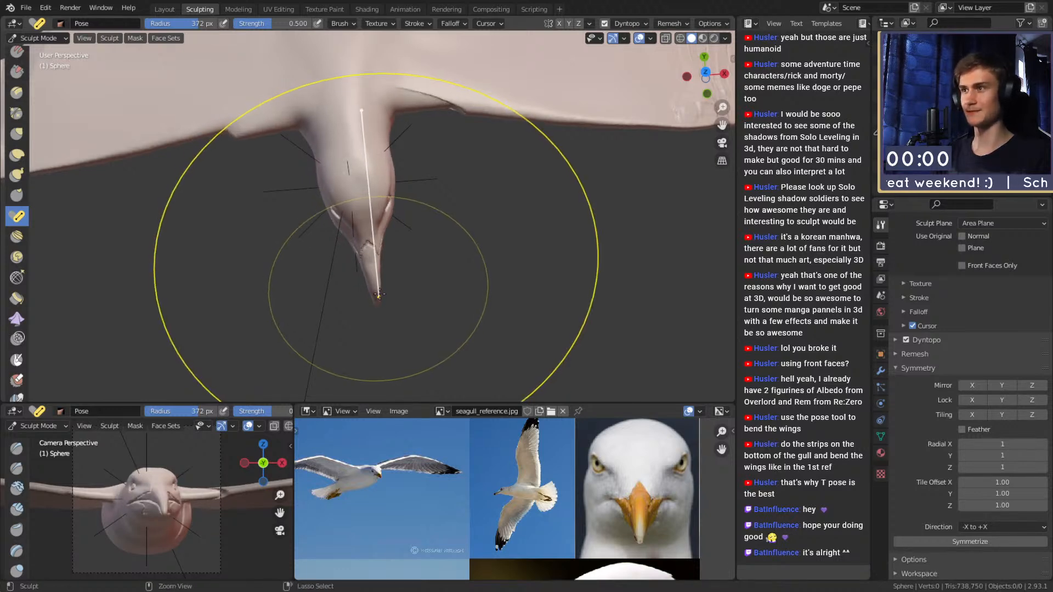
pyautogui.hotkey('ctrl', 'z')
# Turn the head slightly sideways by the beak tip with the Pose brush at a 318 px radius.
pyautogui.press('f')
pyautogui.click(359, 286)
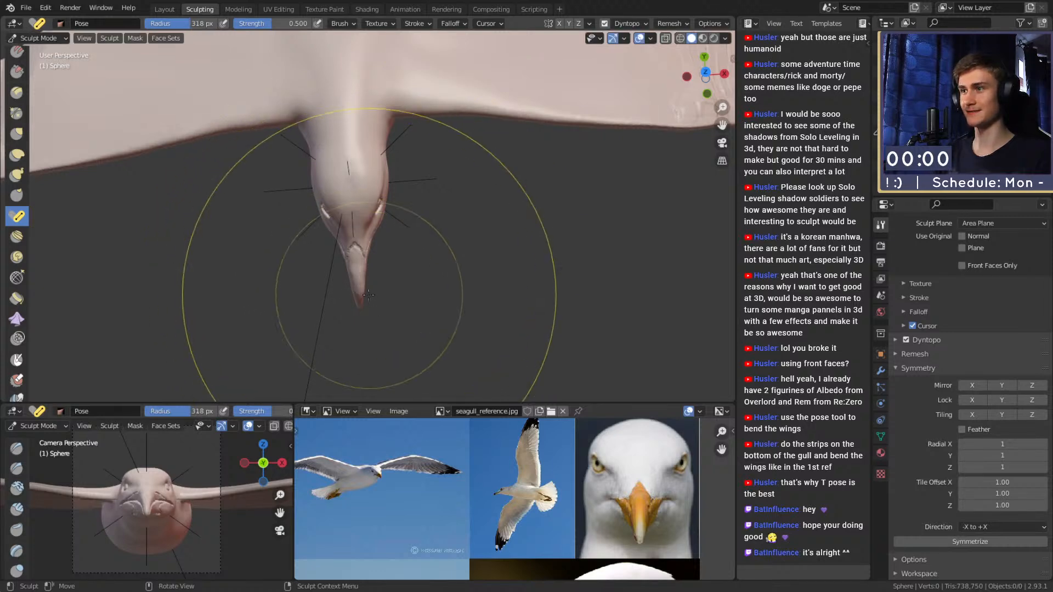
pyautogui.hotkey('shift', 'f')
pyautogui.rightClick(372, 289)
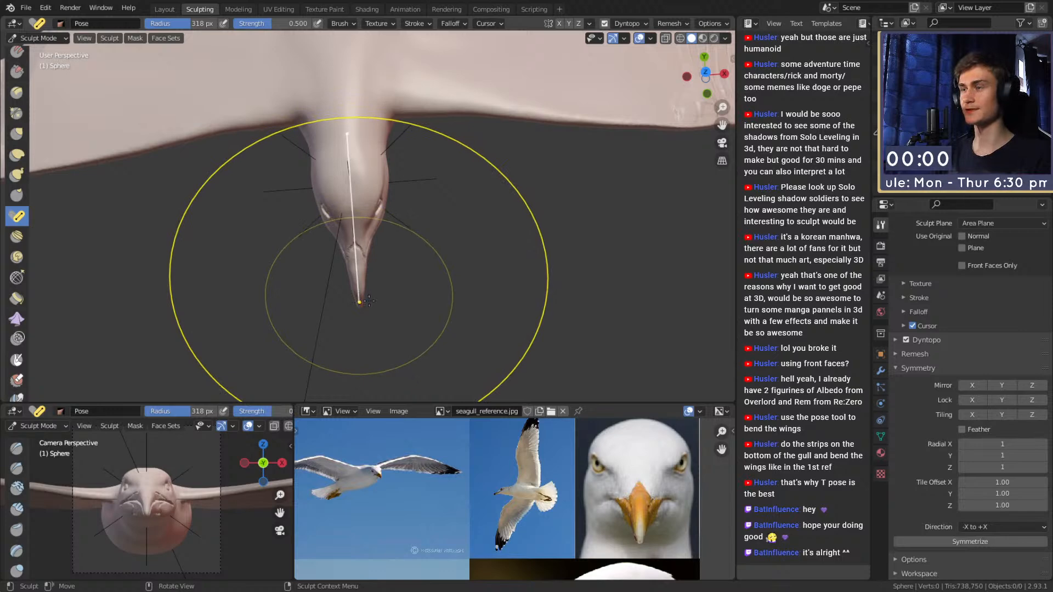
pyautogui.moveTo(370, 301); pyautogui.dragTo(375, 299)
# Examine the turned head, neck and breast from the side and the front.
pyautogui.moveTo(376, 296); pyautogui.dragTo(465, 147, button='middle')
pyautogui.moveTo(429, 202)
pyautogui.mouseDown(button='middle')
pyautogui.moveTo(494, 244)
pyautogui.moveTo(423, 258)
pyautogui.mouseUp(button='middle')
pyautogui.scroll(4, 351, 245)
pyautogui.press('f')
pyautogui.click(245, 285)
pyautogui.moveTo(270, 344); pyautogui.dragTo(301, 266, button='middle')
pyautogui.press('c')
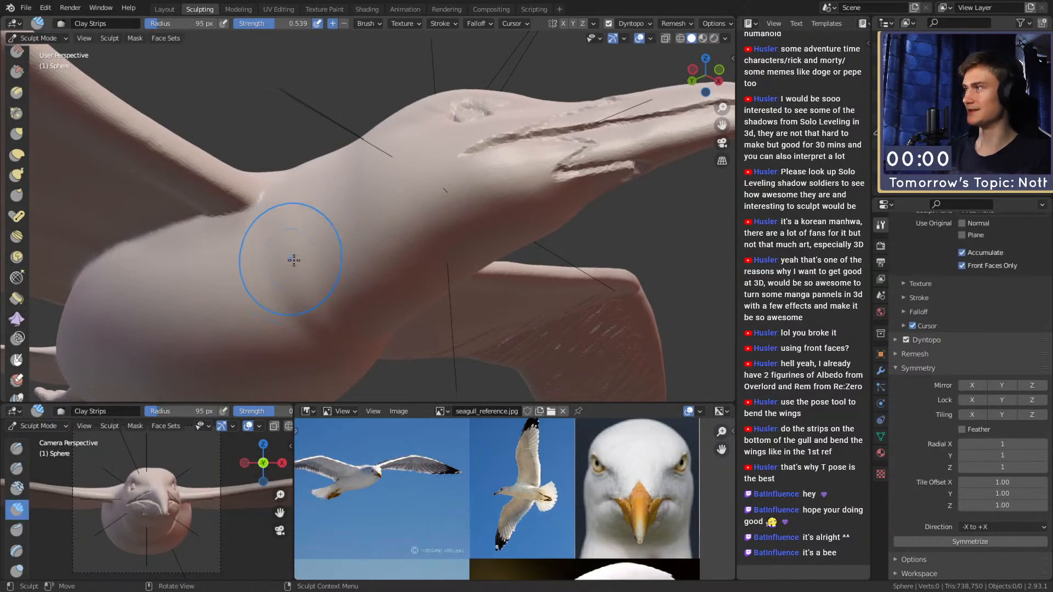
pyautogui.moveTo(337, 305); pyautogui.dragTo(414, 209, button='middle')
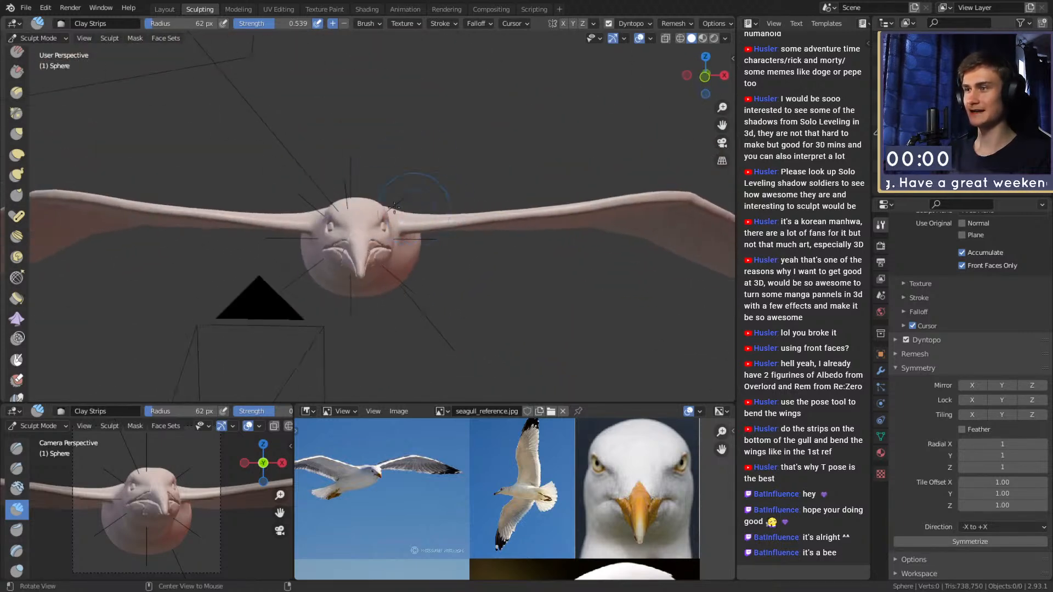
# Deepen the socket around the bird's left eye with the Crease brush at a 45 px radius.
pyautogui.moveTo(335, 276); pyautogui.dragTo(353, 242, button='middle')
pyautogui.scroll(4, 372, 214)
pyautogui.hotkey('shift', 'c')
pyautogui.moveTo(360, 219)
pyautogui.keyDown('alt'); pyautogui.mouseDown()
pyautogui.moveTo(399, 216)
pyautogui.moveTo(378, 227)
pyautogui.moveTo(403, 231)
pyautogui.mouseUp(); pyautogui.keyUp('alt')
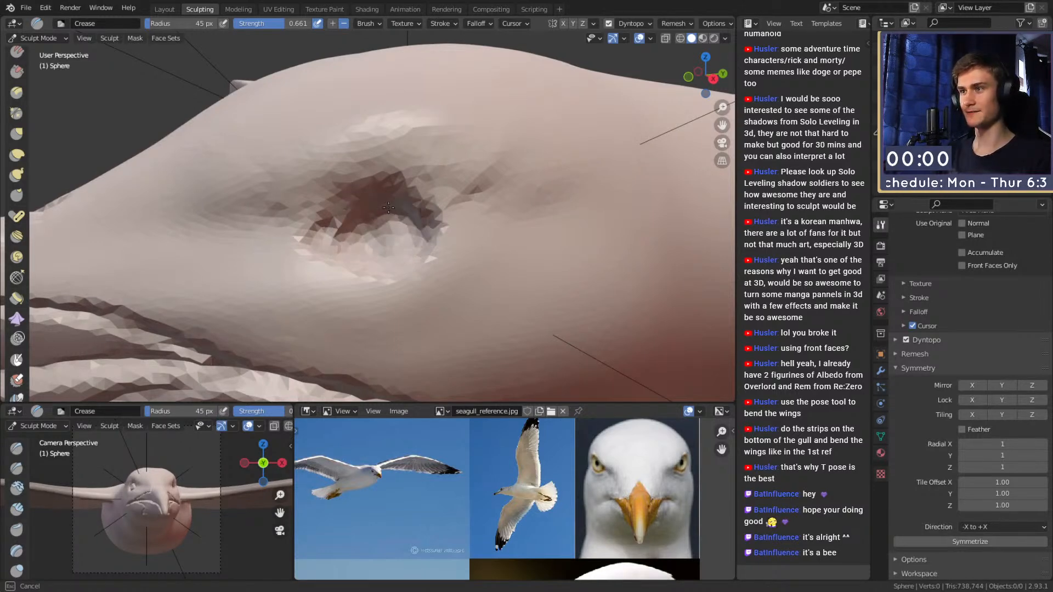
pyautogui.moveTo(350, 248); pyautogui.dragTo(368, 241)
pyautogui.moveTo(369, 219)
pyautogui.keyDown('alt'); pyautogui.mouseDown()
pyautogui.moveTo(387, 203)
pyautogui.moveTo(349, 246)
pyautogui.moveTo(367, 197)
pyautogui.moveTo(350, 191)
pyautogui.moveTo(449, 170)
pyautogui.moveTo(447, 205)
pyautogui.moveTo(364, 148)
pyautogui.moveTo(361, 176)
pyautogui.moveTo(445, 217)
pyautogui.mouseUp(); pyautogui.keyUp('alt')
# Reshape the outer edge of the bird's left eye with the Grab brush at a 168 px radius.
pyautogui.press('g')
pyautogui.click(383, 180)
pyautogui.press('f')
pyautogui.click(392, 183)
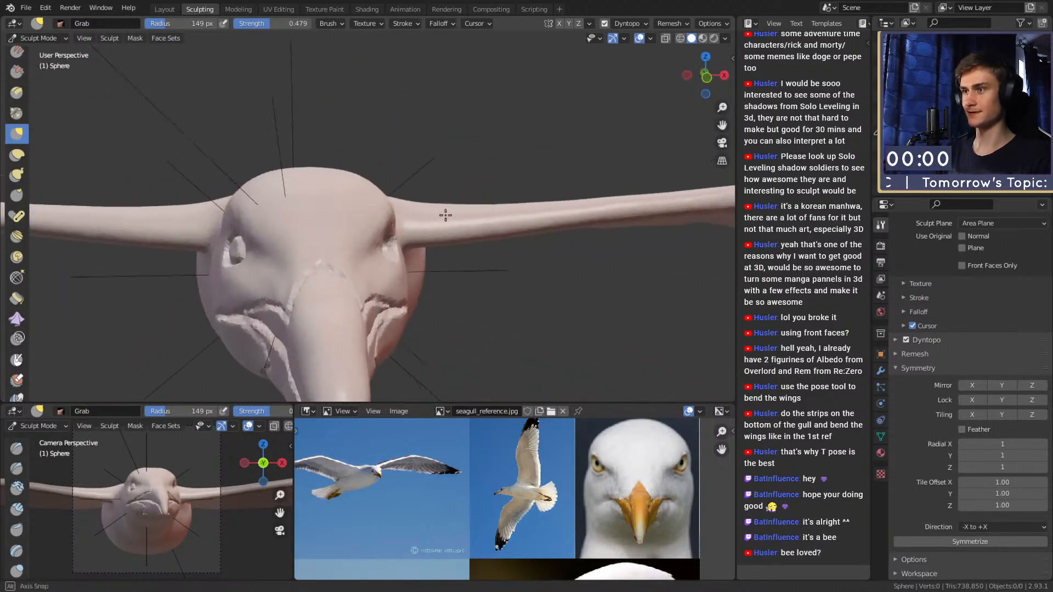
pyautogui.moveTo(445, 217); pyautogui.dragTo(442, 250, button='middle')
pyautogui.scroll(6, 364, 238)
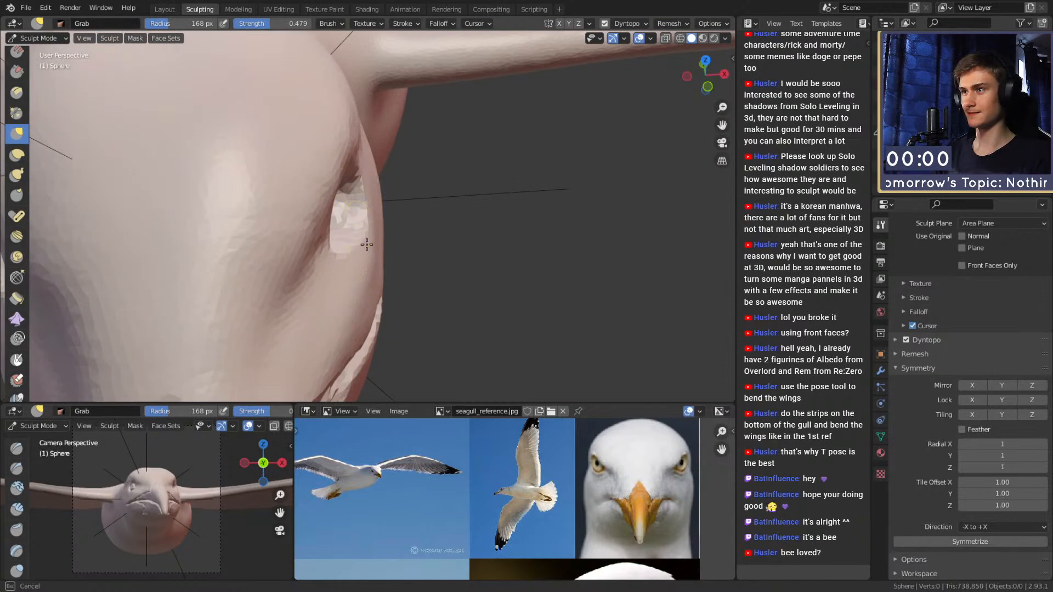
pyautogui.scroll(-8, 398, 146)
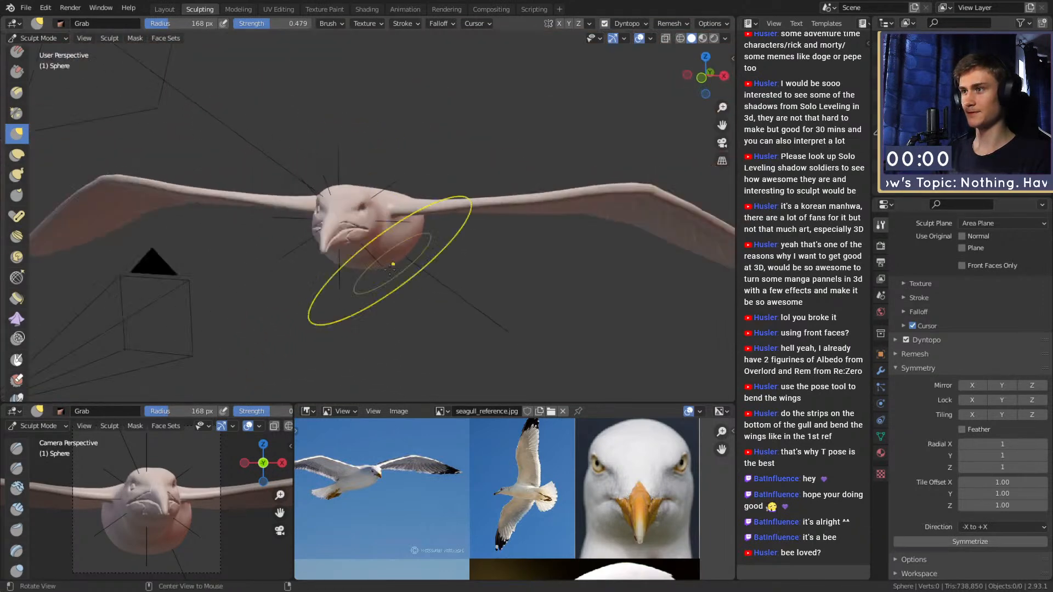
# Deepen the socket and rear corner of the bird's right eye with the Crease brush at a 45 px radius.
pyautogui.moveTo(406, 226); pyautogui.dragTo(507, 235, button='middle')
pyautogui.scroll(5, 388, 215)
pyautogui.hotkey('shift', 'c')
pyautogui.press('f')
pyautogui.click(334, 240)
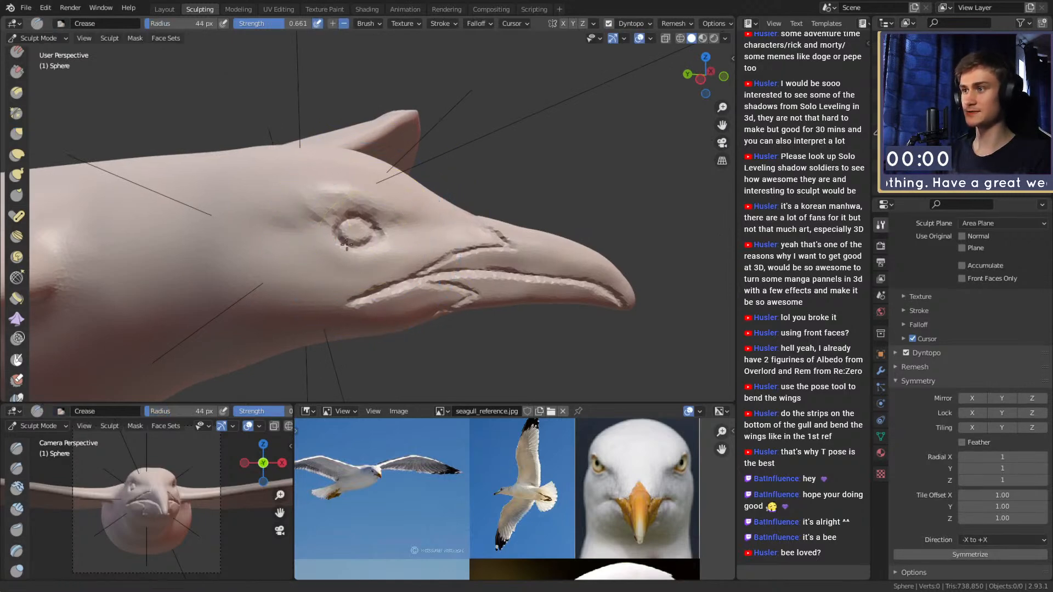
pyautogui.scroll(4, 351, 242)
pyautogui.scroll(3, 375, 239)
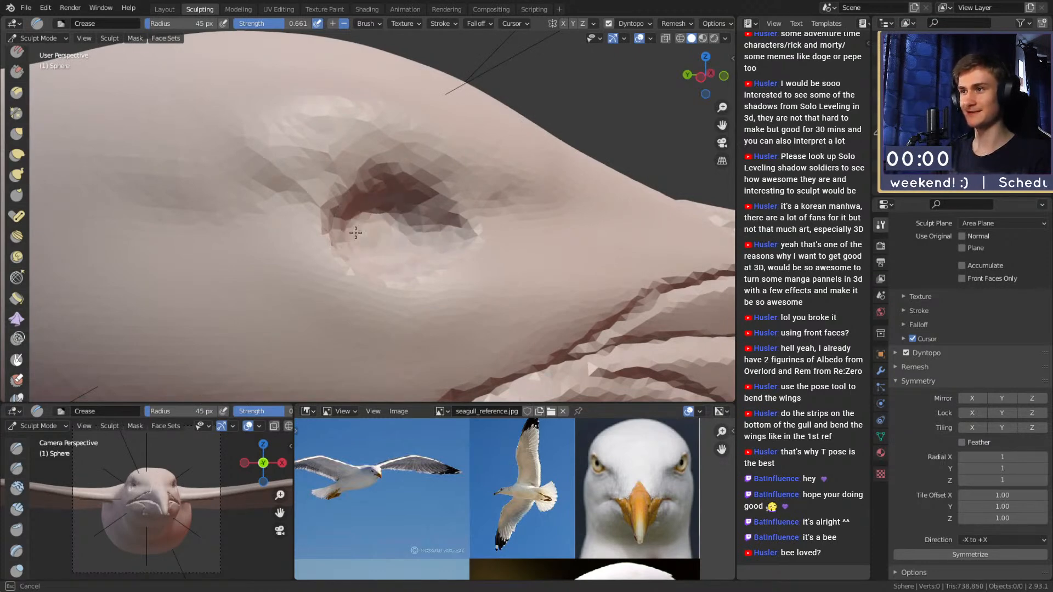
pyautogui.moveTo(416, 232); pyautogui.dragTo(496, 216, button='middle')
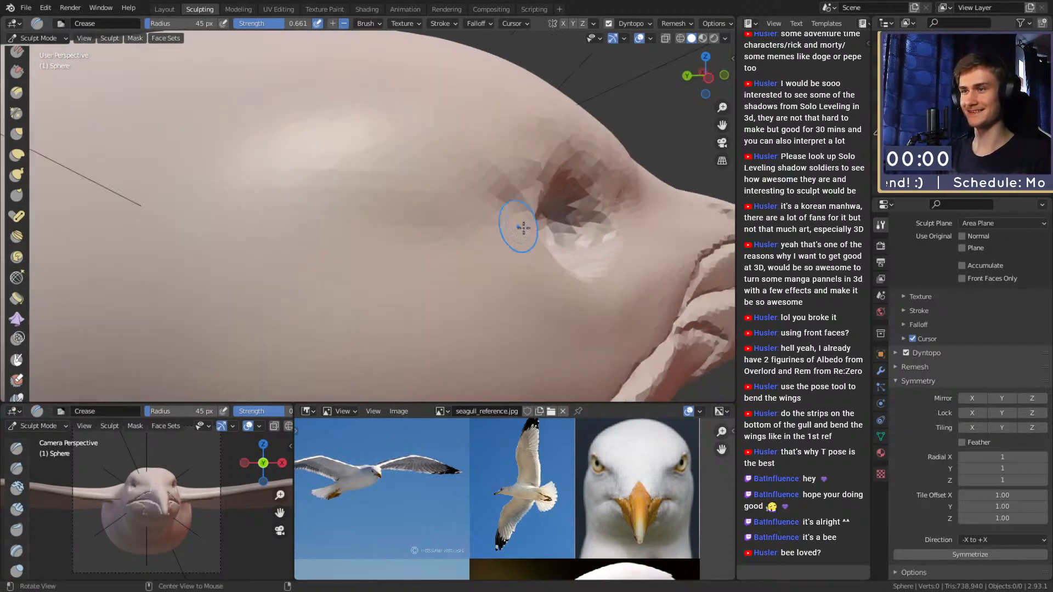
pyautogui.keyDown('shift'); pyautogui.moveTo(604, 236); pyautogui.dragTo(535, 236, button='middle'); pyautogui.keyUp('shift')
pyautogui.moveTo(518, 233)
pyautogui.mouseDown()
pyautogui.moveTo(530, 250)
pyautogui.moveTo(540, 236)
pyautogui.mouseUp()
# Reshape the edges of the bird's right eye socket with the Grab brush and compare both eyes from the front.
pyautogui.moveTo(540, 236)
pyautogui.keyDown('ctrl'); pyautogui.mouseDown(button='middle')
pyautogui.moveTo(544, 214)
pyautogui.moveTo(482, 209)
pyautogui.moveTo(440, 162)
pyautogui.moveTo(393, 194)
pyautogui.moveTo(403, 159)
pyautogui.mouseUp(button='middle'); pyautogui.keyUp('ctrl')
pyautogui.press('g')
pyautogui.moveTo(403, 159)
pyautogui.keyDown('ctrl'); pyautogui.mouseDown(button='middle')
pyautogui.moveTo(409, 105)
pyautogui.moveTo(399, 197)
pyautogui.moveTo(384, 184)
pyautogui.mouseUp(button='middle'); pyautogui.keyUp('ctrl')
pyautogui.press('f')
pyautogui.click(455, 195)
pyautogui.moveTo(383, 177); pyautogui.dragTo(395, 176)
pyautogui.moveTo(410, 177)
pyautogui.mouseDown(button='middle')
pyautogui.moveTo(454, 231)
pyautogui.moveTo(447, 261)
pyautogui.moveTo(379, 184)
pyautogui.mouseUp(button='middle')
pyautogui.press('f')
pyautogui.click(364, 183)
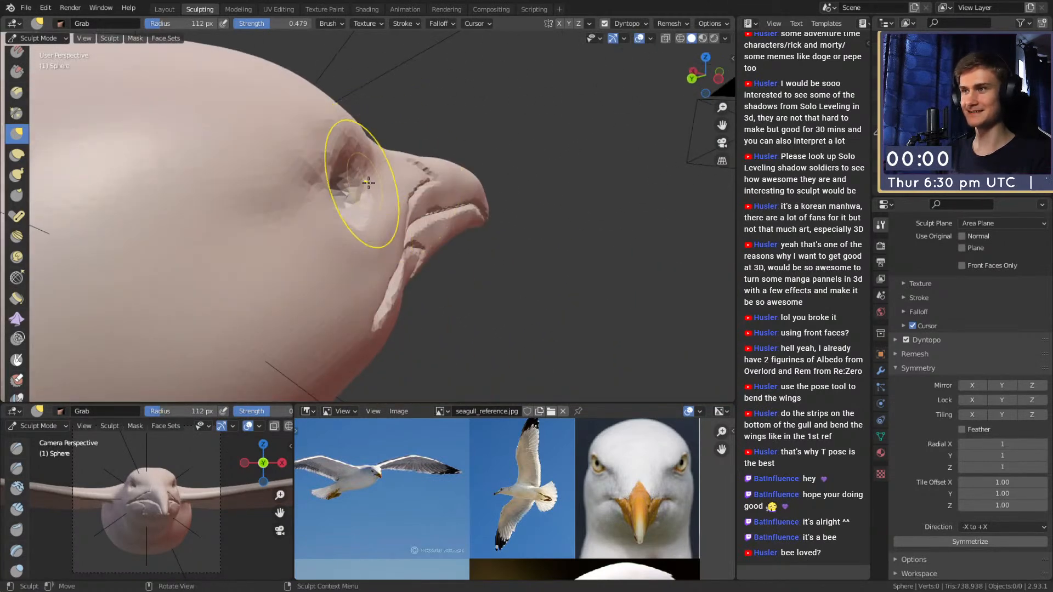
pyautogui.keyDown('alt'); pyautogui.moveTo(400, 180); pyautogui.dragTo(313, 236); pyautogui.keyUp('alt')
pyautogui.press('f')
pyautogui.click(408, 272)
pyautogui.keyDown('ctrl'); pyautogui.moveTo(342, 261); pyautogui.dragTo(428, 265, button='middle'); pyautogui.keyUp('ctrl')
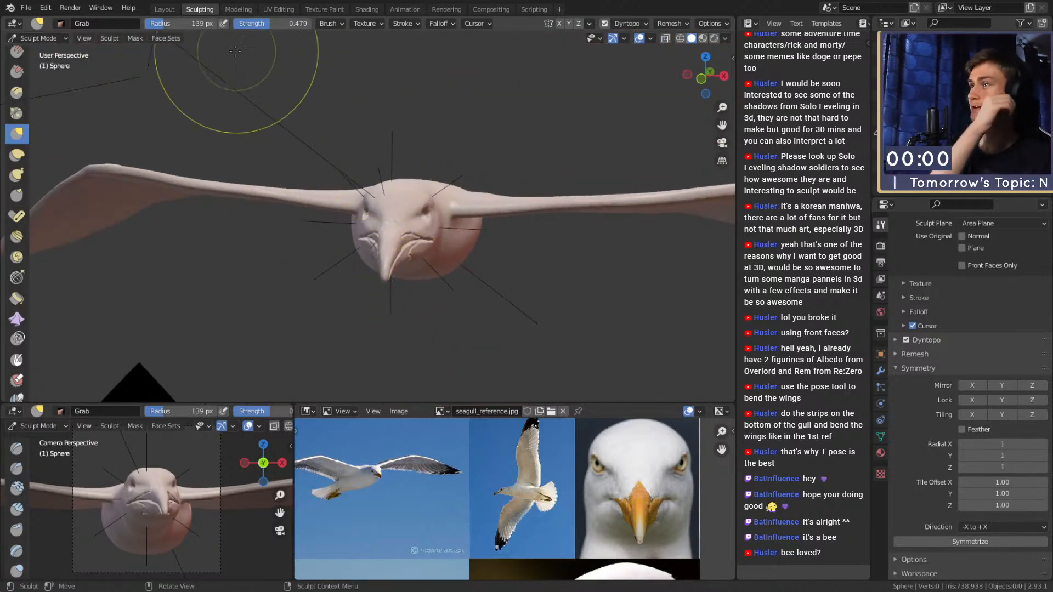
# Save the sculpt to quick_sketch_day_186.blend and switch to the Layout workspace.
pyautogui.click(26, 8)
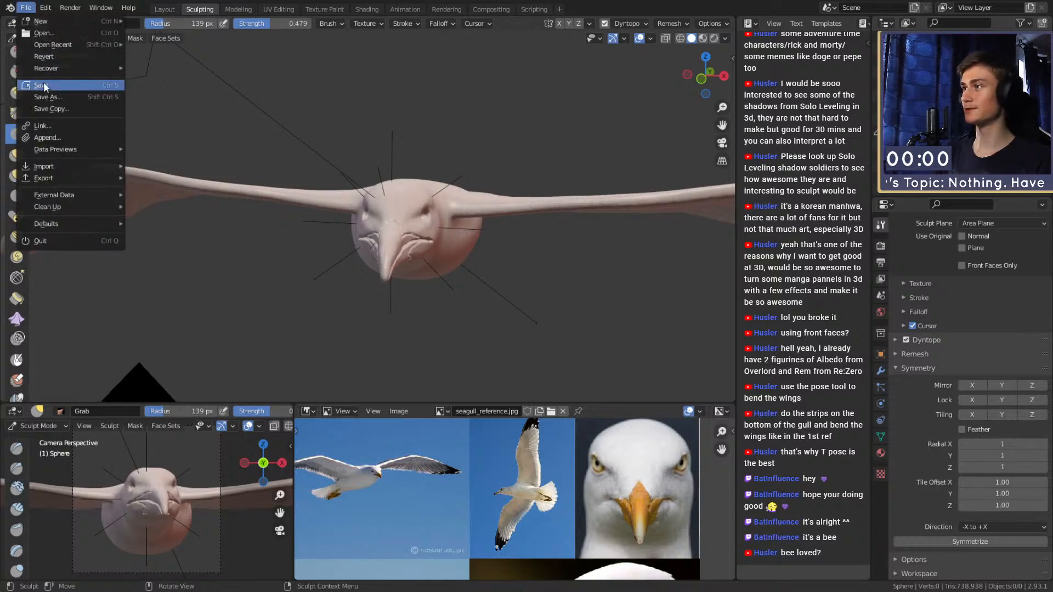
pyautogui.click(28, 9)
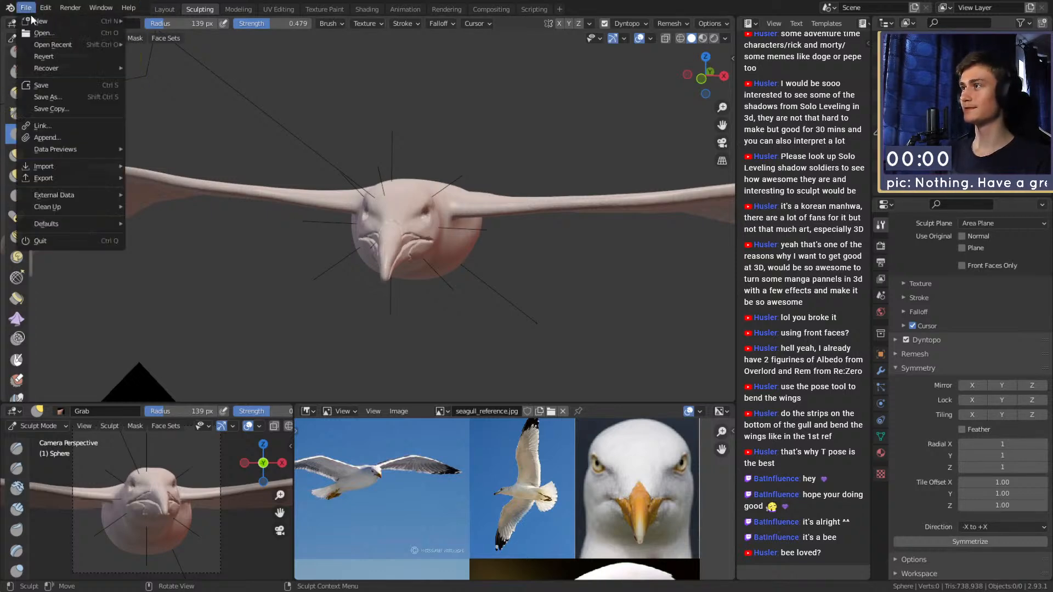
pyautogui.click(53, 83)
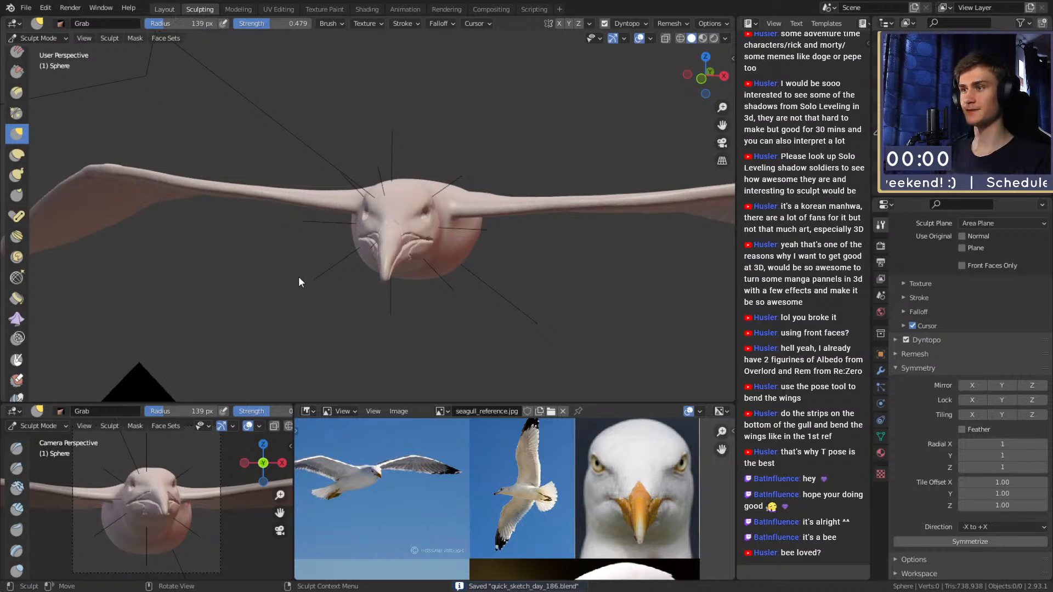
pyautogui.hotkey('ctrl', 'pageup')
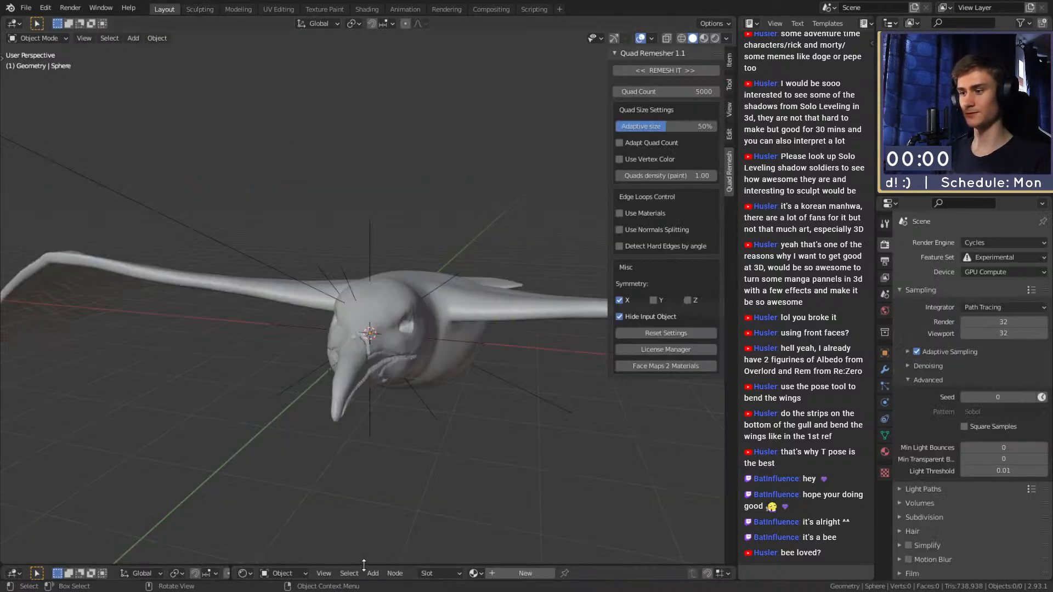
# Enlarge the lower area, switch its editor to an Image Editor and show the gull's head in seagull_reference.jpg.
pyautogui.moveTo(362, 566); pyautogui.dragTo(362, 380)
pyautogui.hotkey('shift', 'F10')
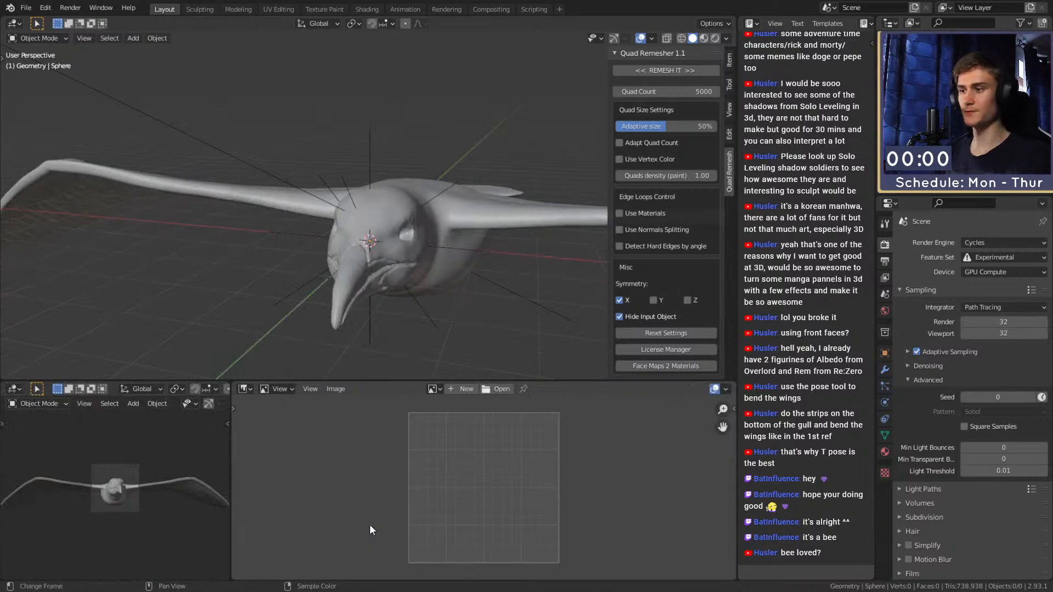
pyautogui.click(436, 389)
pyautogui.click(462, 416)
pyautogui.scroll(7, 594, 499)
pyautogui.scroll(-3, 486, 488)
pyautogui.scroll(-4, 368, 274)
# Add a UV sphere mesh to serve as the bird's eyeball.
pyautogui.moveTo(368, 275); pyautogui.dragTo(495, 287, button='middle')
pyautogui.scroll(7, 384, 273)
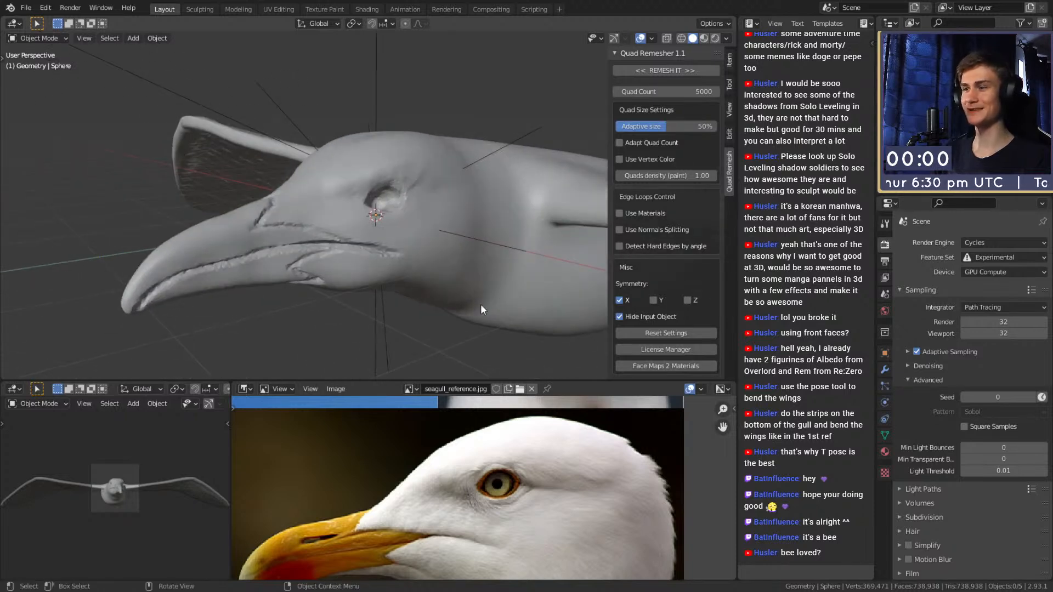
pyautogui.scroll(-3, 368, 214)
pyautogui.moveTo(367, 213); pyautogui.dragTo(374, 223, button='middle')
pyautogui.rightClick(374, 222)
pyautogui.press('Escape')
pyautogui.hotkey('shift', 'a')
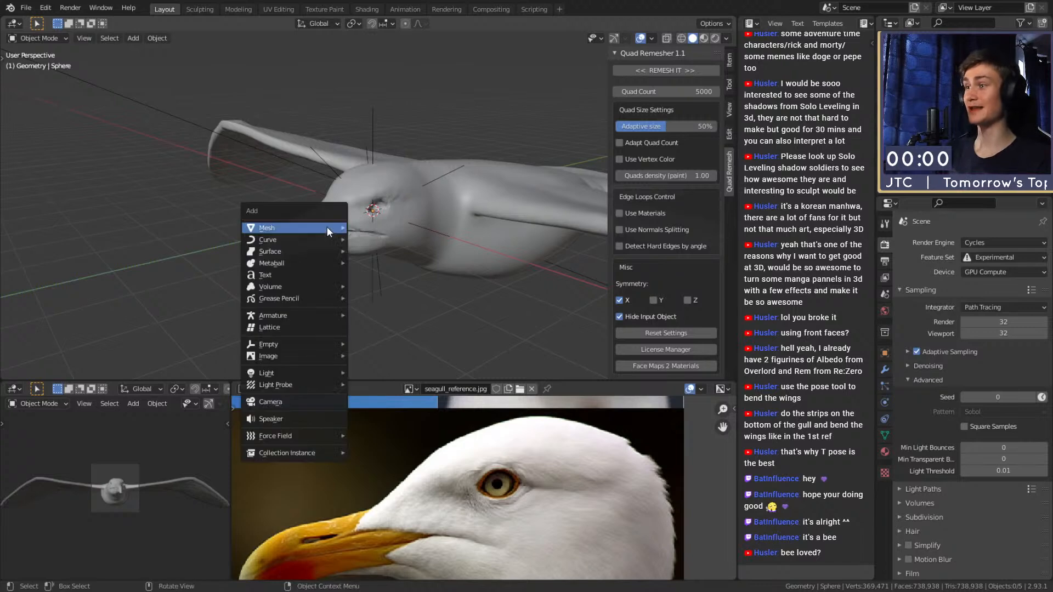
pyautogui.moveTo(327, 226)
pyautogui.click(380, 263)
# Scale the sphere down to eyeball size and move it towards the bird's left eye socket.
pyautogui.moveTo(370, 301); pyautogui.dragTo(574, 285, button='middle')
pyautogui.press('g')
pyautogui.click(514, 274)
pyautogui.press('s')
pyautogui.click(433, 253)
pyautogui.rightClick(373, 206)
pyautogui.moveTo(373, 207); pyautogui.dragTo(344, 262, button='middle')
pyautogui.press('g')
pyautogui.click(460, 276)
# Fit the eyeball into the bird's left eye socket with small moves and check it from the front.
pyautogui.scroll(3, 403, 261)
pyautogui.moveTo(417, 234); pyautogui.dragTo(422, 270, button='middle')
pyautogui.press('g')
pyautogui.click(477, 262)
pyautogui.press('g')
pyautogui.click(406, 250)
pyautogui.press('g')
pyautogui.click(403, 253)
pyautogui.press('g')
pyautogui.click(427, 263)
pyautogui.click(504, 131)
pyautogui.moveTo(504, 131); pyautogui.dragTo(466, 267, button='middle')
pyautogui.scroll(2, 390, 257)
pyautogui.click(372, 235)
pyautogui.scroll(-4, 377, 272)
pyautogui.scroll(2, 427, 266)
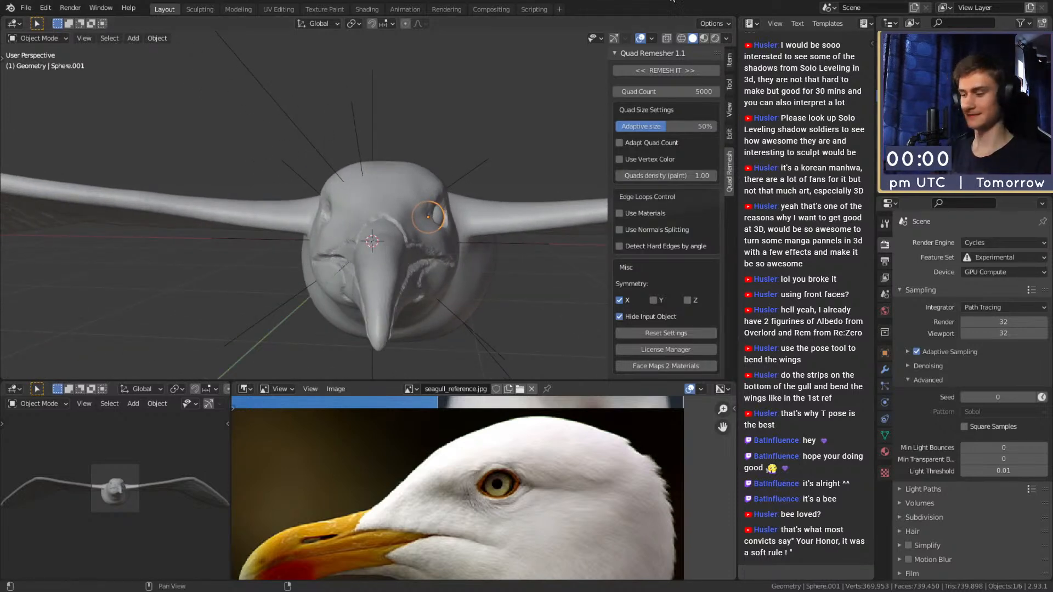
# Duplicate the eyeball and fit the copy into the bird's right eye socket.
pyautogui.hotkey('shift', 'd')
pyautogui.click(423, 280)
pyautogui.moveTo(417, 281)
pyautogui.mouseDown(button='middle')
pyautogui.moveTo(397, 282)
pyautogui.moveTo(514, 281)
pyautogui.moveTo(498, 260)
pyautogui.moveTo(263, 266)
pyautogui.moveTo(502, 268)
pyautogui.moveTo(418, 275)
pyautogui.moveTo(447, 263)
pyautogui.moveTo(396, 284)
pyautogui.moveTo(431, 301)
pyautogui.moveTo(369, 312)
pyautogui.moveTo(434, 223)
pyautogui.moveTo(416, 260)
pyautogui.mouseUp(button='middle')
pyautogui.scroll(4, 514, 281)
pyautogui.press('g')
pyautogui.click(485, 271)
pyautogui.press('g')
pyautogui.click(423, 256)
# Check the head with both eyeballs in place and save the file.
pyautogui.scroll(-4, 418, 276)
pyautogui.scroll(-4, 396, 284)
pyautogui.scroll(4, 403, 291)
pyautogui.scroll(-5, 434, 226)
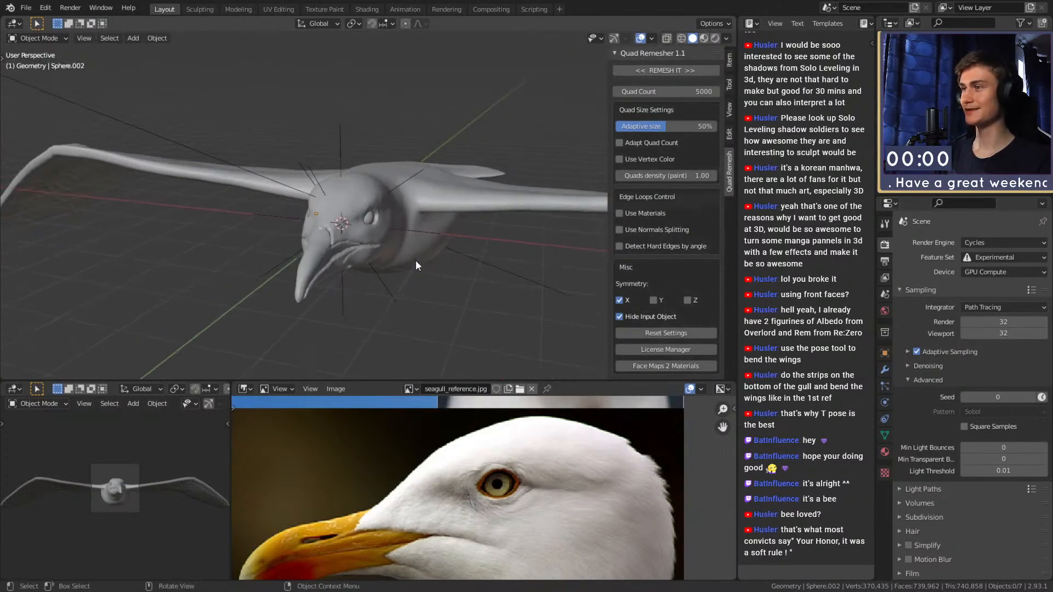
pyautogui.click(26, 7)
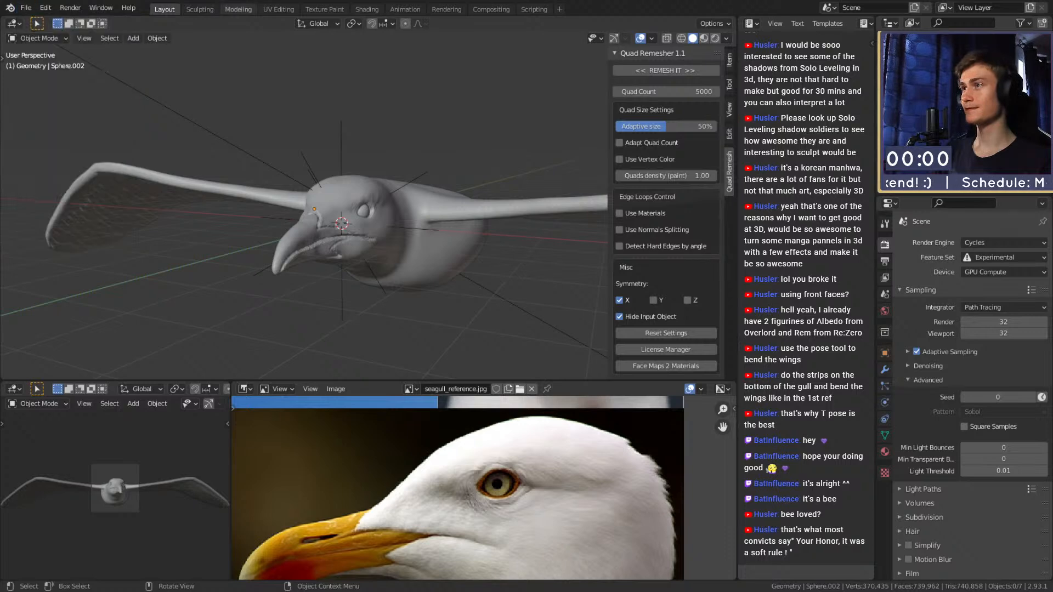
pyautogui.click(24, 9)
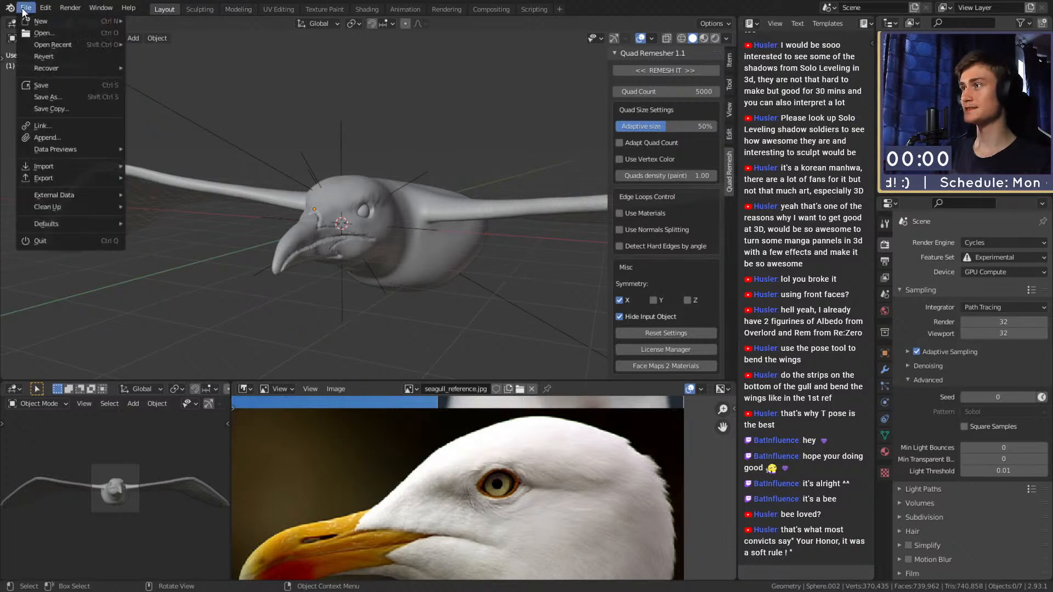
pyautogui.click(49, 84)
# Select the bird and set the transform pivot point to the 3D cursor.
pyautogui.scroll(-5, 381, 285)
pyautogui.moveTo(381, 285); pyautogui.dragTo(342, 235, button='middle')
pyautogui.click(217, 206)
pyautogui.scroll(5, 381, 247)
pyautogui.click(422, 245)
pyautogui.scroll(-5, 438, 264)
pyautogui.moveTo(456, 278); pyautogui.dragTo(374, 229, button='middle')
pyautogui.click(353, 24)
pyautogui.click(377, 50)
# Leave only the body and both eyes selected, and scale them down together about the 3D cursor.
pyautogui.press('s')
pyautogui.press('Escape')
pyautogui.keyDown('shift'); pyautogui.click(195, 244); pyautogui.keyUp('shift')
pyautogui.press('s')
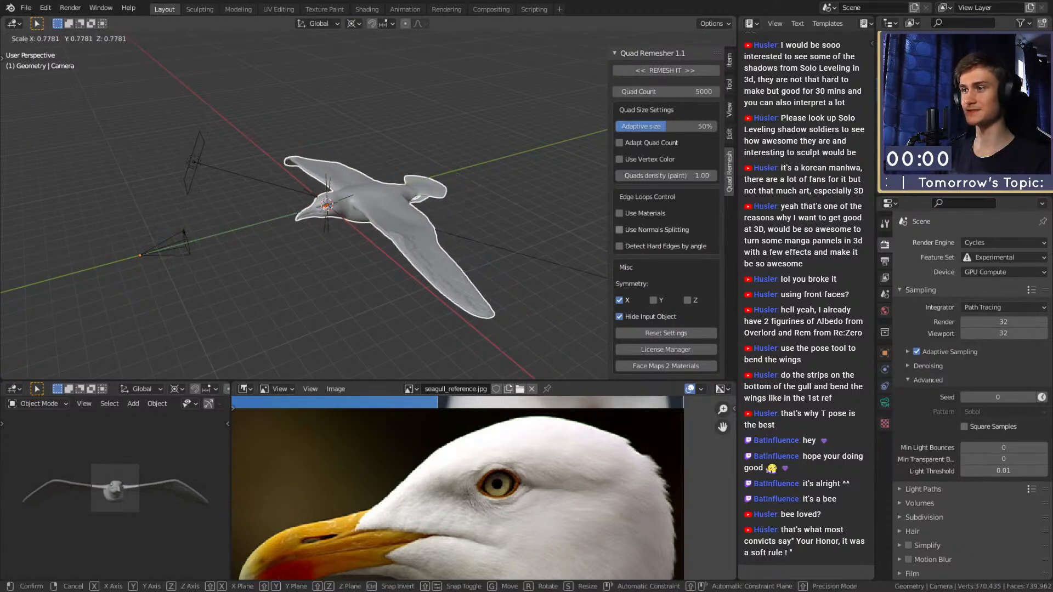
pyautogui.press('Escape')
pyautogui.press('KP_Decimal')
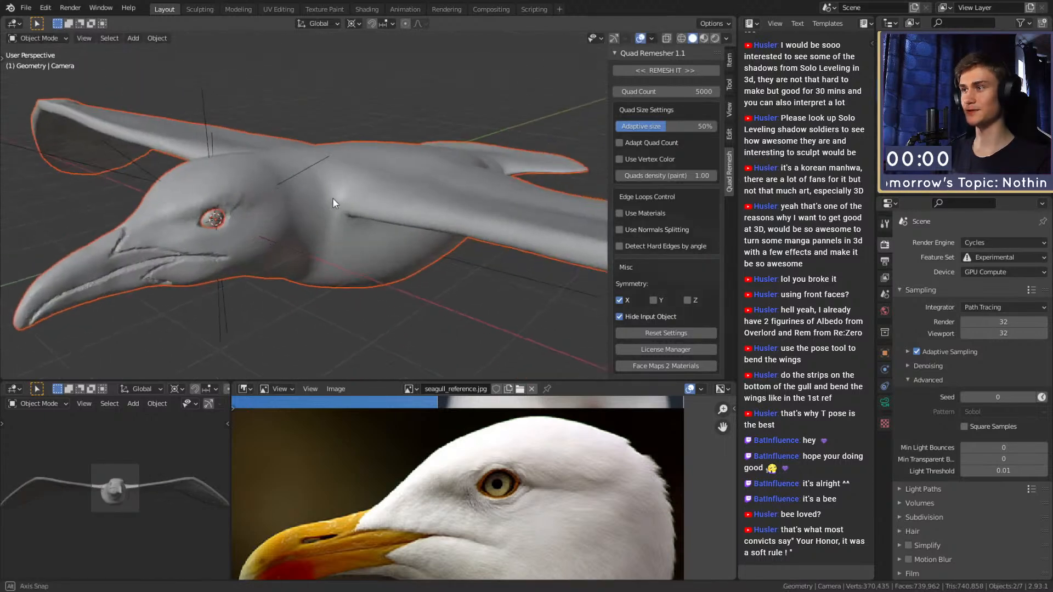
pyautogui.moveTo(214, 223); pyautogui.dragTo(341, 214, button='middle')
pyautogui.click(277, 246)
pyautogui.scroll(-5, 329, 244)
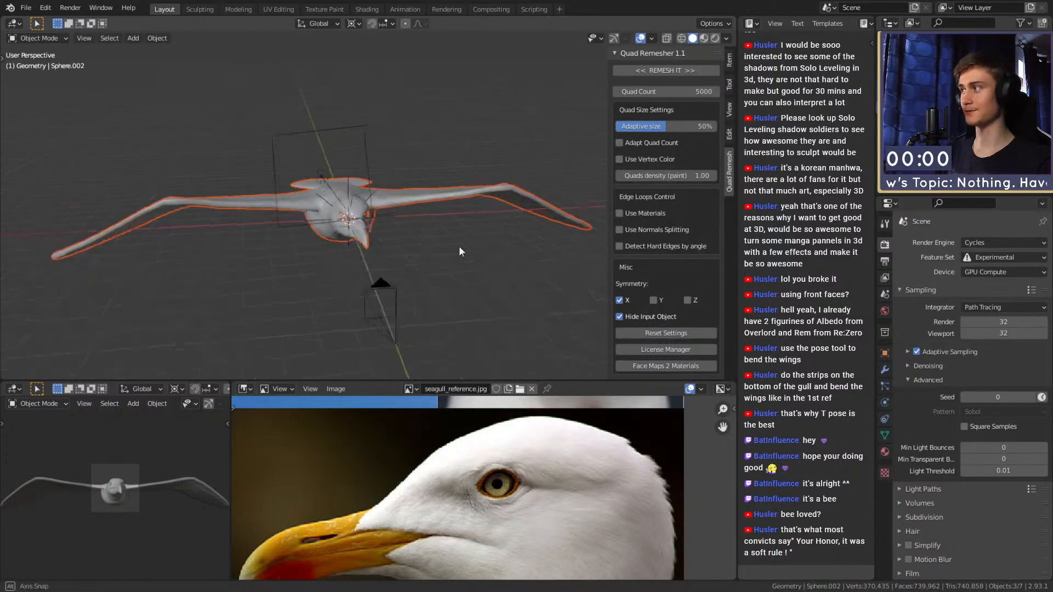
pyautogui.moveTo(475, 242); pyautogui.dragTo(562, 208, button='middle')
pyautogui.press('s')
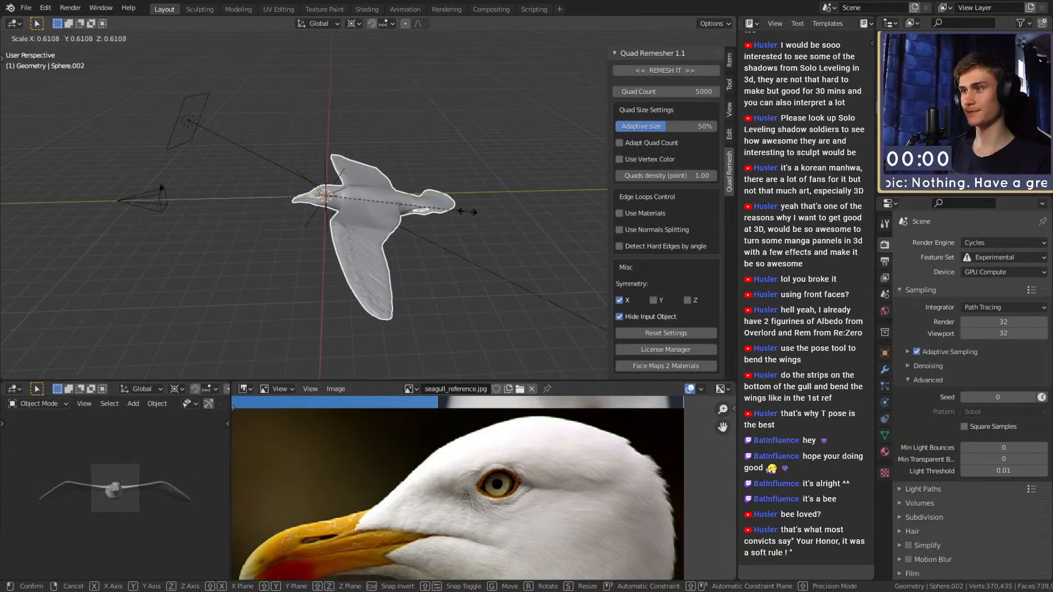
pyautogui.click(433, 246)
# Select both eyes and the body and rotate them together for a slight sideways tilt.
pyautogui.moveTo(433, 246); pyautogui.dragTo(498, 219, button='middle')
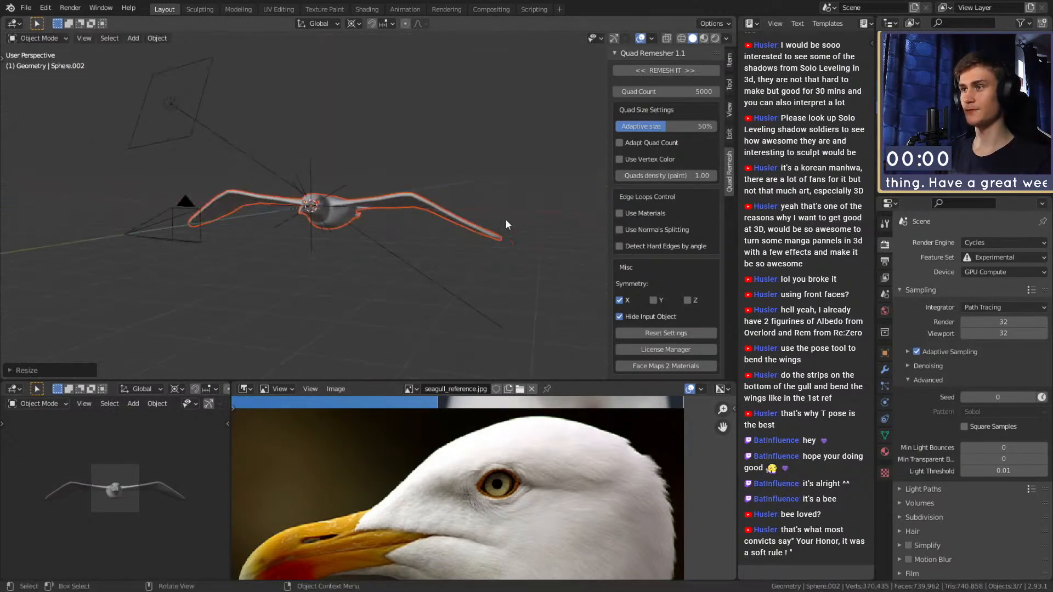
pyautogui.scroll(4, 420, 208)
pyautogui.moveTo(419, 215); pyautogui.dragTo(343, 227, button='middle')
pyautogui.scroll(4, 343, 227)
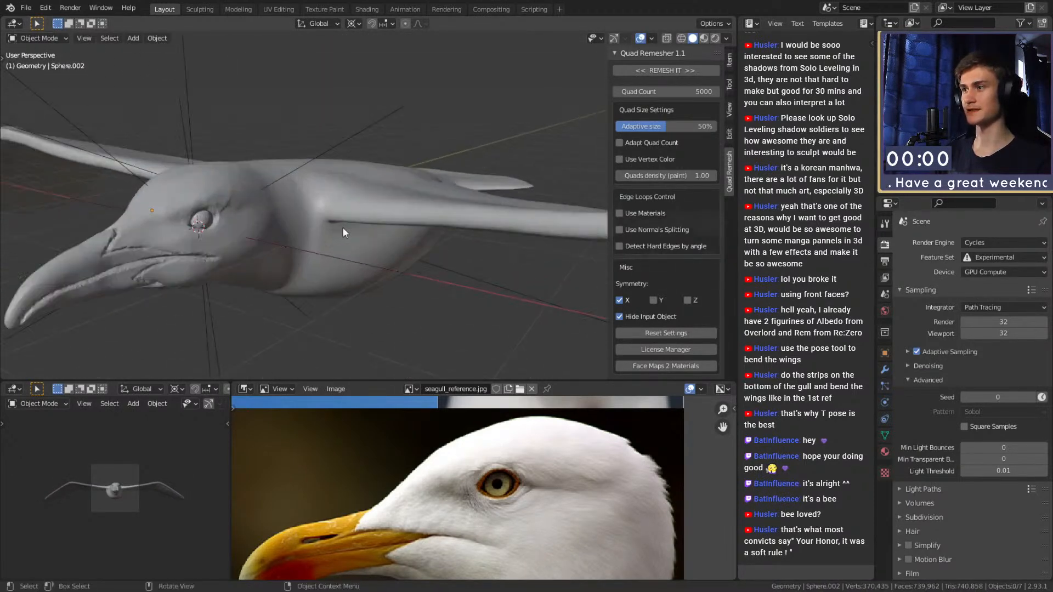
pyautogui.click(206, 219)
pyautogui.moveTo(206, 220); pyautogui.dragTo(360, 220, button='middle')
pyautogui.keyDown('shift'); pyautogui.click(421, 235); pyautogui.keyUp('shift')
pyautogui.scroll(-3, 439, 237)
pyautogui.moveTo(486, 240)
pyautogui.mouseDown(button='middle')
pyautogui.moveTo(427, 213)
pyautogui.moveTo(494, 236)
pyautogui.moveTo(486, 255)
pyautogui.mouseUp(button='middle')
pyautogui.keyDown('shift'); pyautogui.click(427, 213); pyautogui.keyUp('shift')
pyautogui.press('r')
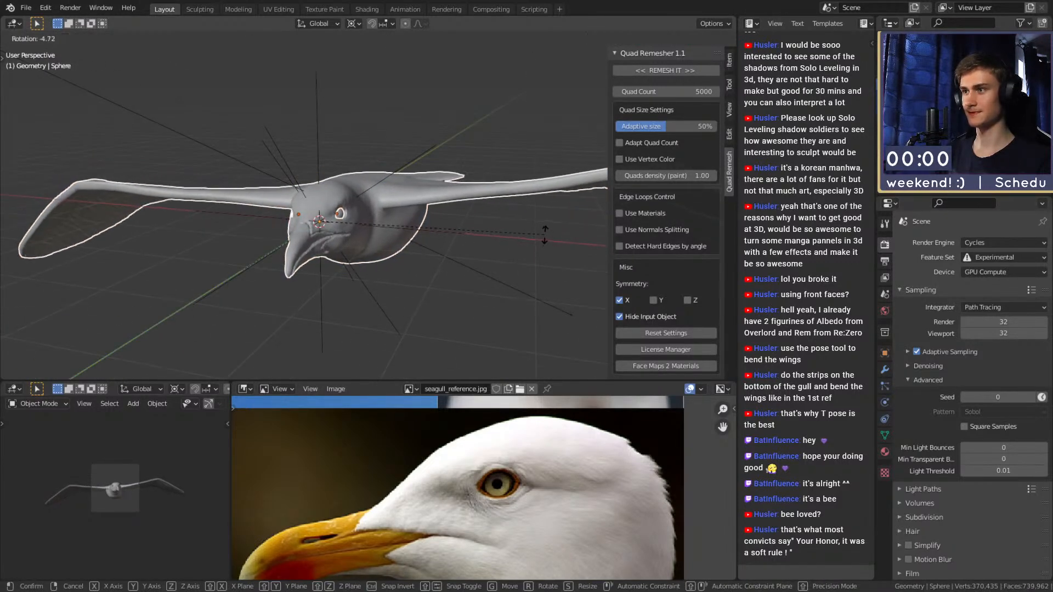
pyautogui.click(503, 246)
# Turn the body and eyes slightly about the global Z axis.
pyautogui.scroll(-4, 502, 246)
pyautogui.scroll(3, 436, 267)
pyautogui.moveTo(434, 239); pyautogui.dragTo(515, 292, button='middle')
pyautogui.press('r')
pyautogui.press('z')
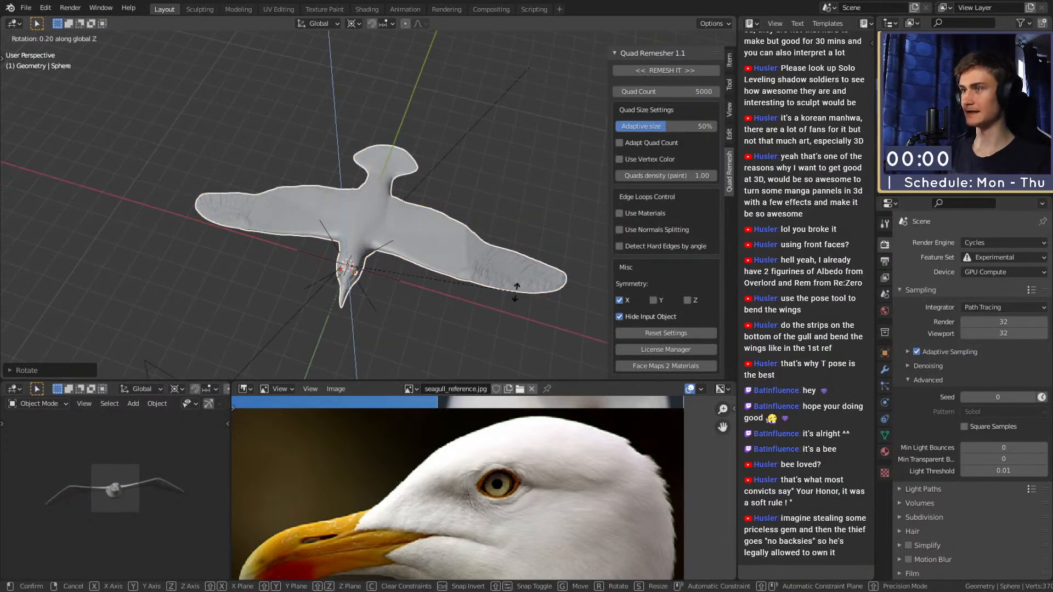
pyautogui.click(517, 277)
pyautogui.moveTo(518, 276); pyautogui.dragTo(237, 124, button='middle')
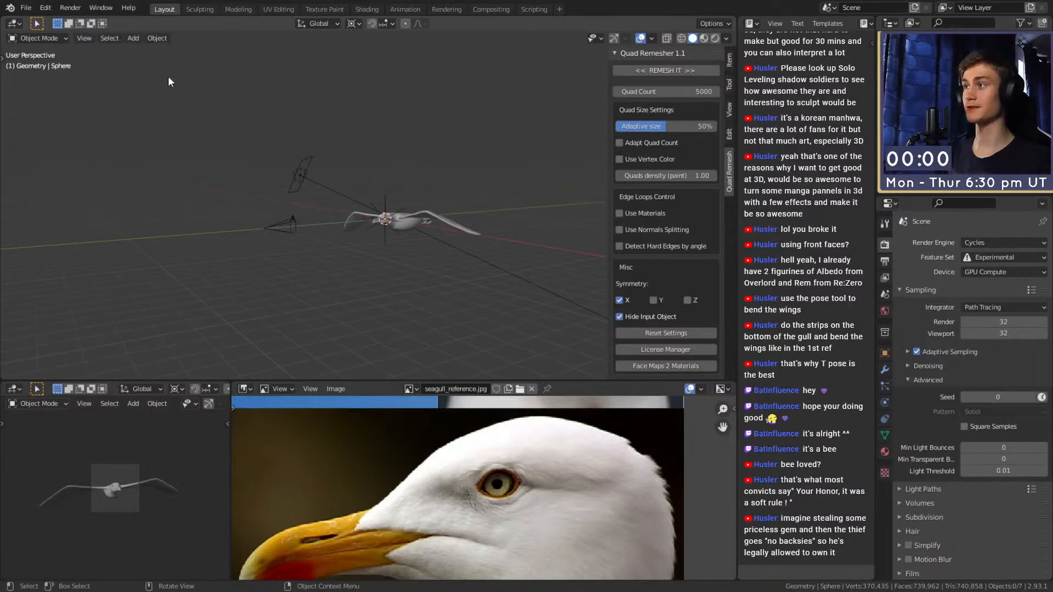
# Save the posed seagull in the current blend file.
pyautogui.click(25, 8)
pyautogui.click(57, 86)
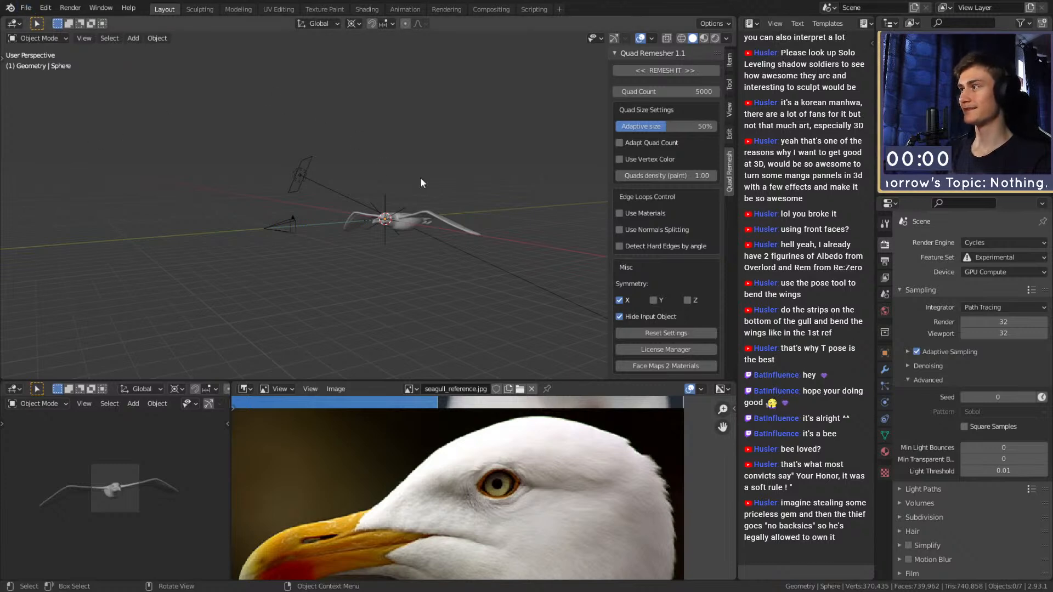
pyautogui.moveTo(436, 160); pyautogui.dragTo(381, 243, button='middle')
pyautogui.scroll(5, 381, 243)
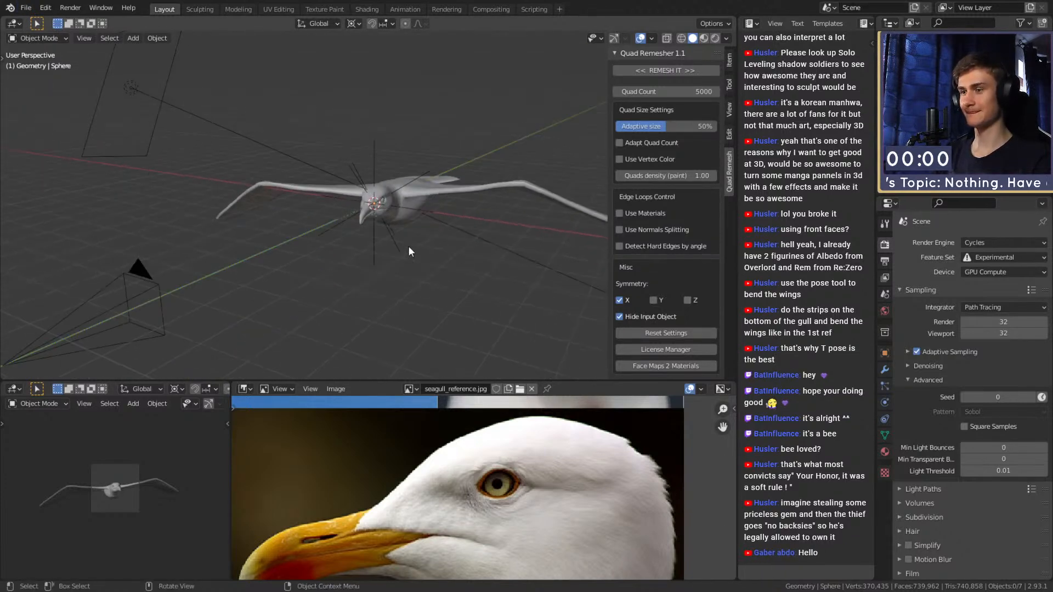
pyautogui.click(26, 9)
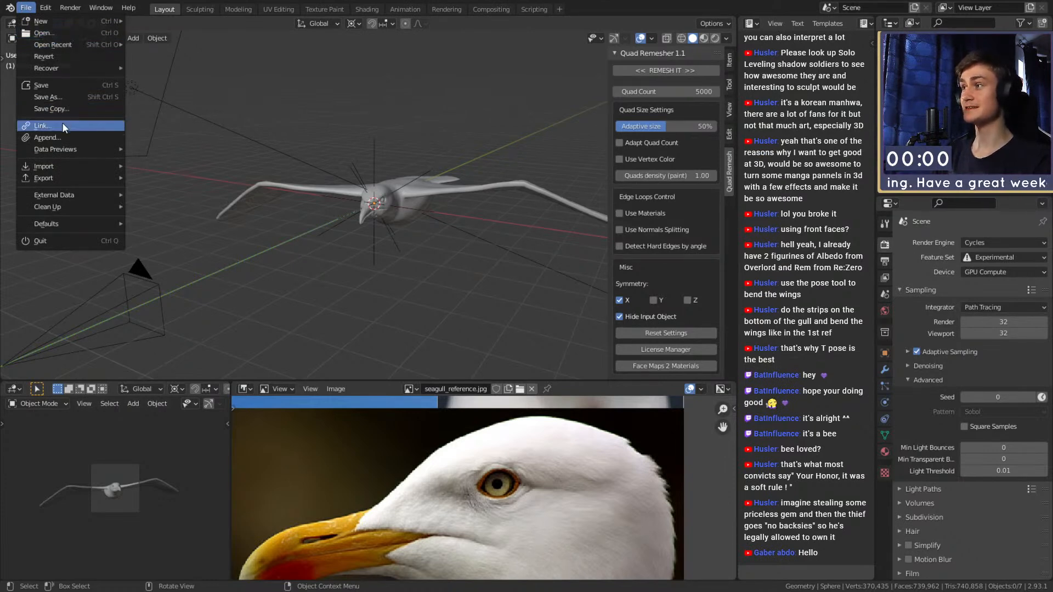
pyautogui.click(41, 86)
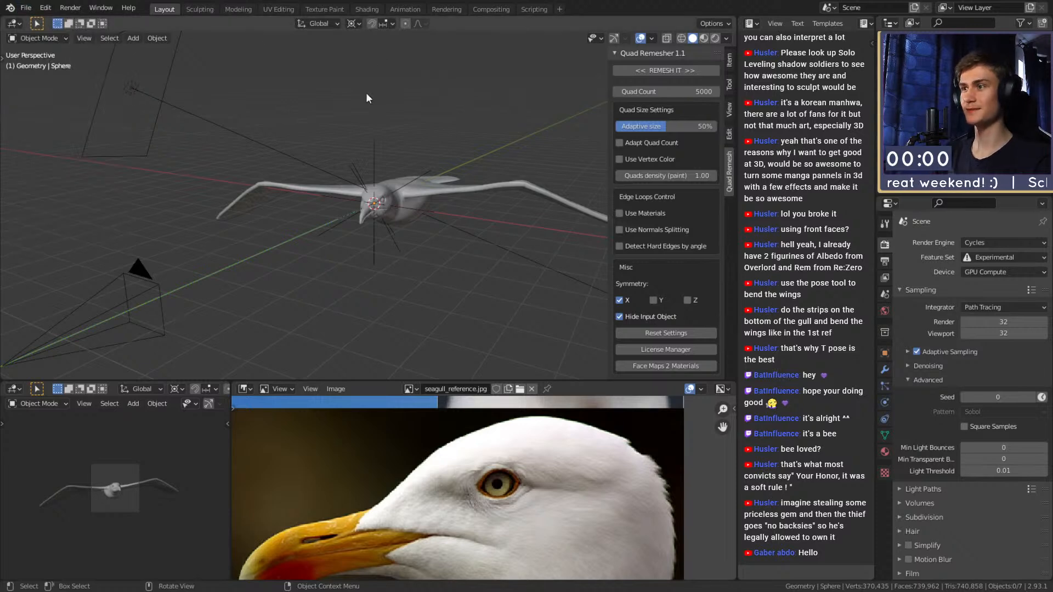
# Append the studio backdrop and lights from another blend file.
pyautogui.click(27, 8)
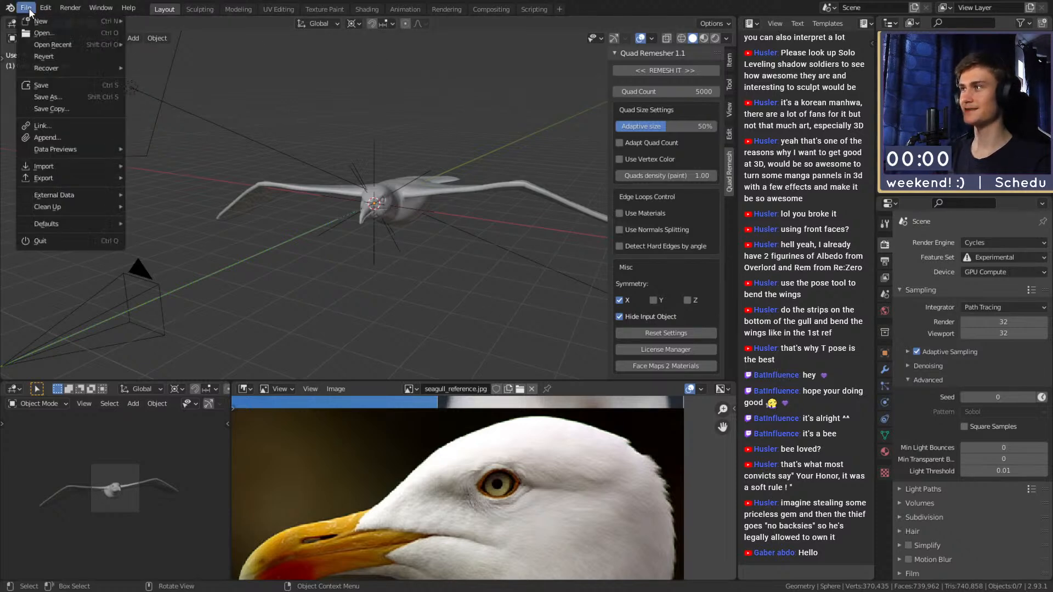
pyautogui.click(58, 137)
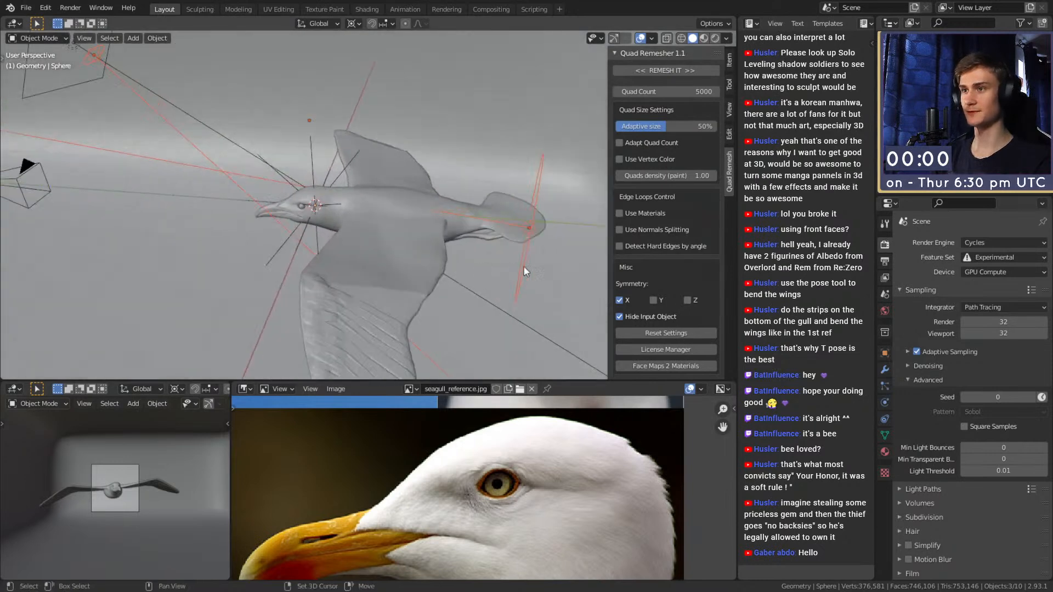
# Select the bird's body with both eyes and scale them down within the studio backdrop.
pyautogui.keyDown('shift'); pyautogui.moveTo(525, 266); pyautogui.dragTo(400, 216, button='middle'); pyautogui.keyUp('shift')
pyautogui.scroll(3, 388, 237)
pyautogui.click(292, 141)
pyautogui.moveTo(292, 140); pyautogui.dragTo(355, 233, button='middle')
pyautogui.scroll(2, 364, 188)
pyautogui.scroll(-3, 354, 234)
pyautogui.keyDown('shift'); pyautogui.click(352, 184); pyautogui.keyUp('shift')
pyautogui.moveTo(478, 212); pyautogui.dragTo(387, 225, button='middle')
pyautogui.scroll(-4, 422, 193)
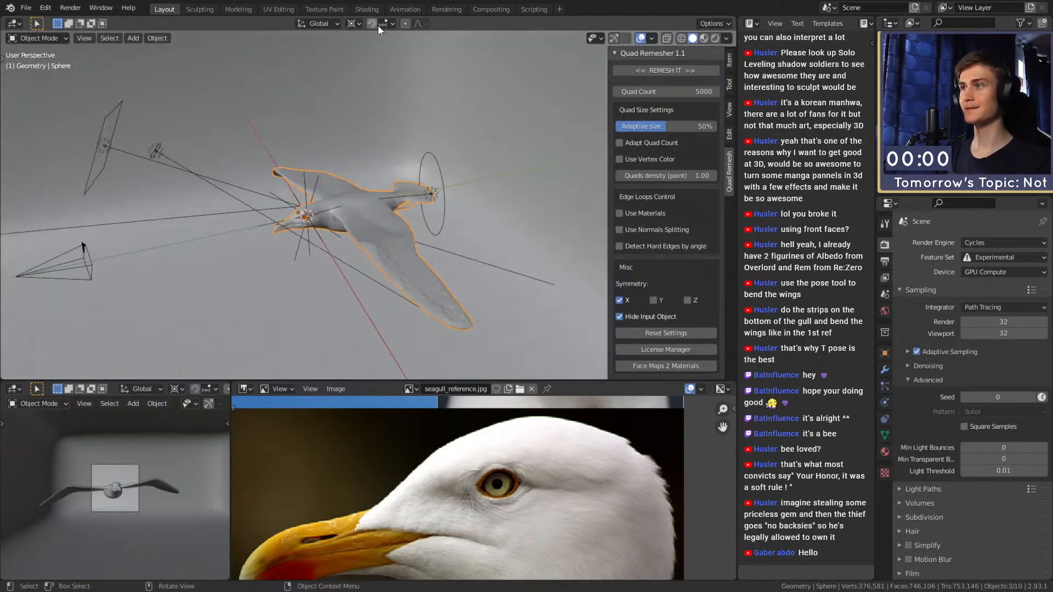
pyautogui.press('s')
pyautogui.click(420, 232)
pyautogui.click(434, 233)
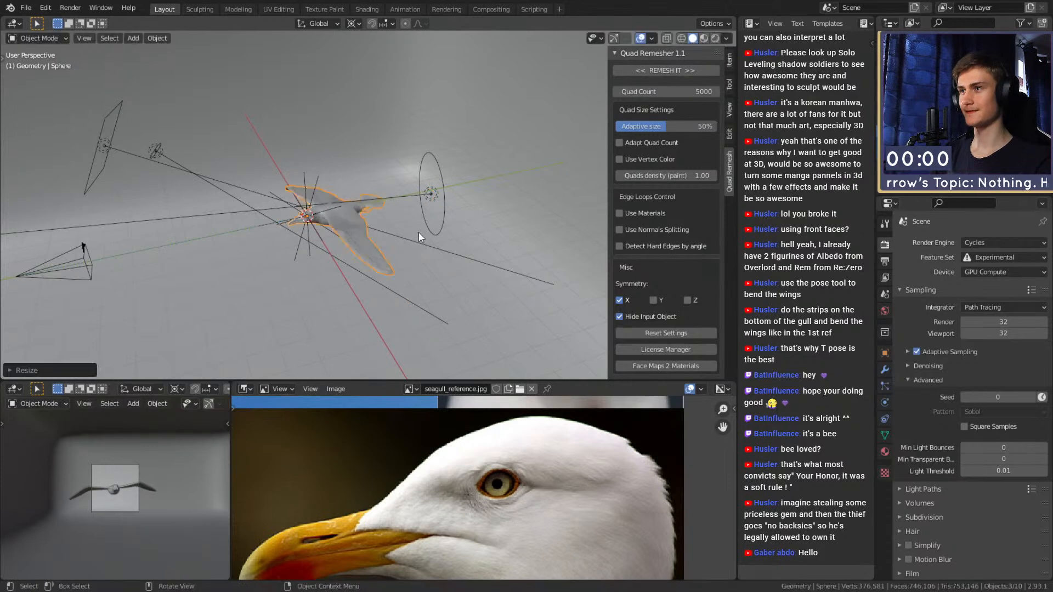
# Select the camera and move it sideways to frame the seagull from an angled front view.
pyautogui.moveTo(434, 236); pyautogui.dragTo(204, 255, button='middle')
pyautogui.click(184, 232)
pyautogui.click(189, 237)
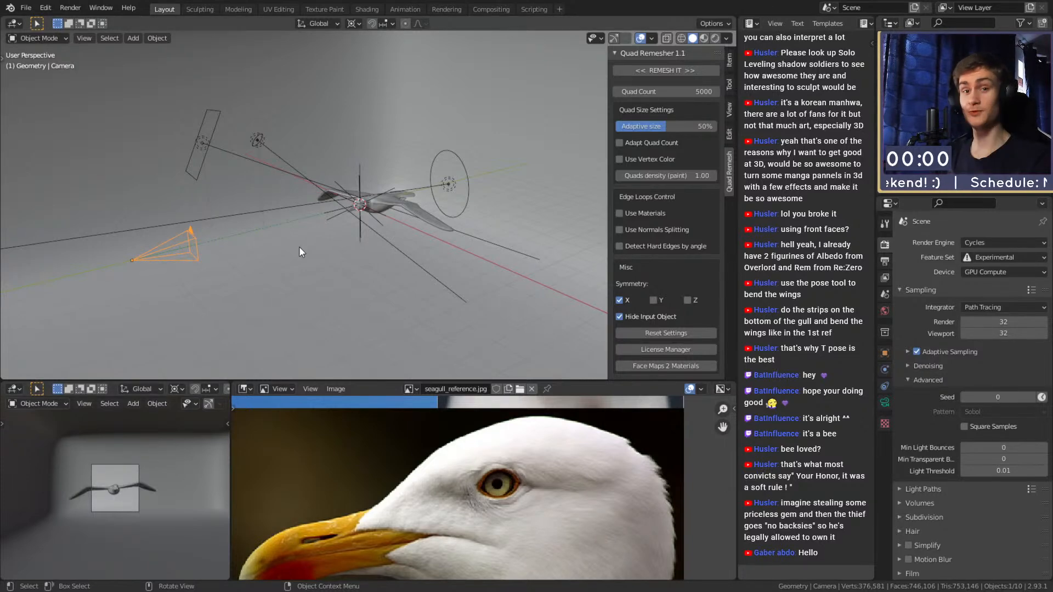
pyautogui.moveTo(347, 350); pyautogui.dragTo(384, 293, button='middle')
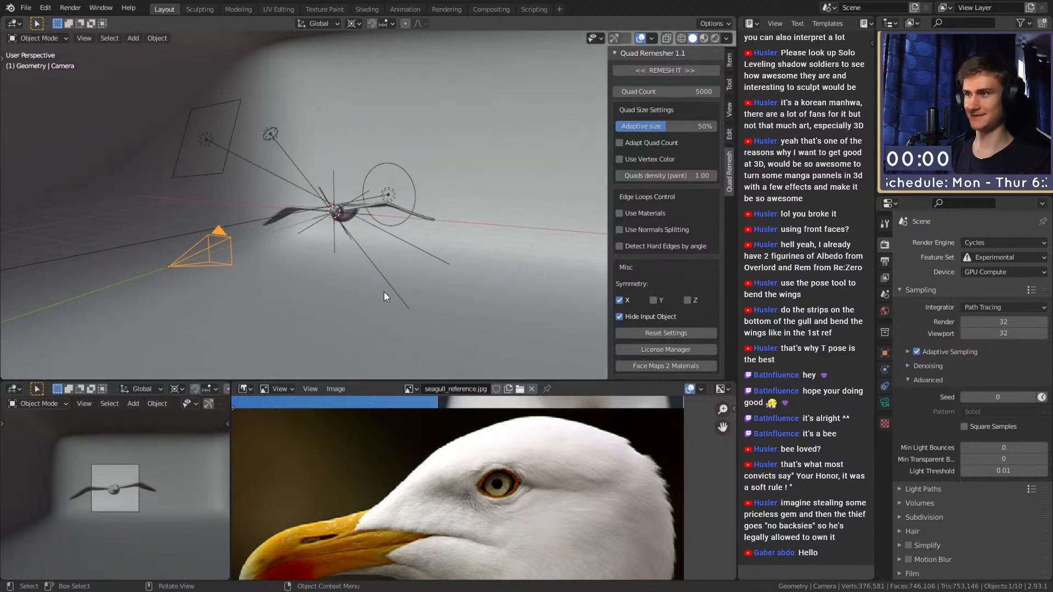
pyautogui.press('g')
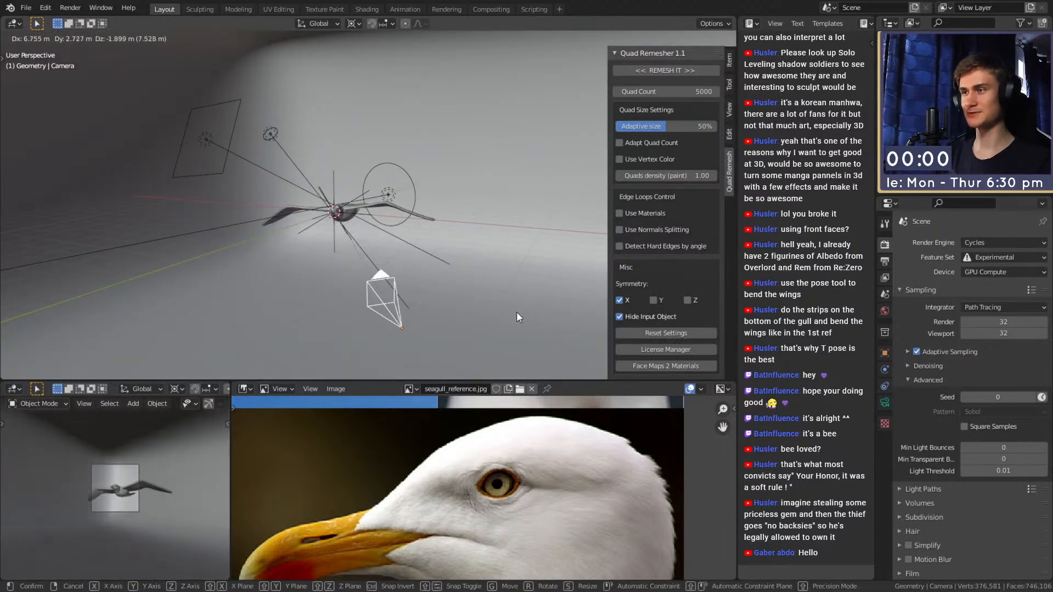
pyautogui.click(466, 303)
# Refine the camera's position in front of the seagull by moving it along the Y axis.
pyautogui.moveTo(467, 302); pyautogui.dragTo(403, 242, button='middle')
pyautogui.click(307, 235)
pyautogui.moveTo(308, 235); pyautogui.dragTo(241, 247, button='middle')
pyautogui.click(361, 255)
pyautogui.moveTo(361, 255); pyautogui.dragTo(393, 278, button='middle')
pyautogui.scroll(-4, 466, 252)
pyautogui.keyDown('shift'); pyautogui.click(476, 242); pyautogui.keyUp('shift')
pyautogui.moveTo(476, 241); pyautogui.dragTo(362, 241, button='middle')
pyautogui.press('g')
pyautogui.press('y')
pyautogui.click(469, 263)
pyautogui.click(373, 241)
pyautogui.click(329, 235)
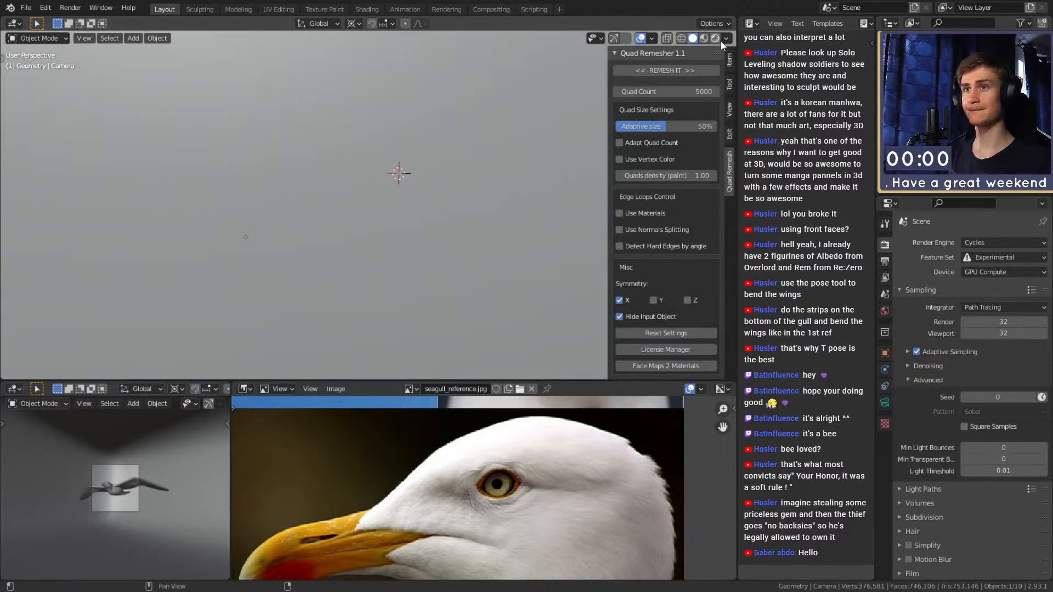
# Enable Backface Culling in the viewport shading options to see the scene through the backdrop's wall.
pyautogui.click(726, 38)
pyautogui.click(671, 265)
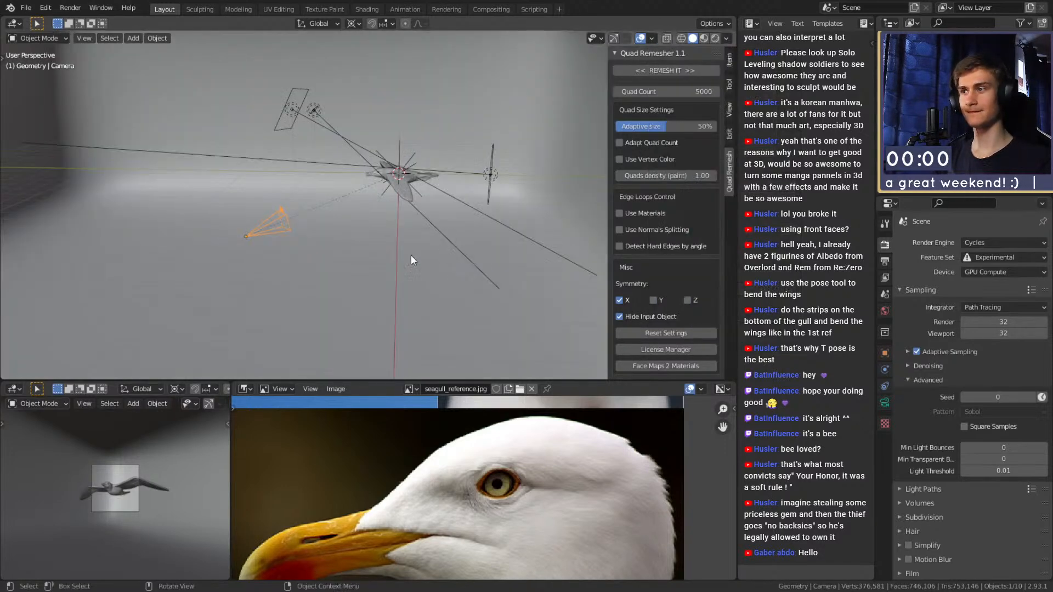
pyautogui.scroll(-7, 494, 276)
pyautogui.click(530, 287)
pyautogui.scroll(7, 373, 253)
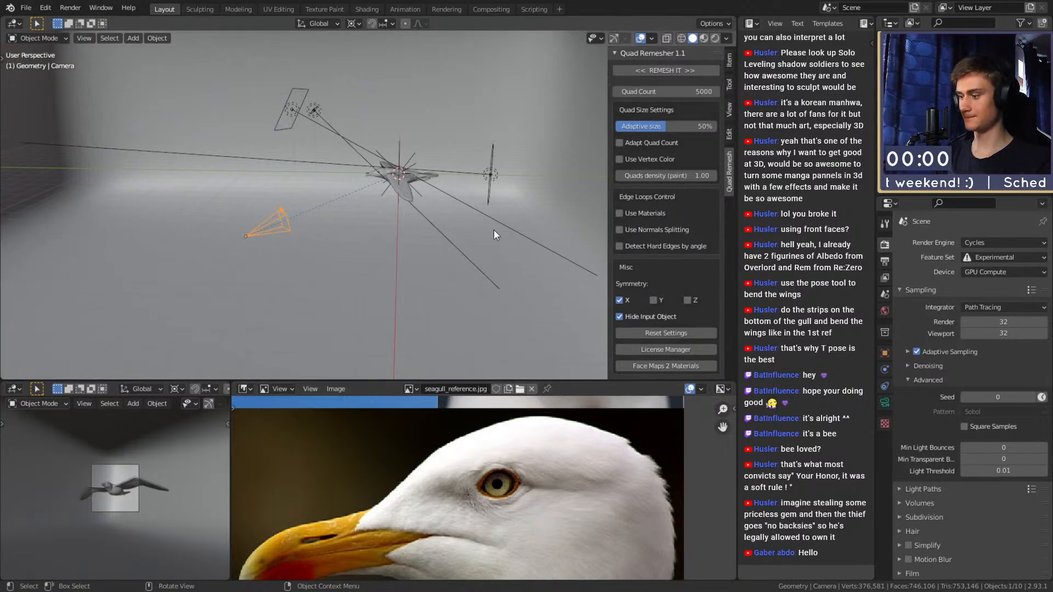
# Move the camera back along its local Z axis to fit more of the seagull in frame.
pyautogui.press('g')
pyautogui.press('z')
pyautogui.press('z')
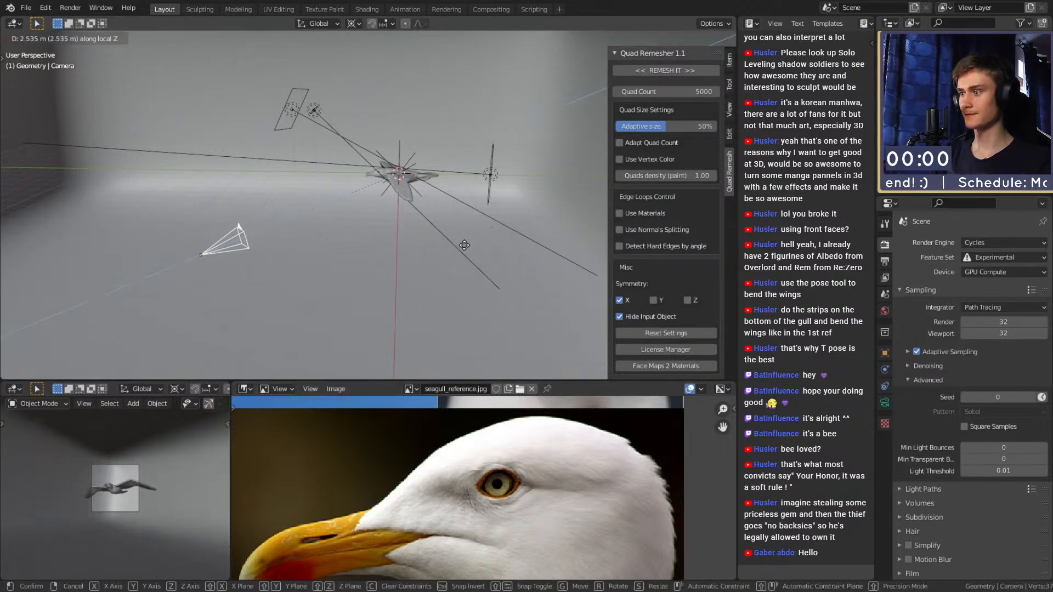
pyautogui.click(407, 271)
# Select the body and both eyes, bank them about the global Y axis and check the framing in the camera view.
pyautogui.moveTo(407, 272); pyautogui.dragTo(387, 234, button='middle')
pyautogui.scroll(2, 459, 248)
pyautogui.scroll(4, 428, 287)
pyautogui.keyDown('shift'); pyautogui.click(388, 250); pyautogui.keyUp('shift')
pyautogui.keyDown('shift'); pyautogui.click(350, 221); pyautogui.keyUp('shift')
pyautogui.keyDown('shift'); pyautogui.click(353, 210); pyautogui.keyUp('shift')
pyautogui.scroll(-4, 383, 232)
pyautogui.moveTo(472, 242); pyautogui.dragTo(386, 265, button='middle')
pyautogui.press('r')
pyautogui.press('y')
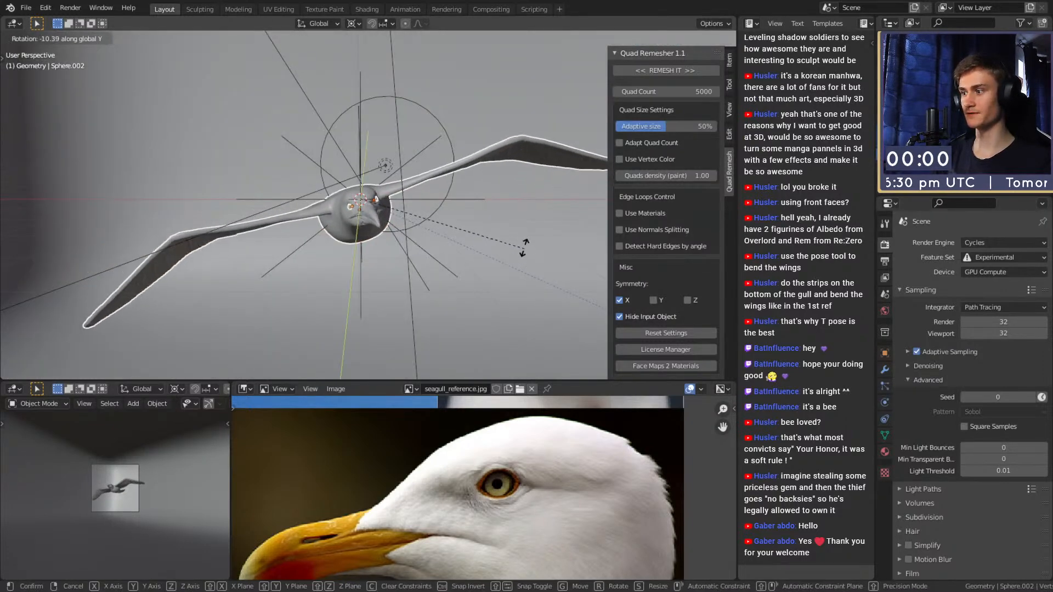
pyautogui.click(497, 206)
pyautogui.moveTo(497, 206); pyautogui.dragTo(398, 245, button='middle')
pyautogui.scroll(7, 122, 507)
pyautogui.scroll(-4, 122, 507)
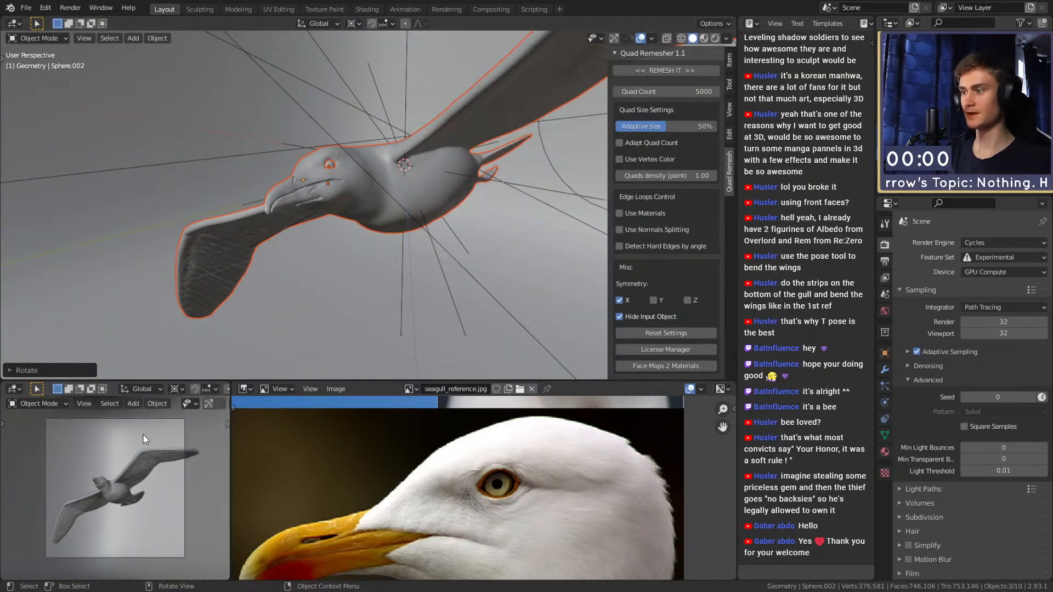
# Check the banked seagull's framing in the camera view and examine the surrounding studio setup from several angles.
pyautogui.scroll(5, 100, 504)
pyautogui.keyDown('shift'); pyautogui.moveTo(99, 471); pyautogui.dragTo(134, 490, button='middle'); pyautogui.keyUp('shift')
pyautogui.scroll(-4, 115, 488)
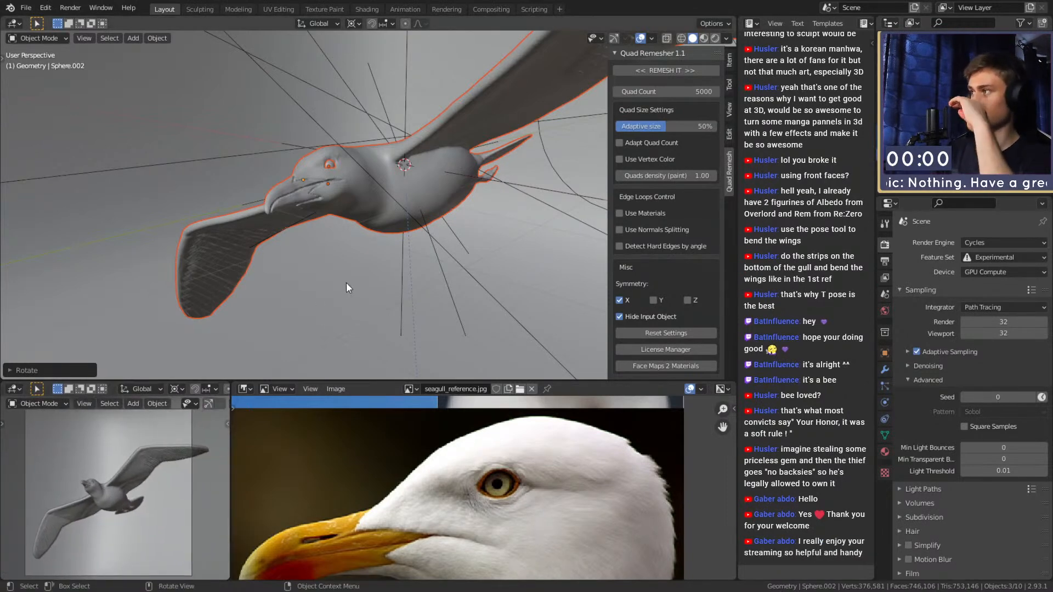
pyautogui.moveTo(347, 282); pyautogui.dragTo(354, 194, button='middle')
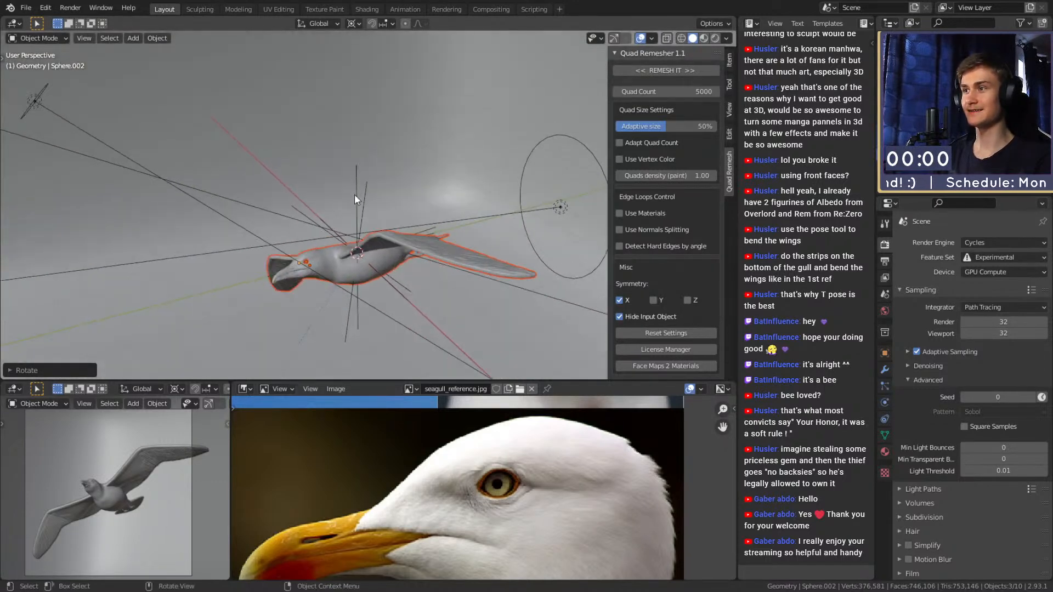
pyautogui.click(354, 194)
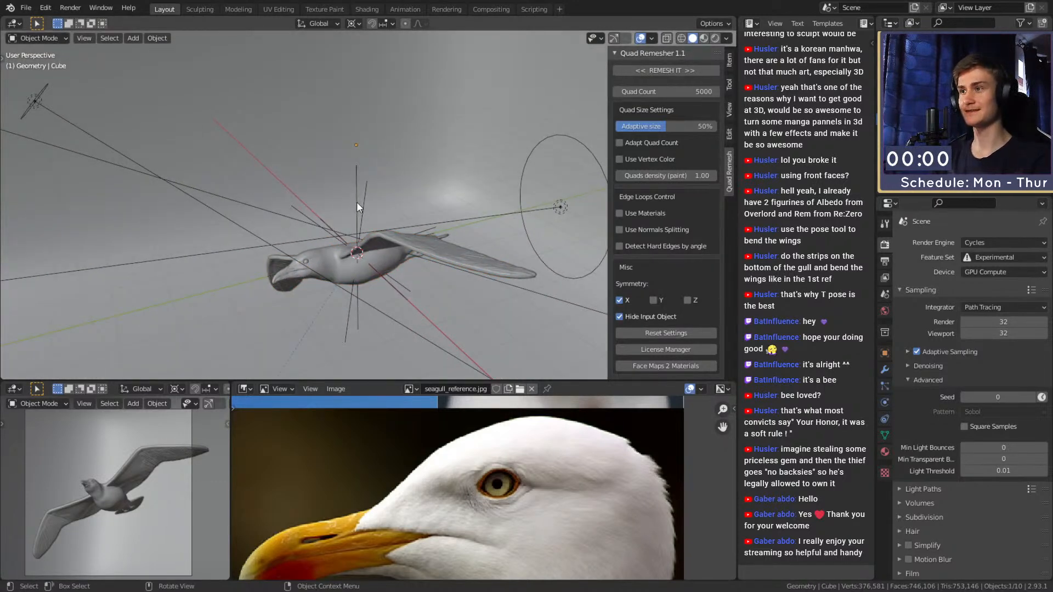
pyautogui.scroll(-11, 357, 202)
pyautogui.scroll(5, 379, 225)
pyautogui.moveTo(398, 235); pyautogui.dragTo(360, 196, button='middle')
pyautogui.scroll(4, 244, 206)
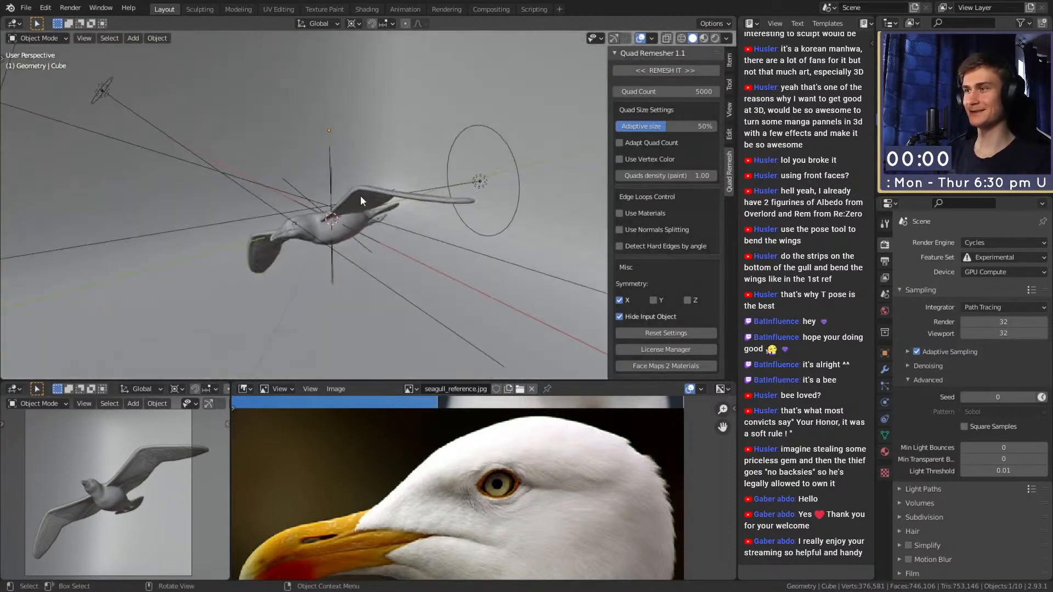
# Select the Focus empty inside the seagull and move it along the global Y axis to shift the camera's aim.
pyautogui.click(330, 152)
pyautogui.press('KP_Decimal')
pyautogui.scroll(-4, 361, 217)
pyautogui.scroll(3, 373, 274)
pyautogui.moveTo(373, 275); pyautogui.dragTo(446, 286, button='middle')
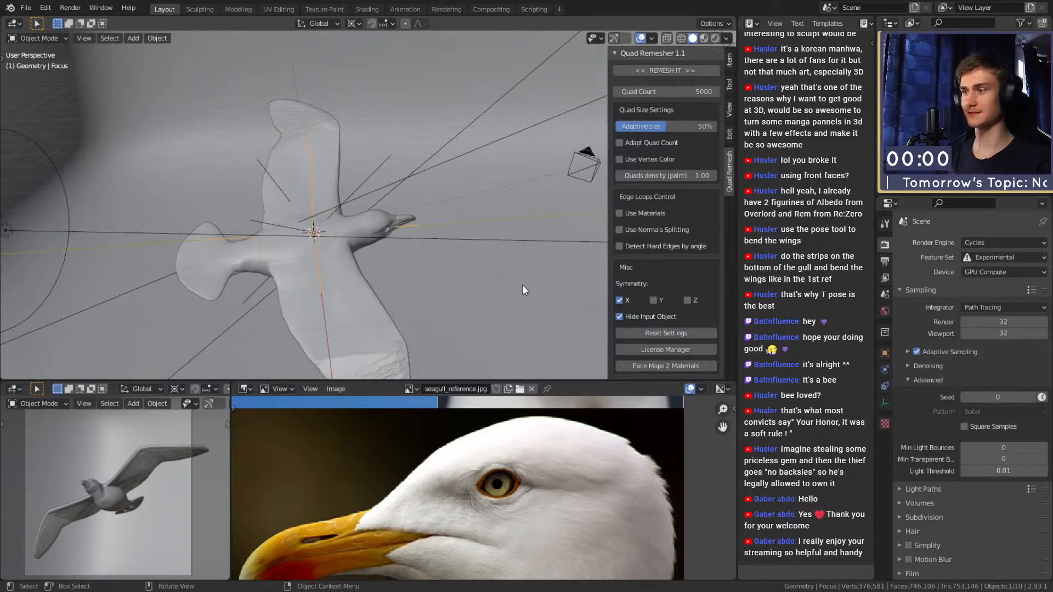
pyautogui.moveTo(504, 272); pyautogui.dragTo(472, 244, button='middle')
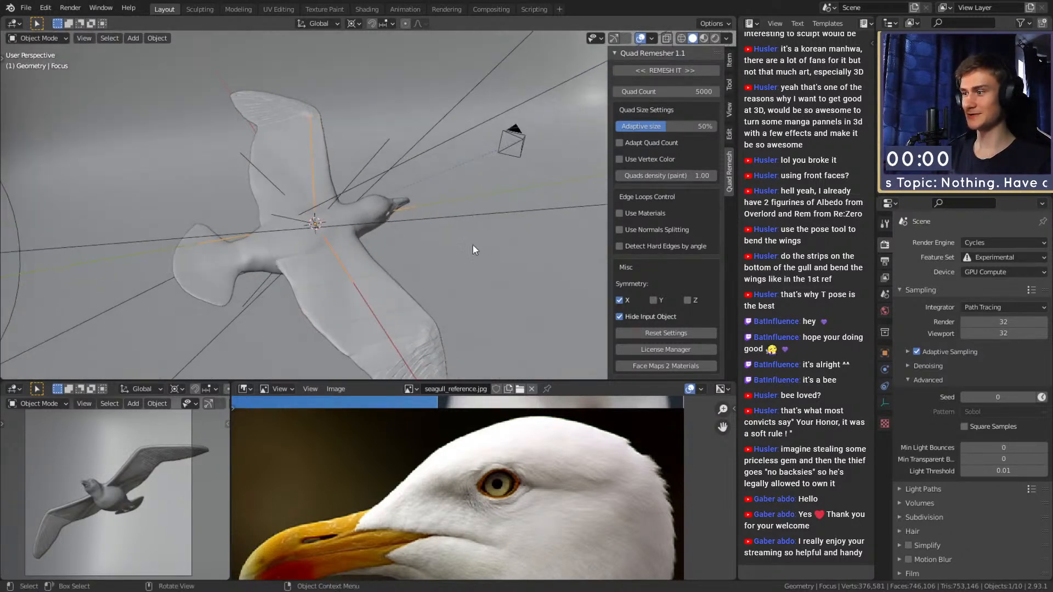
pyautogui.press('g')
pyautogui.press('y')
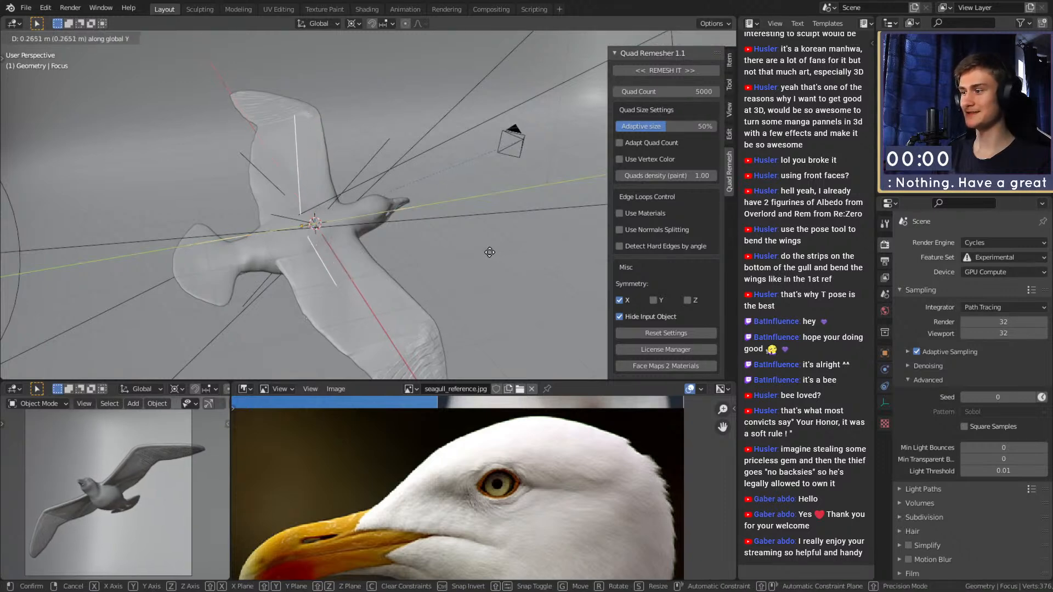
pyautogui.click(457, 254)
# Select the camera and move it slightly back along its local Z axis to give the seagull's wings more room.
pyautogui.scroll(-5, 456, 237)
pyautogui.moveTo(456, 237); pyautogui.dragTo(319, 221, button='middle')
pyautogui.scroll(-4, 322, 230)
pyautogui.scroll(4, 318, 222)
pyautogui.click(289, 179)
pyautogui.scroll(-5, 289, 180)
pyautogui.moveTo(289, 180); pyautogui.dragTo(370, 247, button='middle')
pyautogui.scroll(3, 331, 245)
pyautogui.press('g')
pyautogui.press('z')
pyautogui.press('z')
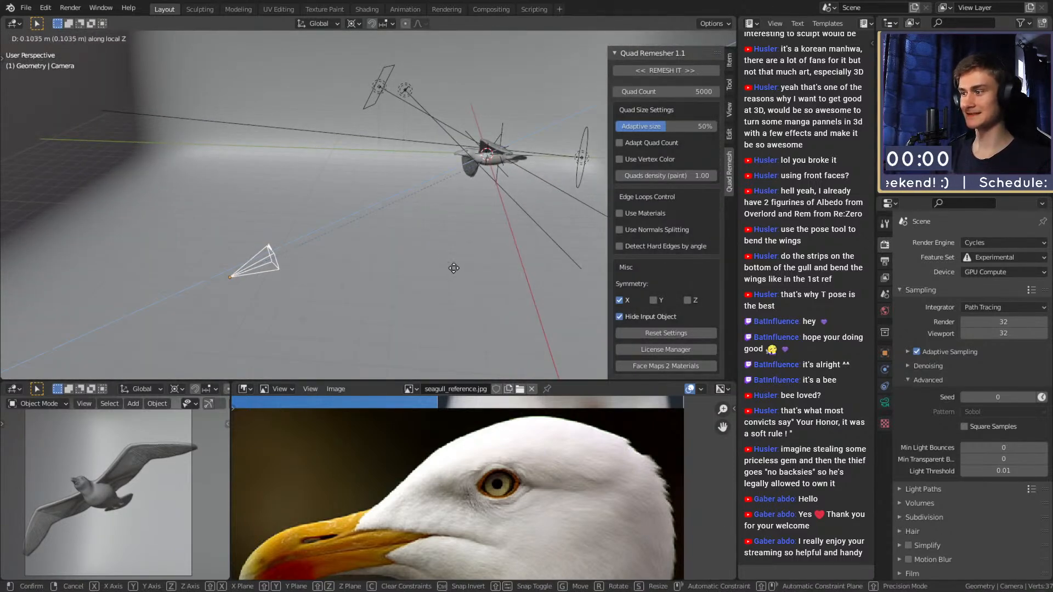
pyautogui.click(479, 264)
pyautogui.moveTo(379, 254); pyautogui.dragTo(434, 237, button='middle')
pyautogui.scroll(4, 387, 250)
pyautogui.scroll(3, 387, 251)
pyautogui.moveTo(354, 186); pyautogui.dragTo(367, 255, button='middle')
pyautogui.scroll(3, 288, 222)
pyautogui.click(227, 227)
pyautogui.scroll(-2, 335, 231)
pyautogui.scroll(3, 304, 246)
pyautogui.keyDown('shift'); pyautogui.click(304, 246); pyautogui.keyUp('shift')
pyautogui.scroll(-3, 321, 252)
pyautogui.scroll(3, 360, 246)
pyautogui.keyDown('shift'); pyautogui.click(374, 213); pyautogui.keyUp('shift')
pyautogui.scroll(-4, 395, 236)
pyautogui.scroll(-2, 342, 269)
pyautogui.press('s')
pyautogui.rightClick(476, 268)
# Save the current scene file.
pyautogui.scroll(-4, 461, 268)
pyautogui.moveTo(430, 268); pyautogui.dragTo(357, 269, button='middle')
pyautogui.scroll(-4, 357, 272)
pyautogui.click(26, 8)
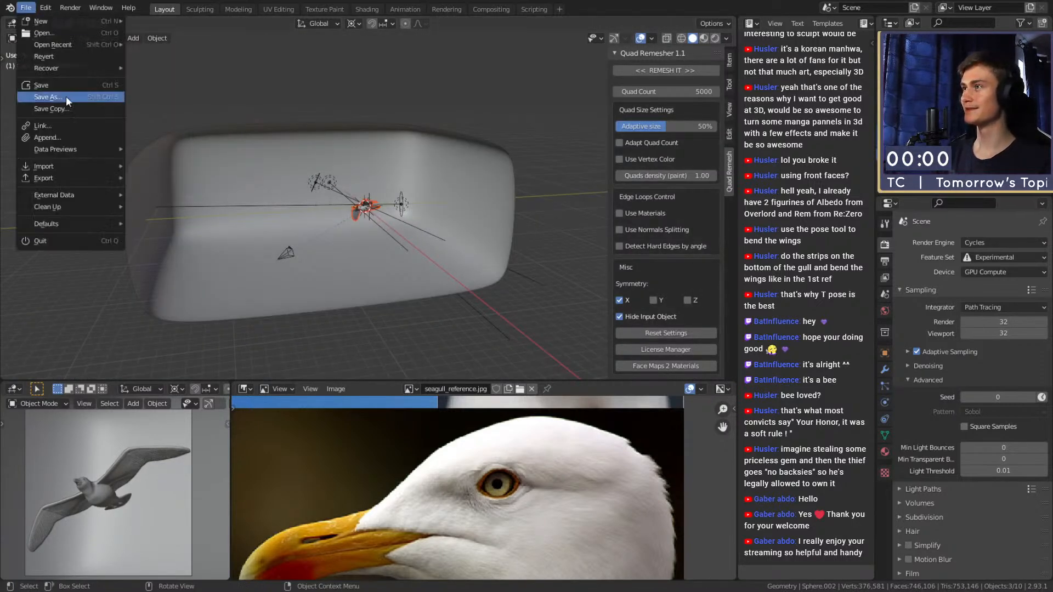
pyautogui.click(53, 85)
# Deselect everything and delete the large rectangular area light in front of the seagull.
pyautogui.scroll(4, 347, 268)
pyautogui.moveTo(347, 268); pyautogui.dragTo(390, 252, button='middle')
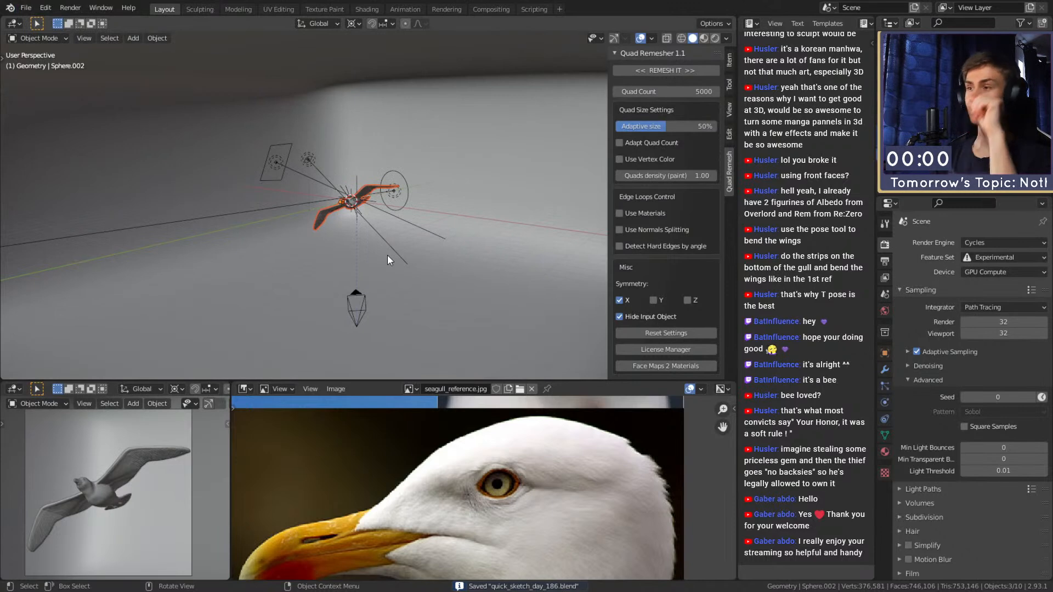
pyautogui.scroll(-4, 362, 233)
pyautogui.moveTo(362, 232); pyautogui.dragTo(343, 262, button='middle')
pyautogui.click(493, 229)
pyautogui.scroll(4, 425, 251)
pyautogui.moveTo(426, 252)
pyautogui.mouseDown(button='middle')
pyautogui.moveTo(384, 255)
pyautogui.moveTo(426, 252)
pyautogui.mouseUp(button='middle')
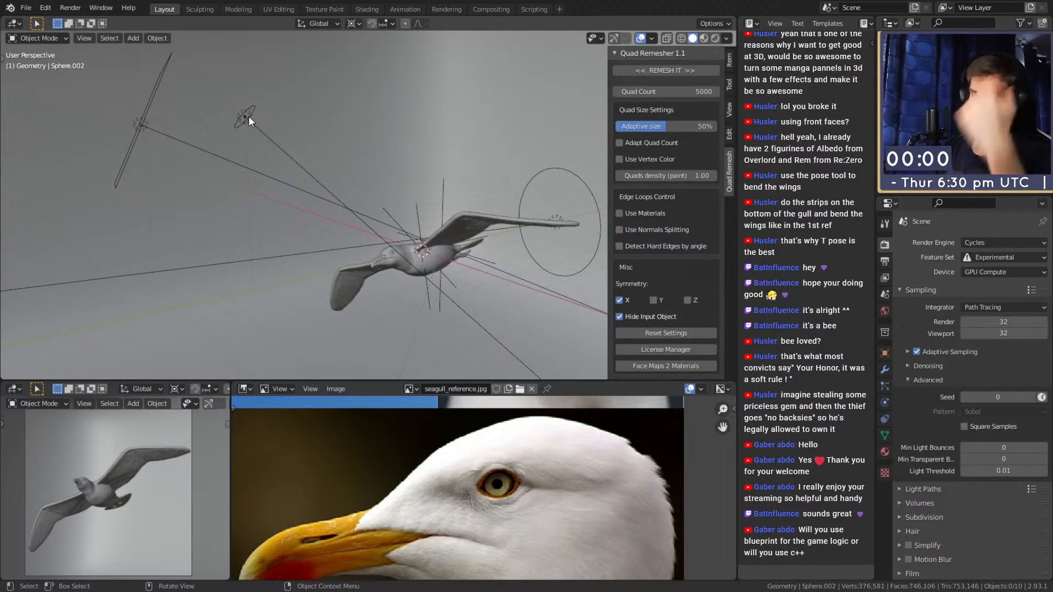
pyautogui.moveTo(299, 188); pyautogui.dragTo(318, 169, button='middle')
pyautogui.click(303, 221)
pyautogui.press('Delete')
# Select the small area light in front of the seagull and hide the 3D viewport's sidebar.
pyautogui.moveTo(347, 248); pyautogui.dragTo(367, 141, button='middle')
pyautogui.click(394, 194)
pyautogui.scroll(2, 394, 195)
pyautogui.moveTo(394, 195); pyautogui.dragTo(369, 257, button='middle')
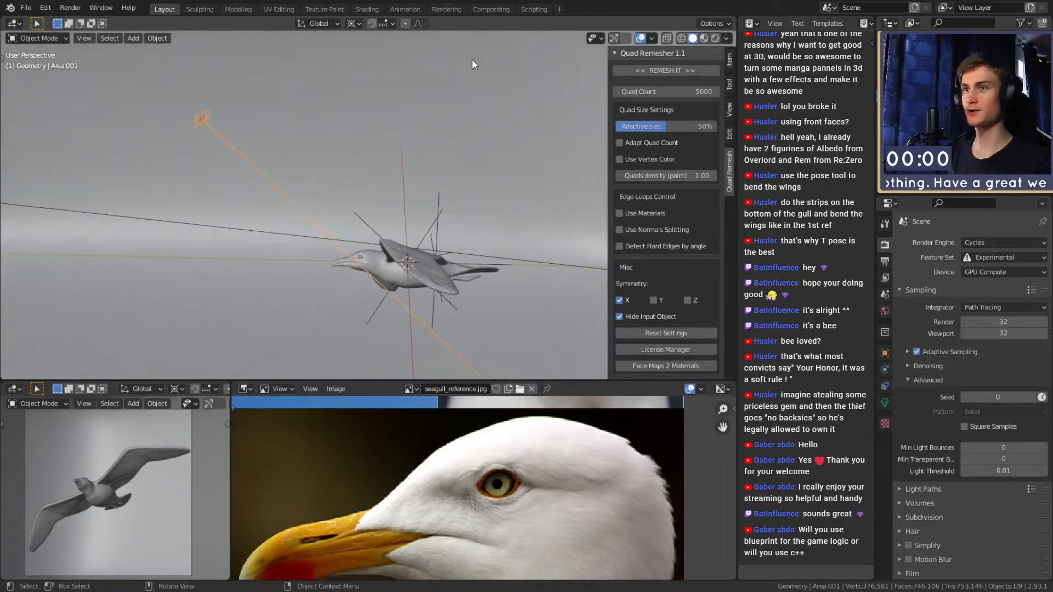
pyautogui.moveTo(607, 70); pyautogui.dragTo(815, 103)
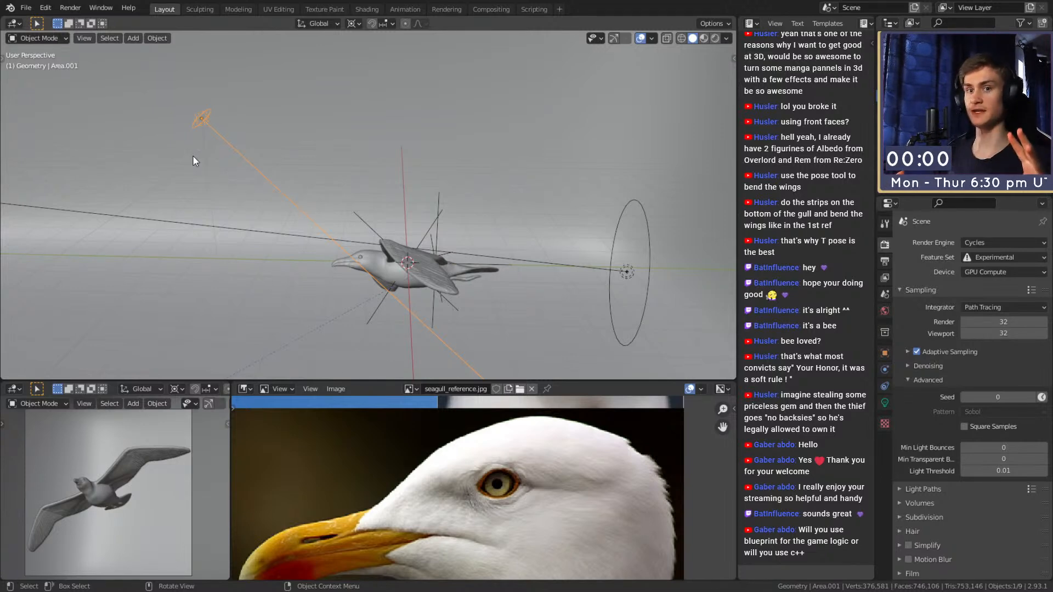
# Select the large round area light behind the seagull and switch the camera view to Rendered shading.
pyautogui.moveTo(402, 219); pyautogui.dragTo(399, 272, button='middle')
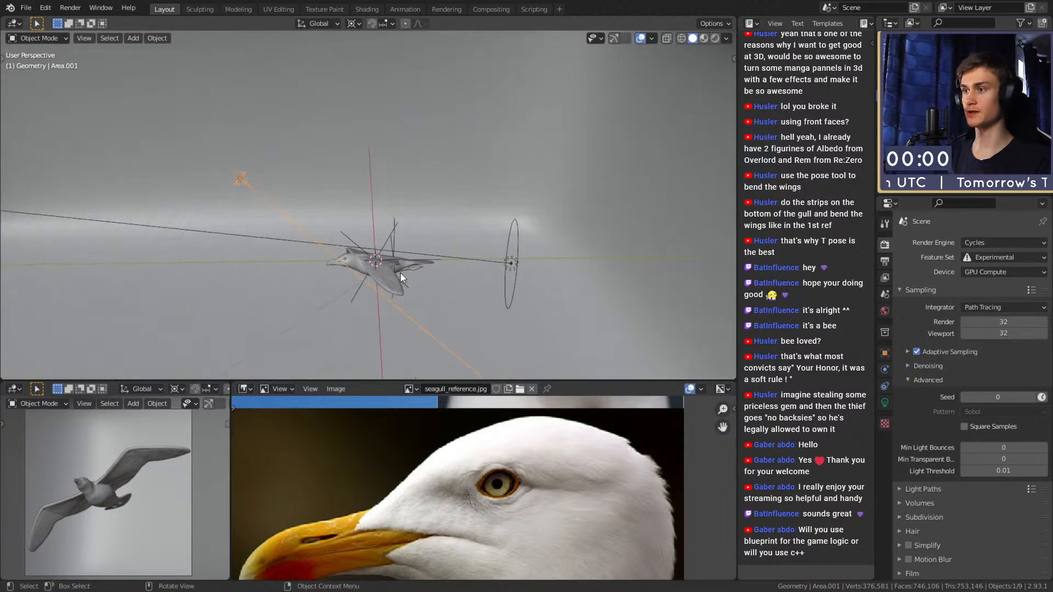
pyautogui.moveTo(509, 269); pyautogui.dragTo(509, 246, button='middle')
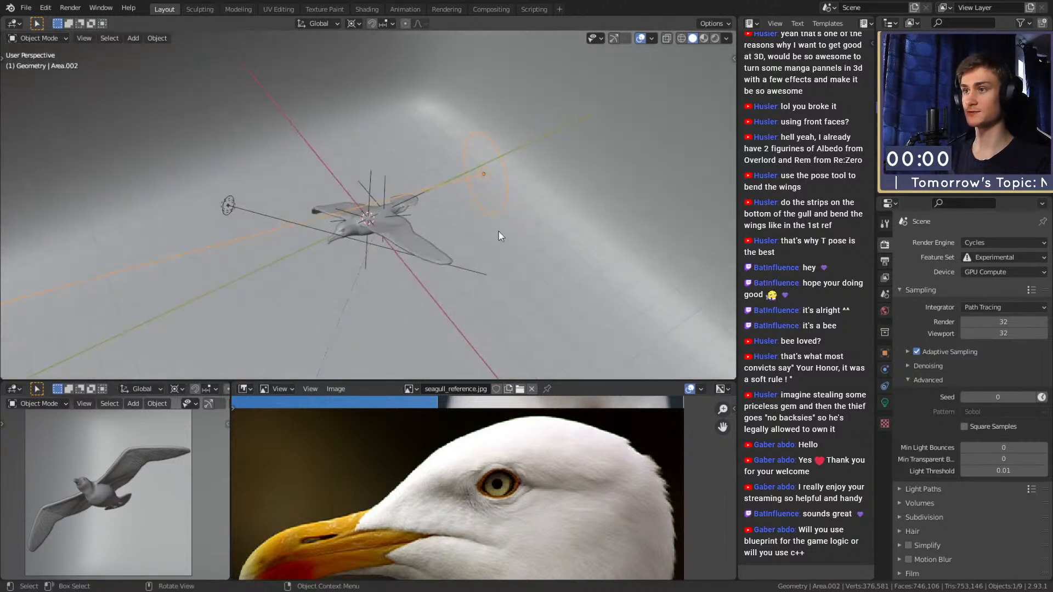
pyautogui.moveTo(446, 268); pyautogui.dragTo(433, 257, button='middle')
pyautogui.press('z')
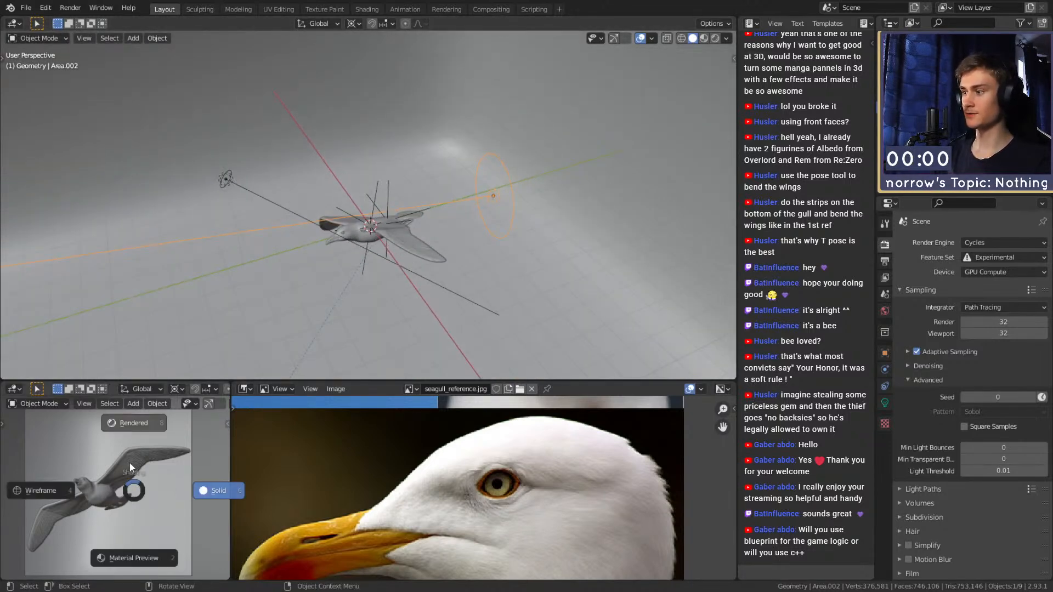
pyautogui.click(187, 301)
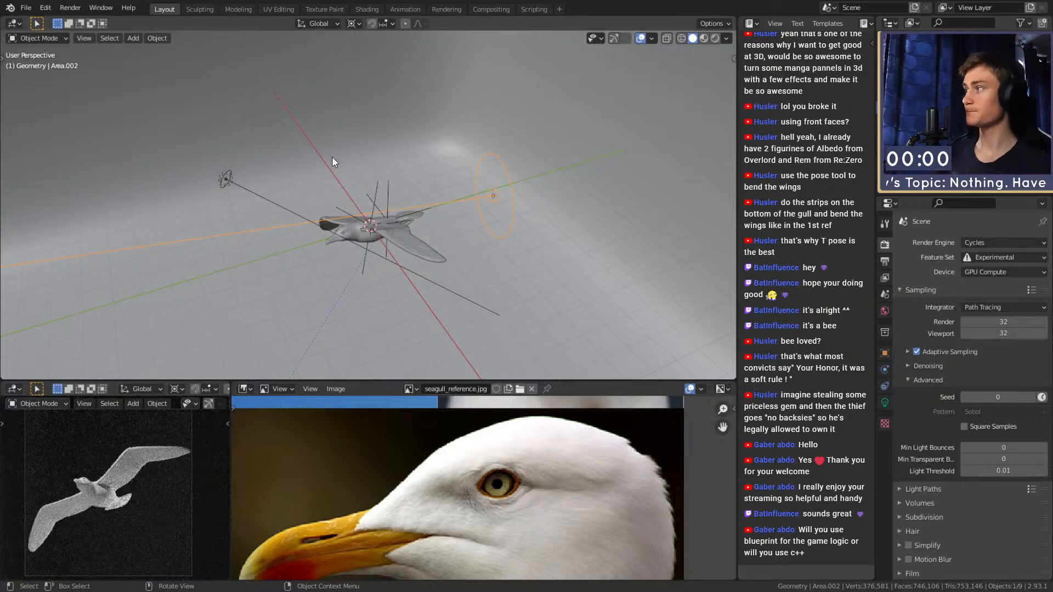
# Rotate the small area light around the seagull until it shines from above, and inspect the shading in the rendered view.
pyautogui.click(267, 185)
pyautogui.moveTo(301, 228); pyautogui.dragTo(349, 192, button='middle')
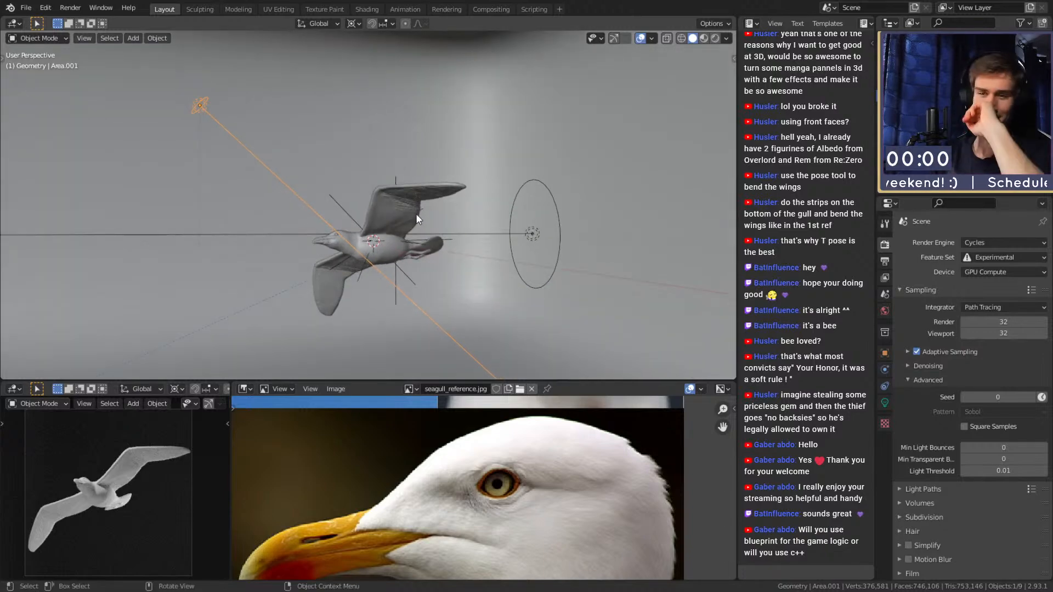
pyautogui.moveTo(407, 257); pyautogui.dragTo(459, 241, button='middle')
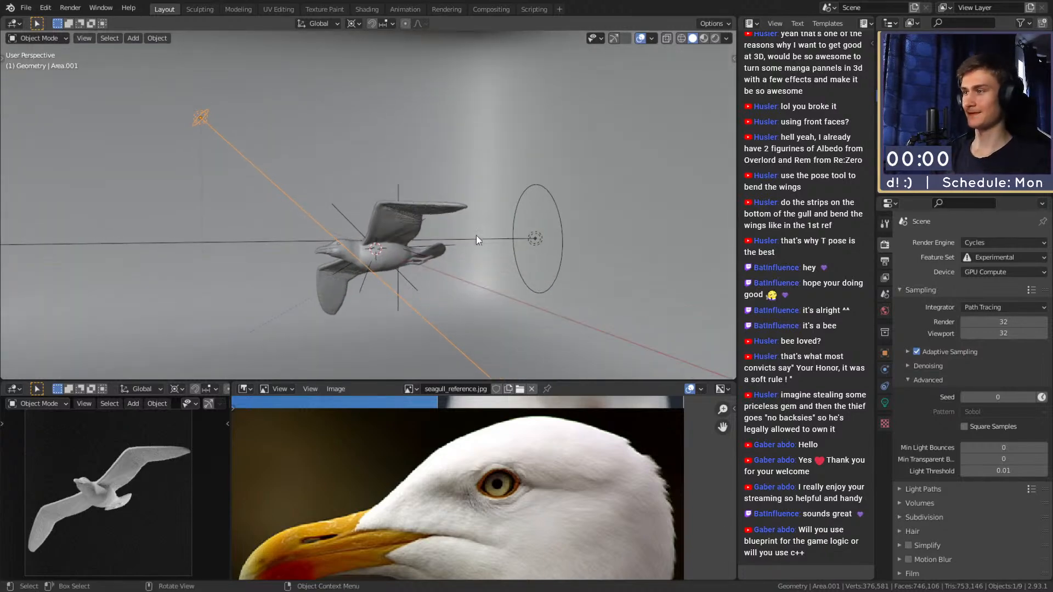
pyautogui.press('r')
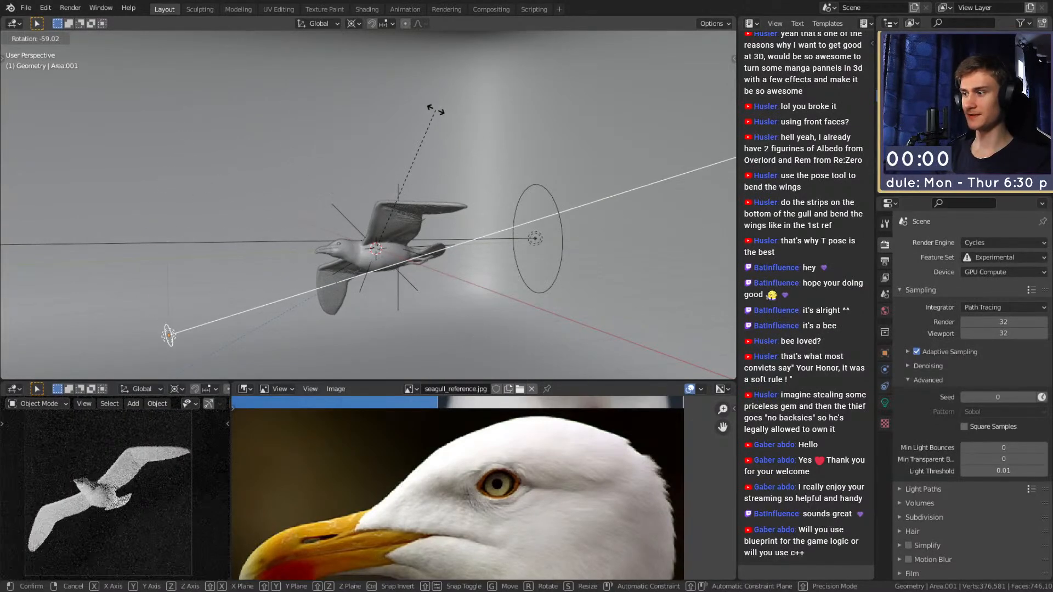
pyautogui.click(423, 272)
pyautogui.scroll(5, 109, 491)
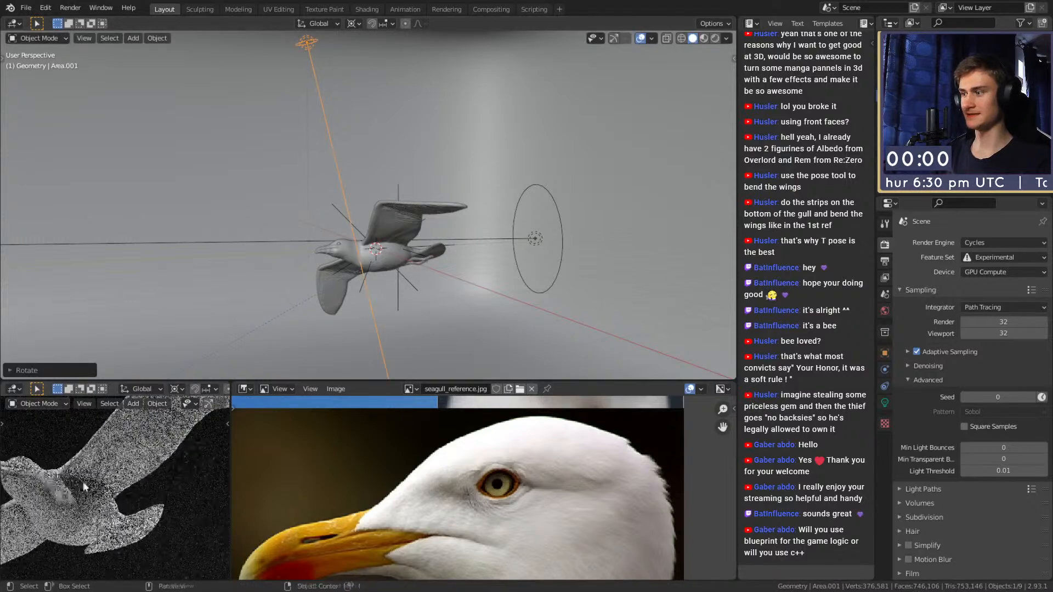
pyautogui.scroll(-5, 116, 492)
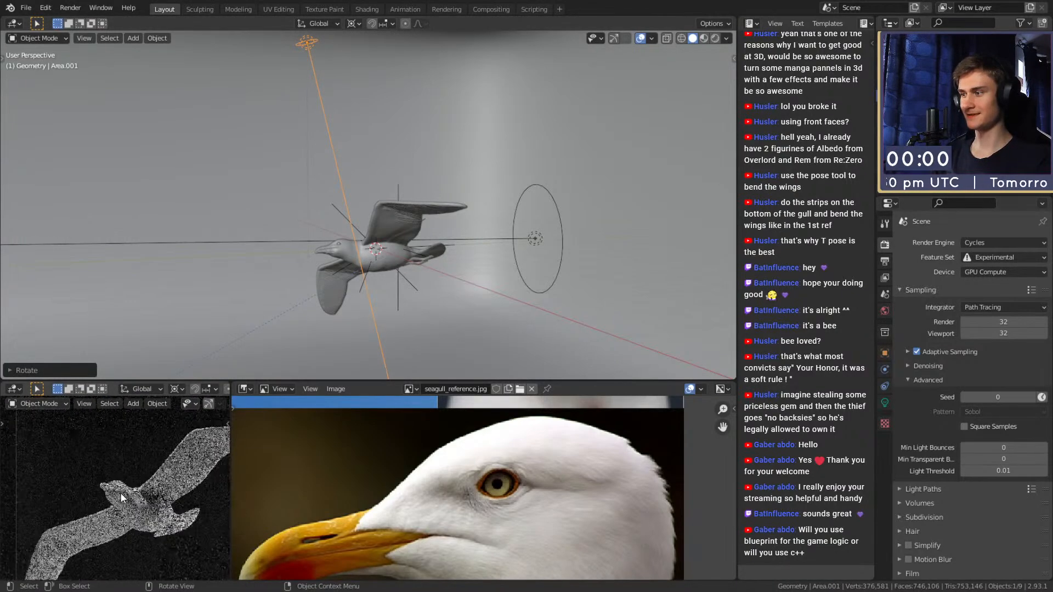
# Select the large round area light behind the seagull and rotate it around the bird.
pyautogui.moveTo(362, 216); pyautogui.dragTo(474, 256, button='middle')
pyautogui.click(504, 185)
pyautogui.moveTo(576, 245); pyautogui.dragTo(624, 242, button='middle')
pyautogui.press('r')
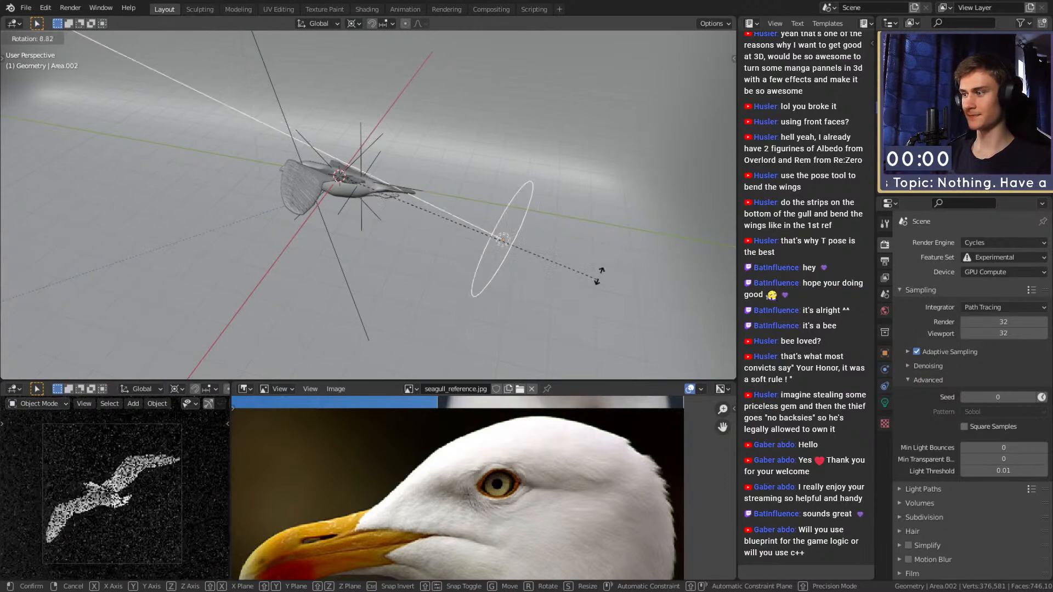
pyautogui.click(628, 230)
# Save the scene with the adjusted lighting.
pyautogui.moveTo(357, 248); pyautogui.dragTo(419, 239, button='middle')
pyautogui.click(25, 8)
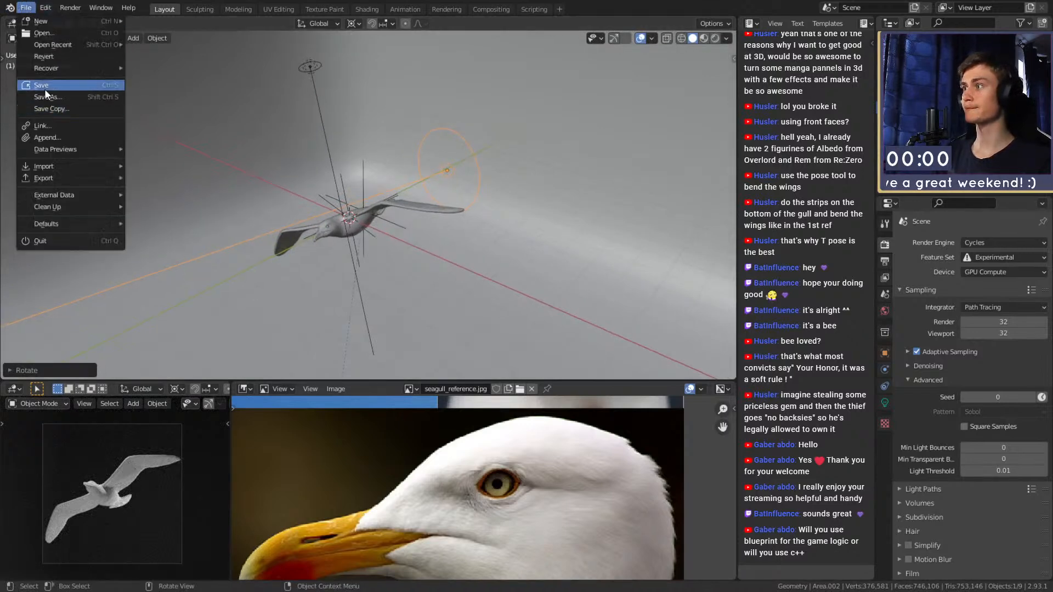
pyautogui.click(44, 85)
# Select the seagull's body and change the reference image area into the Shader Editor.
pyautogui.click(396, 203)
pyautogui.moveTo(403, 229); pyautogui.dragTo(378, 190, button='middle')
pyautogui.scroll(4, 397, 212)
pyautogui.click(26, 8)
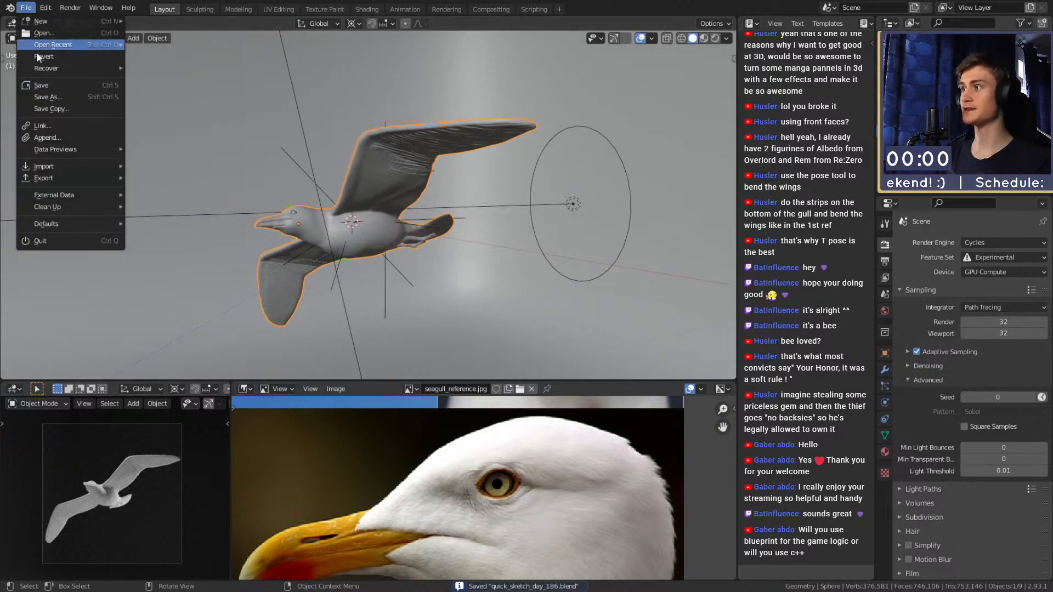
pyautogui.click(25, 9)
pyautogui.click(24, 9)
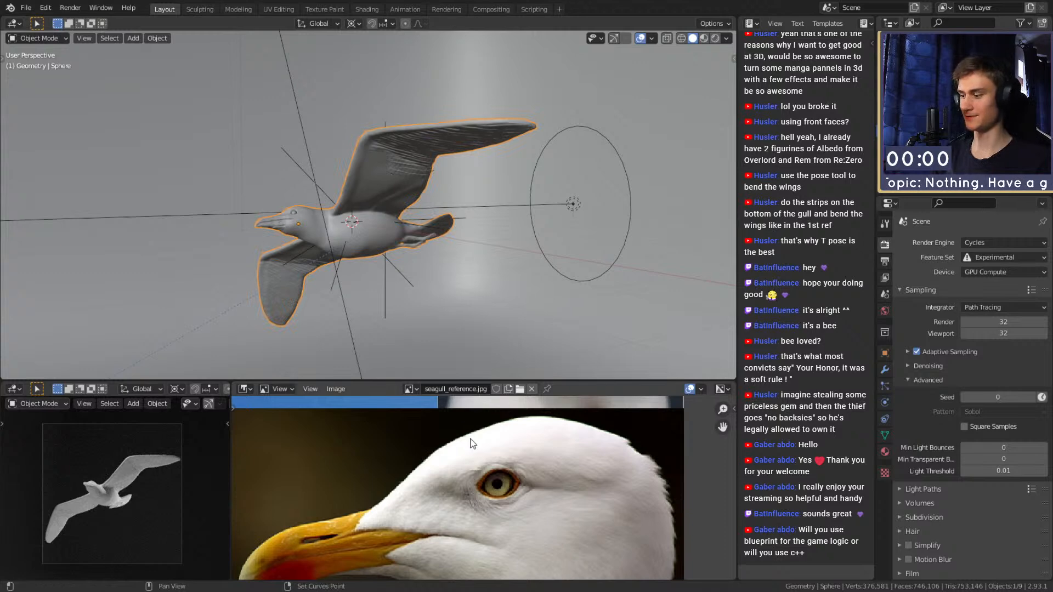
pyautogui.hotkey('shift', 'F3')
# Assign Material.001 to the seagull's body in place of Material and inspect the beak and eye in the rendered view.
pyautogui.click(476, 389)
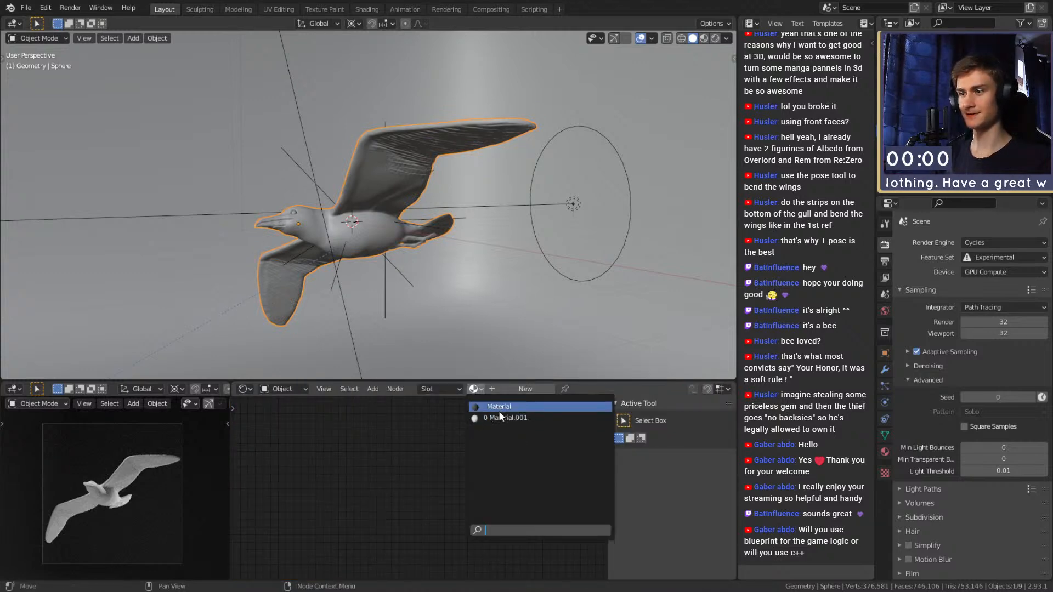
pyautogui.click(483, 406)
pyautogui.click(527, 389)
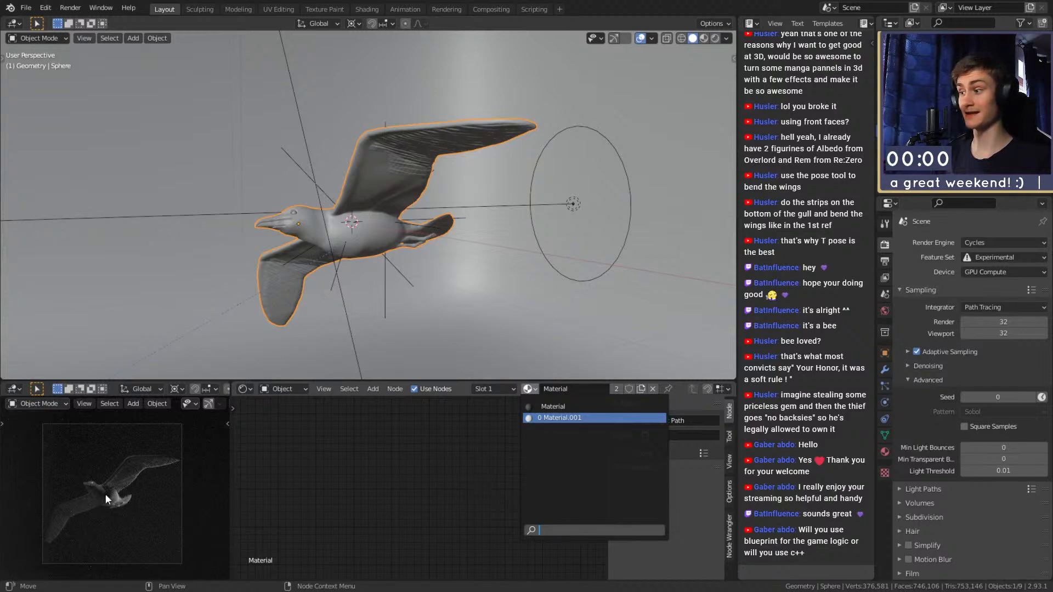
pyautogui.press('Return')
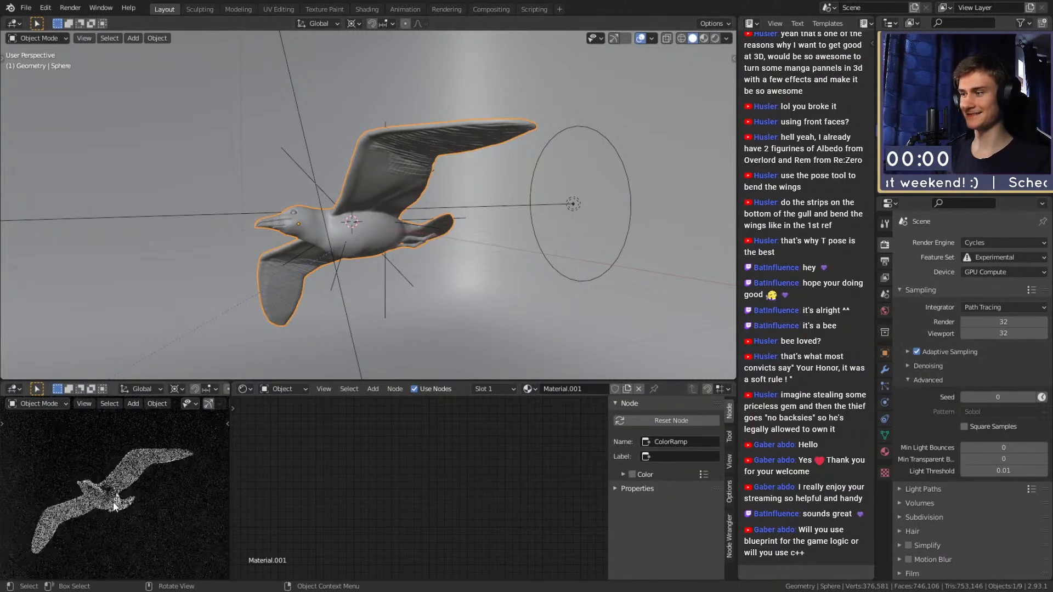
pyautogui.scroll(5, 57, 495)
pyautogui.scroll(4, 100, 486)
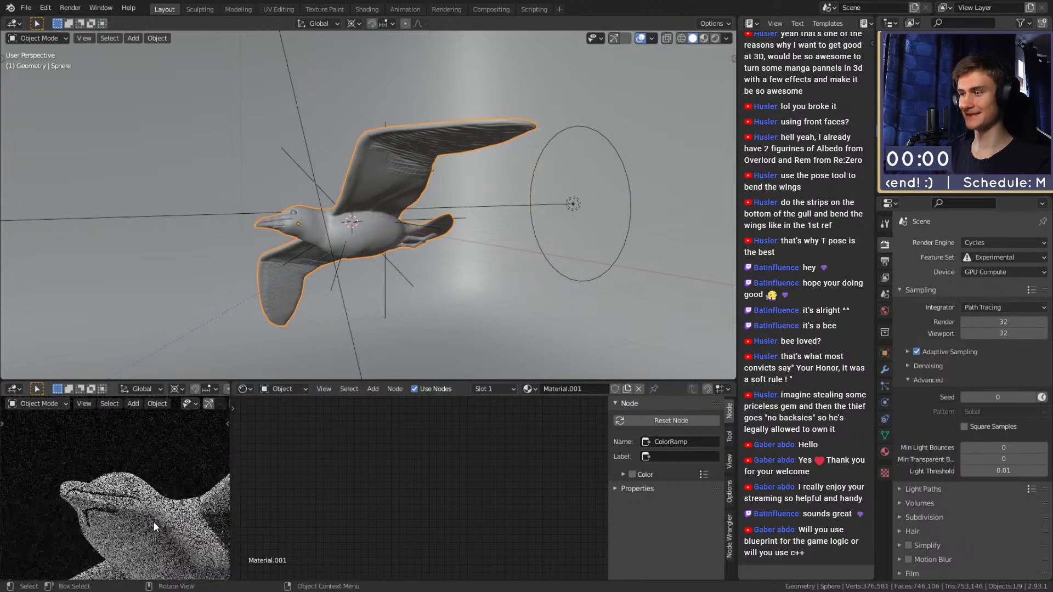
pyautogui.scroll(2, 130, 508)
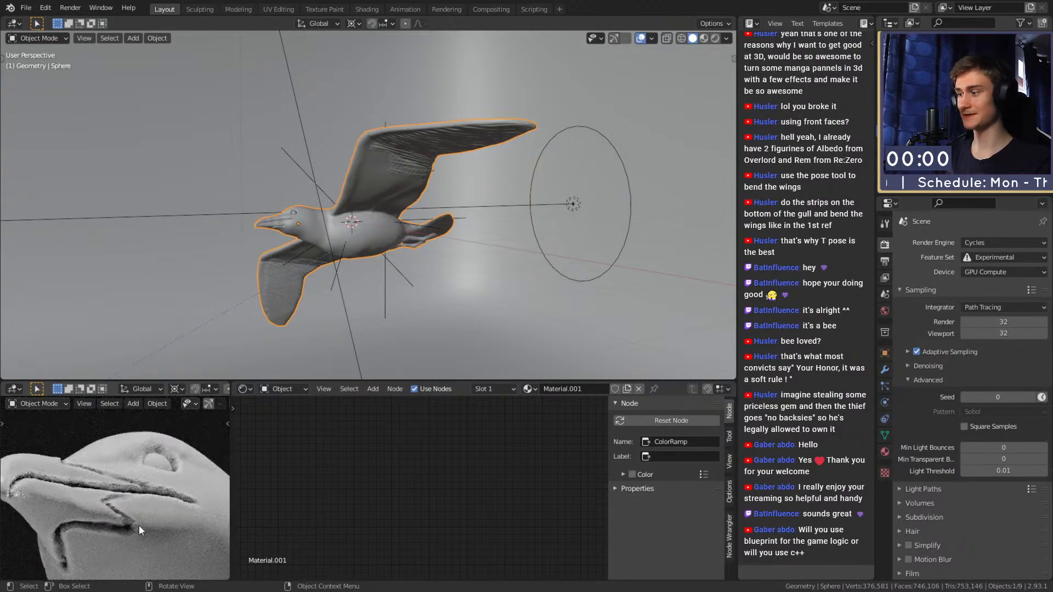
# Try unlinking the ColorRamp from the Principled BSDF's Base Color, and reconnect its Color output.
pyautogui.click(420, 258)
pyautogui.click(420, 253)
pyautogui.scroll(-3, 419, 438)
pyautogui.scroll(8, 417, 479)
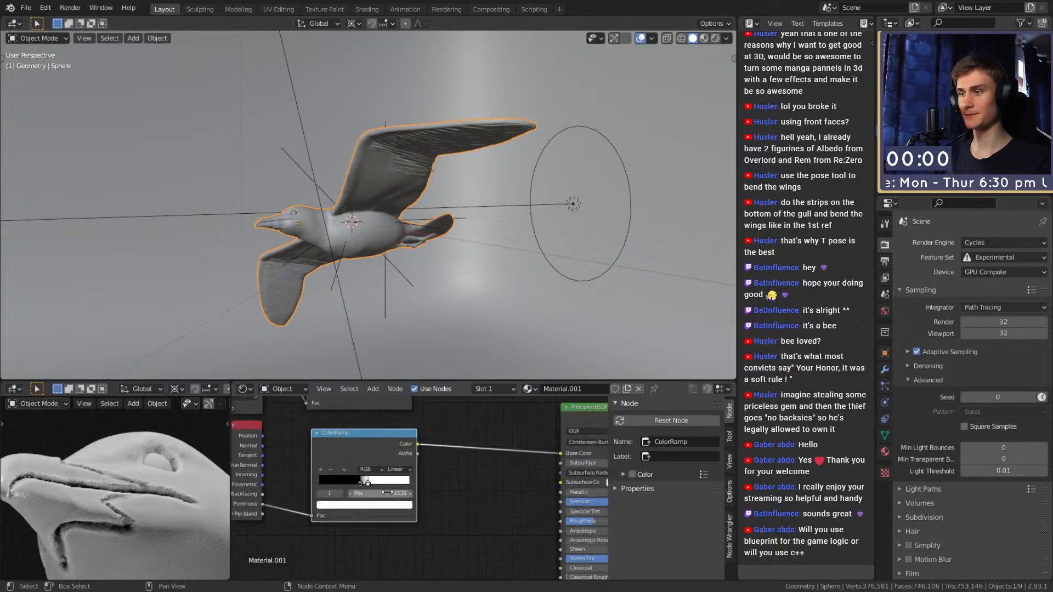
pyautogui.scroll(1, 421, 492)
pyautogui.moveTo(430, 533); pyautogui.dragTo(307, 473, button='middle')
pyautogui.scroll(-5, 380, 449)
pyautogui.moveTo(585, 459); pyautogui.dragTo(456, 468, button='middle')
pyautogui.moveTo(438, 445); pyautogui.dragTo(410, 444)
pyautogui.moveTo(335, 457); pyautogui.dragTo(394, 460, button='middle')
pyautogui.moveTo(365, 440); pyautogui.dragTo(497, 450)
# Return the rendered preview to the camera view and check the whole seagull within the frame.
pyautogui.scroll(-4, 116, 515)
pyautogui.moveTo(184, 519); pyautogui.dragTo(127, 497, button='middle')
pyautogui.scroll(-3, 148, 479)
pyautogui.press('KP_0')
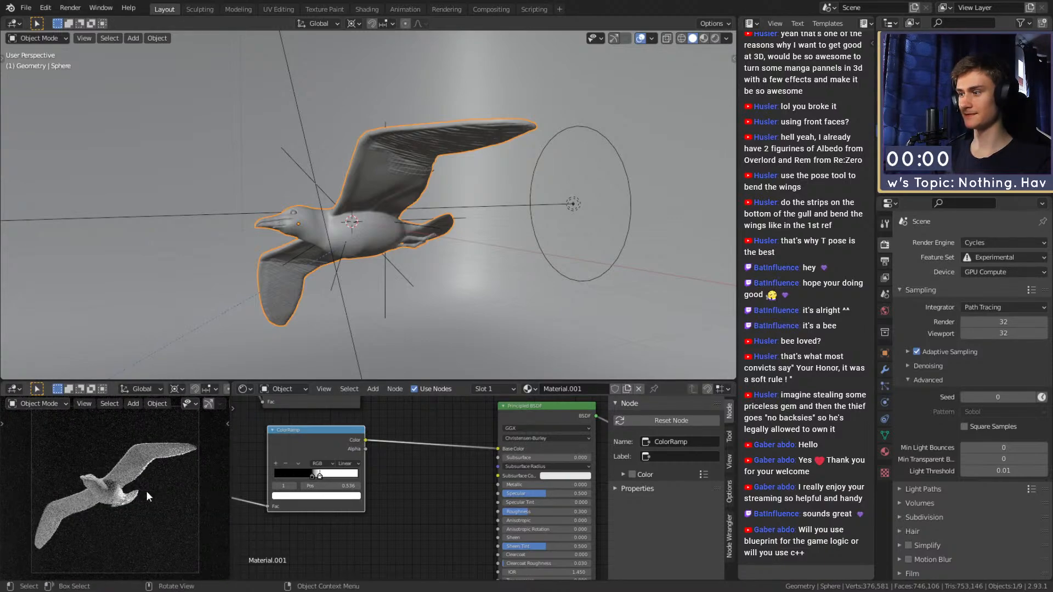
pyautogui.scroll(-7, 408, 220)
pyautogui.scroll(-5, 112, 532)
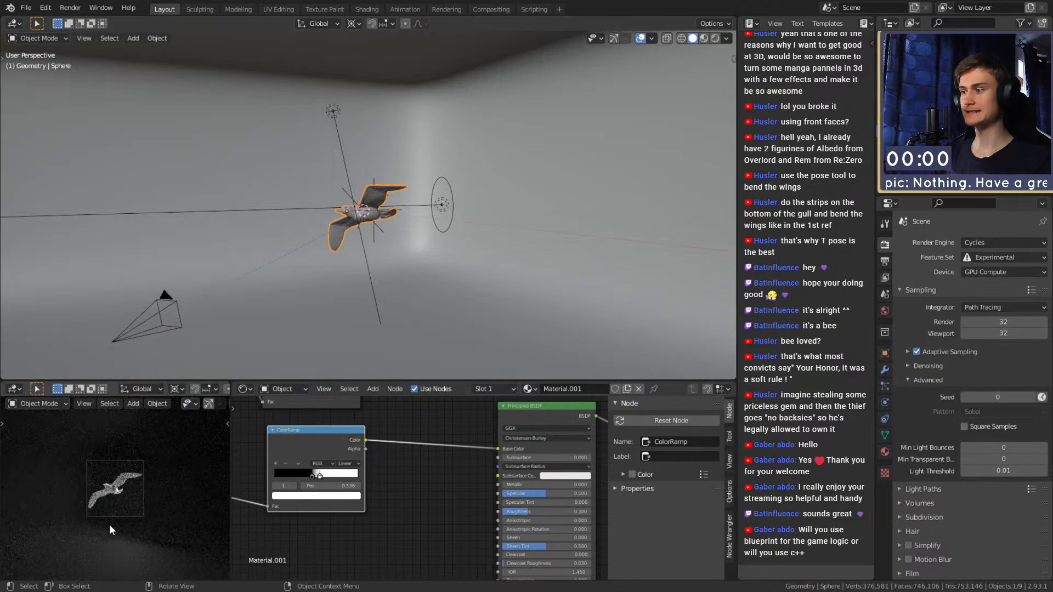
pyautogui.scroll(4, 110, 524)
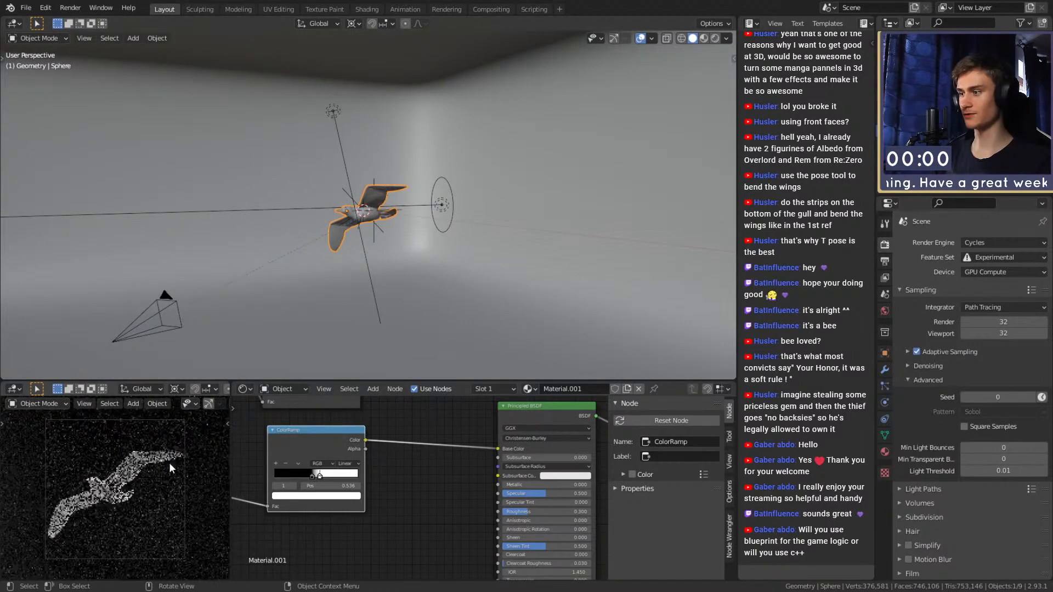
# Examine the seagull in the studio setup and the ColorRamp nodes feeding its material.
pyautogui.moveTo(490, 278); pyautogui.dragTo(413, 264, button='middle')
pyautogui.scroll(3, 477, 270)
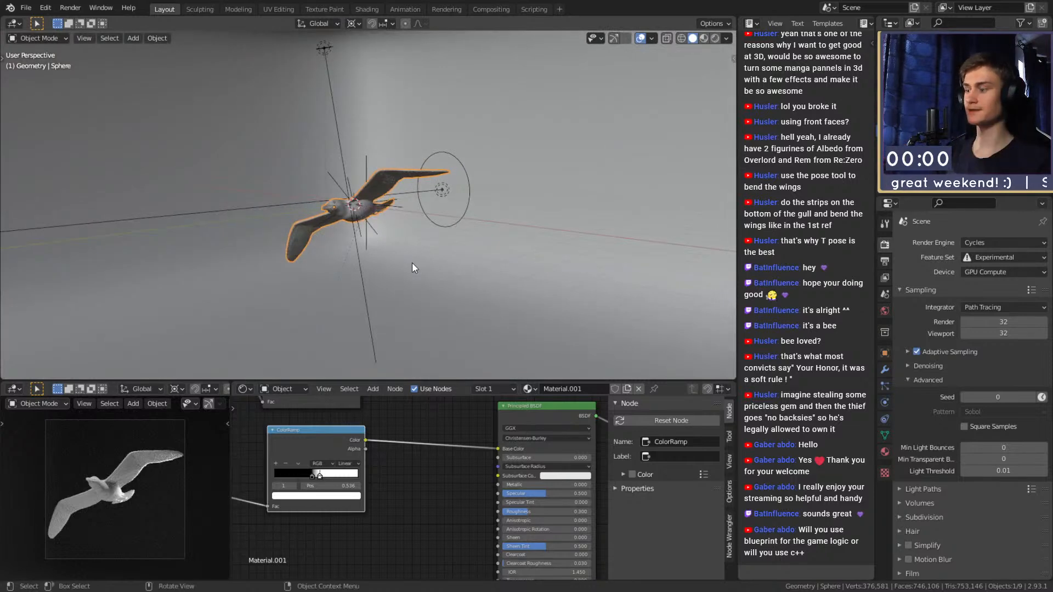
pyautogui.scroll(-2, 444, 487)
pyautogui.moveTo(427, 466); pyautogui.dragTo(419, 509, button='middle')
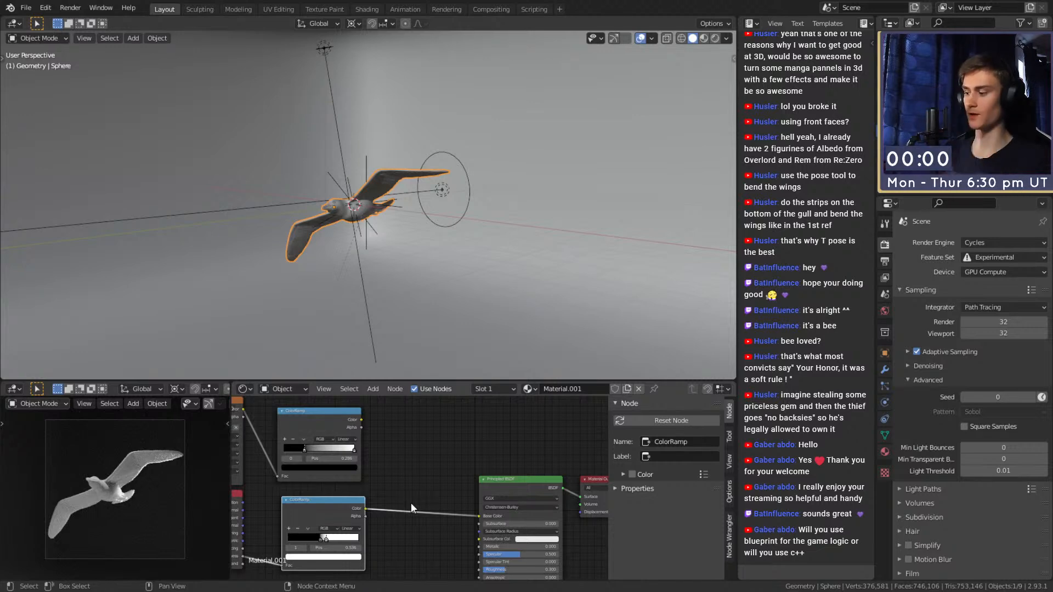
pyautogui.moveTo(393, 258); pyautogui.dragTo(413, 268, button='middle')
pyautogui.scroll(2, 413, 268)
pyautogui.scroll(-1, 417, 455)
pyautogui.moveTo(415, 477); pyautogui.dragTo(453, 479, button='middle')
pyautogui.scroll(2, 453, 479)
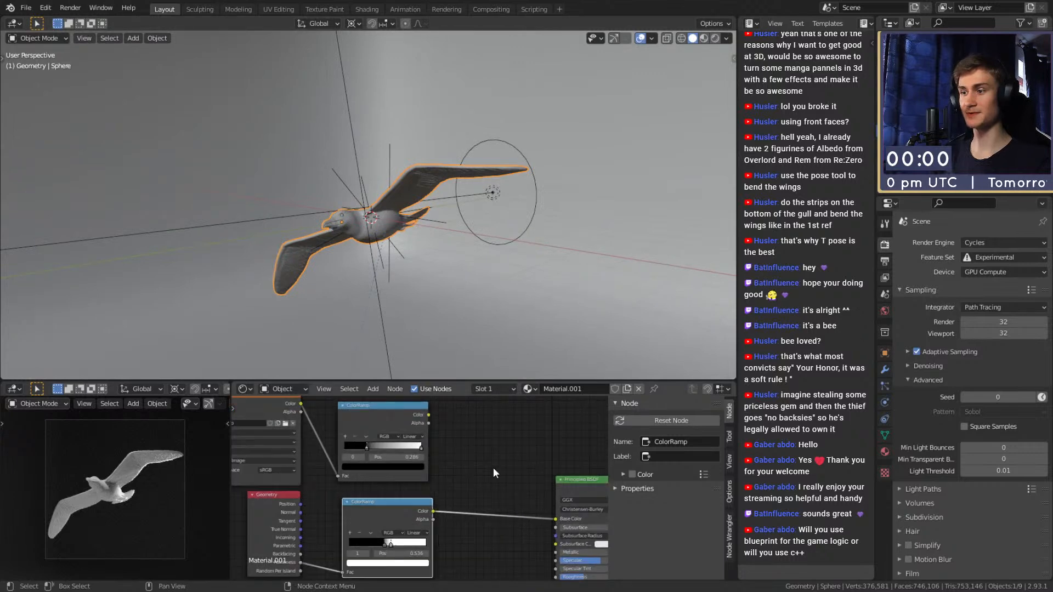
# Set the render resolution percentage to 50% and save the file.
pyautogui.click(885, 262)
pyautogui.click(995, 280)
pyautogui.write('50')
pyautogui.press('Return')
pyautogui.click(26, 8)
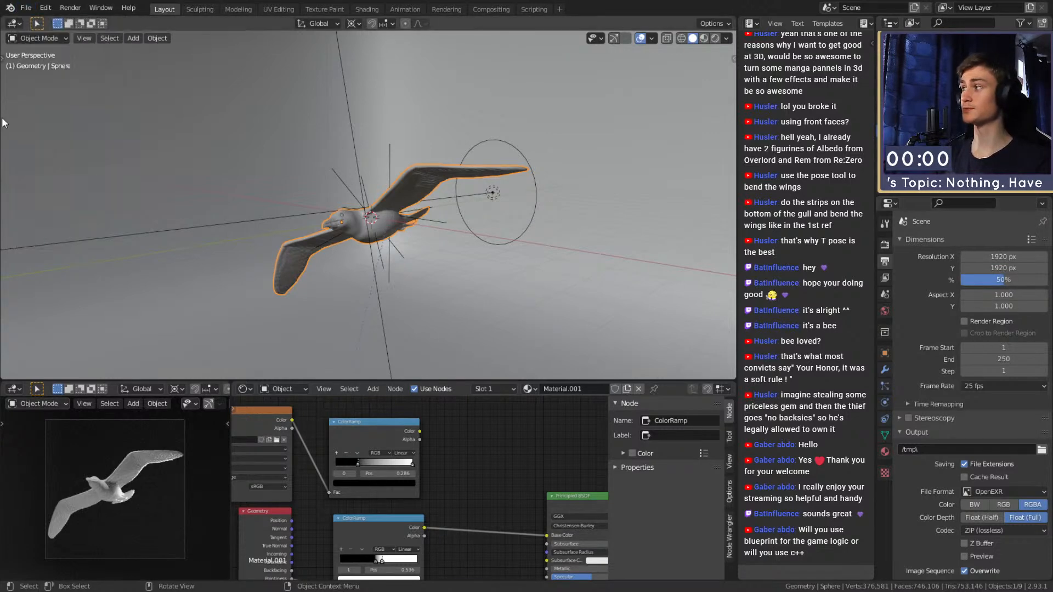
# Keep the Cycles render samples at 32 and save the file again.
pyautogui.click(885, 245)
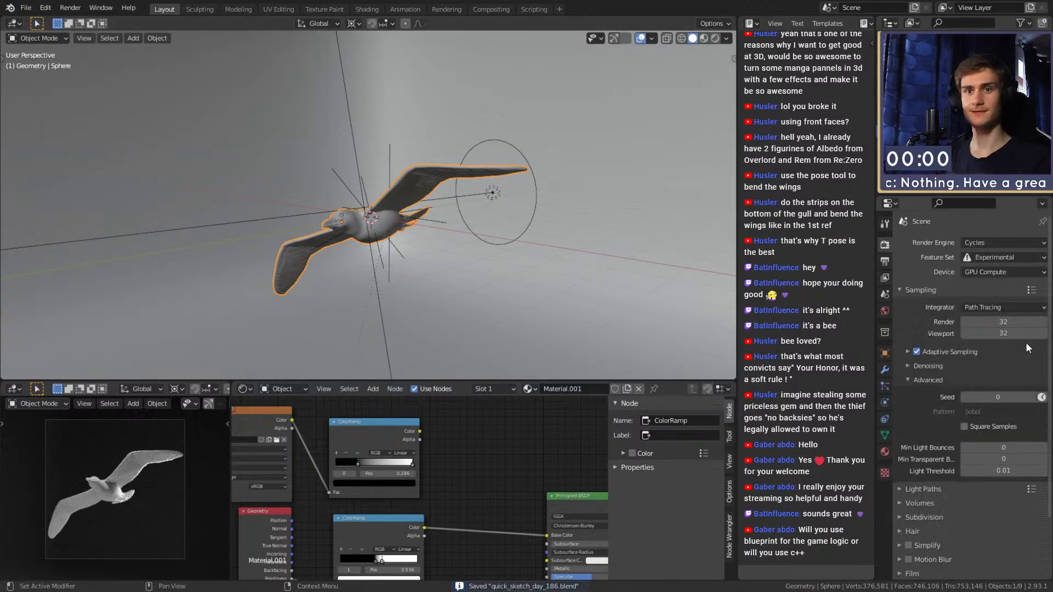
pyautogui.click(1002, 322)
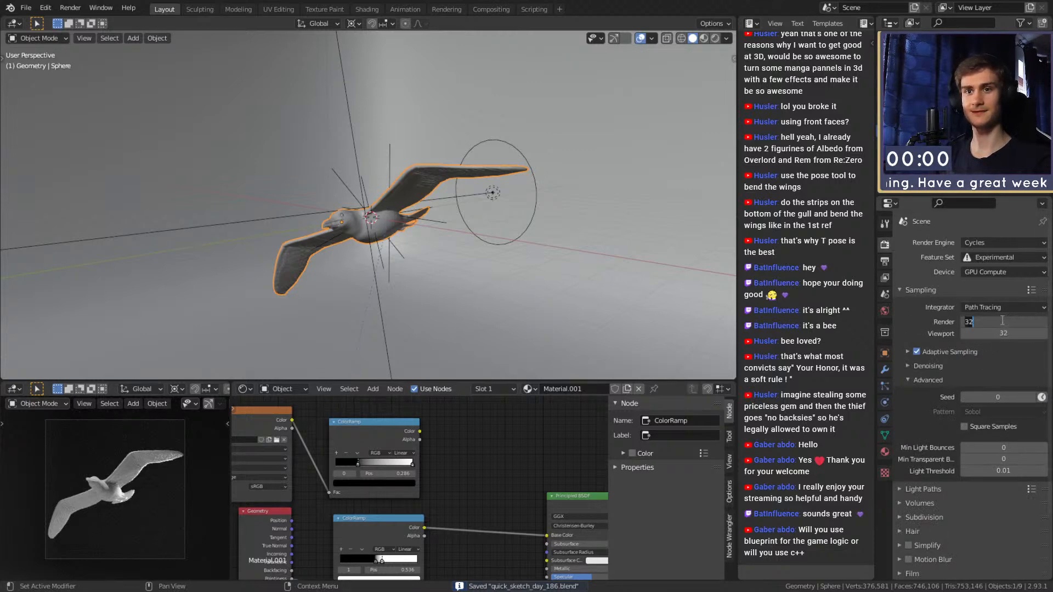
pyautogui.press('Return')
pyautogui.click(26, 8)
pyautogui.click(45, 87)
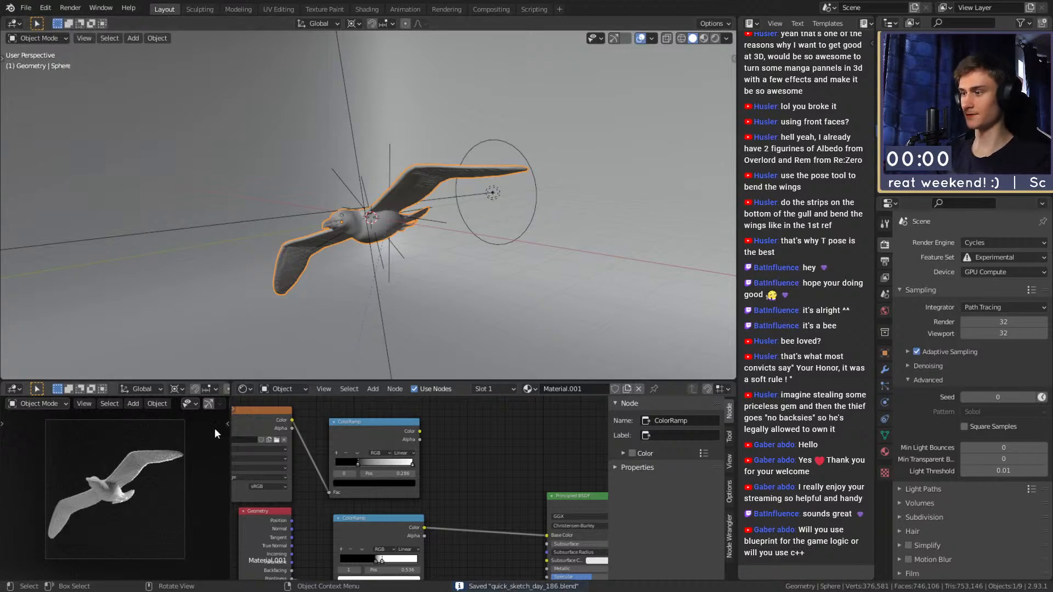
# Render the frame with the Render Result displayed in the preview area, and return that area to the rendered preview.
pyautogui.hotkey('shift', 'F10')
pyautogui.click(135, 389)
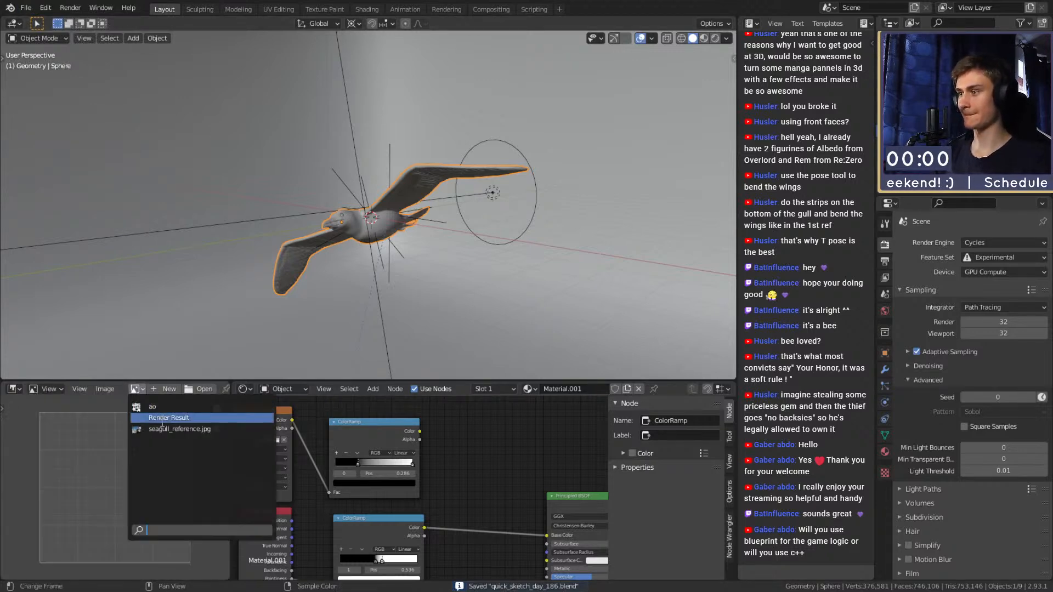
pyautogui.click(162, 418)
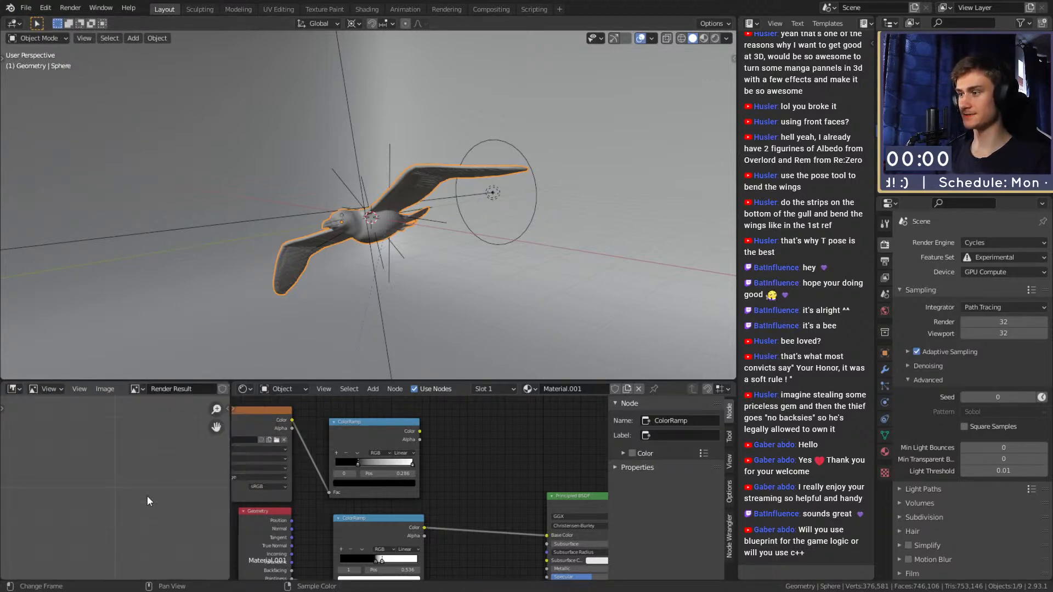
pyautogui.press('F12')
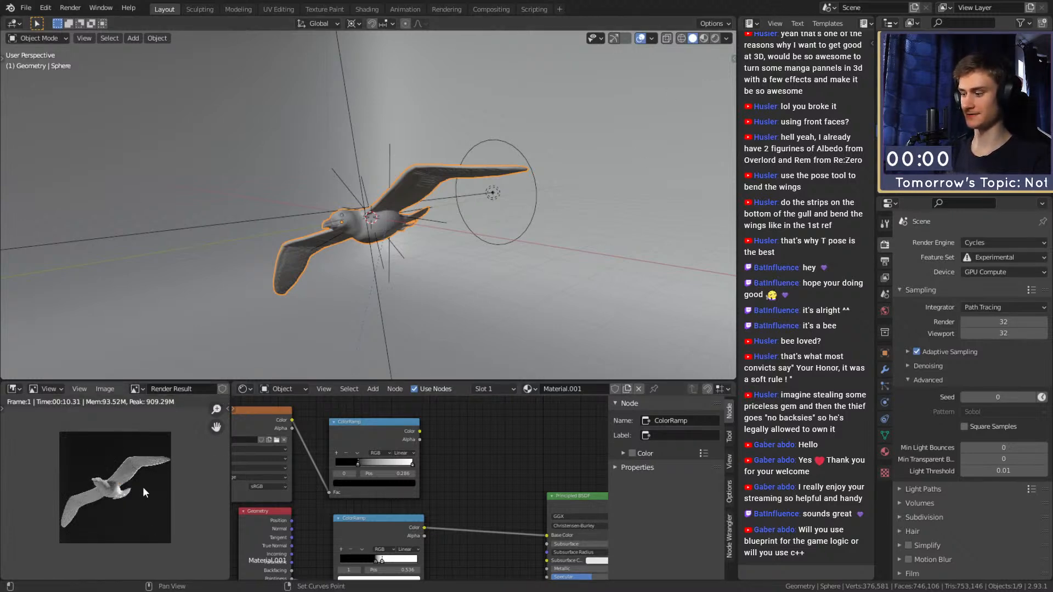
pyautogui.press('Escape')
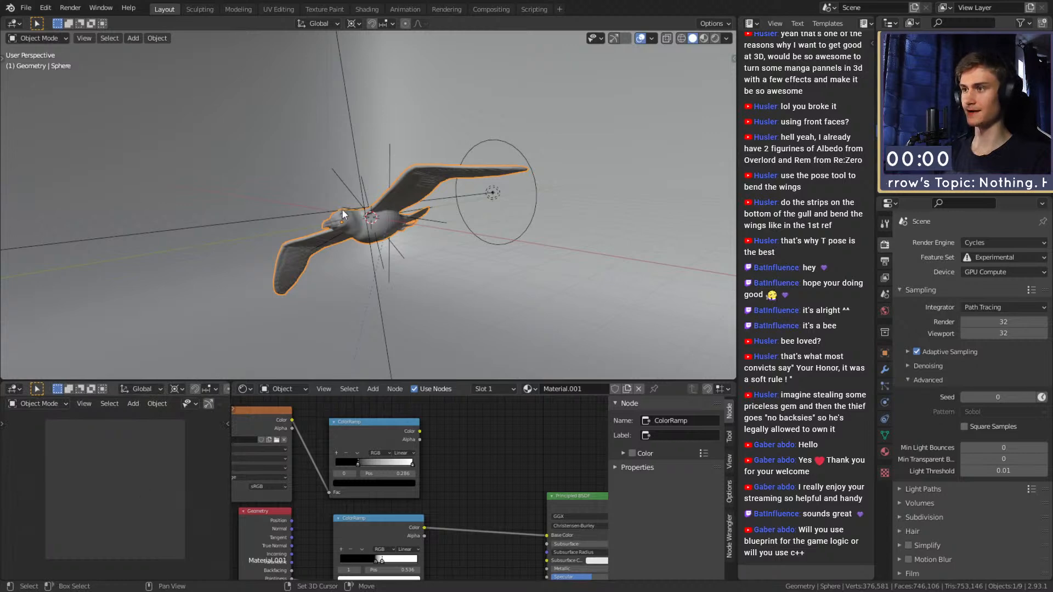
# Select the seagull's eye nearest the view and give it a new material.
pyautogui.scroll(5, 312, 249)
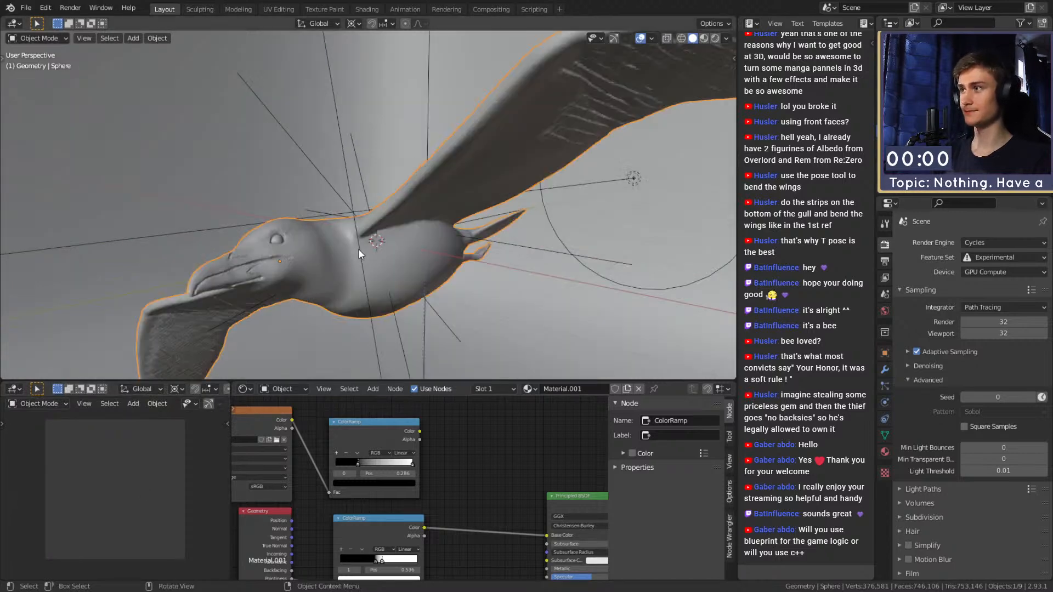
pyautogui.keyDown('shift'); pyautogui.moveTo(337, 258); pyautogui.dragTo(366, 246, button='middle'); pyautogui.keyUp('shift')
pyautogui.scroll(2, 391, 226)
pyautogui.click(307, 262)
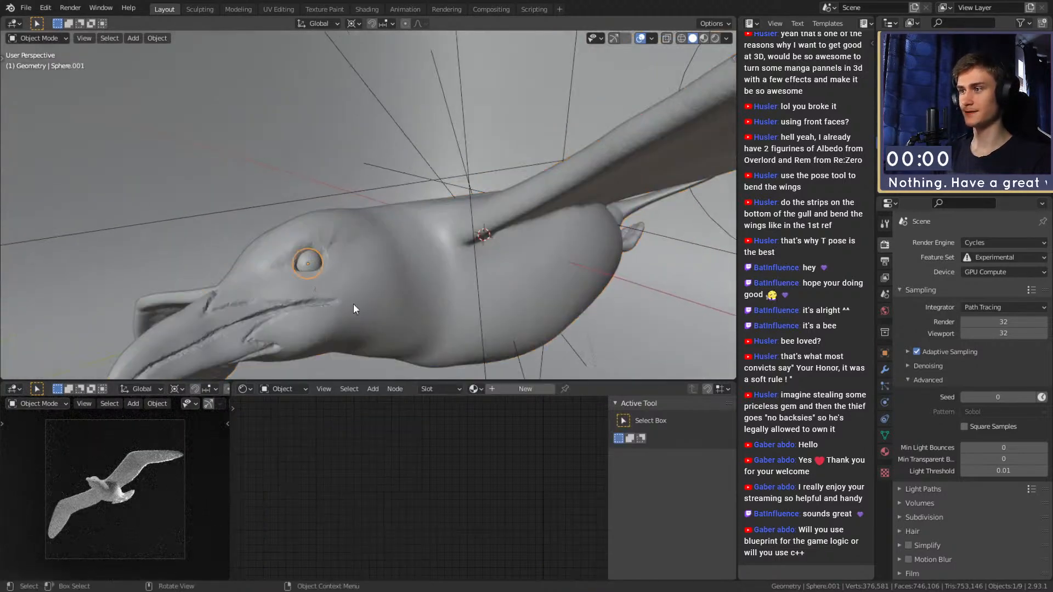
pyautogui.press('Home')
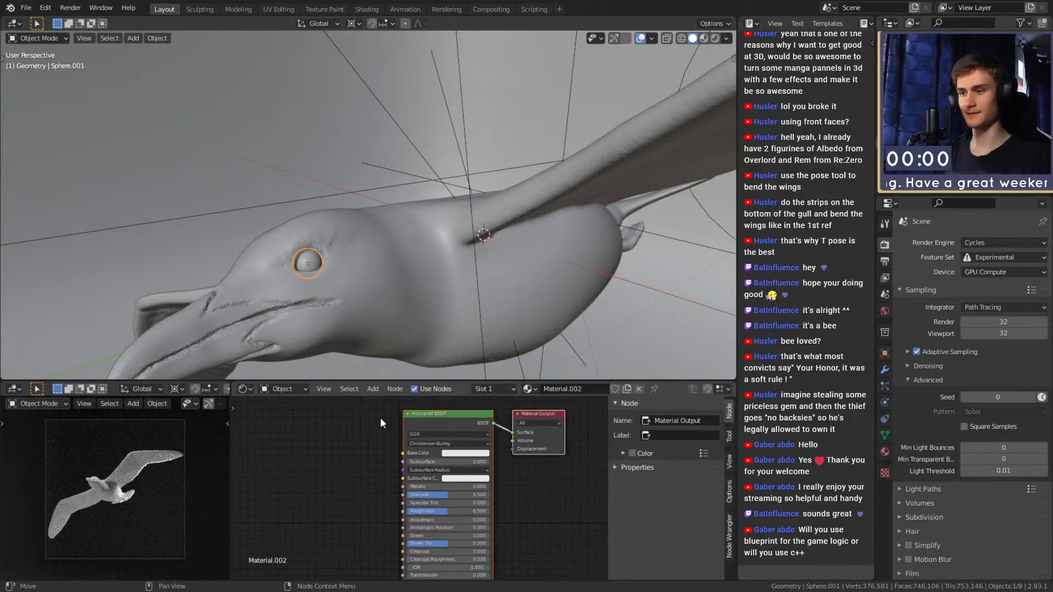
# Set the eye material's Base Color to black and its Roughness to 0.
pyautogui.click(460, 455)
pyautogui.moveTo(507, 369); pyautogui.dragTo(506, 397)
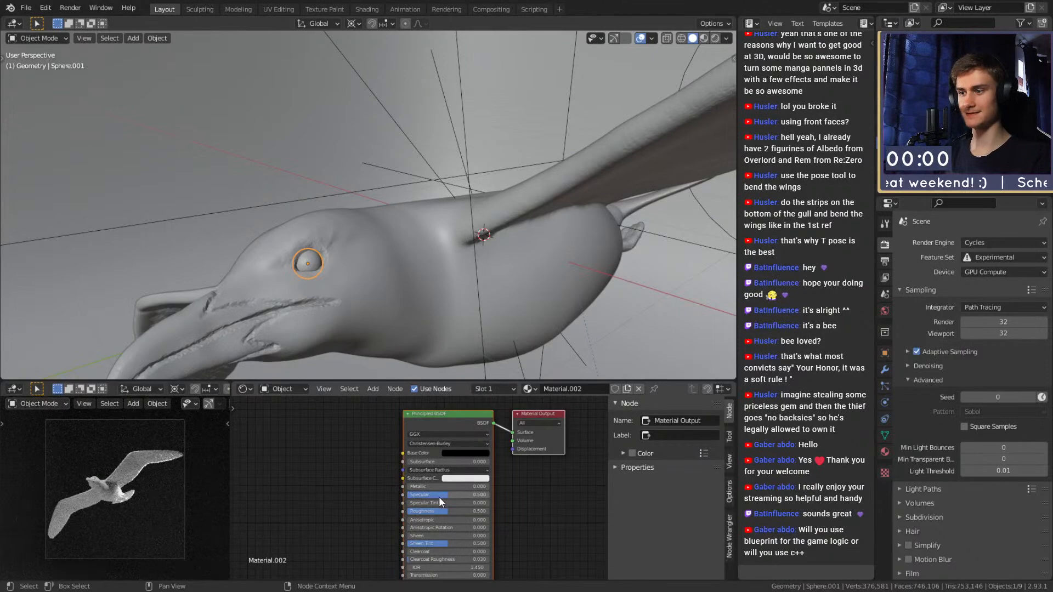
pyautogui.moveTo(444, 511); pyautogui.dragTo(407, 513)
# Check the glossy eye in the rendered preview and assign Material.002 to the seagull's other eye.
pyautogui.moveTo(367, 279); pyautogui.dragTo(368, 247, button='middle')
pyautogui.scroll(4, 67, 470)
pyautogui.moveTo(67, 465); pyautogui.dragTo(133, 489, button='middle')
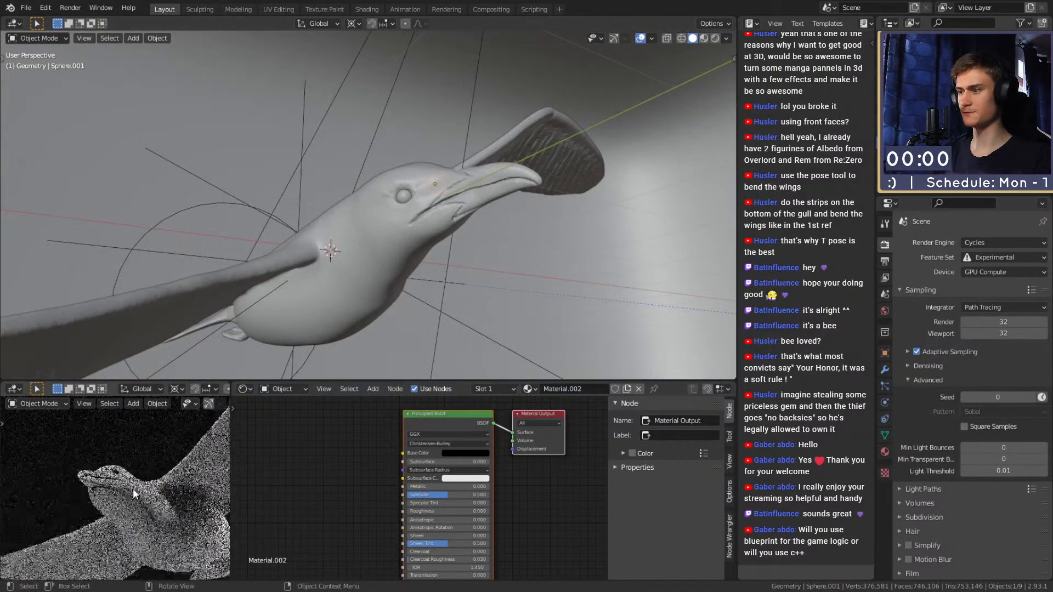
pyautogui.scroll(4, 133, 489)
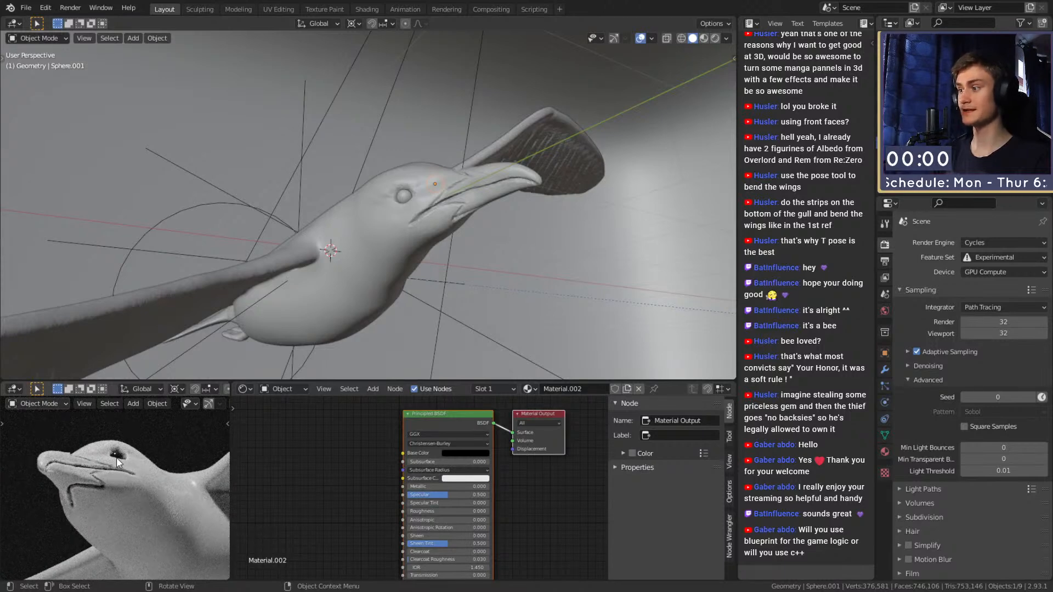
pyautogui.scroll(5, 418, 223)
pyautogui.click(363, 255)
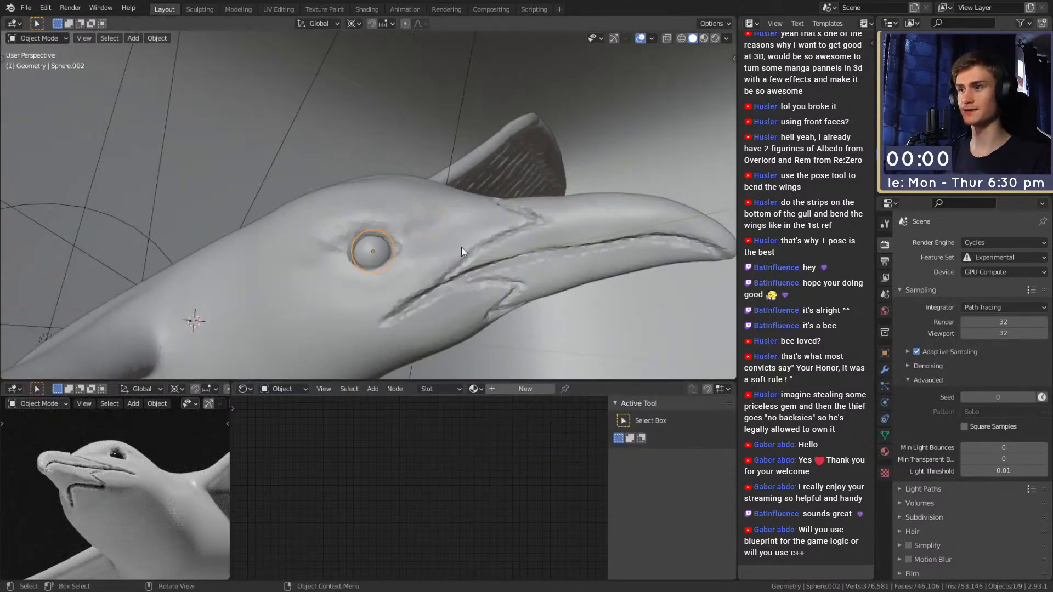
pyautogui.click(475, 389)
pyautogui.click(500, 430)
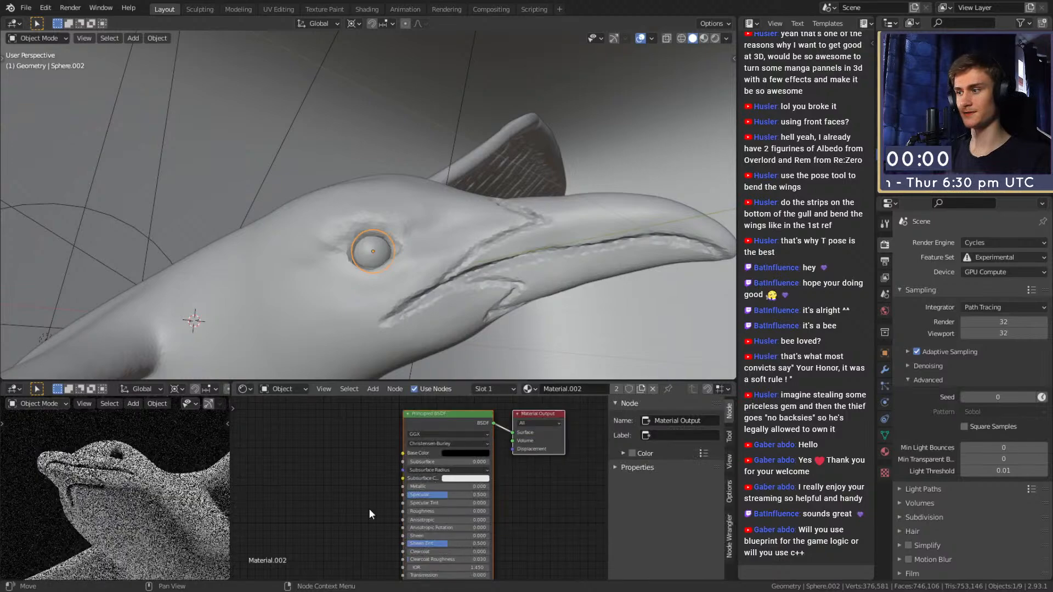
# Save the file and bring the whole seagull back within the rendered preview.
pyautogui.scroll(-9, 459, 265)
pyautogui.scroll(-4, 356, 313)
pyautogui.moveTo(485, 262); pyautogui.dragTo(421, 266, button='middle')
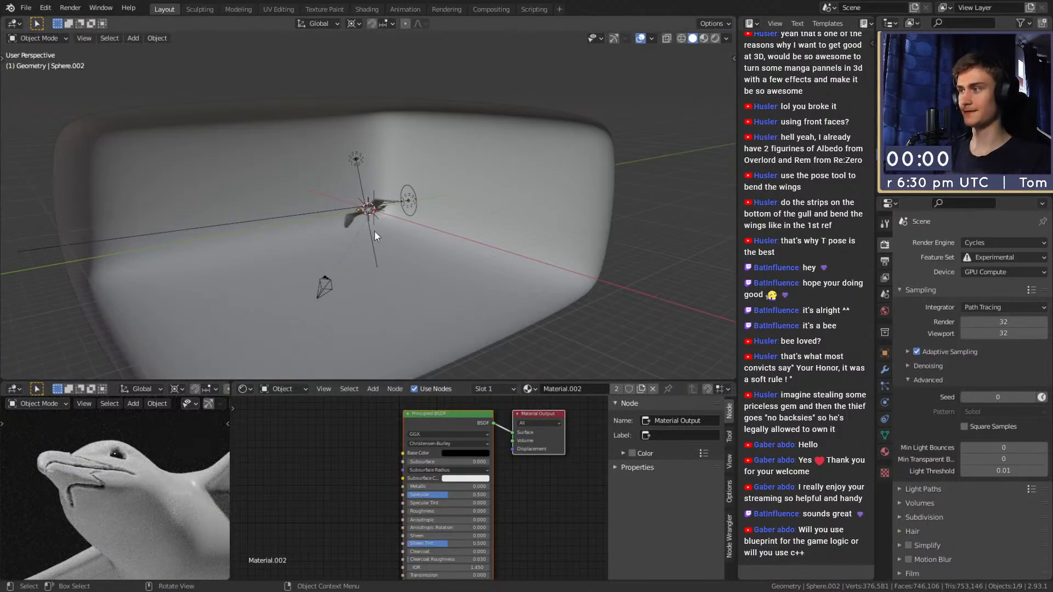
pyautogui.click(26, 8)
pyautogui.click(44, 85)
pyautogui.scroll(-4, 118, 492)
pyautogui.scroll(-2, 130, 495)
pyautogui.scroll(-4, 130, 496)
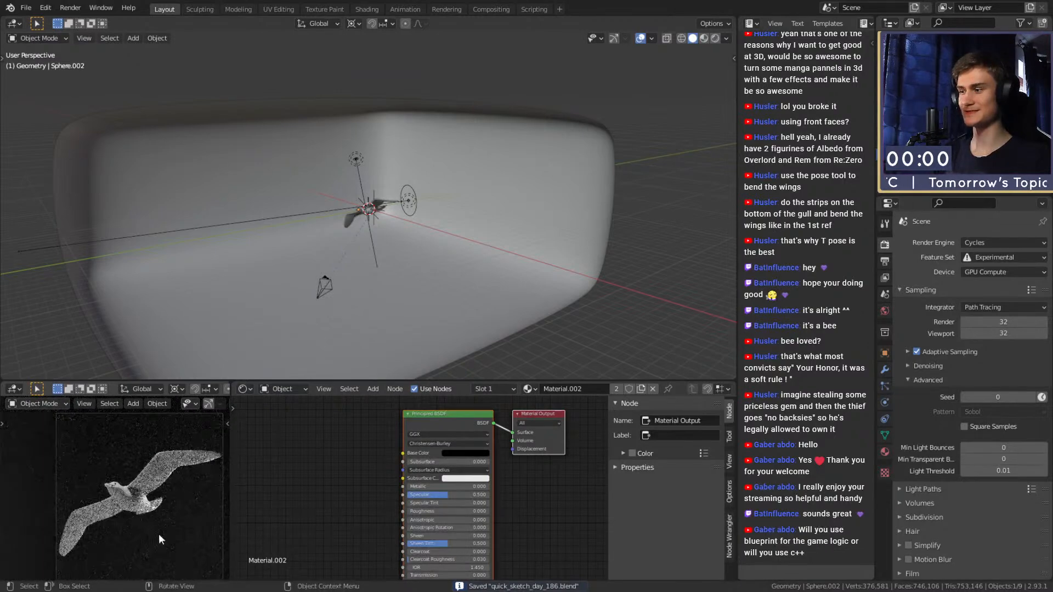
pyautogui.scroll(-2, 100, 446)
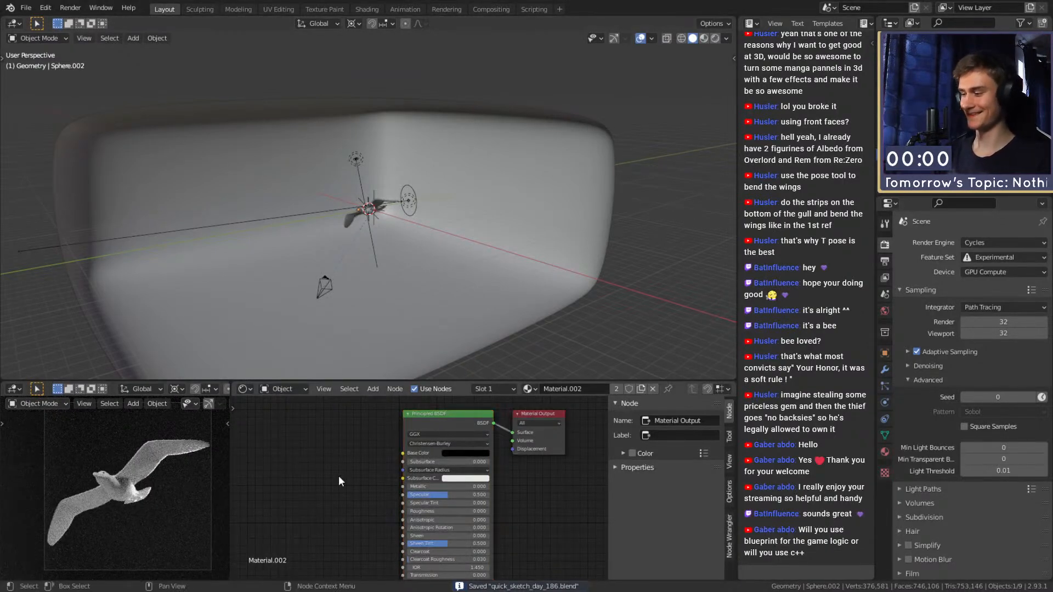
# Change the Shader Editor area into the Compositor and show the Render Result in place of the rendered preview.
pyautogui.hotkey('shift', 'F10')
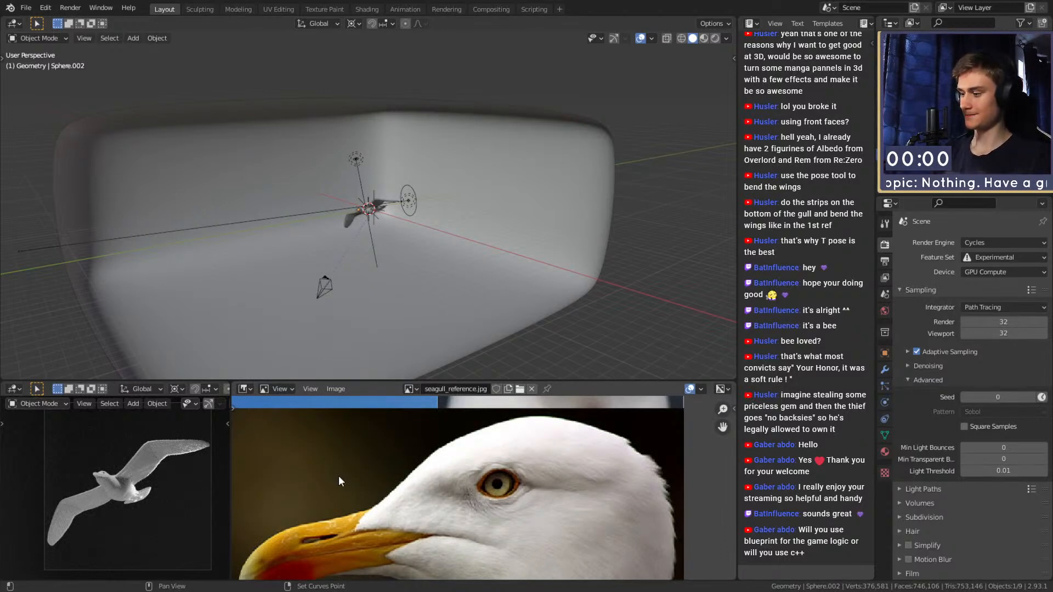
pyautogui.hotkey('shift', 'F3')
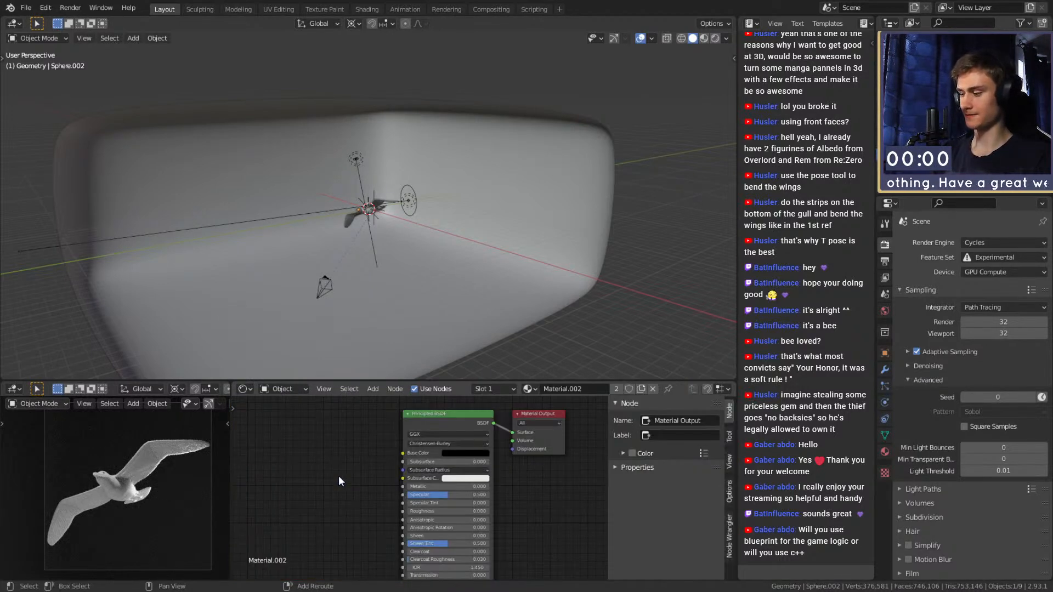
pyautogui.hotkey('shift', 'F10')
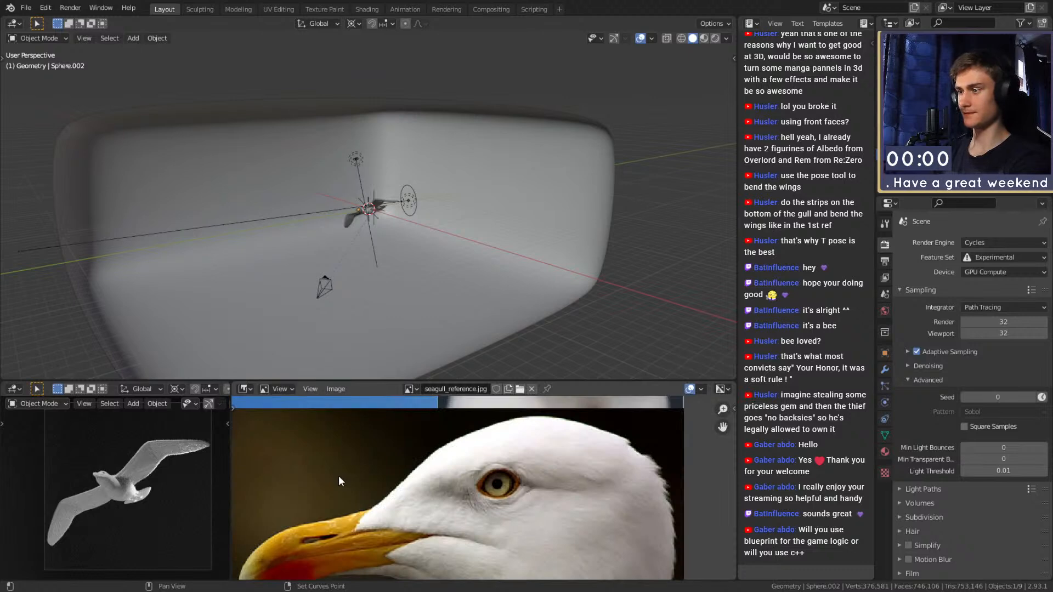
pyautogui.hotkey('shift', 'F3')
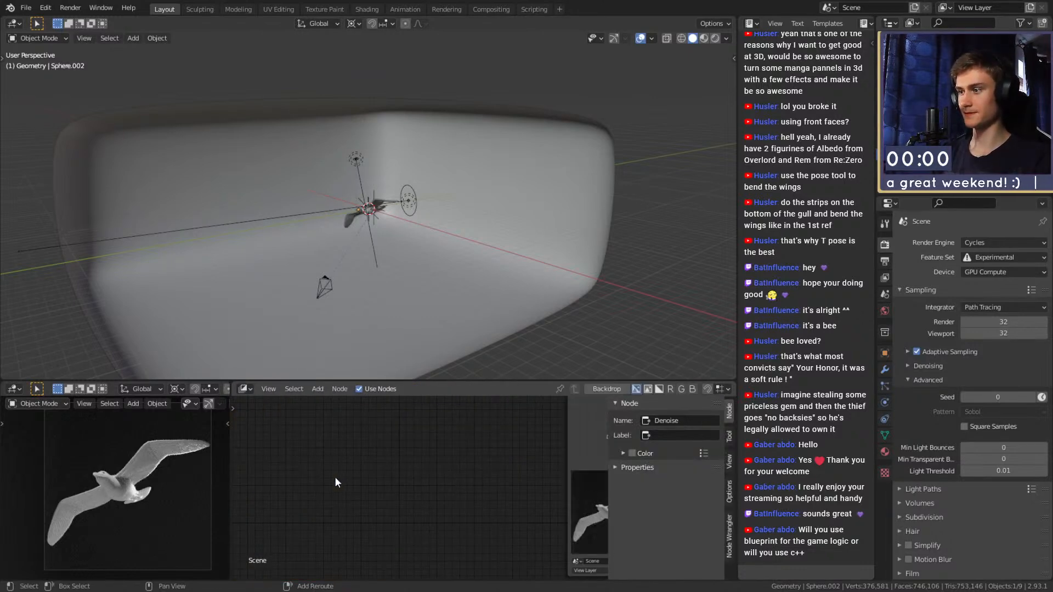
pyautogui.hotkey('shift', 'F10')
pyautogui.press('Home')
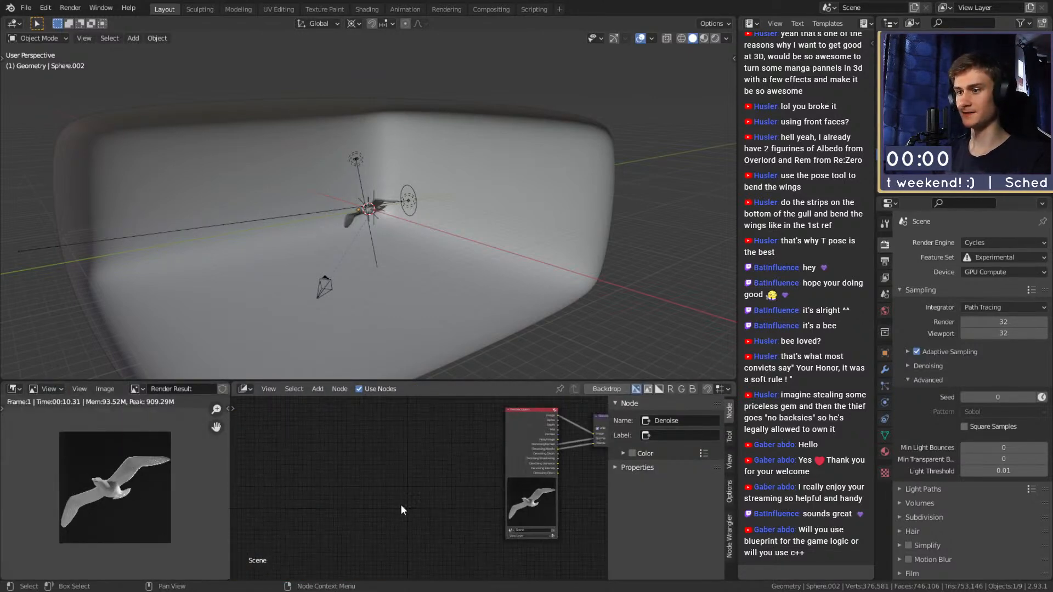
# Insert the Glare node between the Denoise and Composite nodes in the Compositor.
pyautogui.scroll(5, 453, 502)
pyautogui.moveTo(480, 460); pyautogui.dragTo(409, 502, button='middle')
pyautogui.moveTo(465, 484); pyautogui.dragTo(465, 399)
pyautogui.moveTo(506, 448); pyautogui.dragTo(472, 500, button='middle')
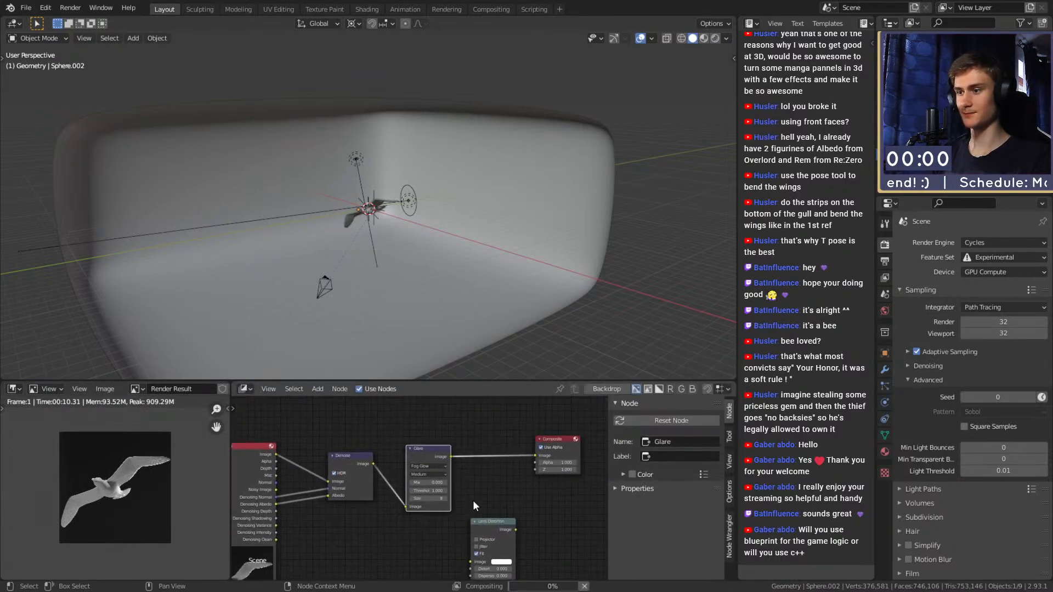
pyautogui.scroll(7, 433, 487)
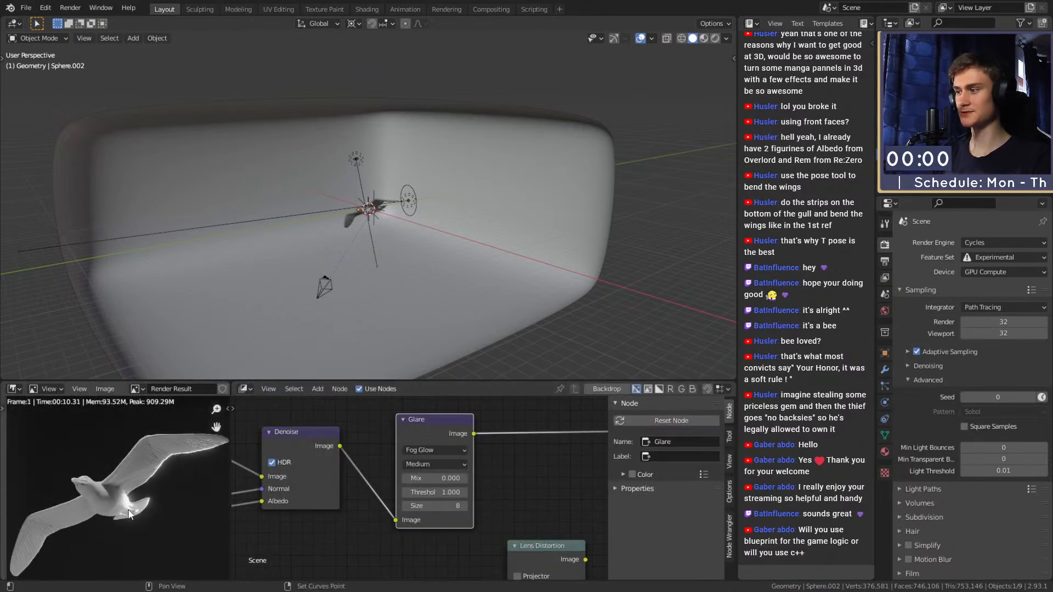
# Set the Glare node's Threshold to 2 and inspect the glow around the seagull's tail in the Render Result.
pyautogui.click(443, 493)
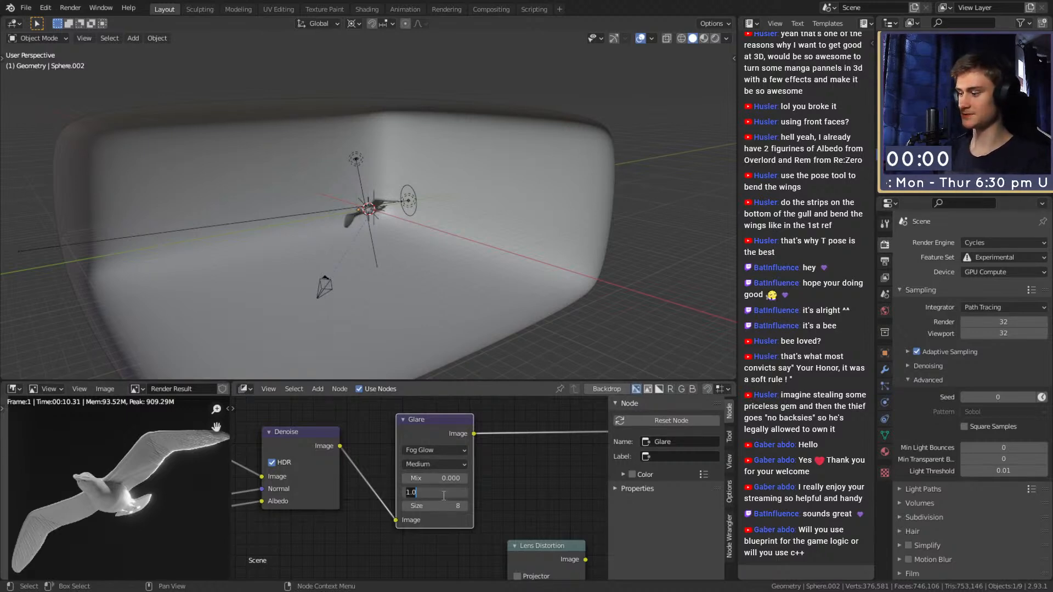
pyautogui.press('Return')
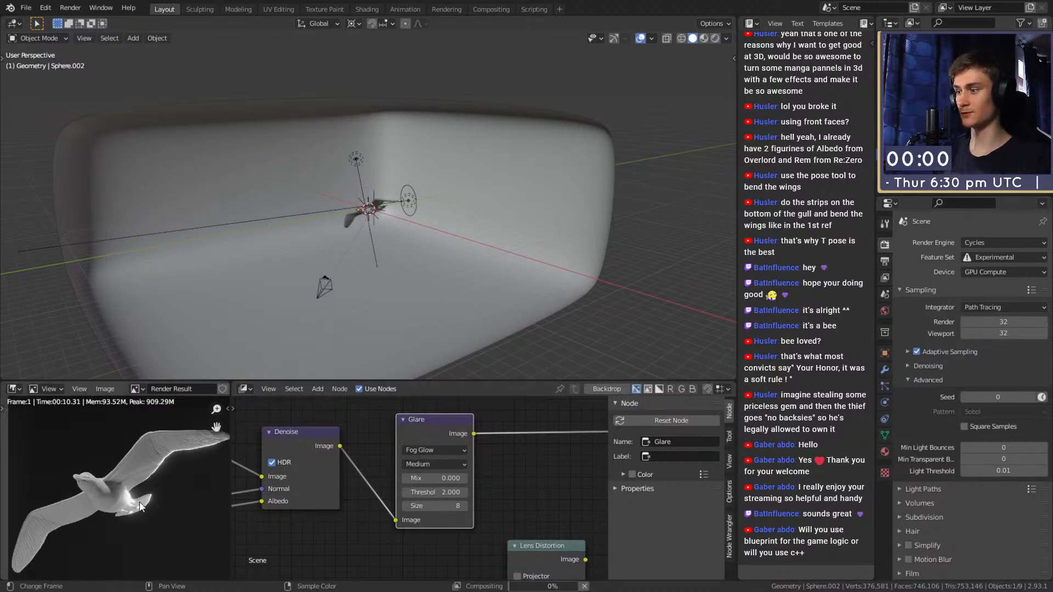
pyautogui.scroll(6, 142, 504)
pyautogui.scroll(-6, 143, 504)
pyautogui.scroll(6, 146, 489)
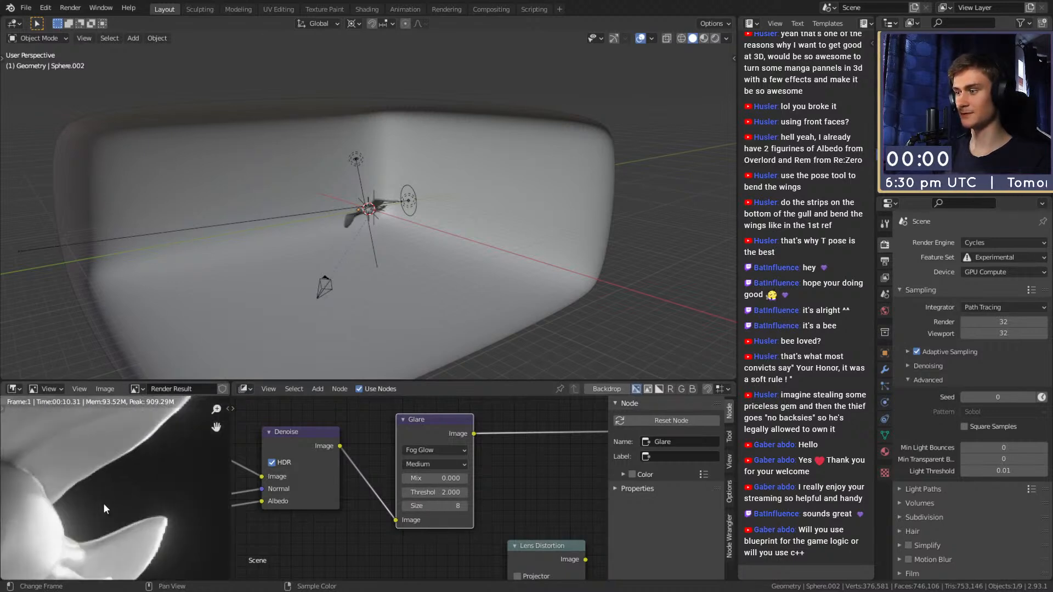
pyautogui.scroll(-3, 49, 507)
pyautogui.scroll(4, 117, 516)
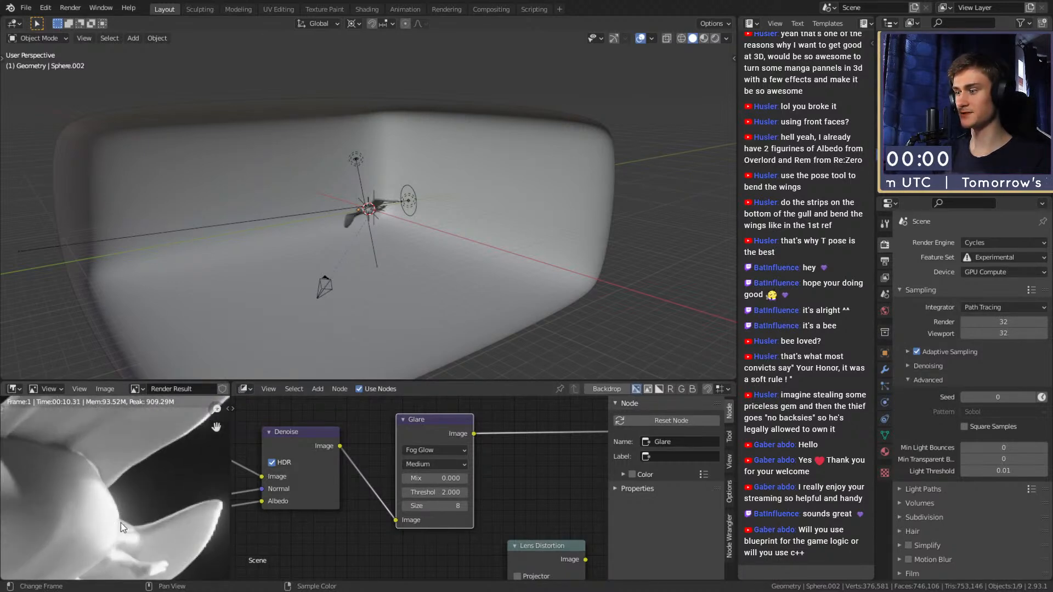
pyautogui.press('Home')
# Save the file and show the scene's output settings.
pyautogui.click(26, 8)
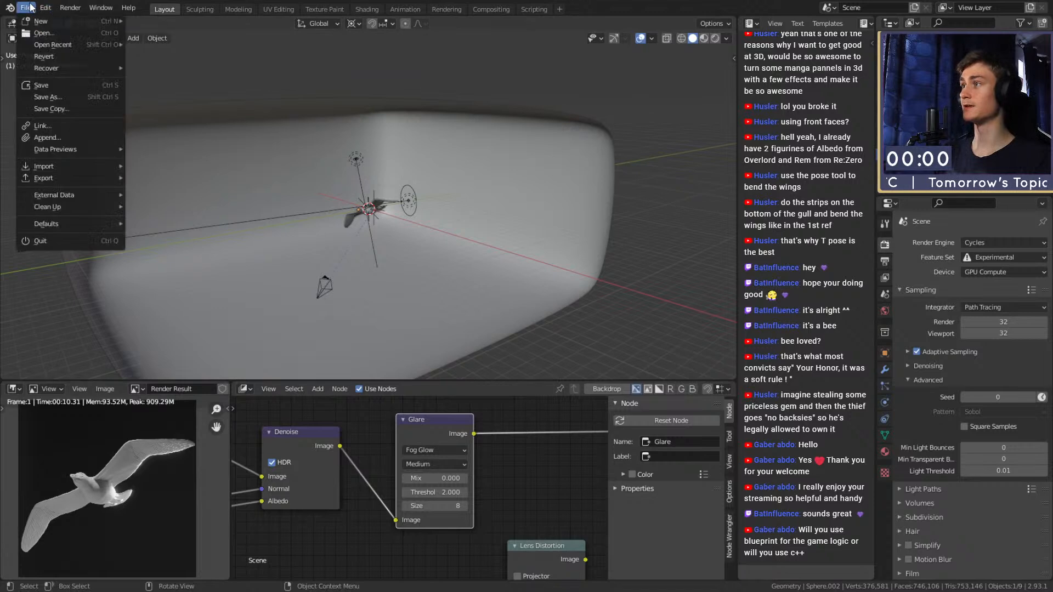
pyautogui.click(52, 88)
pyautogui.click(884, 263)
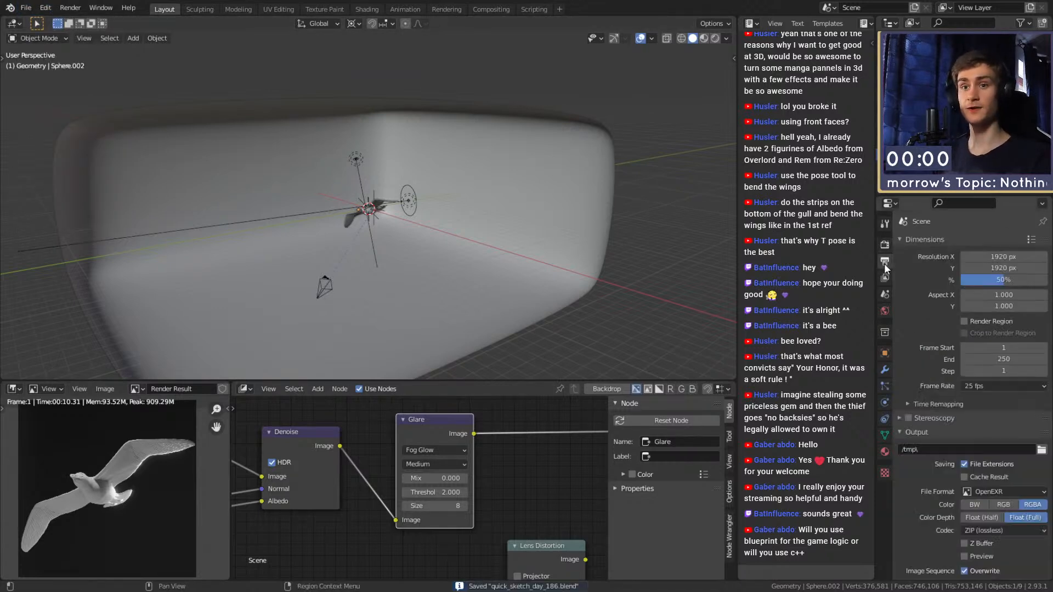
# Set the output resolution percentage to 100% and save the file.
pyautogui.moveTo(990, 282); pyautogui.dragTo(1047, 281)
pyautogui.click(33, 7)
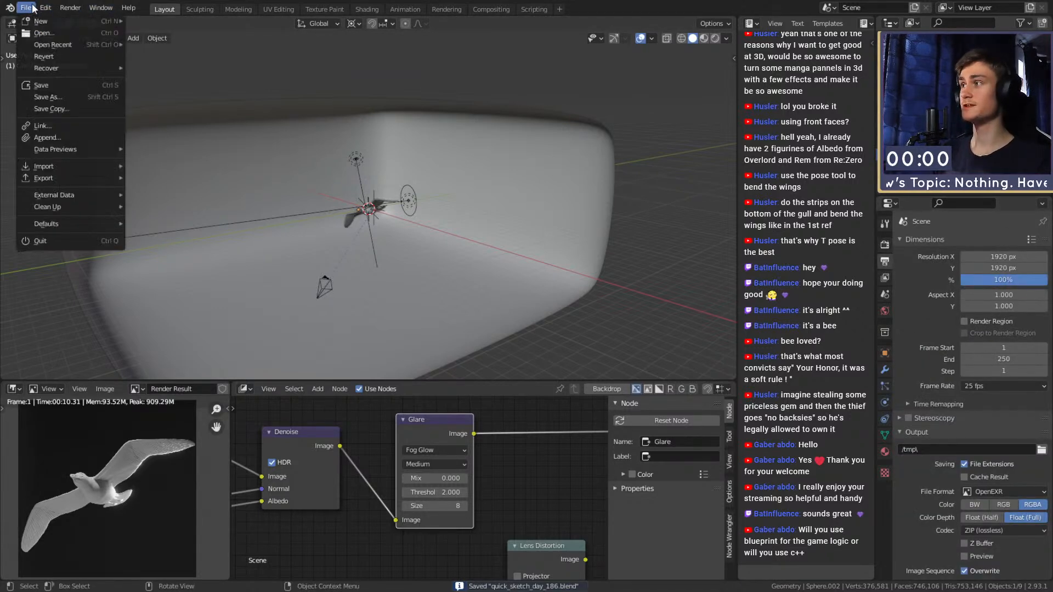
pyautogui.click(50, 86)
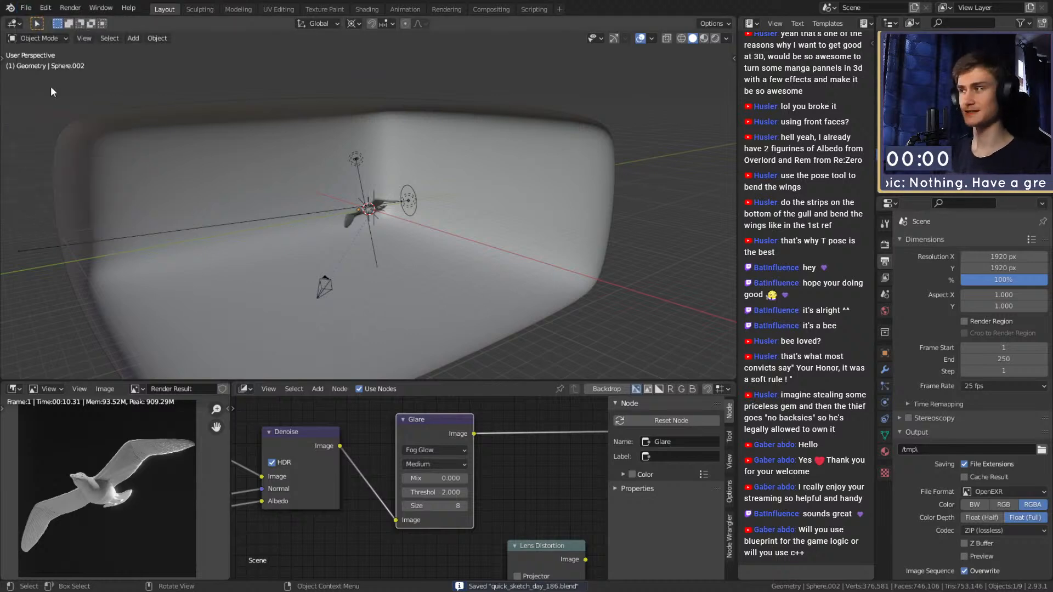
# Set the Cycles render sample count to 256.
pyautogui.click(885, 244)
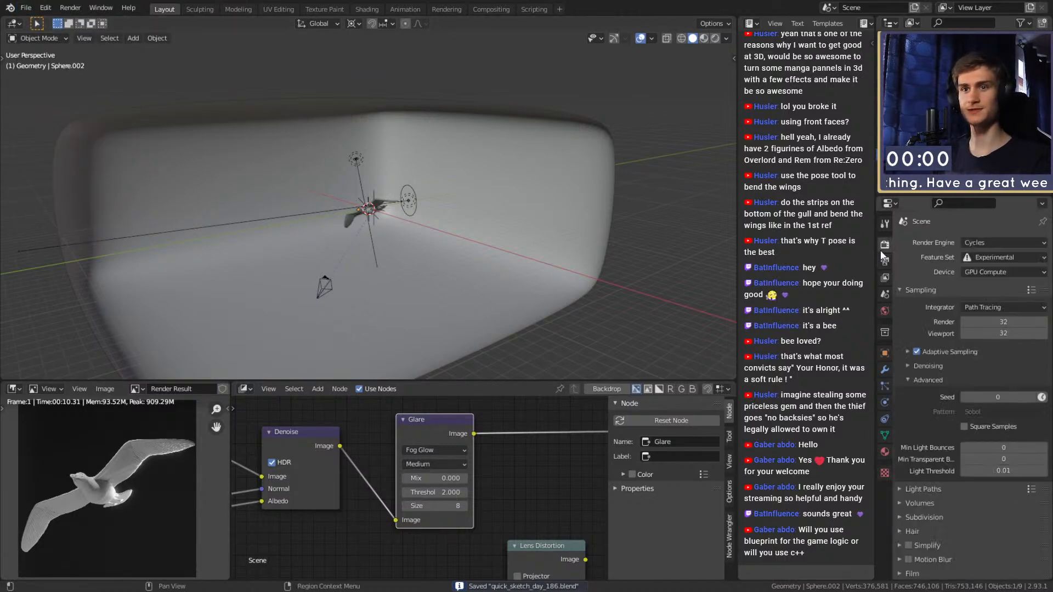
pyautogui.click(1006, 323)
pyautogui.write('256')
pyautogui.press('Return')
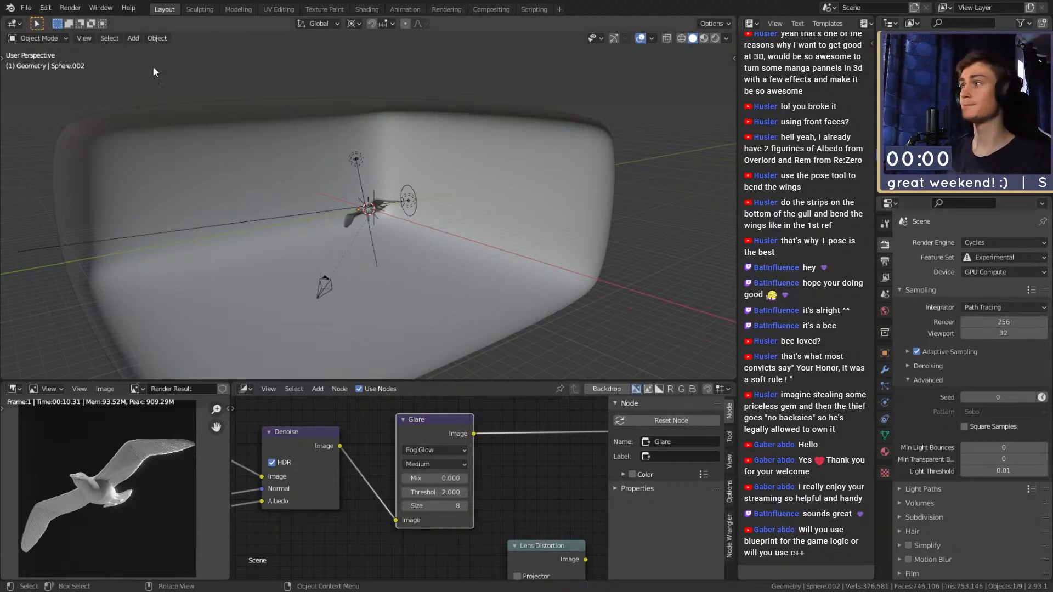
# Save the file and render the final still image.
pyautogui.click(26, 8)
pyautogui.click(41, 83)
pyautogui.click(71, 7)
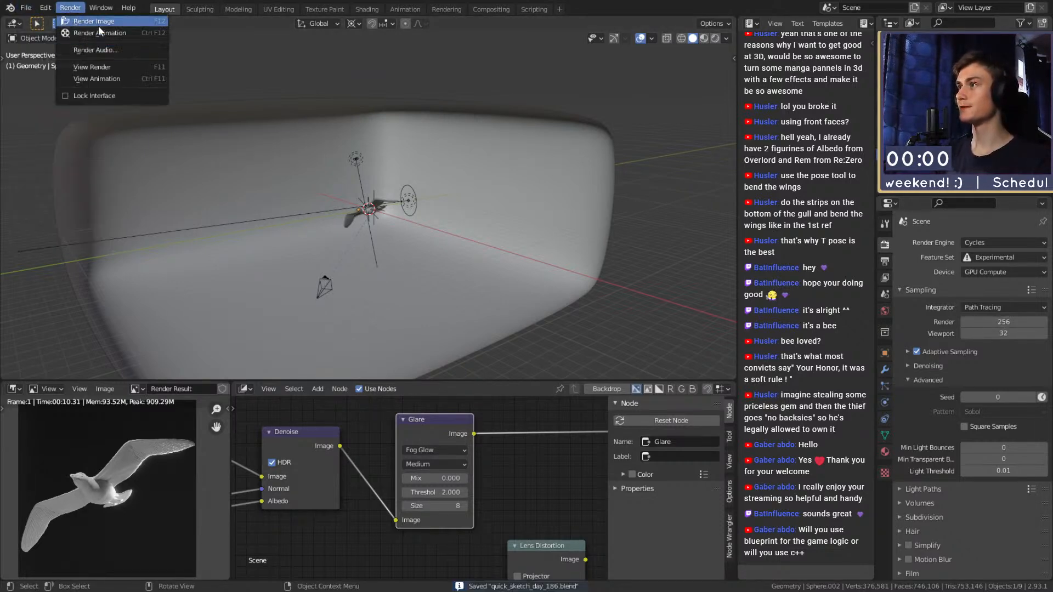
pyautogui.click(97, 25)
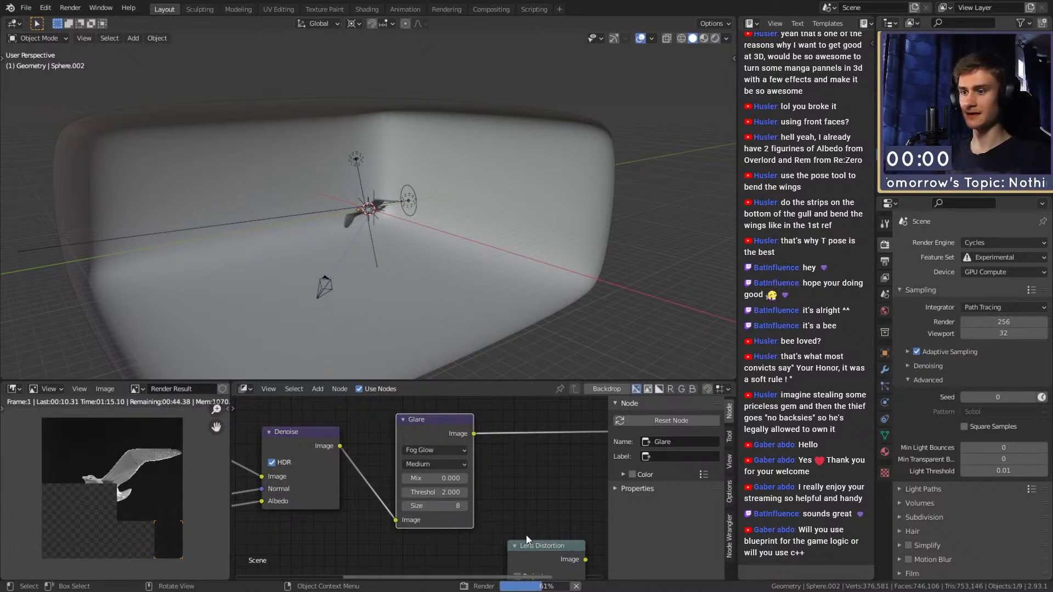
# Switch to Photoshop and add a Brightness/Contrast (Helligkeit/Kontrast) adjustment layer above the seagull render.
pyautogui.moveTo(526, 586)
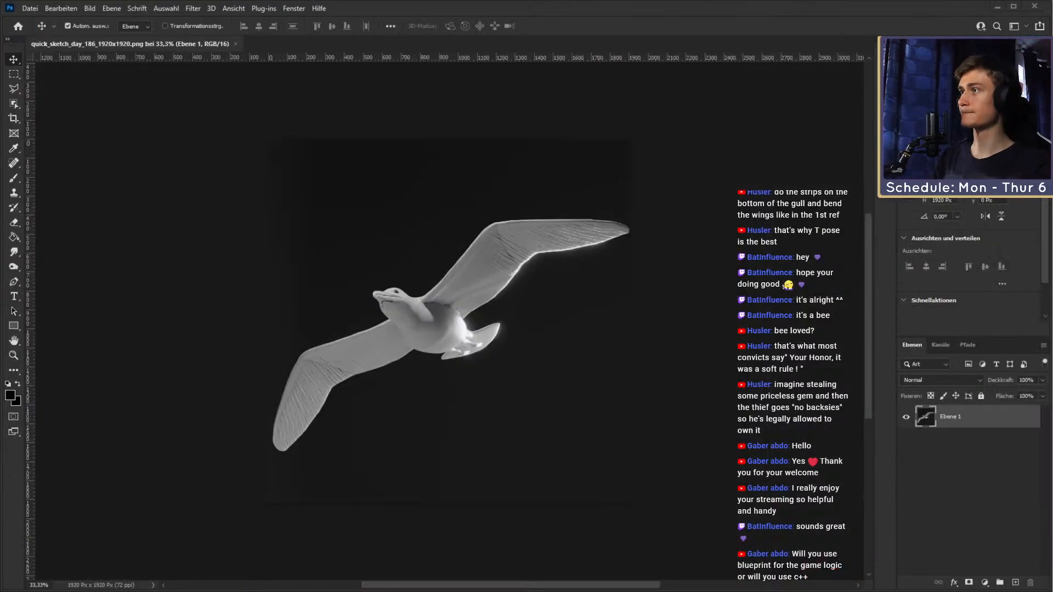
pyautogui.click(957, 530)
pyautogui.click(985, 583)
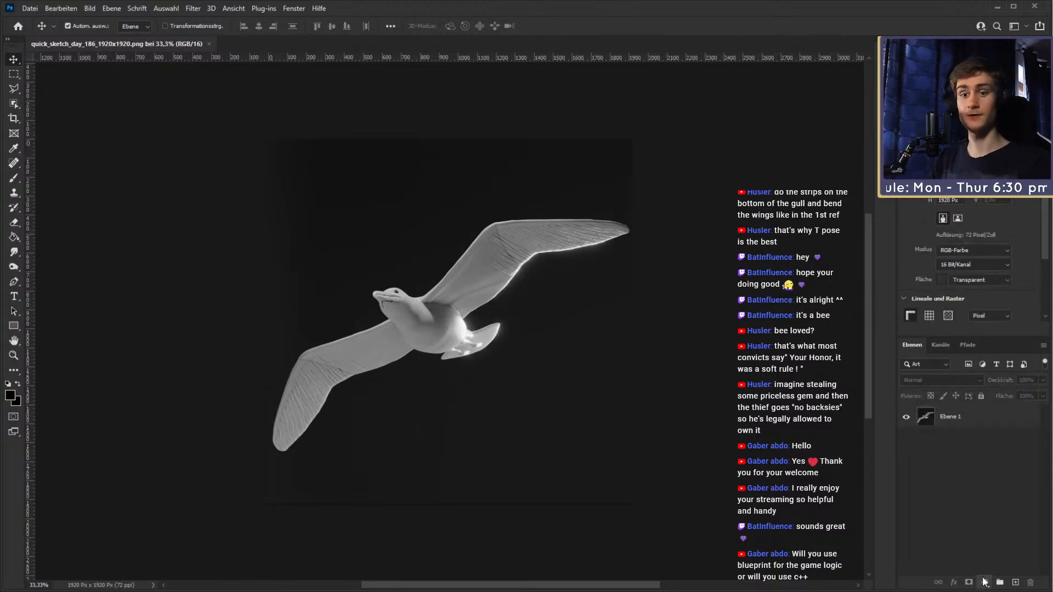
pyautogui.click(998, 416)
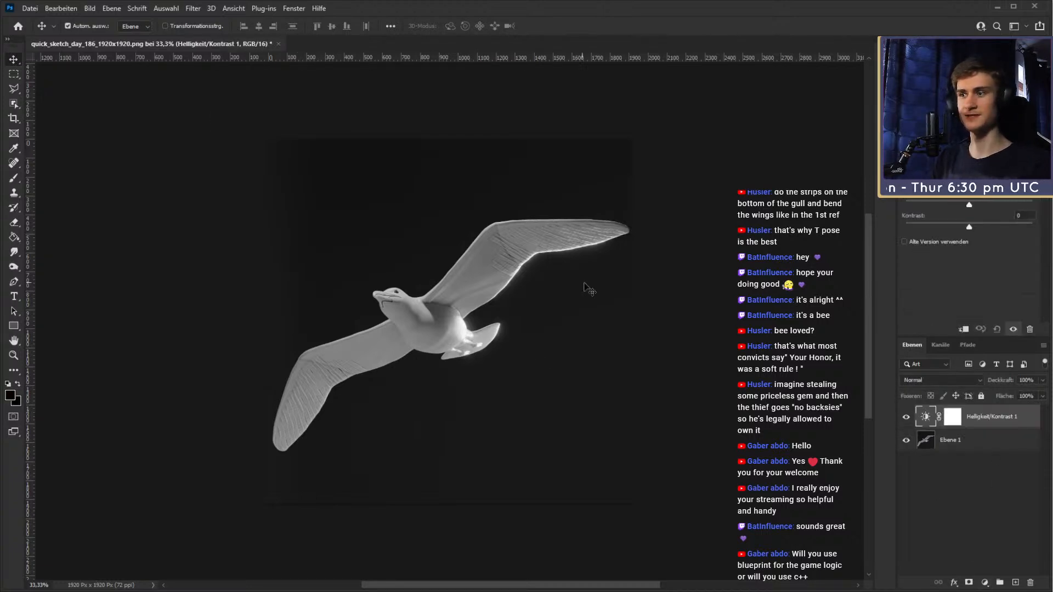
# Set the adjustment layer's contrast to 70 and check the effect on the seagull's body and wings.
pyautogui.press('z')
pyautogui.moveTo(397, 316); pyautogui.dragTo(465, 318)
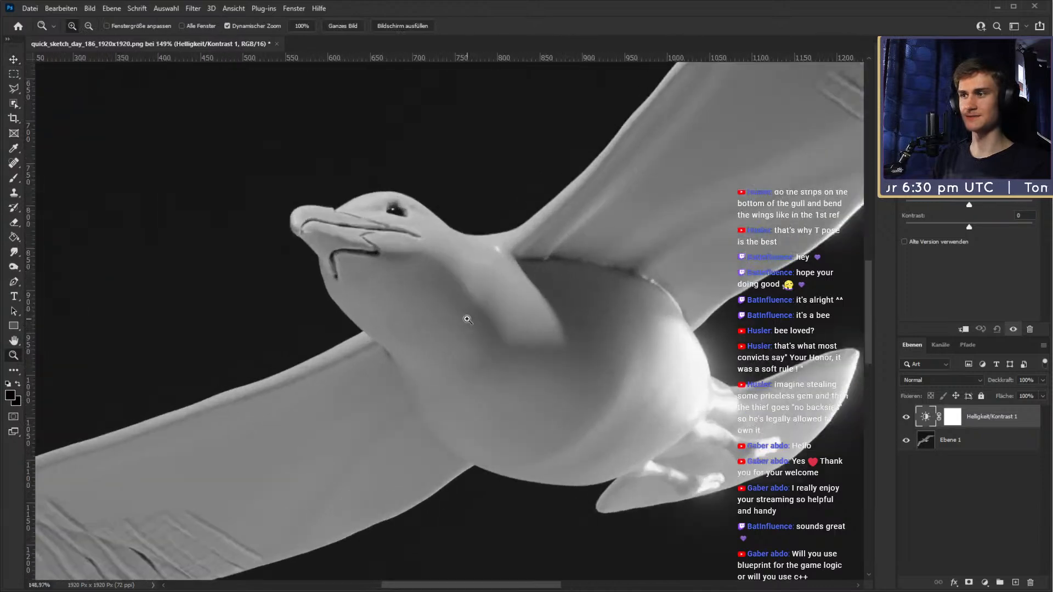
pyautogui.moveTo(970, 227); pyautogui.dragTo(1013, 227)
pyautogui.moveTo(508, 303); pyautogui.dragTo(470, 310)
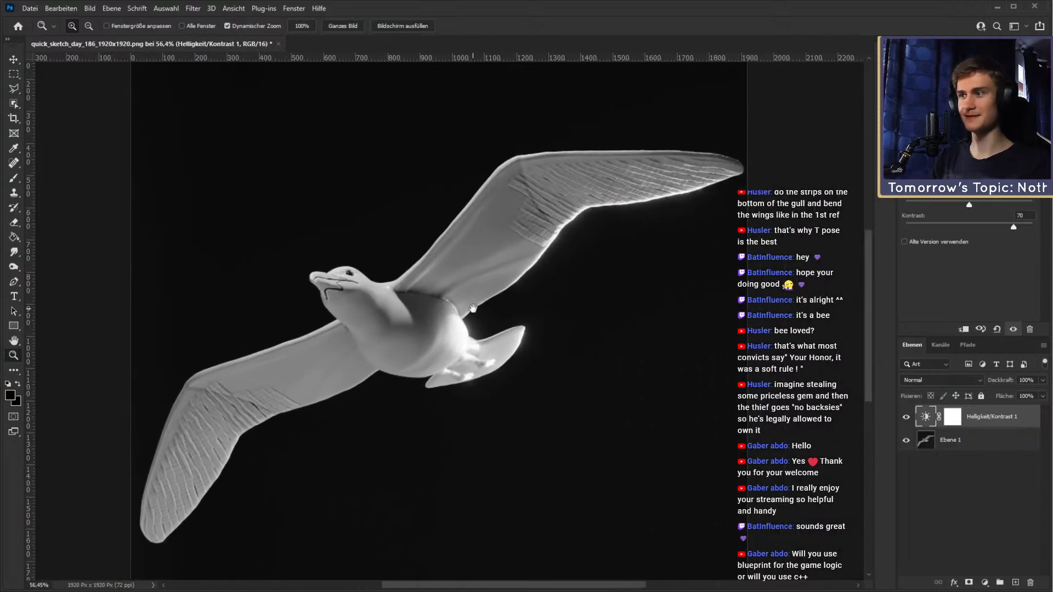
# Add a Selective Color (Selektive Farbkorrektur) adjustment layer on top and set its black value to +7.
pyautogui.click(15, 61)
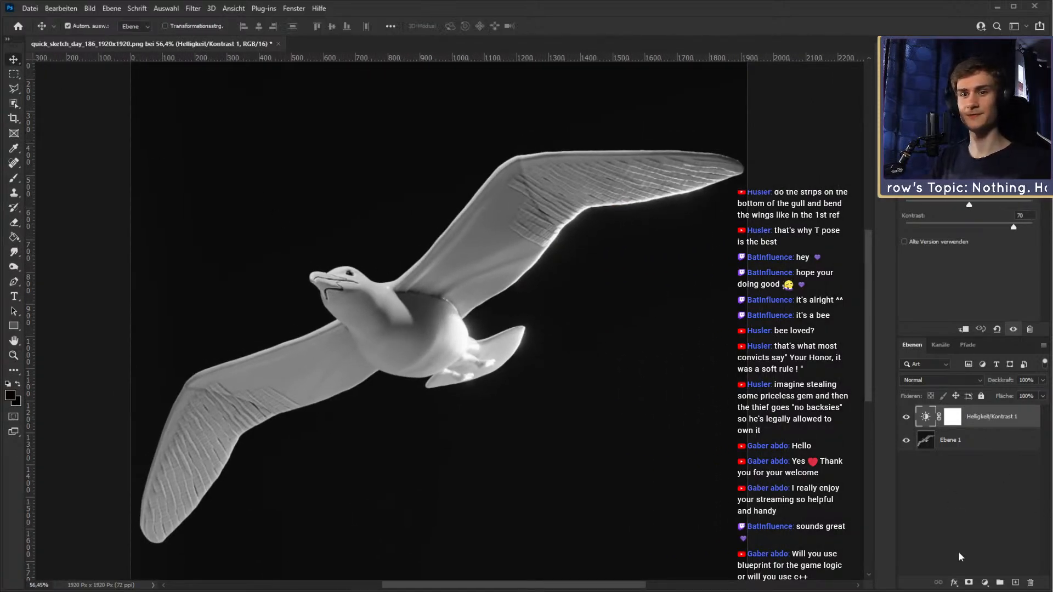
pyautogui.click(995, 566)
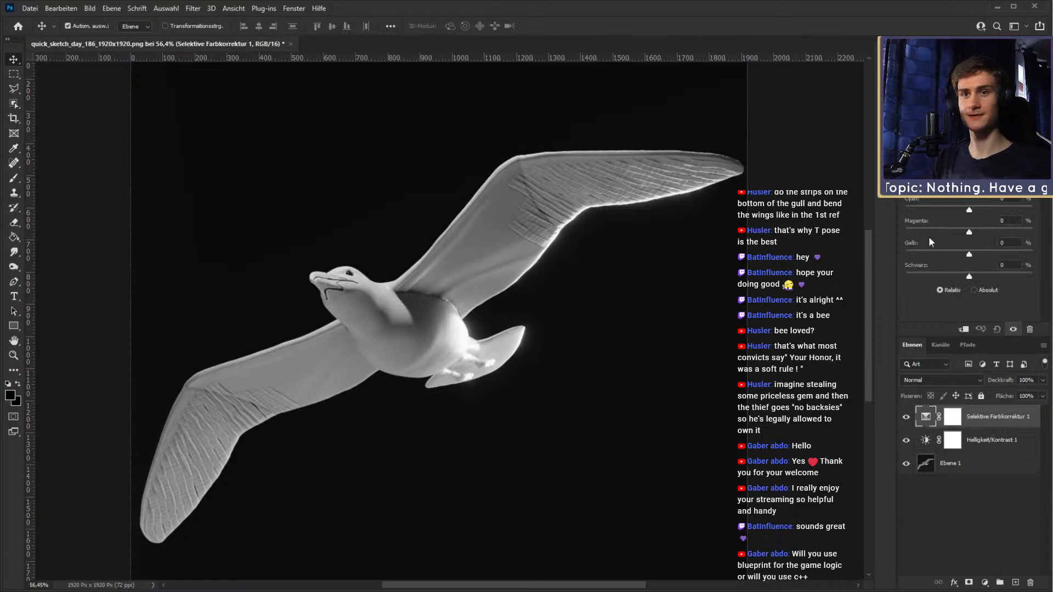
pyautogui.moveTo(970, 277); pyautogui.dragTo(974, 277)
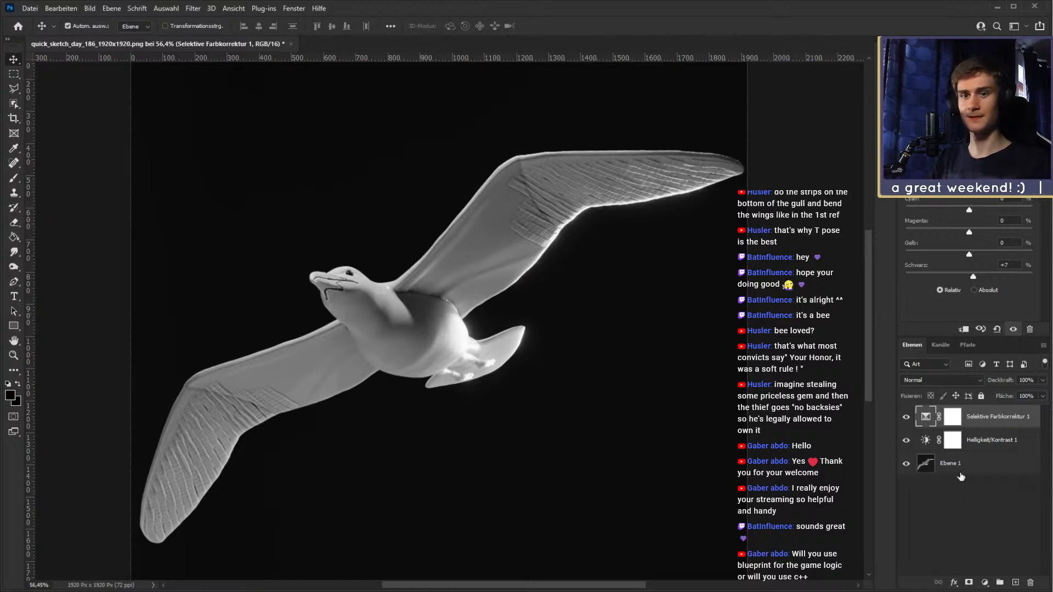
# Place the SmudgesLarge001_OVERLAY_VAR2_3K texture over the whole image as the topmost layer.
pyautogui.click(969, 498)
pyautogui.click(980, 421)
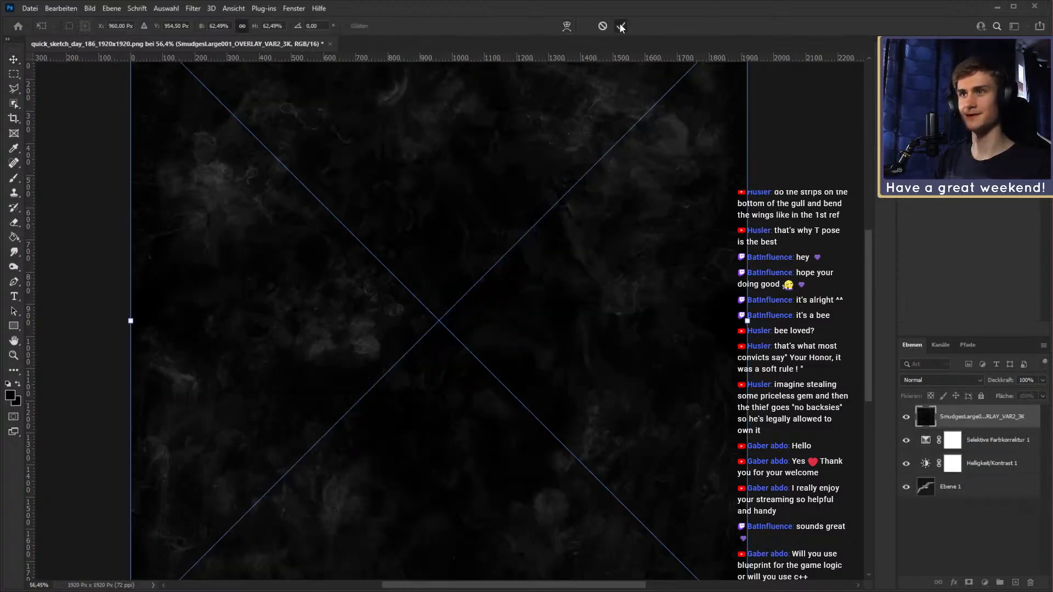
pyautogui.click(621, 26)
# Set the smudge layer's blend mode to Linear Dodge (Linear abw. (Add.)) and its opacity to 50%.
pyautogui.scroll(-9, 948, 381)
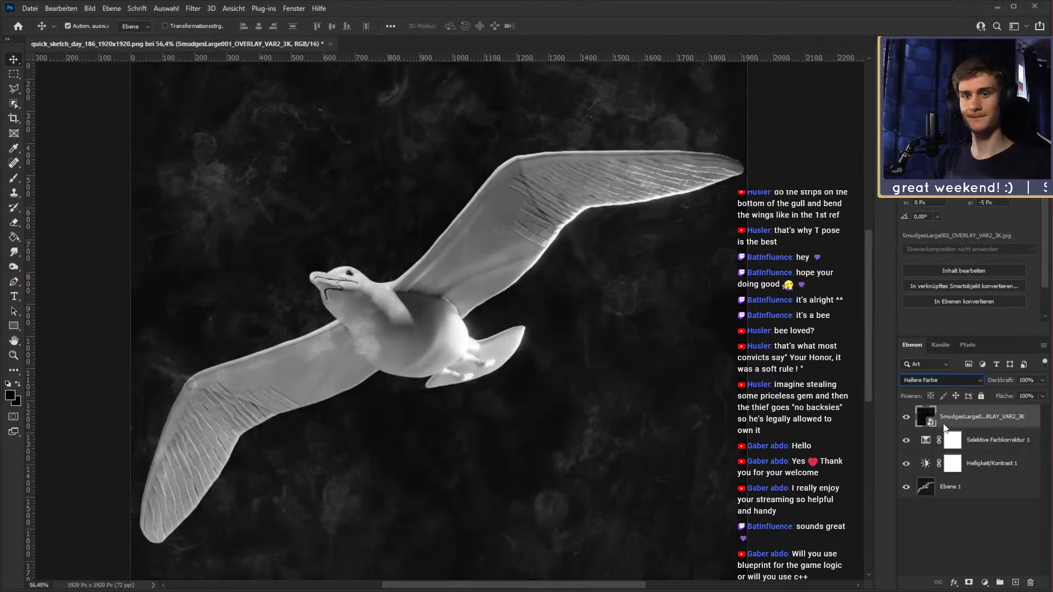
pyautogui.press('Down')
pyautogui.press('Tab')
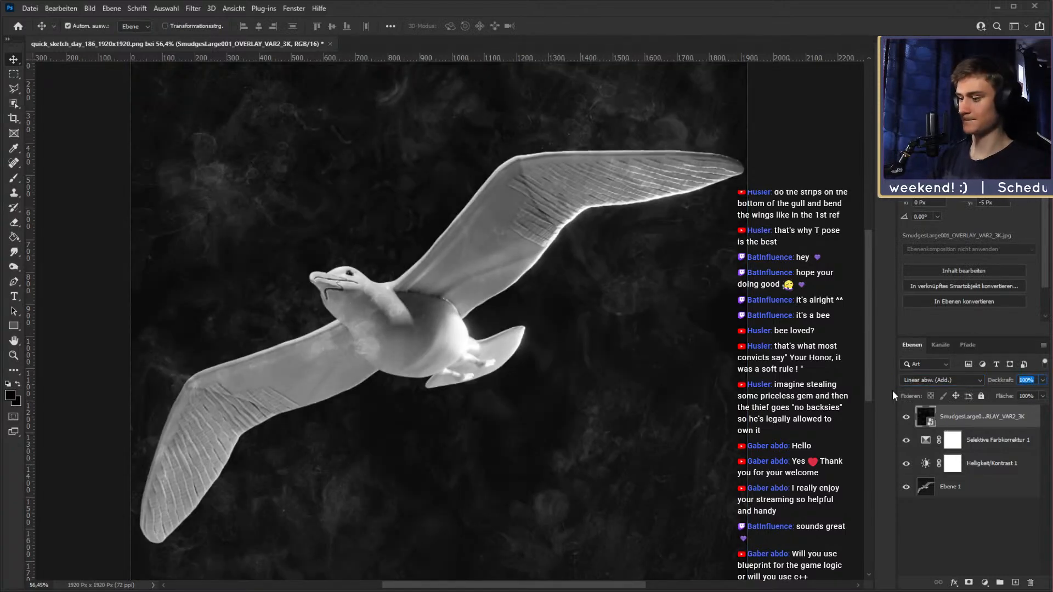
pyautogui.write('50')
pyautogui.press('Return')
# Save the composition as quick_sketch_day_186_1920x1920.psd and close the document.
pyautogui.hotkey('ctrl', 's')
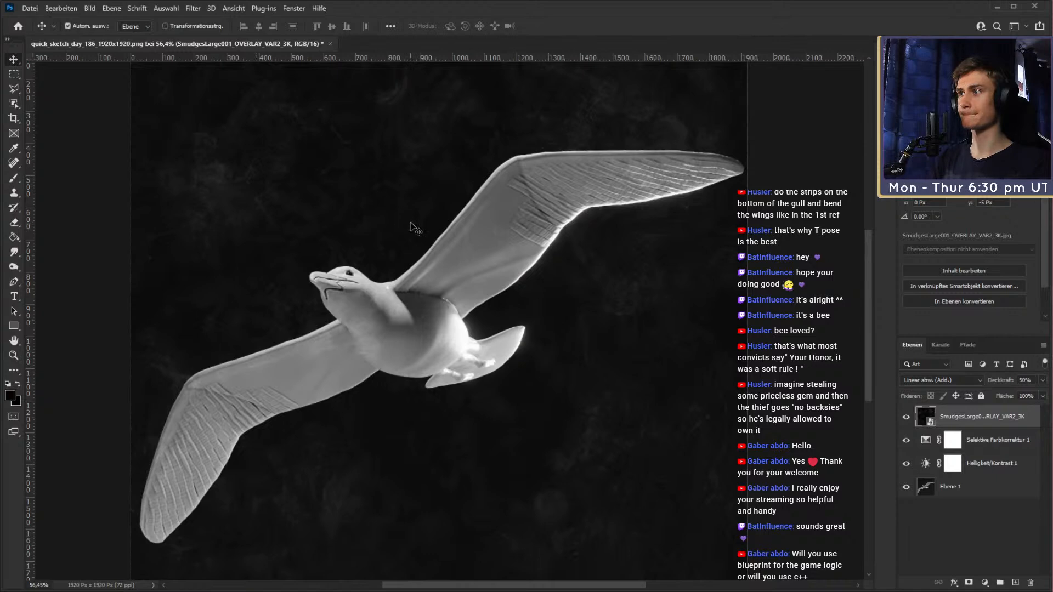
pyautogui.hotkey('ctrl', 's')
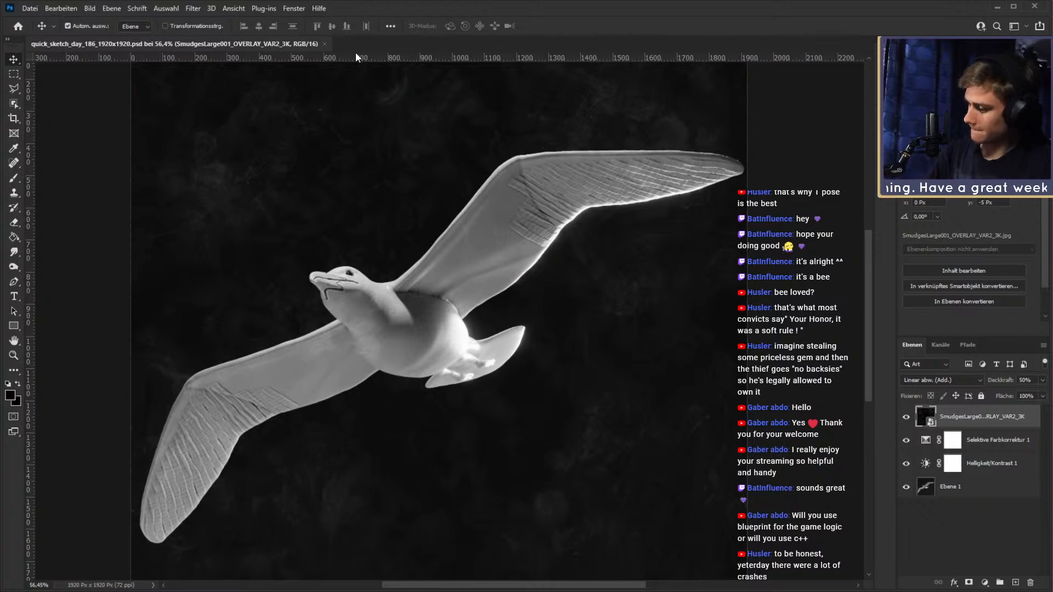
pyautogui.click(324, 44)
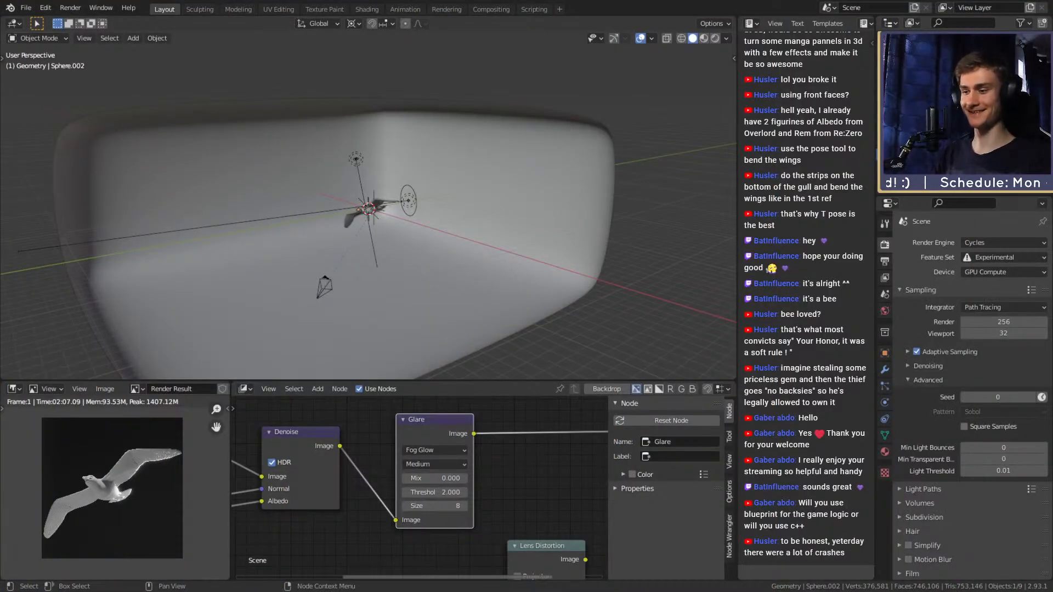
# Return to Blender, frame the seagull's head, select the seagull's body and save the file.
pyautogui.scroll(7, 452, 246)
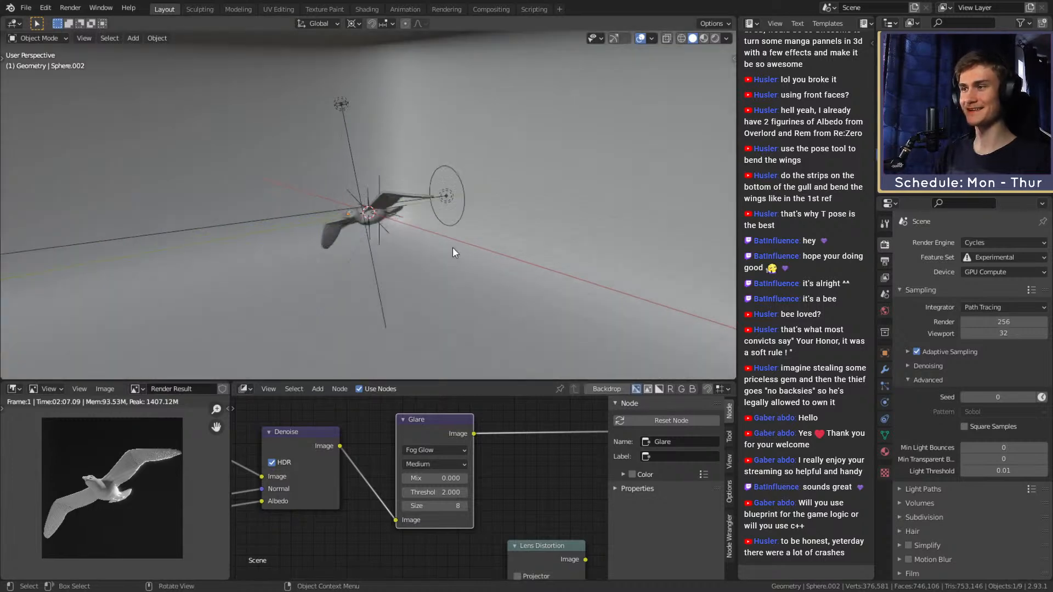
pyautogui.moveTo(439, 265); pyautogui.dragTo(484, 214, button='middle')
pyautogui.scroll(10, 434, 288)
pyautogui.click(551, 275)
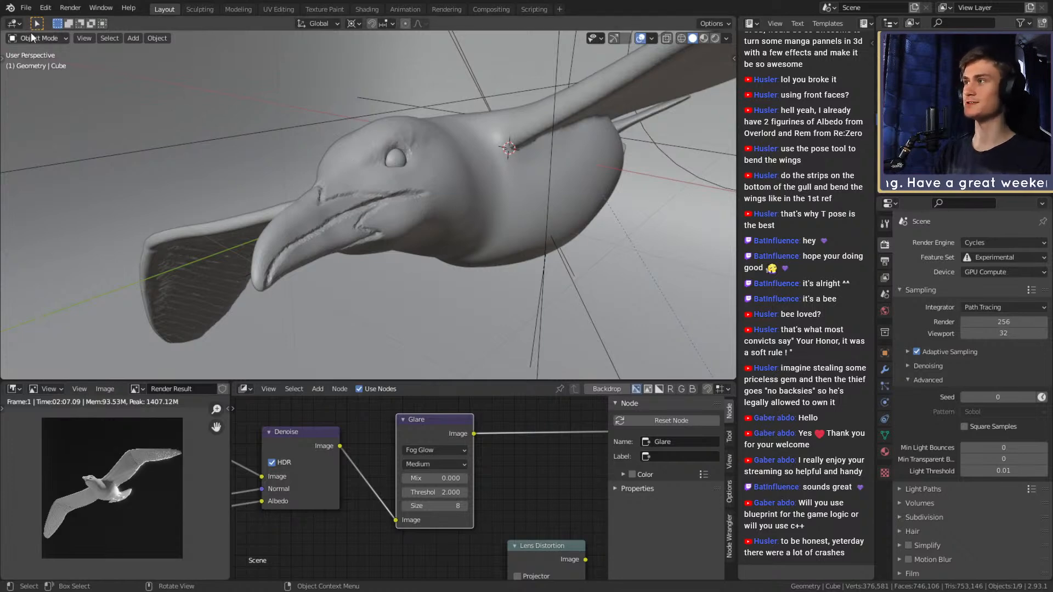
pyautogui.click(26, 7)
pyautogui.click(48, 89)
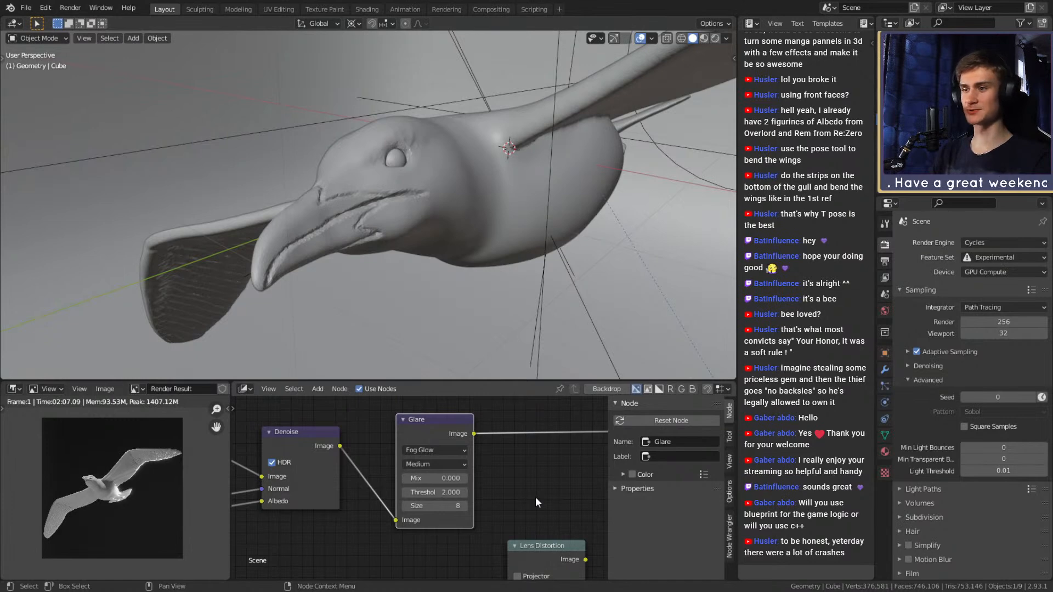
pyautogui.click(501, 452)
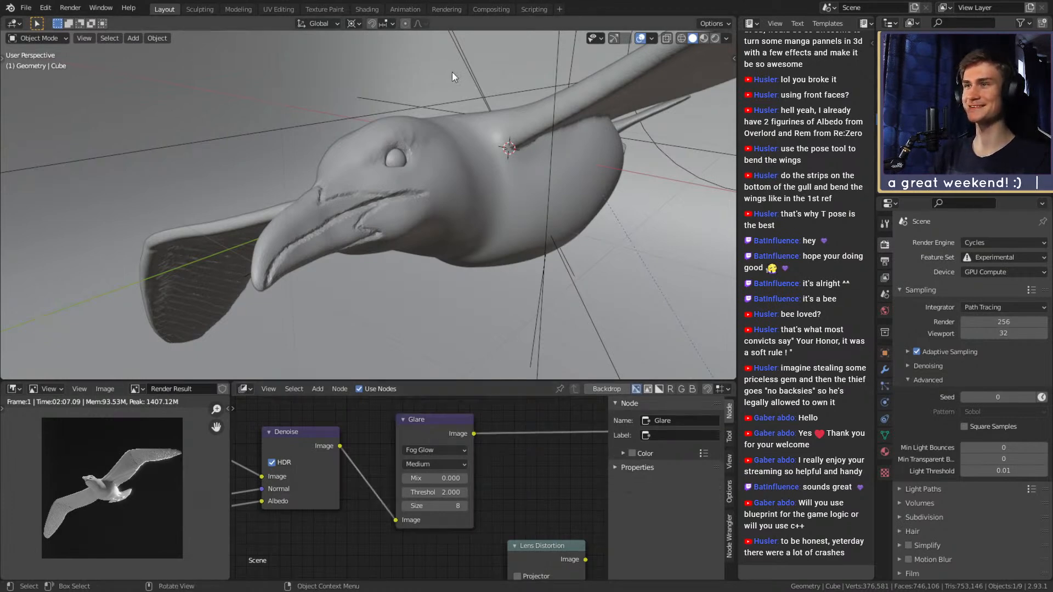